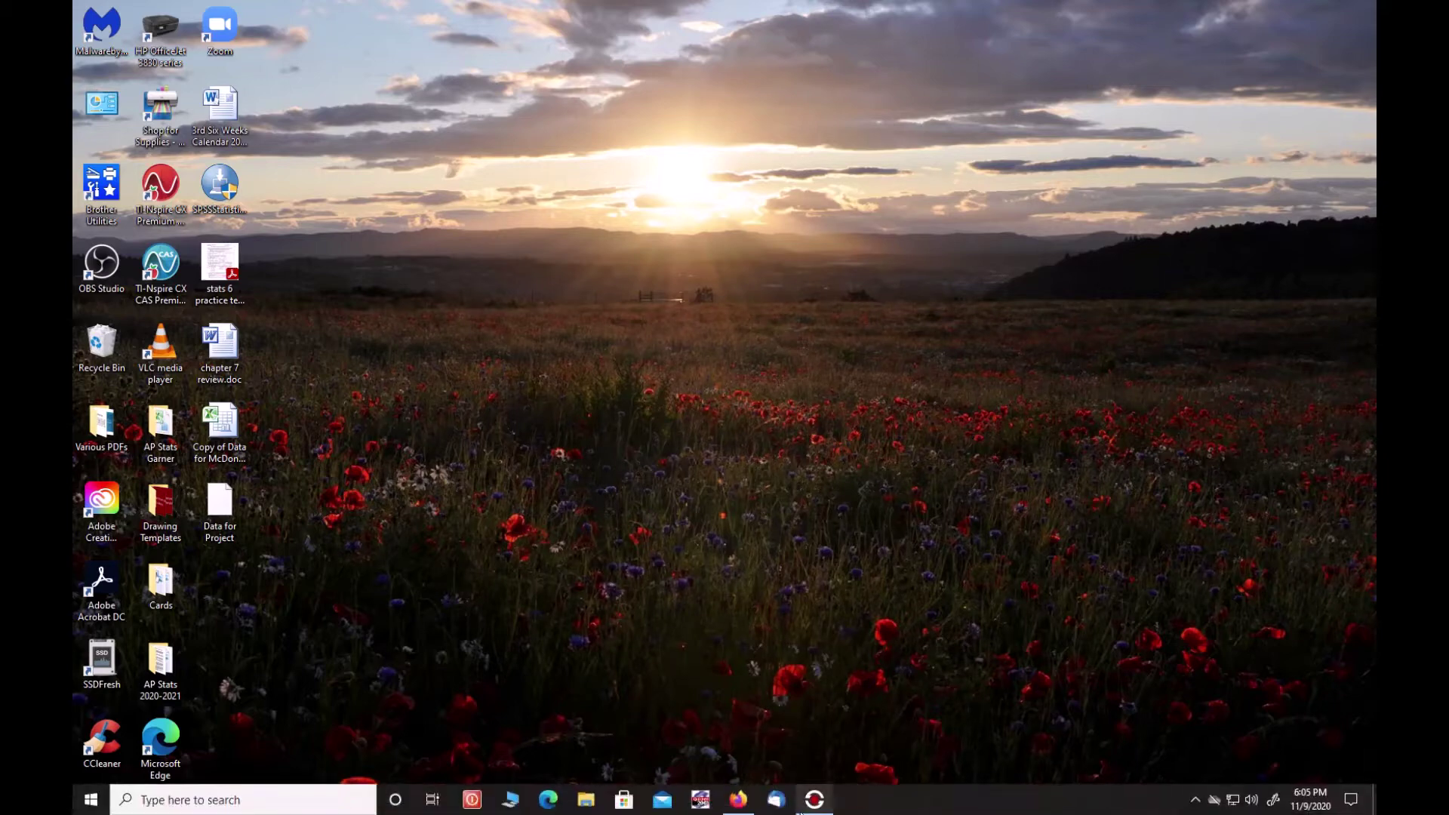
Step: View the download page for the TI-Nspire Computer Link Software on the Texas Instruments site in Firefox
left_click(738, 799)
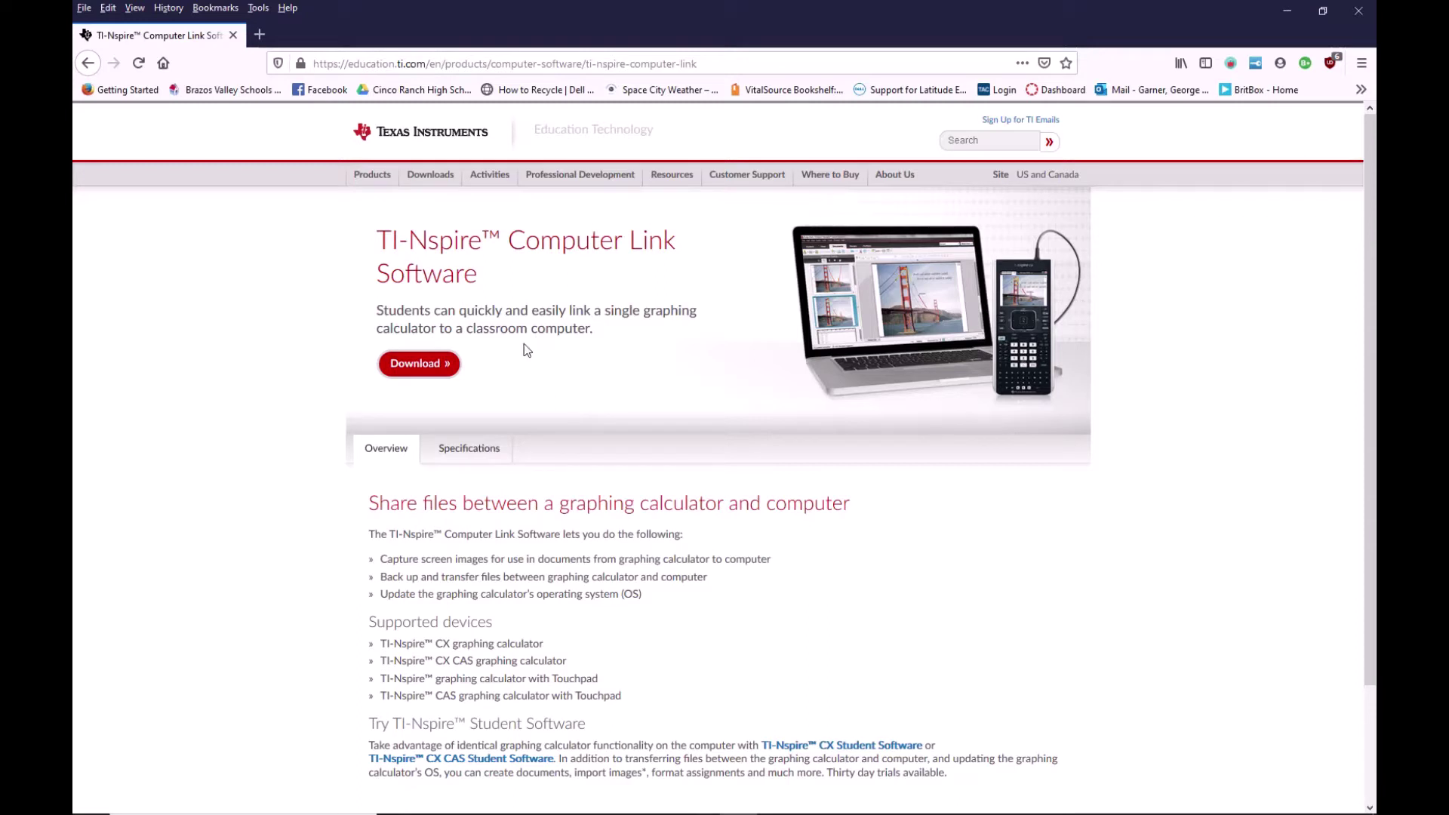
left_click(425, 364)
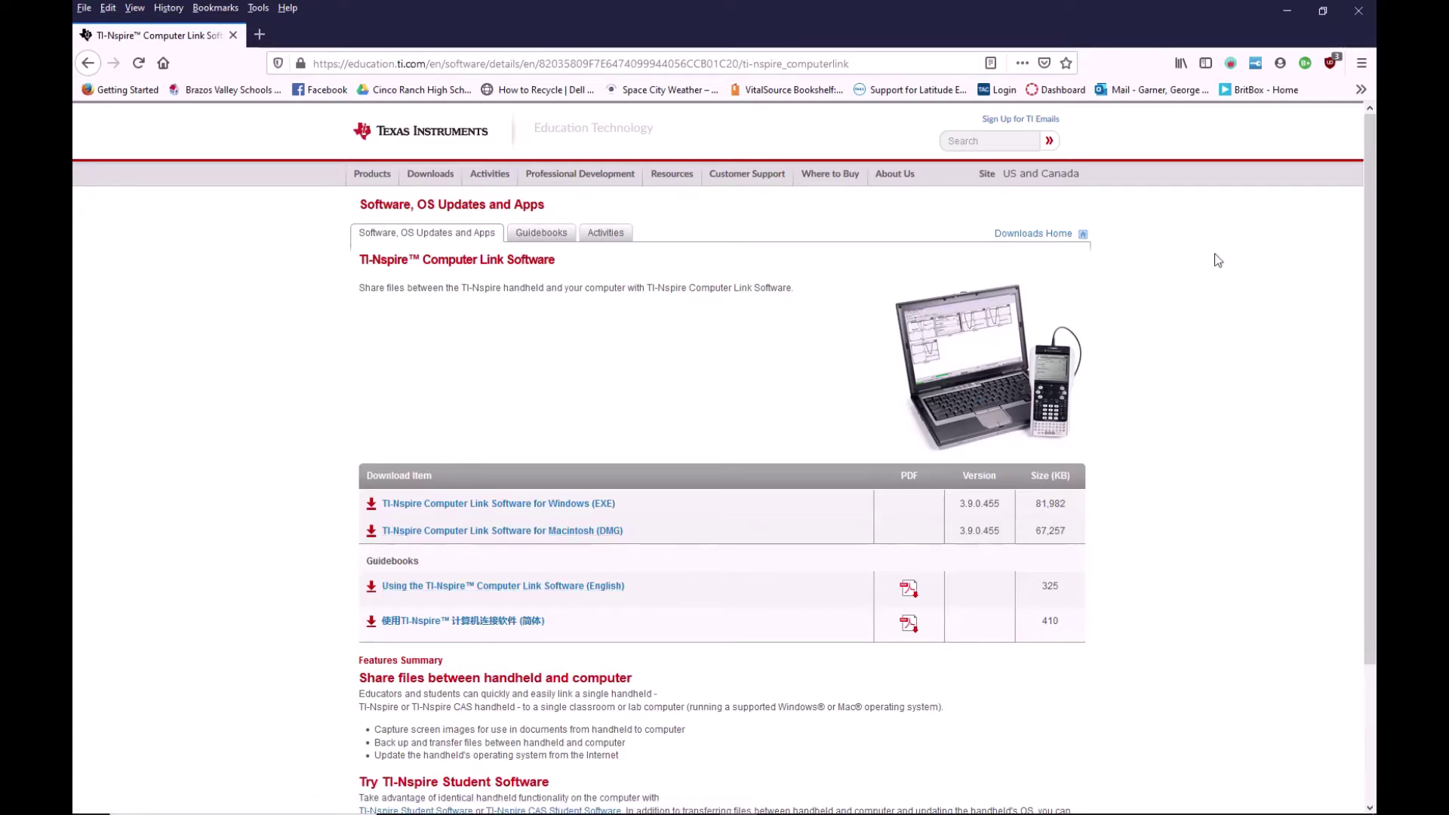
left_click(1285, 12)
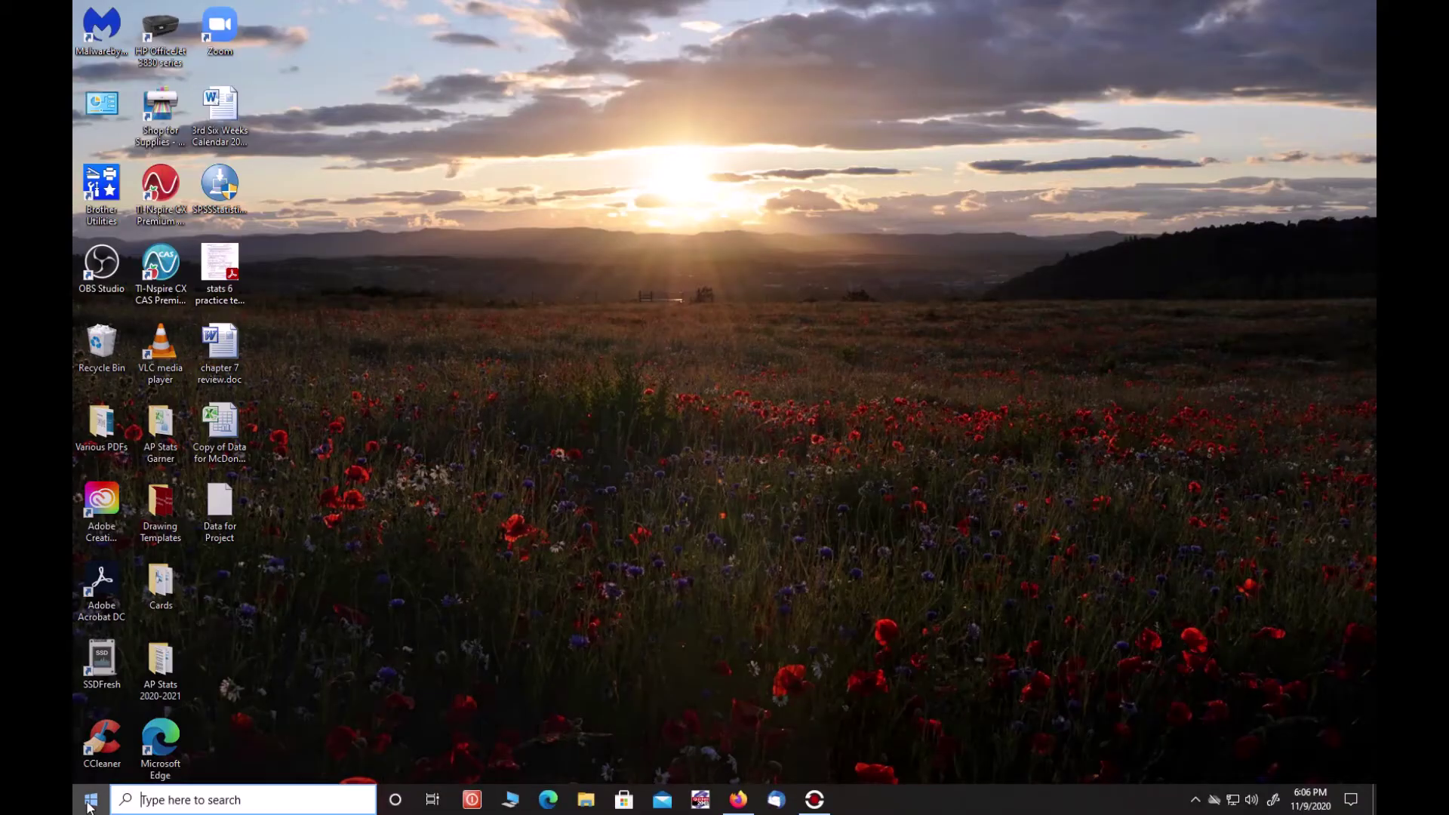
Step: Launch TI-Nspire Computer Link from the TI Tools programs and connect it to the TI-Nspire CX handheld
left_click(90, 800)
left_click(131, 682)
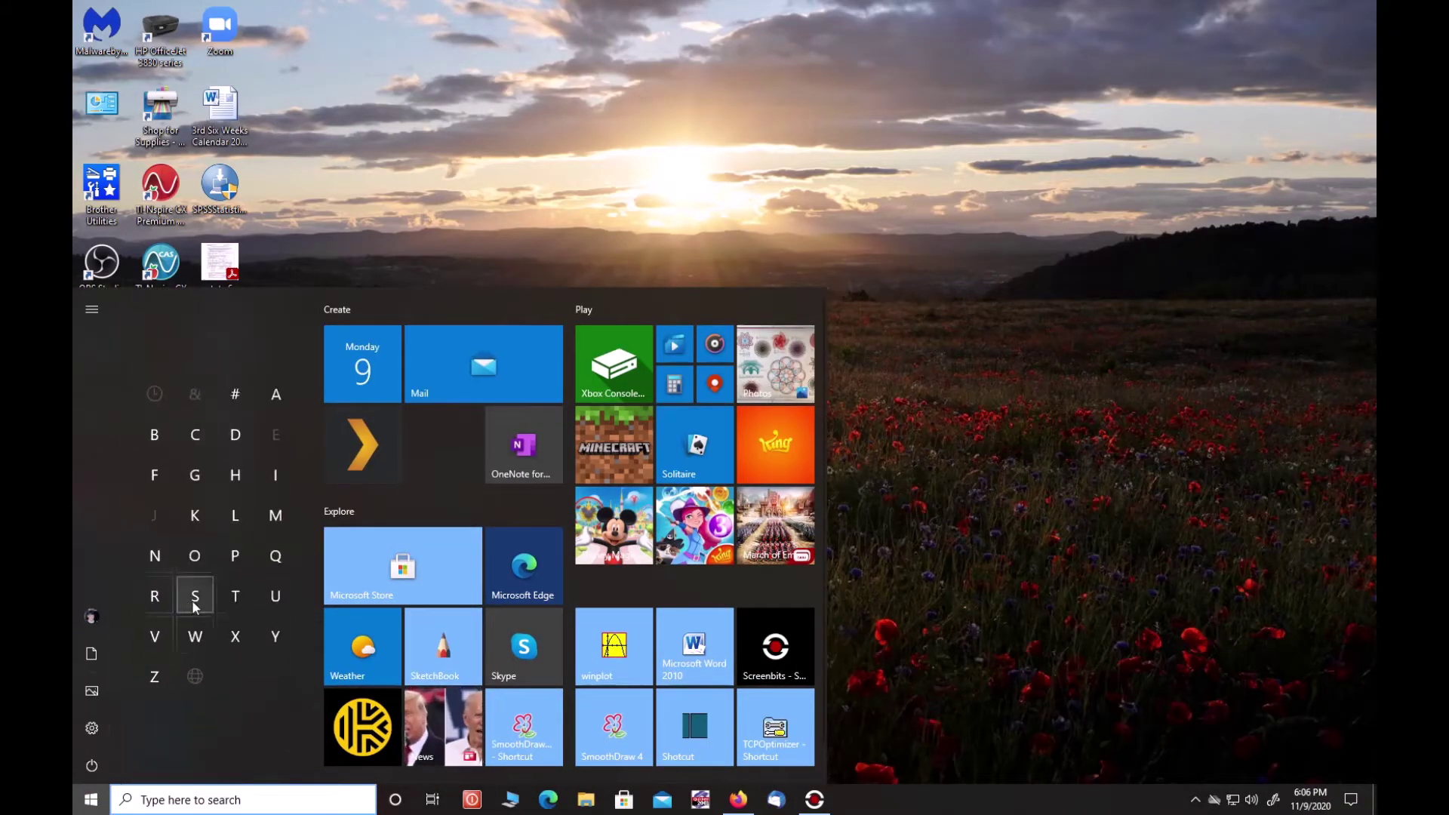
left_click(236, 593)
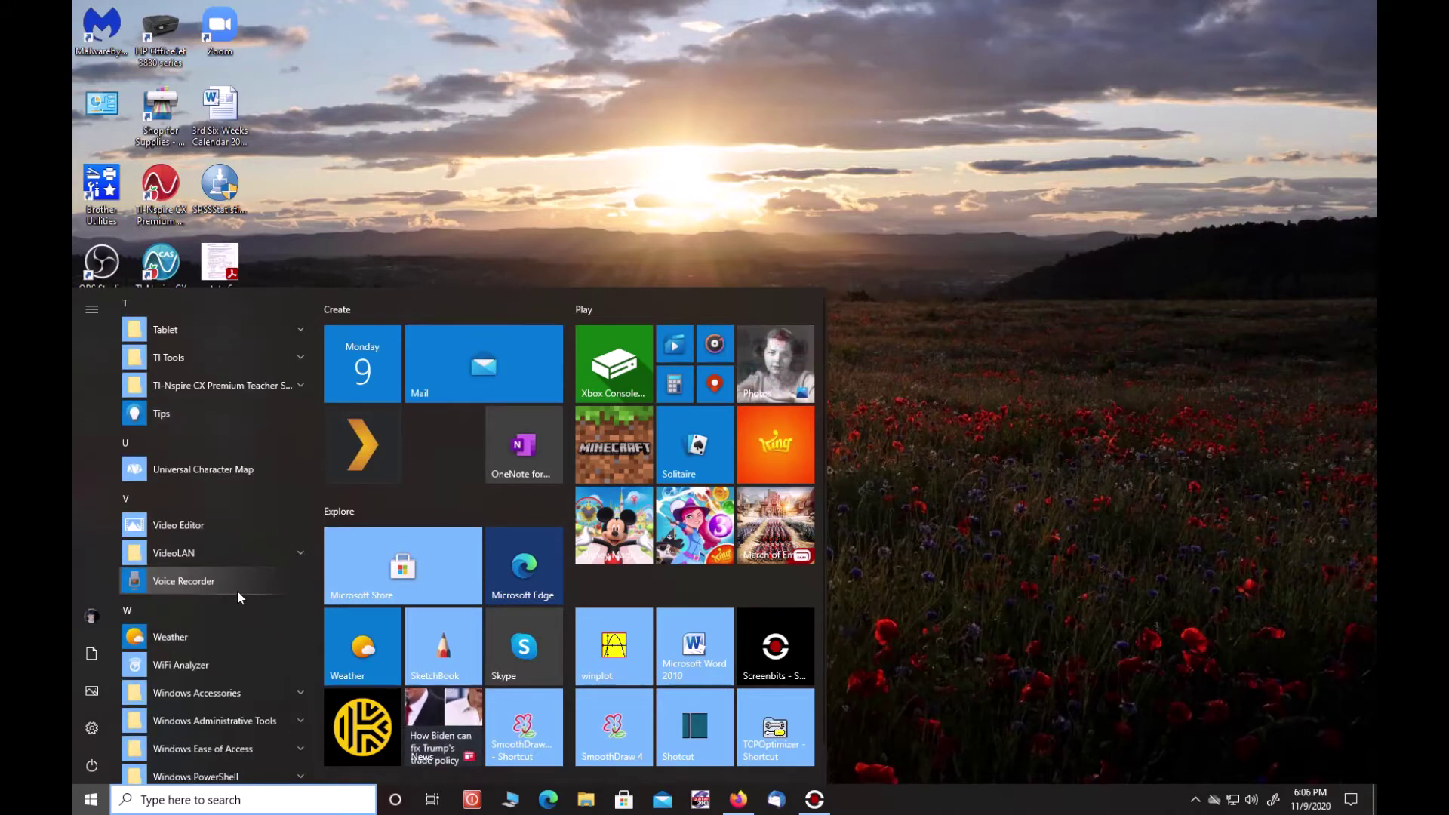
left_click(199, 358)
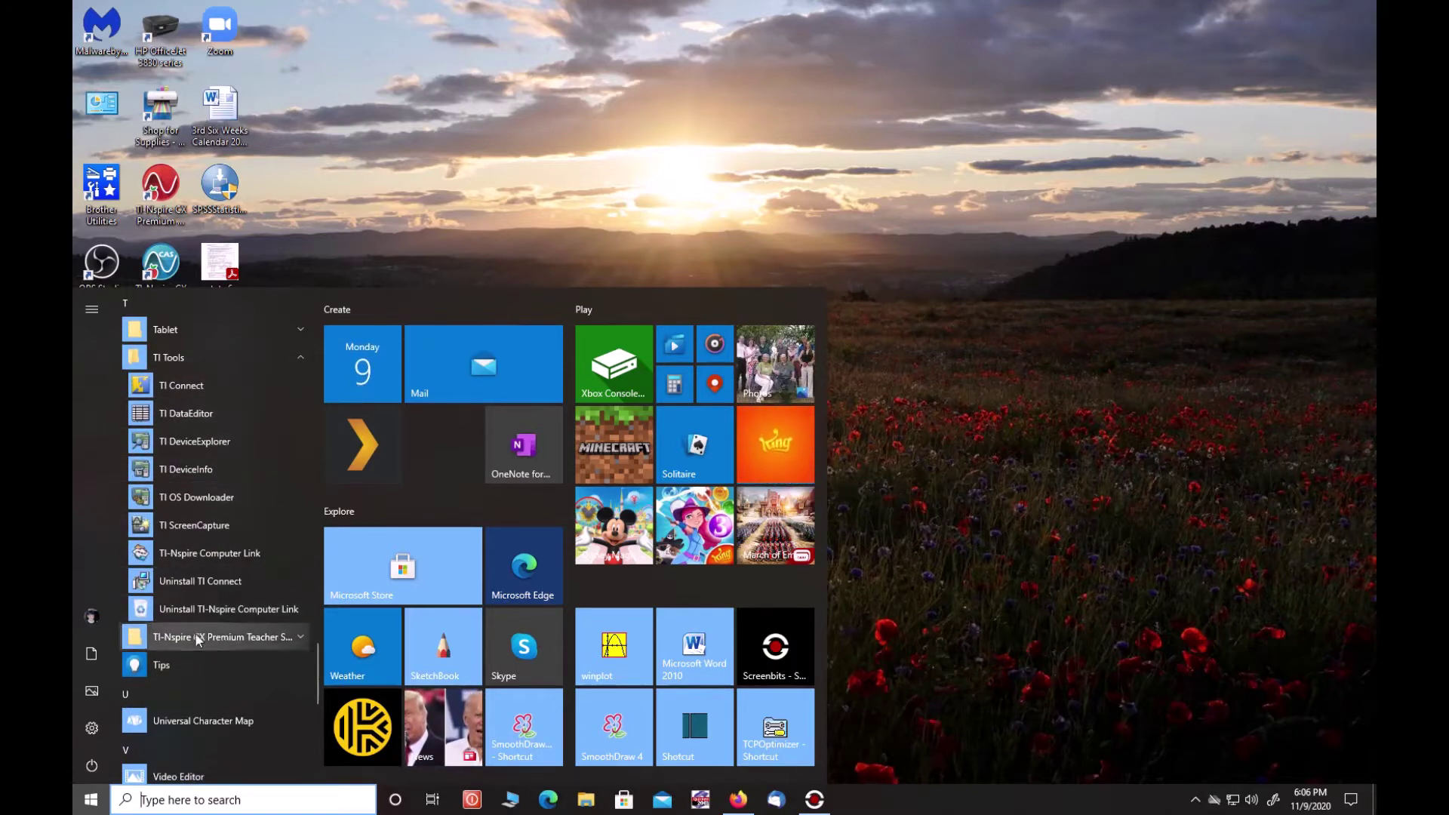
left_click(210, 556)
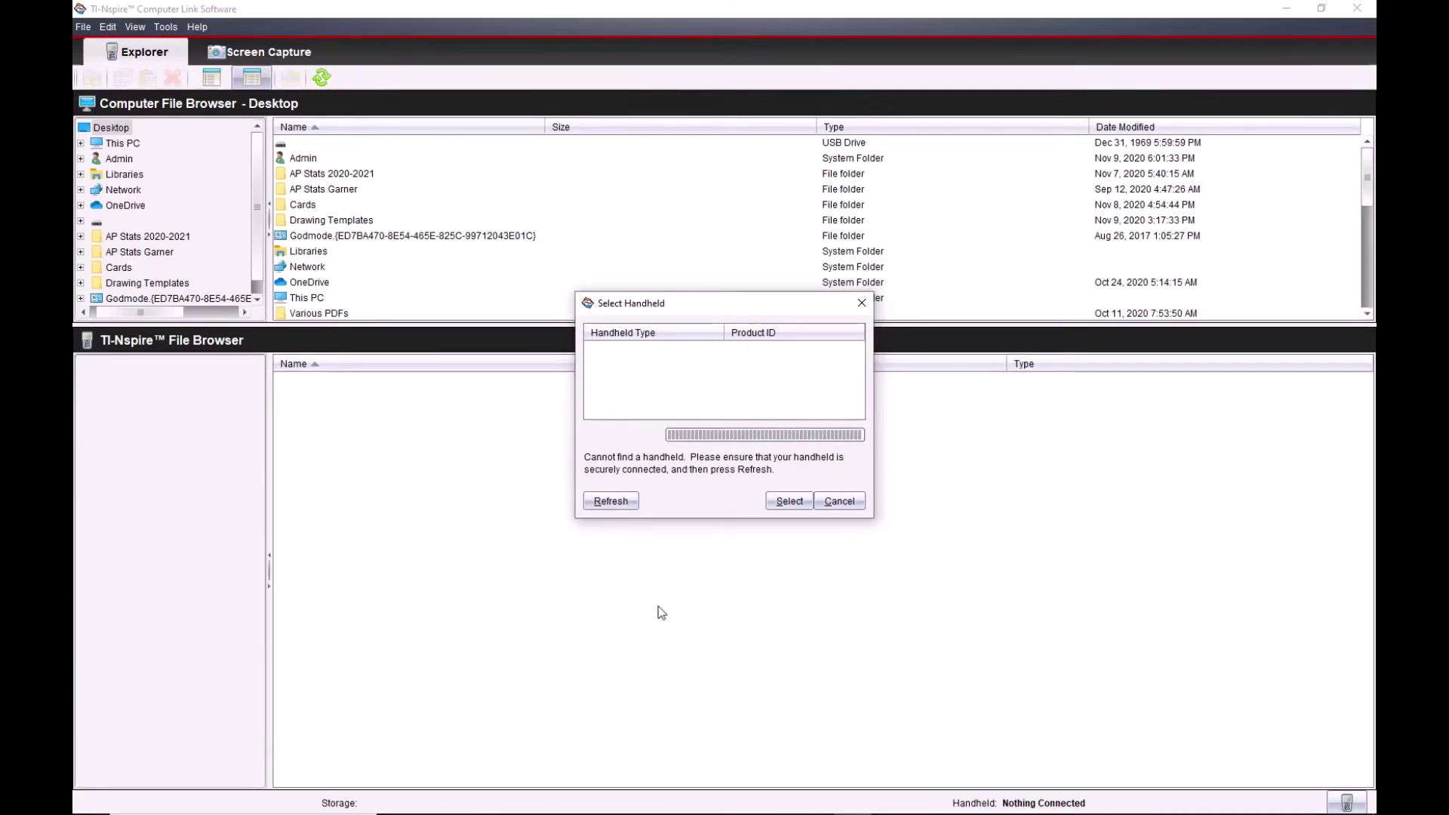
left_click(621, 502)
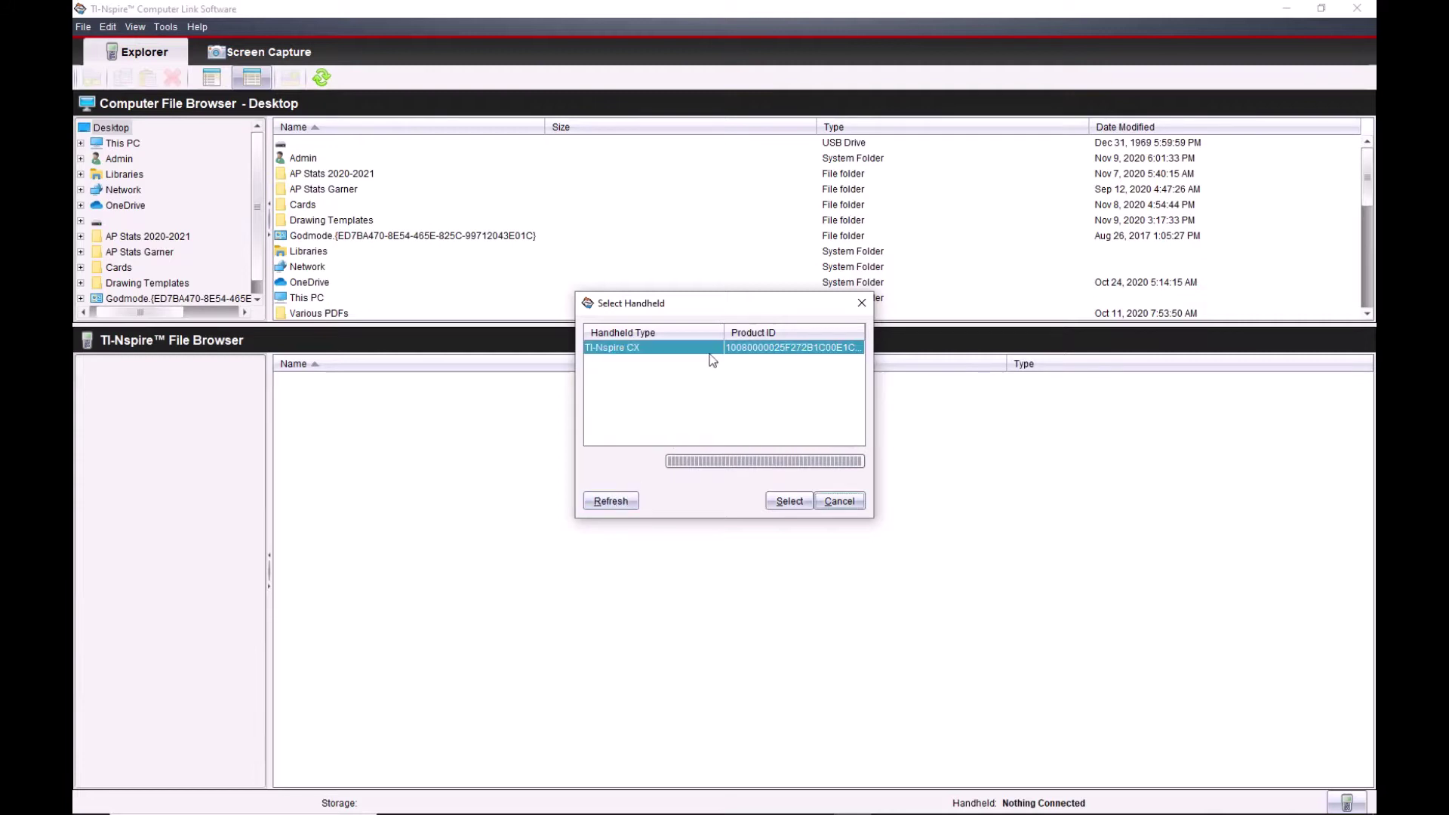
left_click(789, 500)
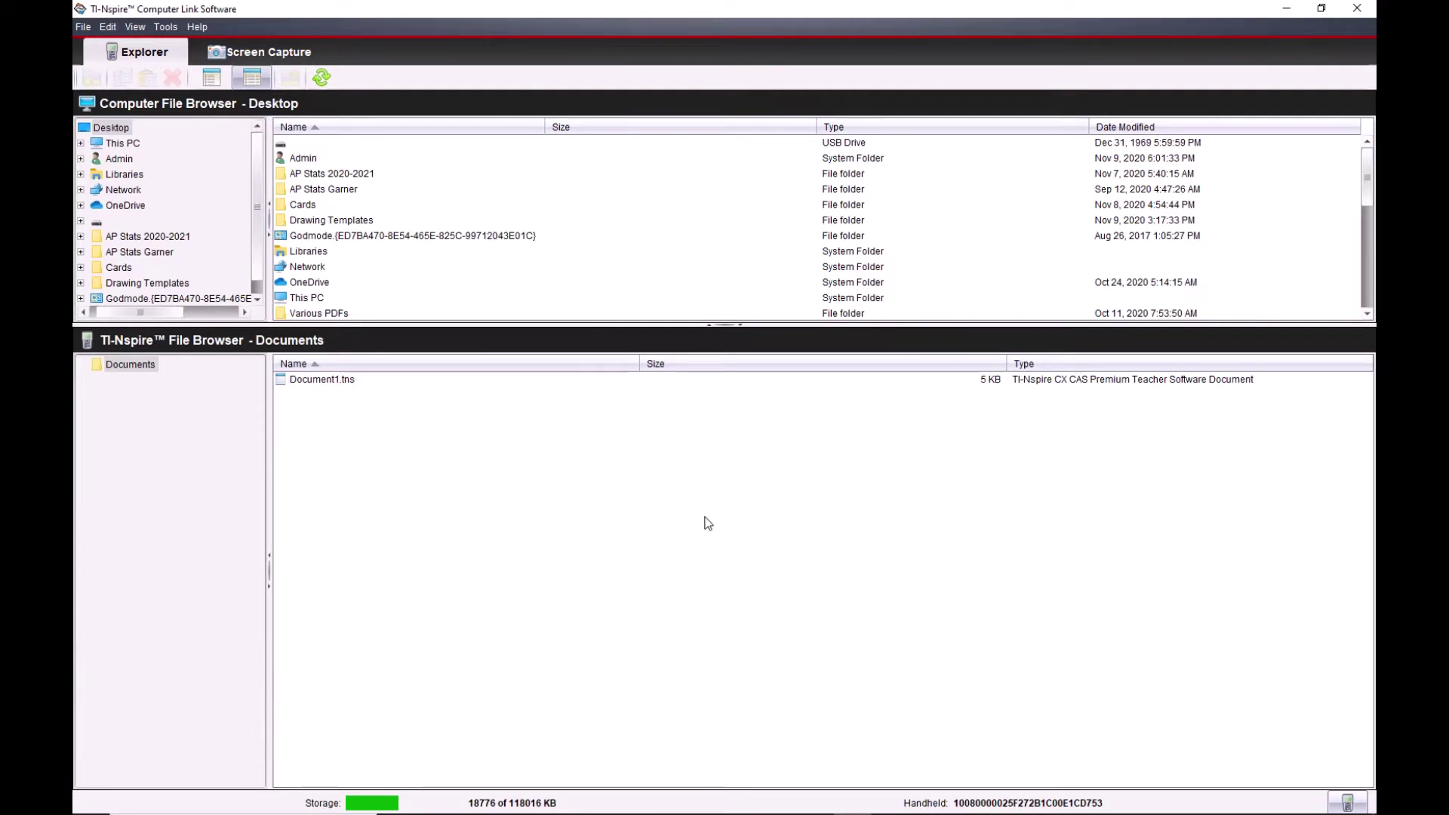
Step: Capture four handheld screens: the june69/june19 spreadsheet, the scatterplot with regression line, the LinRegBx results and the residual plot
left_click(219, 56)
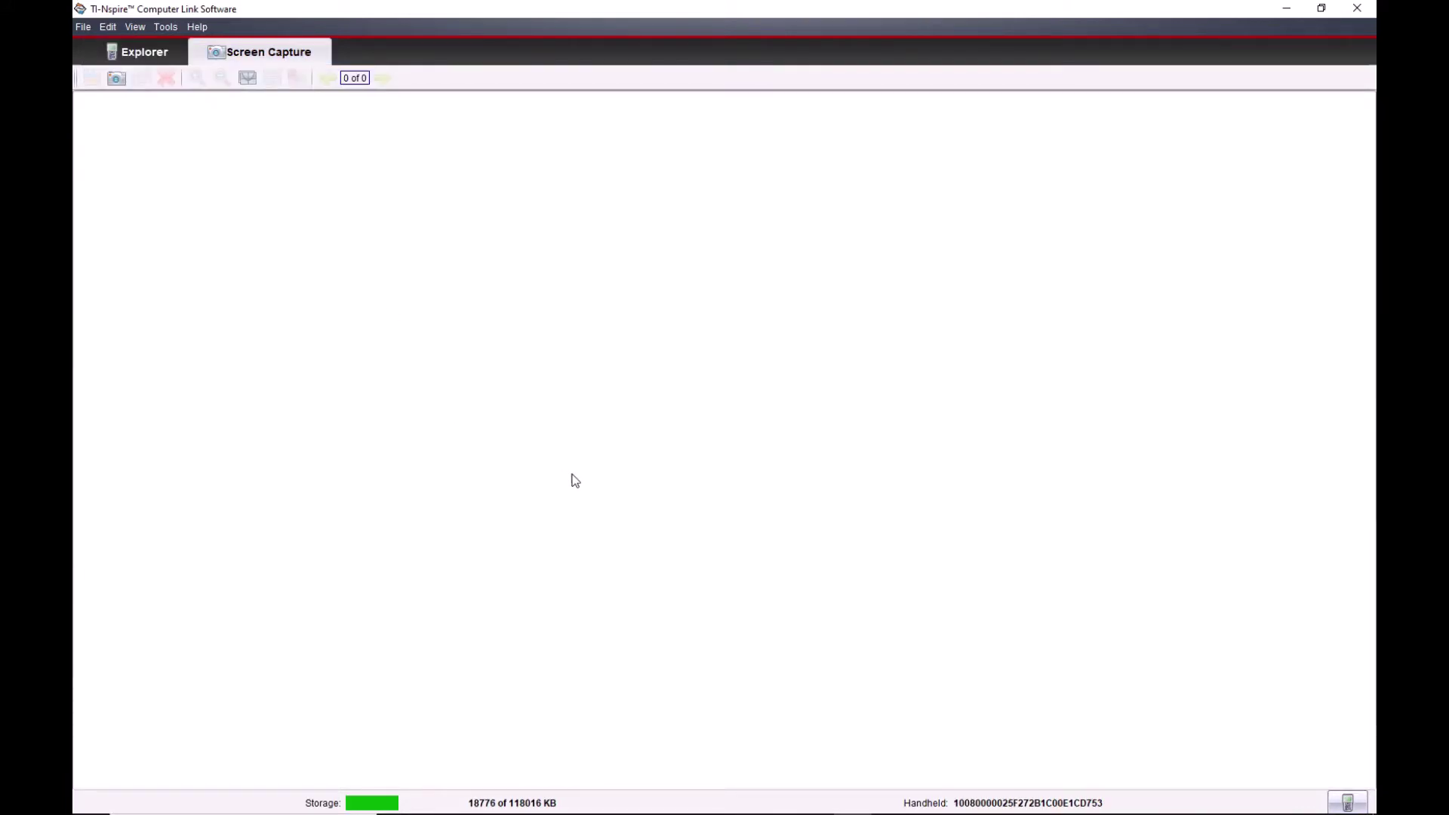
left_click(118, 79)
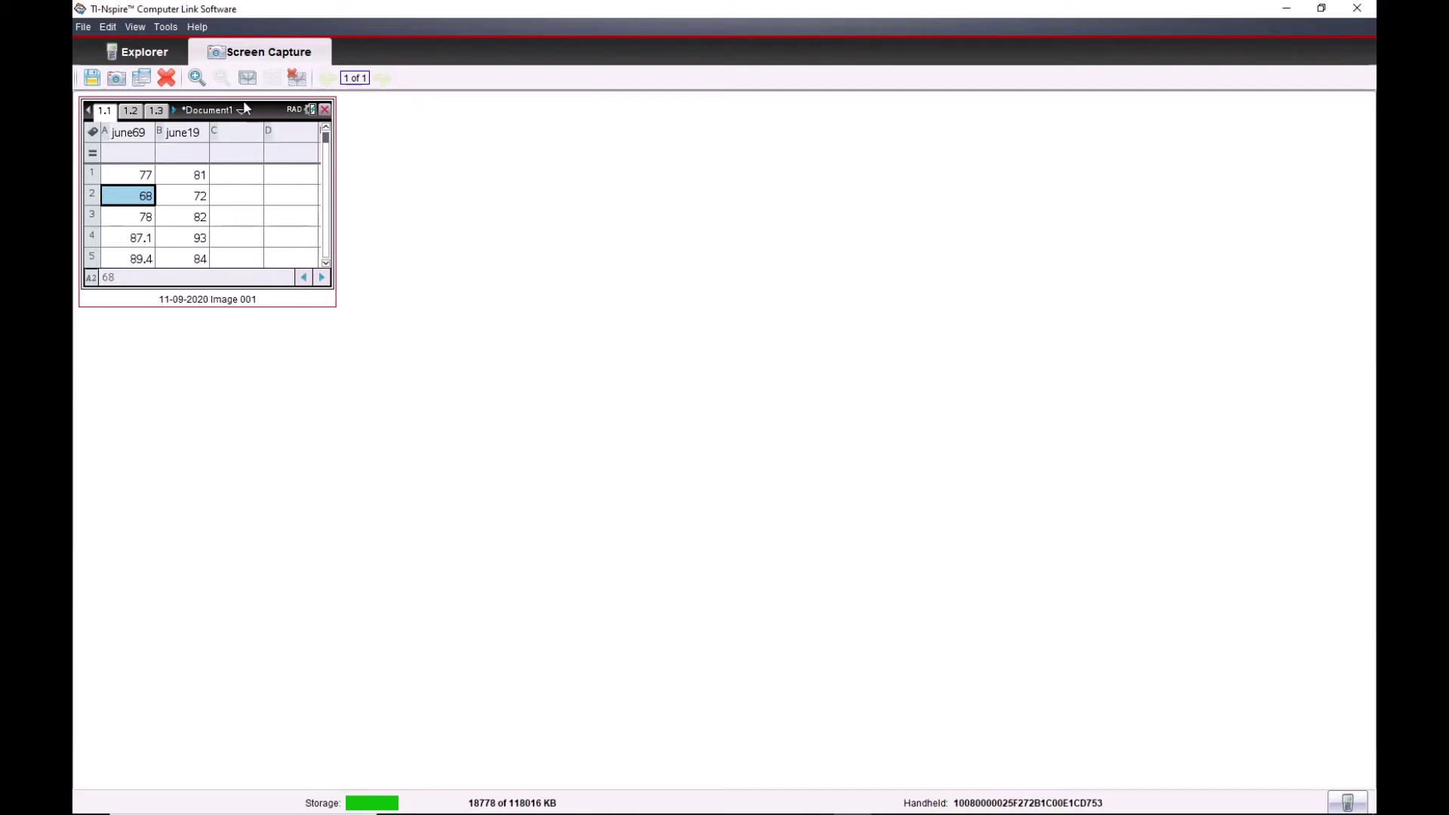
left_click(116, 78)
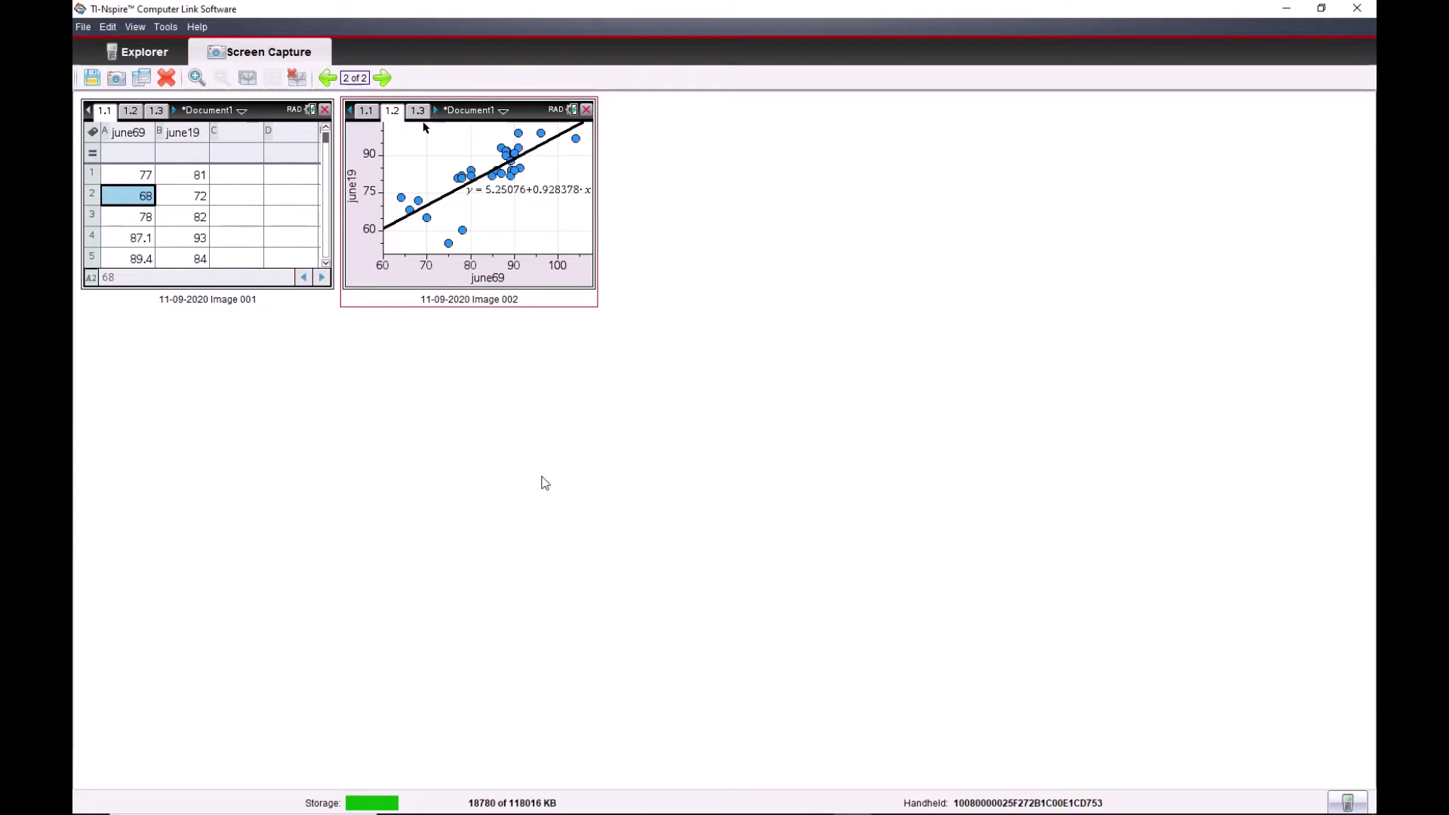
left_click(117, 78)
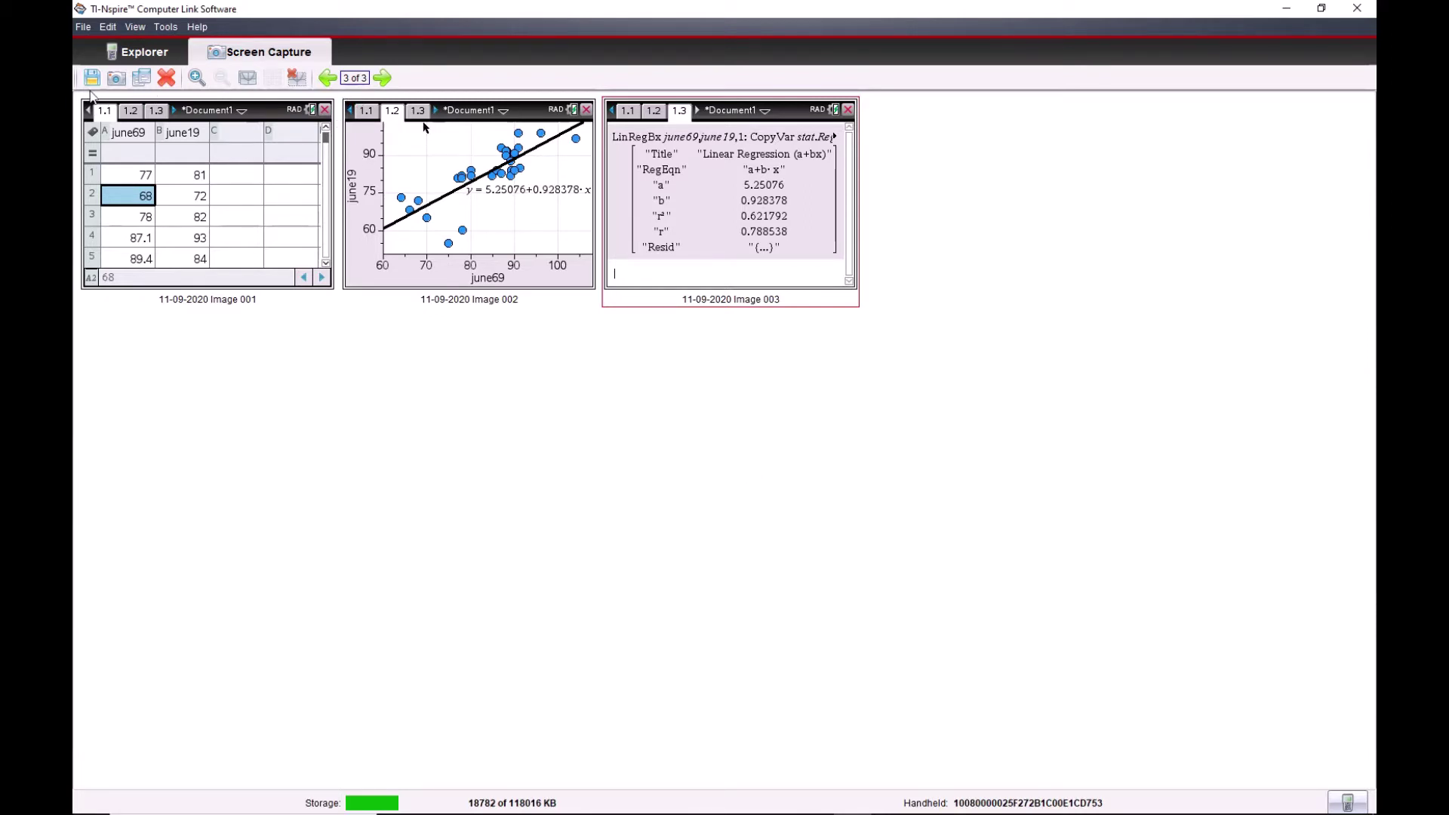
left_click(115, 78)
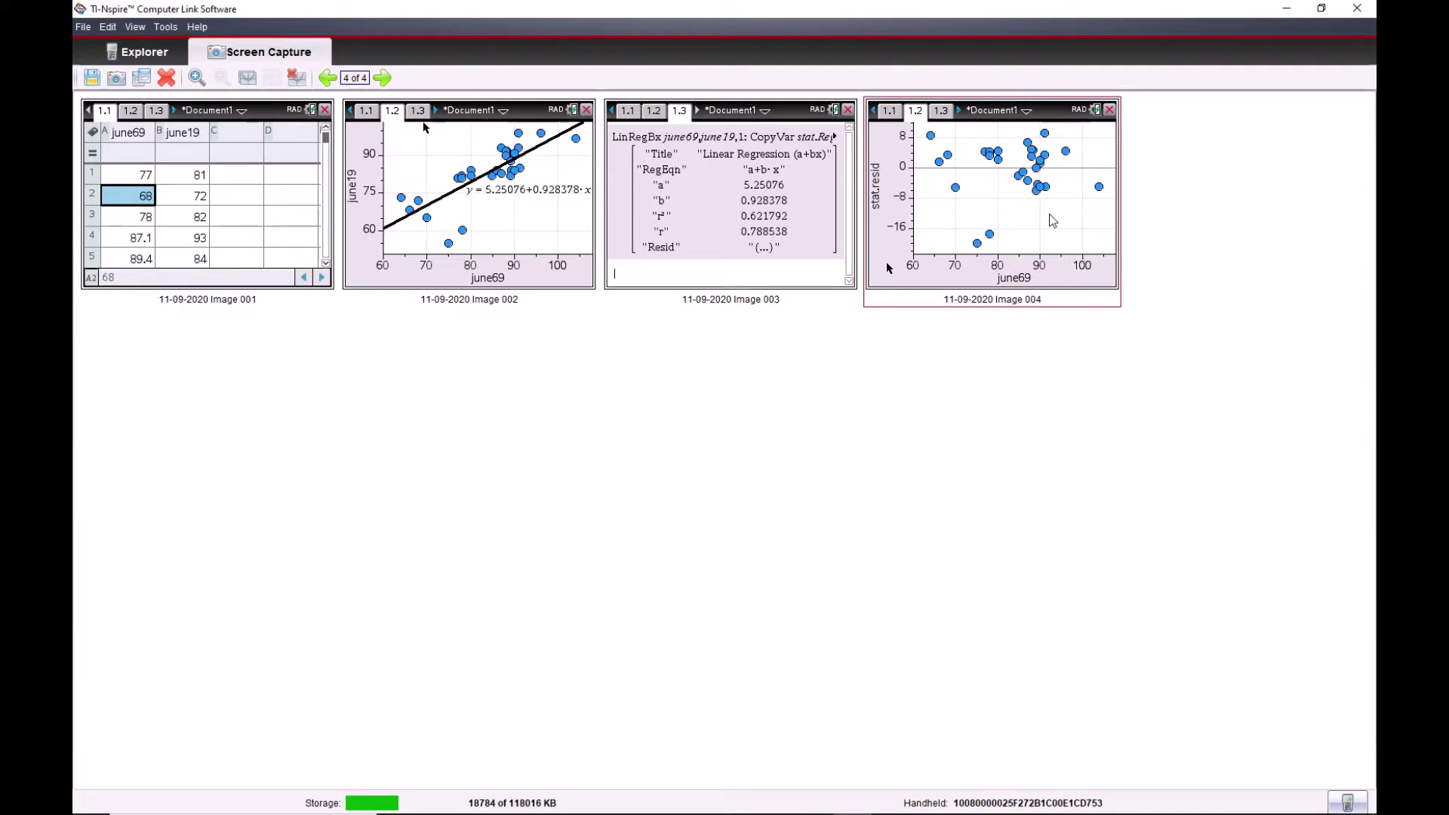
Step: Copy the captured scatterplot with its regression line and paste it into a new Microsoft Word document
left_click(532, 240)
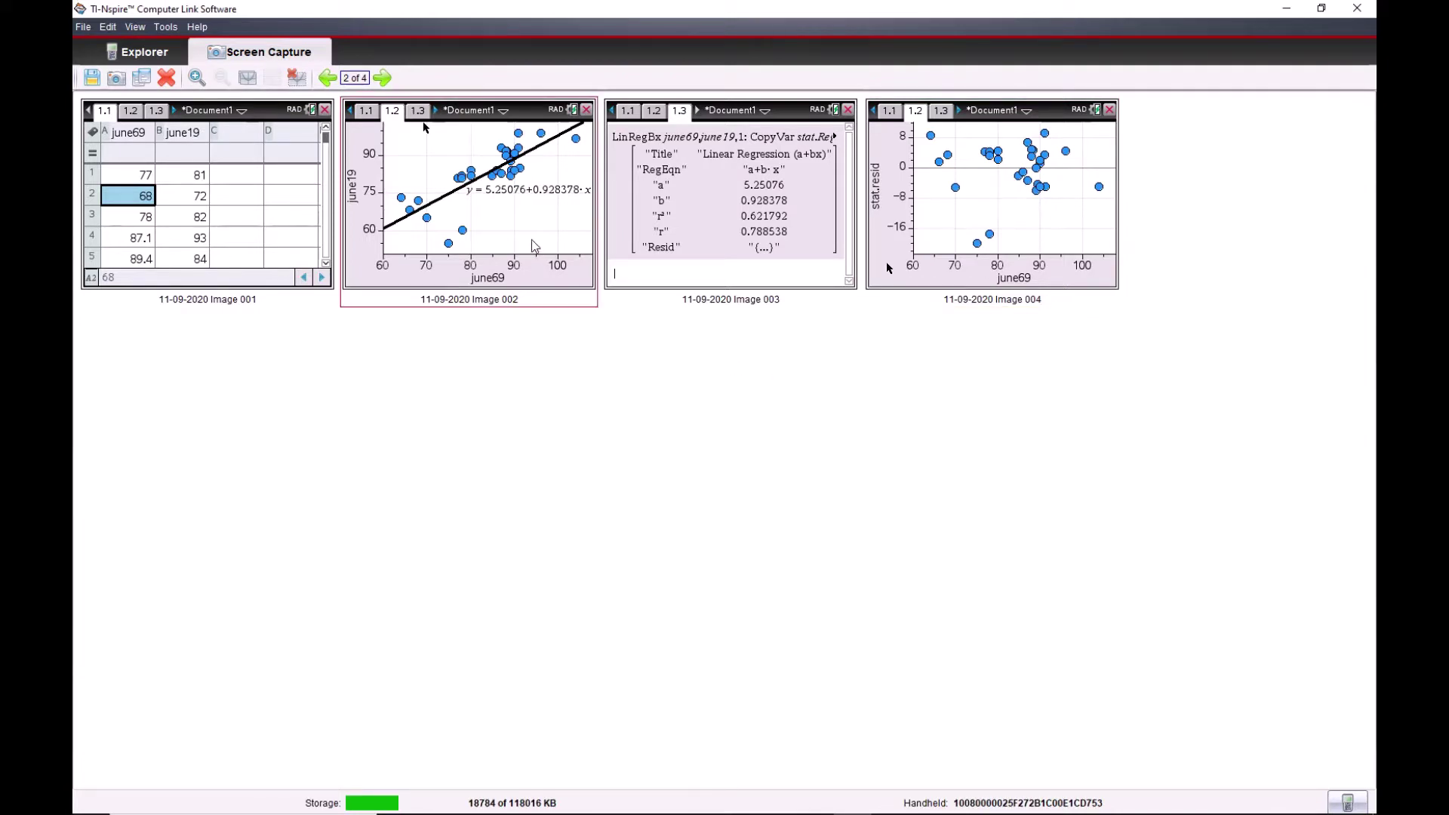
right_click(531, 238)
left_click(587, 302)
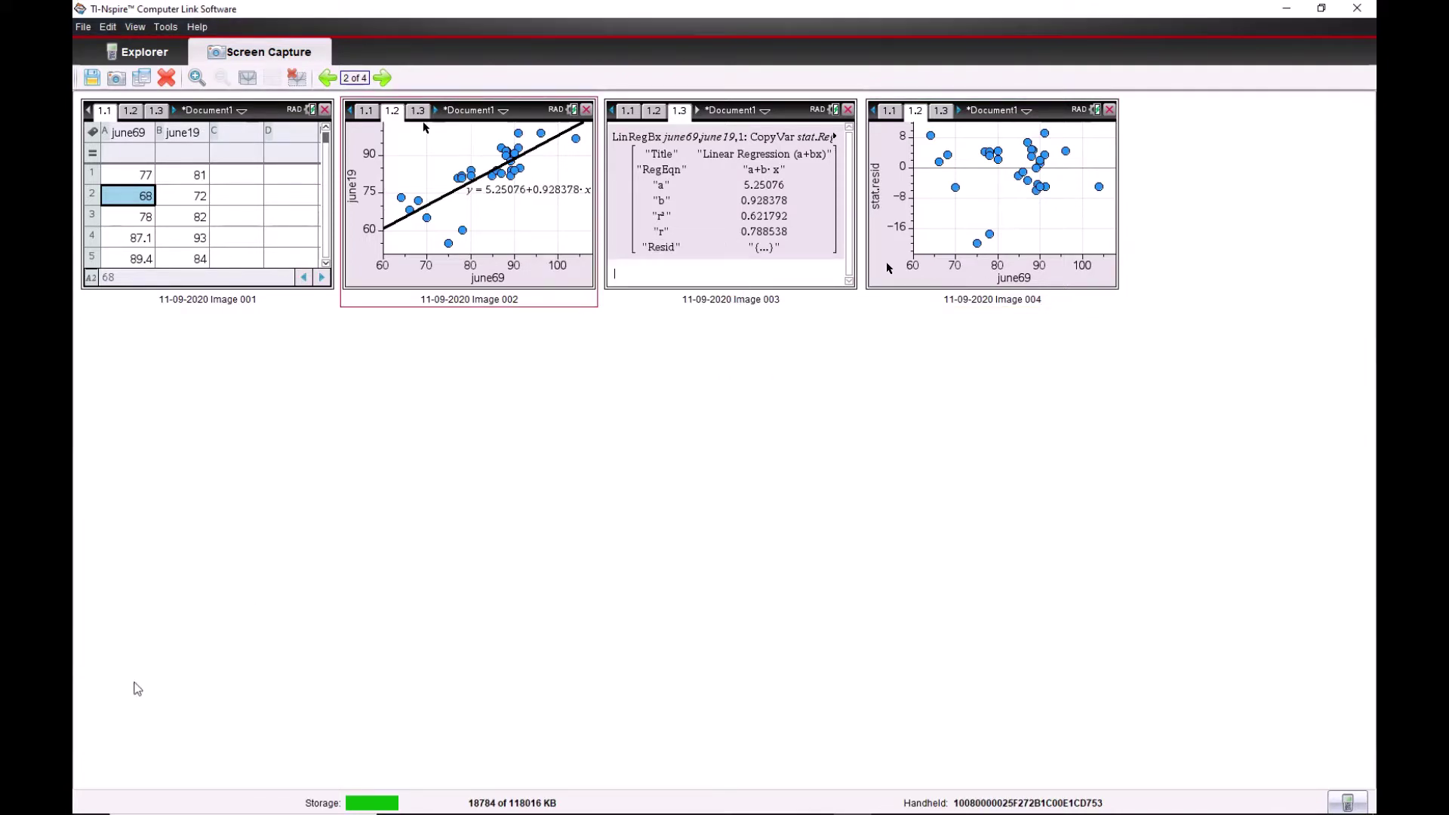
left_click(91, 799)
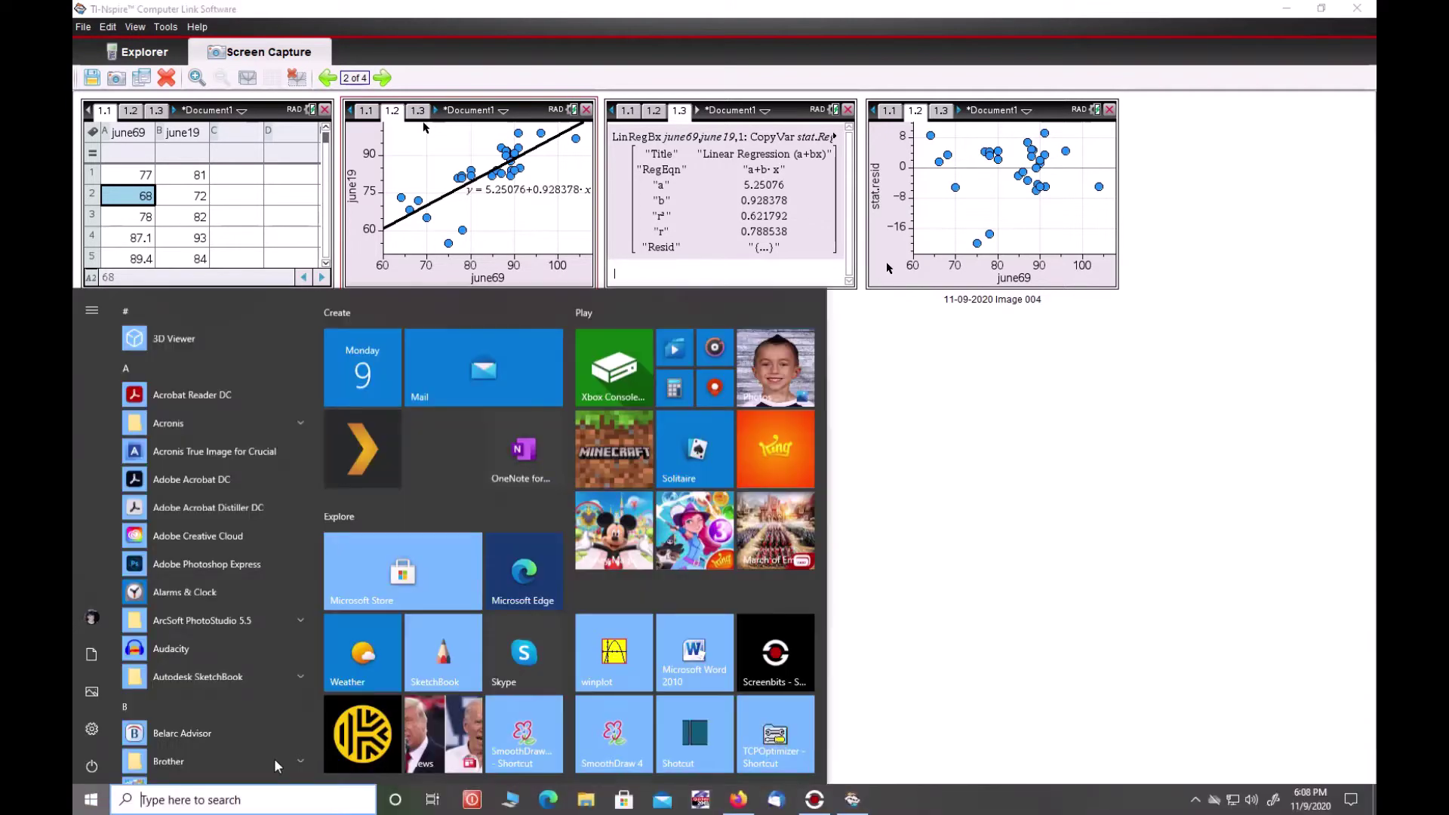
left_click(668, 671)
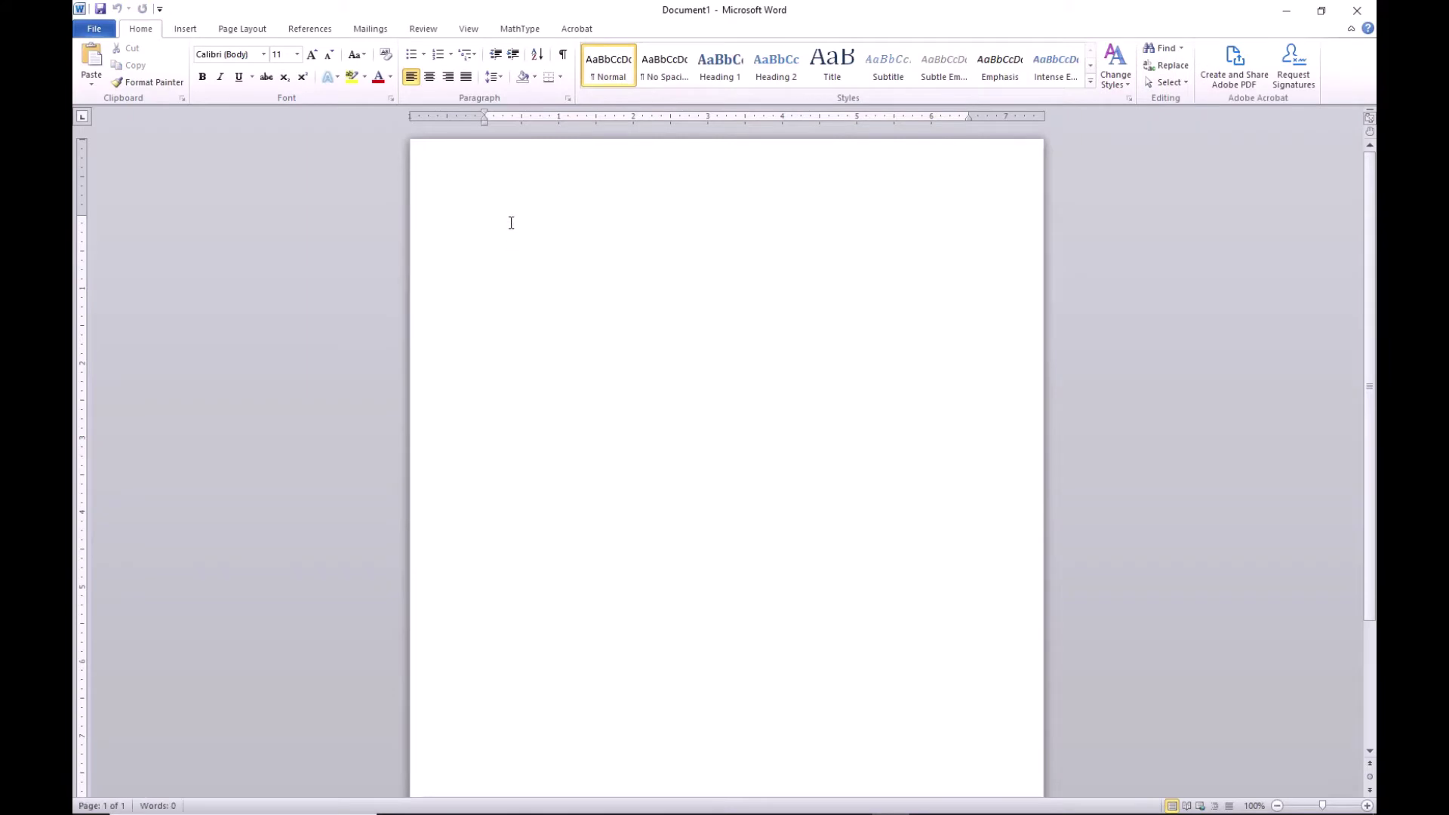
right_click(511, 223)
left_click(544, 290)
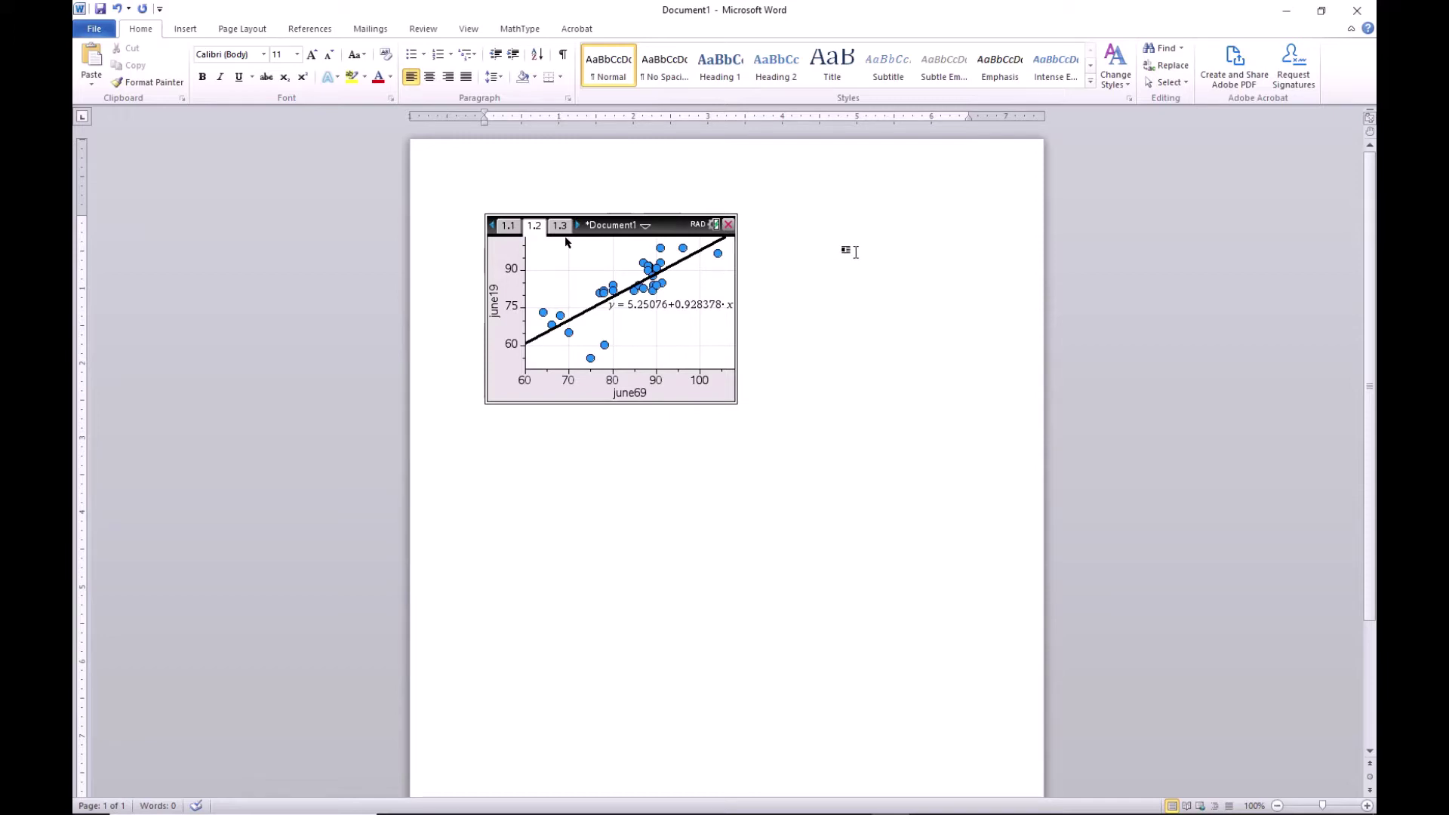
Step: Copy the captured linear regression results from TI-Nspire Computer Link and paste them into the Word document with source formatting kept
mouse_move(800, 811)
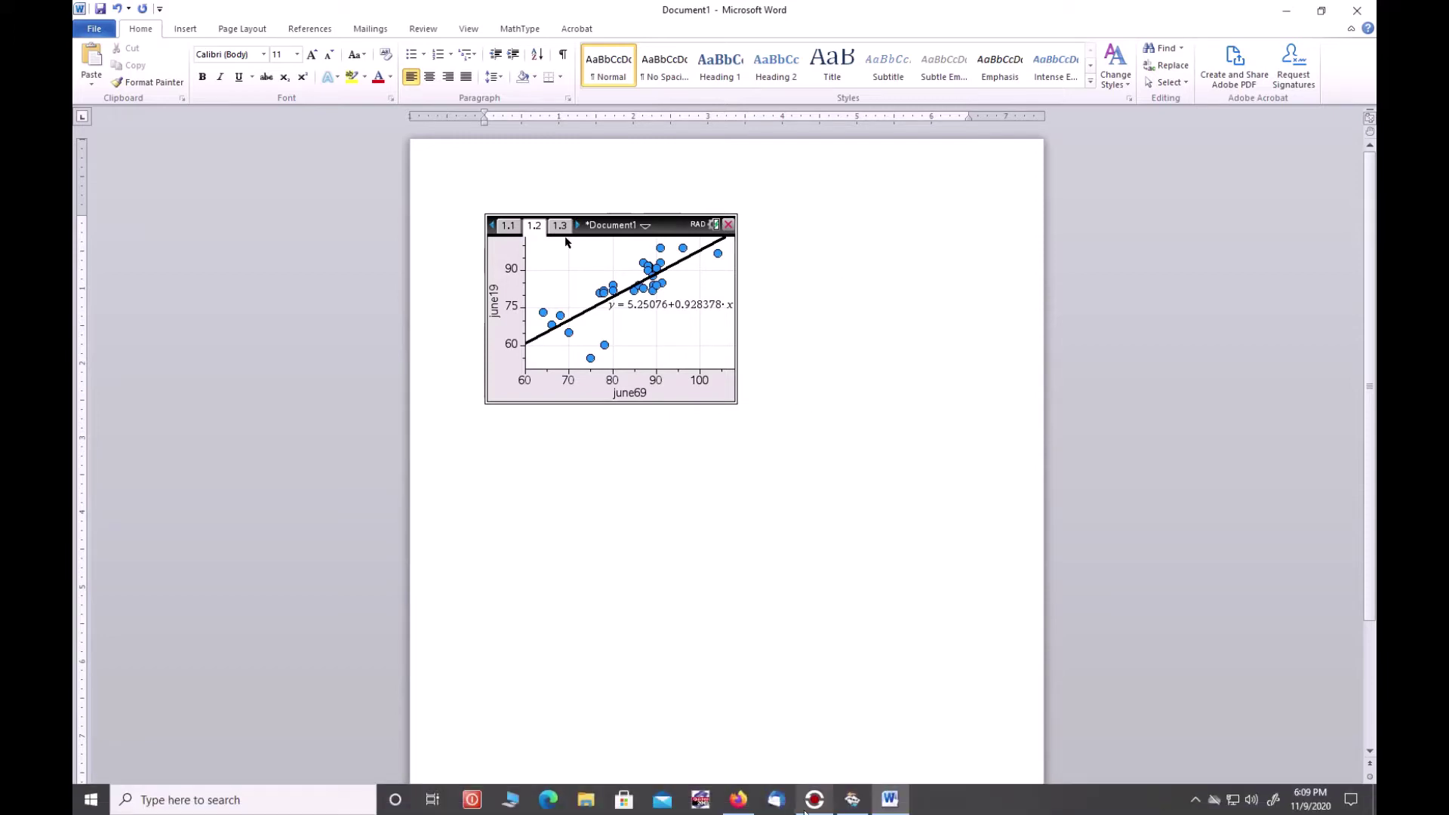
left_click(857, 806)
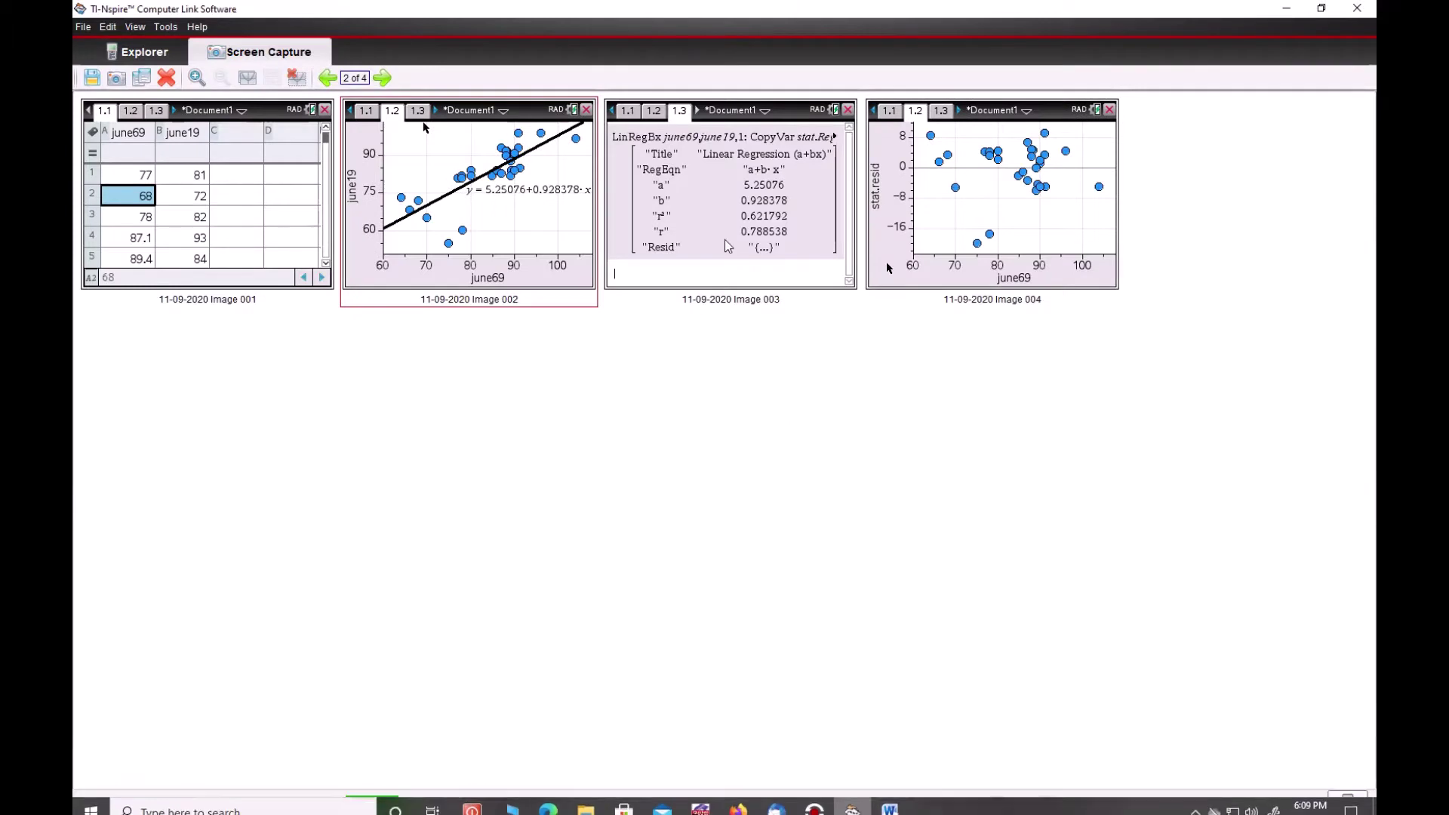
right_click(767, 216)
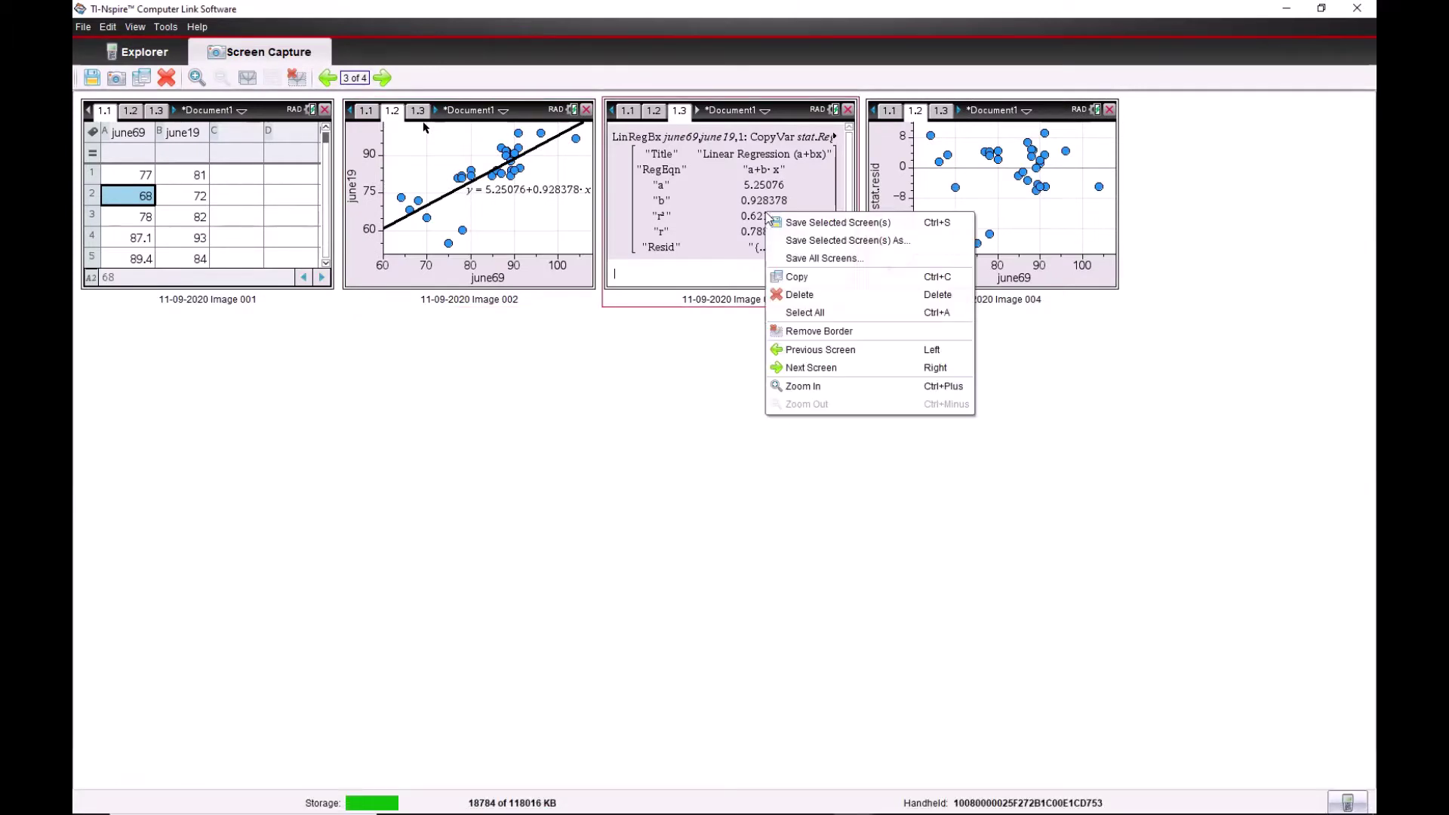
left_click(796, 277)
mouse_move(827, 806)
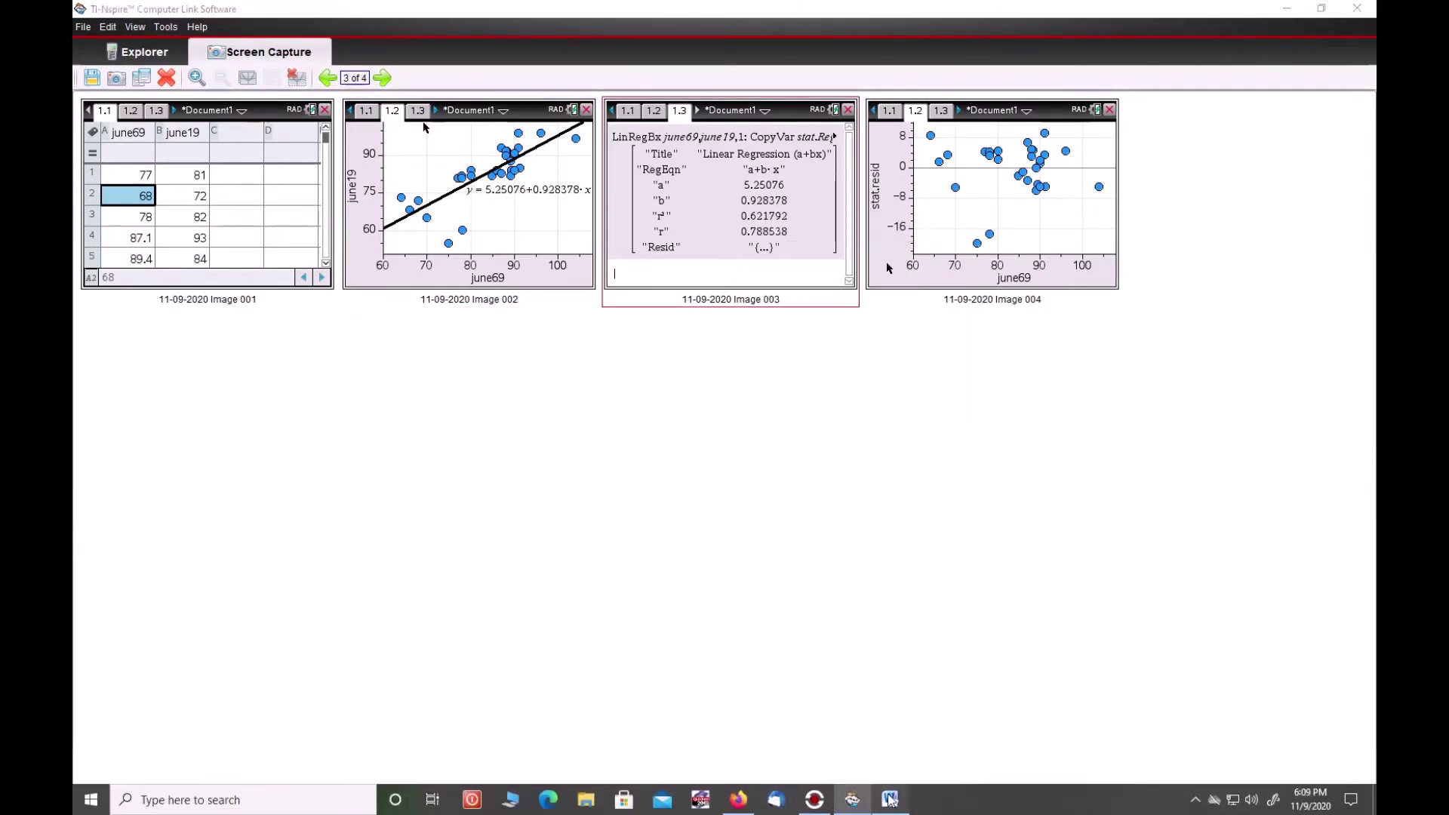
left_click(890, 799)
right_click(778, 337)
left_click(812, 397)
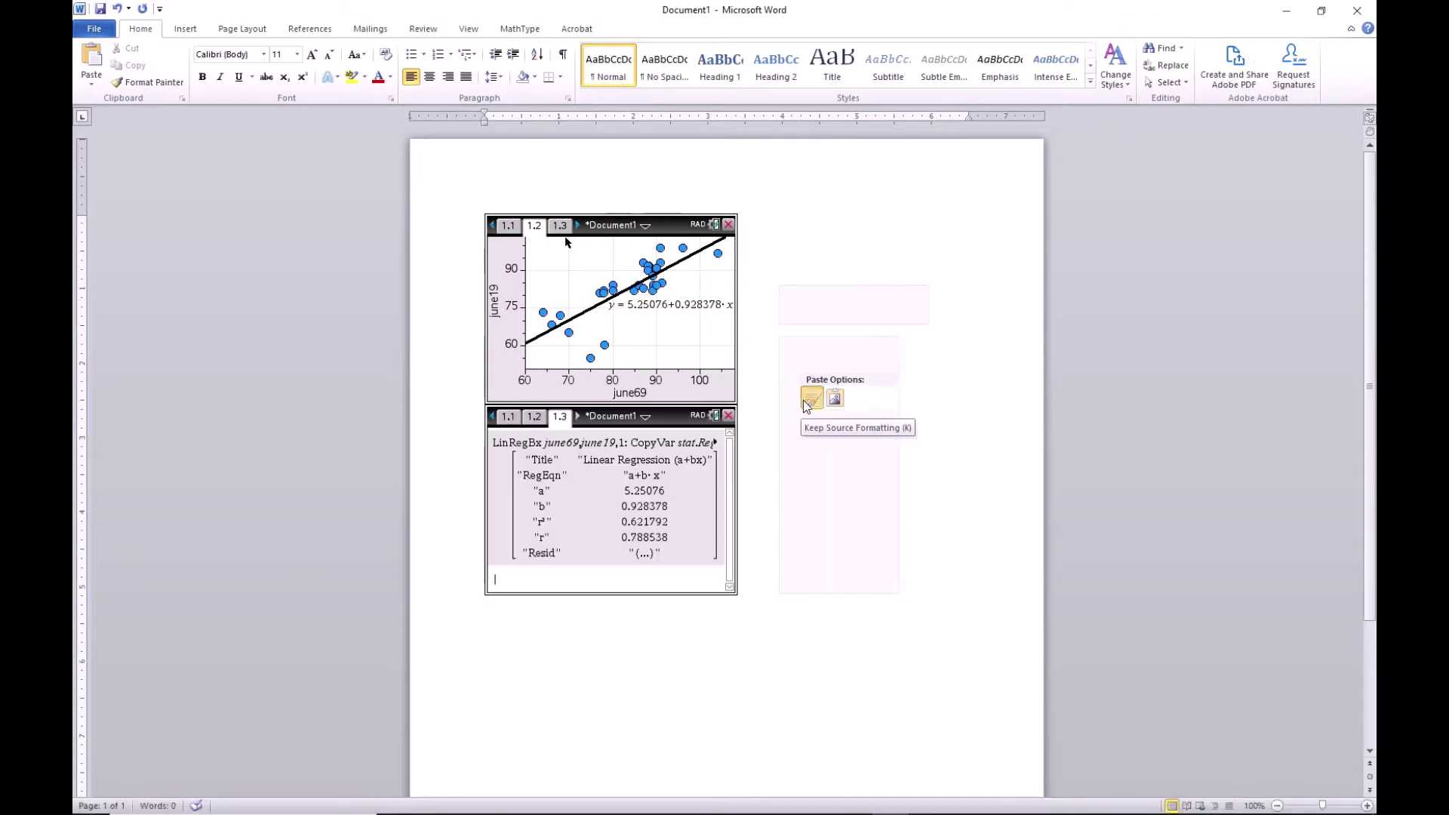
Step: Change the regression results picture's text wrapping so it floats, then shrink it slightly and place it to the right of the scatterplot
left_click_drag(637, 520, 647, 555)
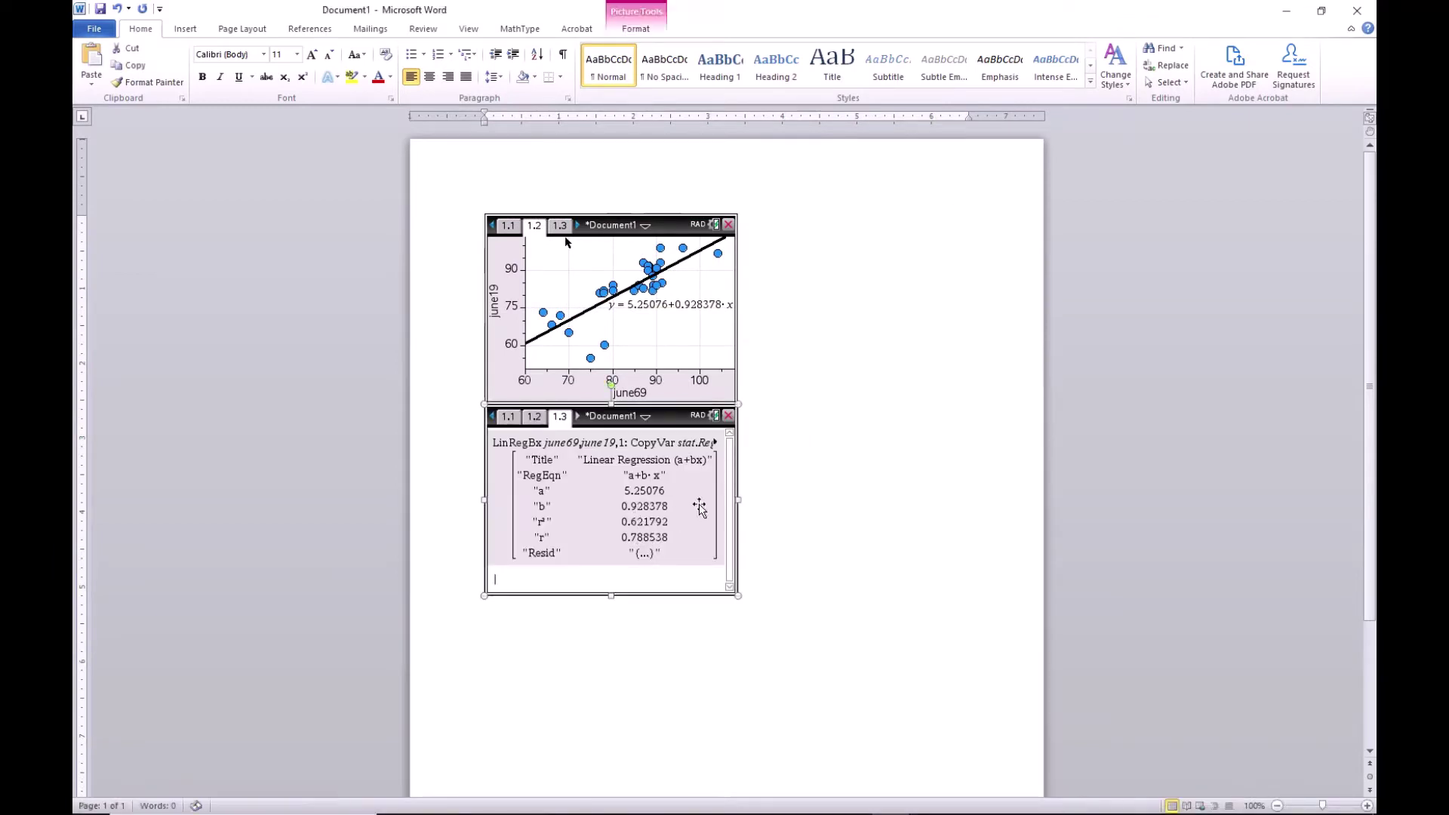
right_click(661, 509)
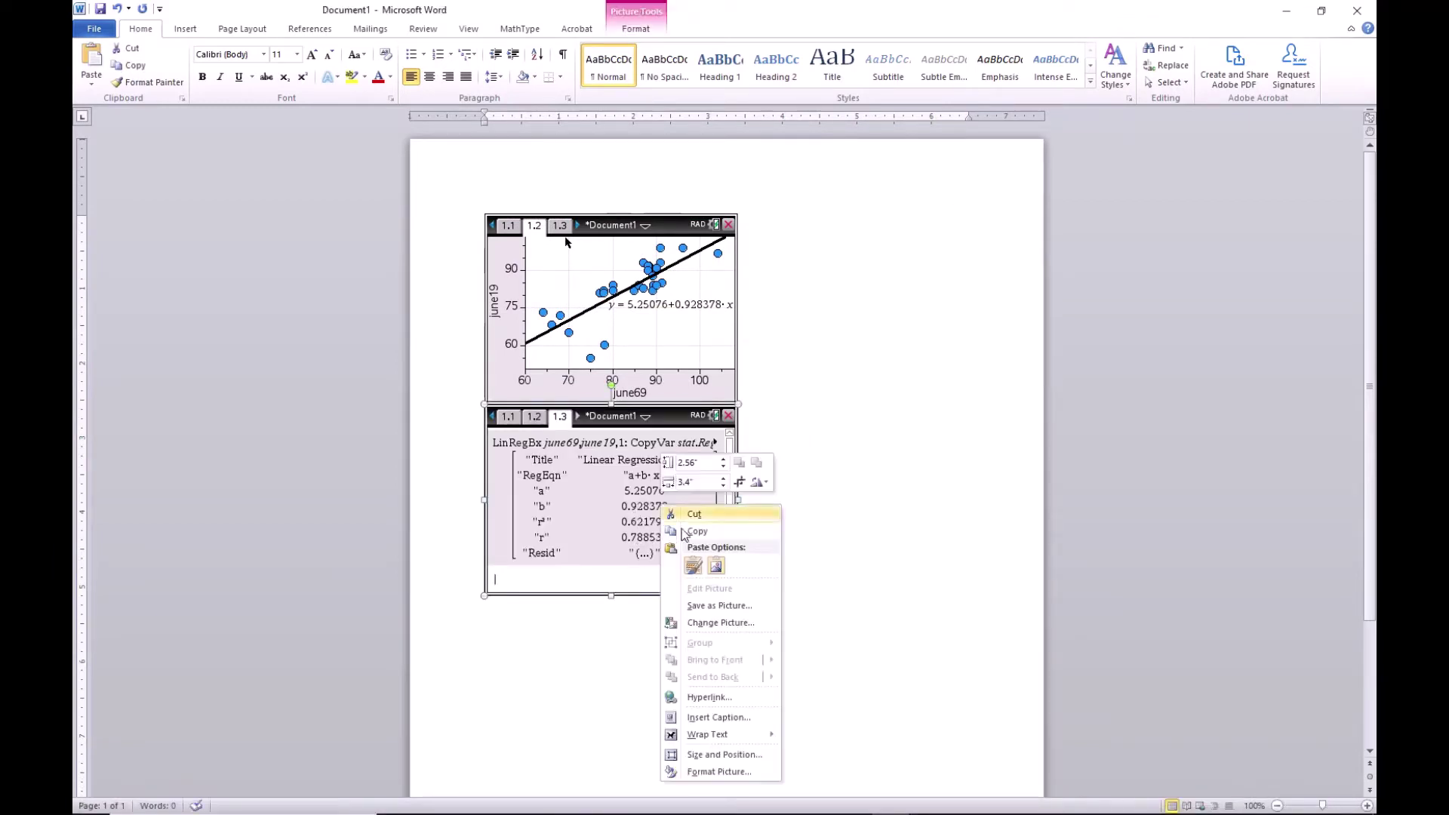
mouse_move(725, 729)
left_click(854, 705)
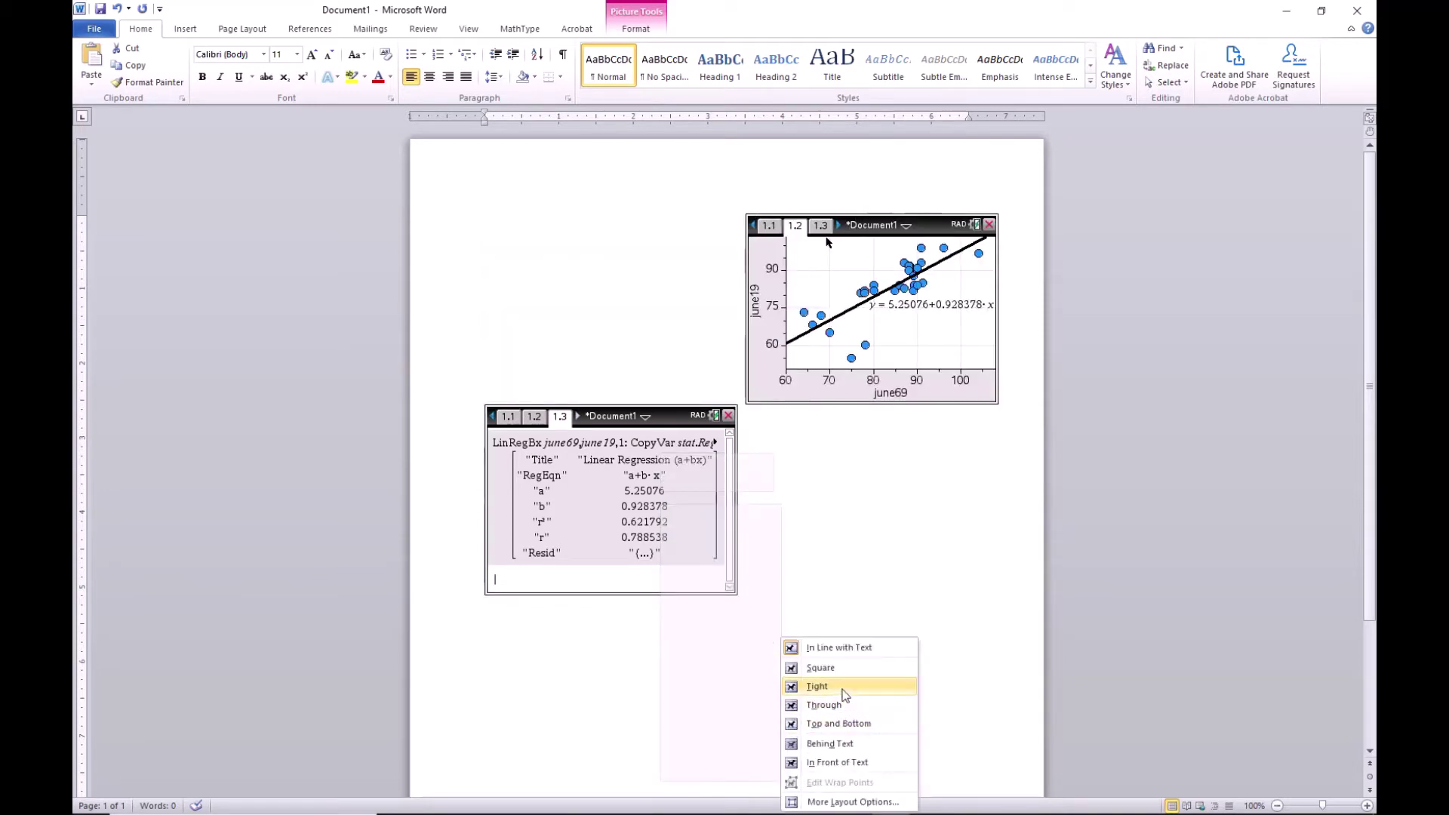
left_click(854, 706)
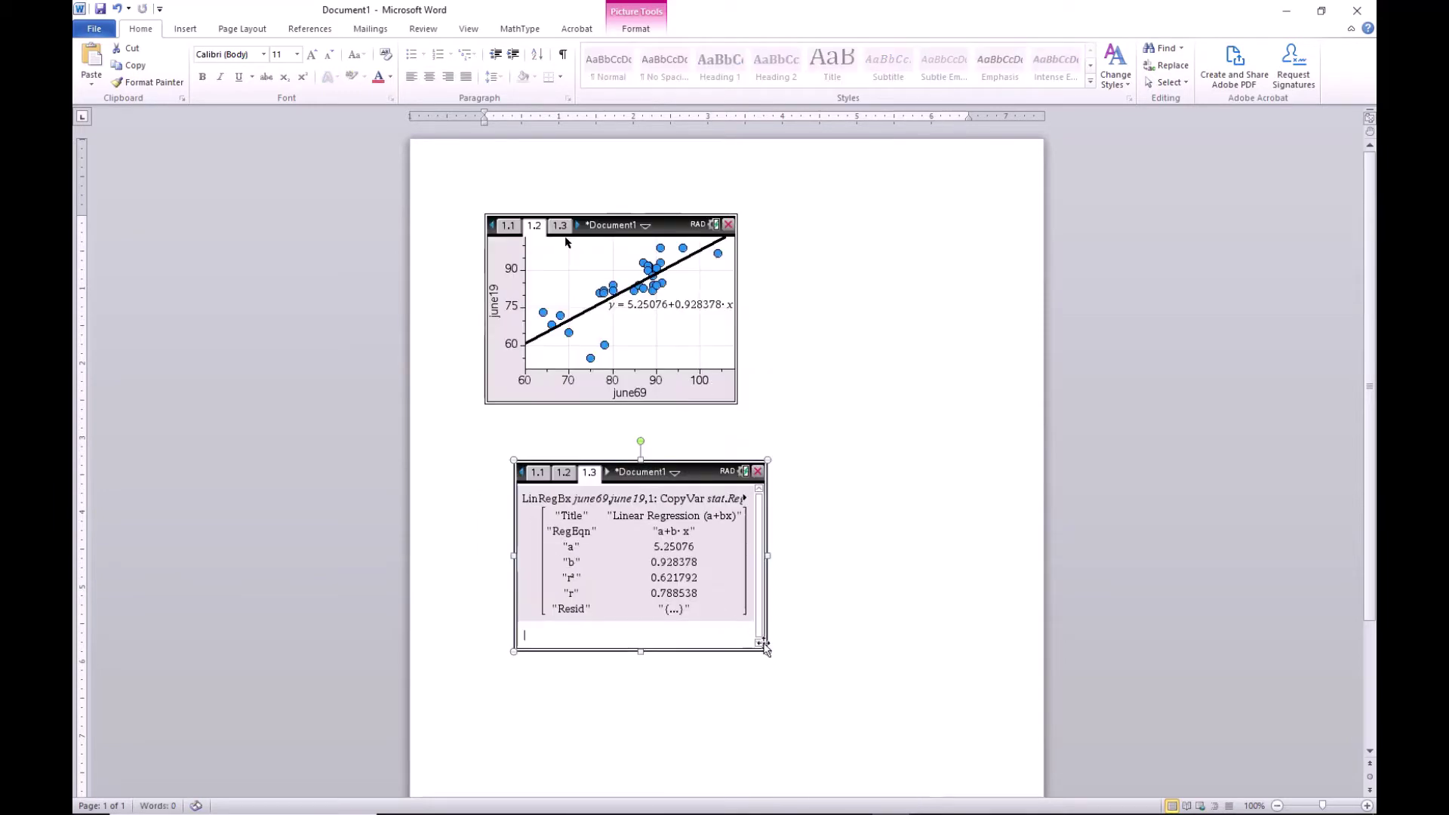
left_click_drag(768, 647, 739, 630)
left_click_drag(674, 579, 922, 323)
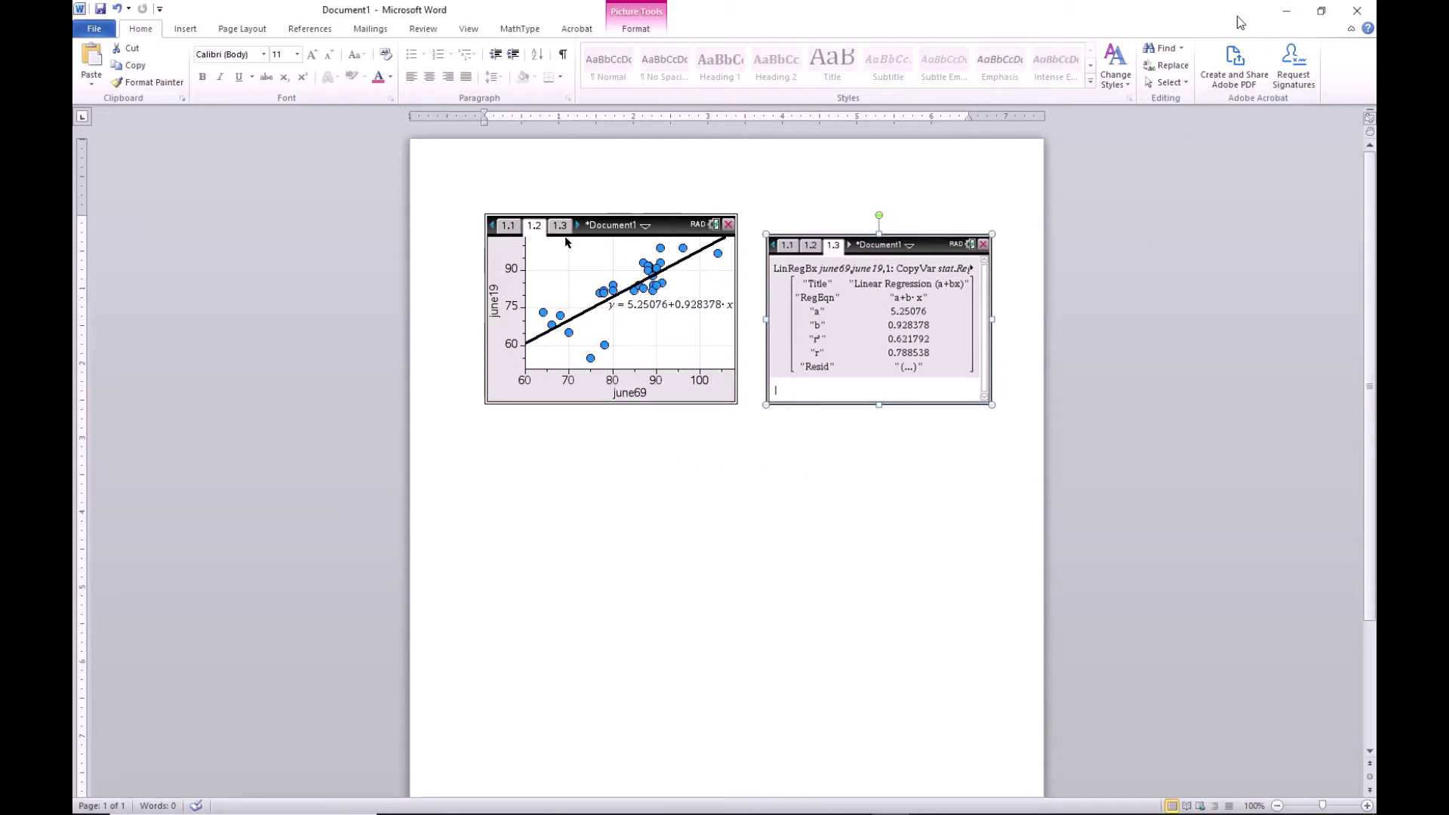
Step: Minimize Word and close TI-Nspire Computer Link without saving the captured screens
left_click(1286, 10)
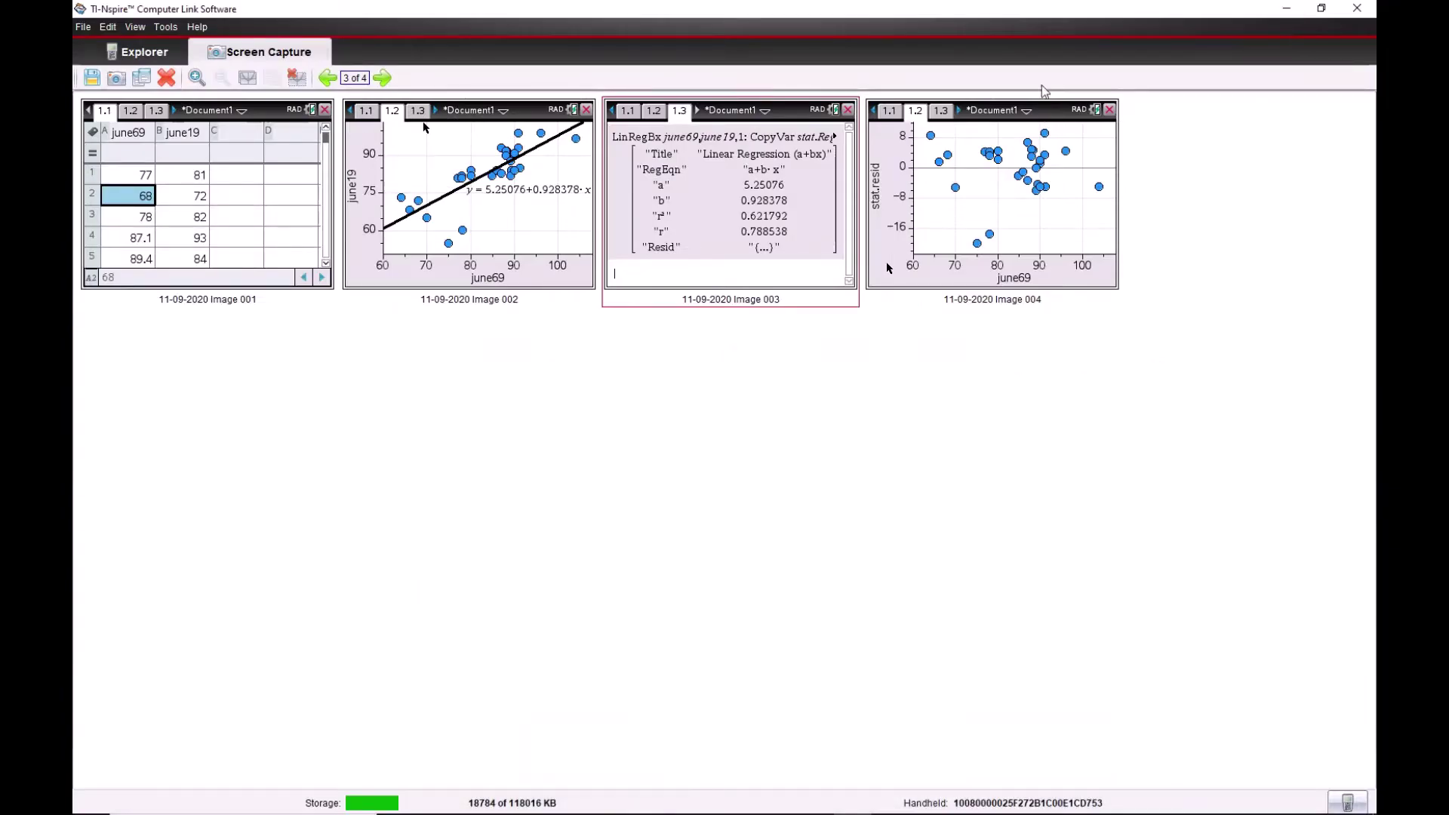
left_click(1358, 9)
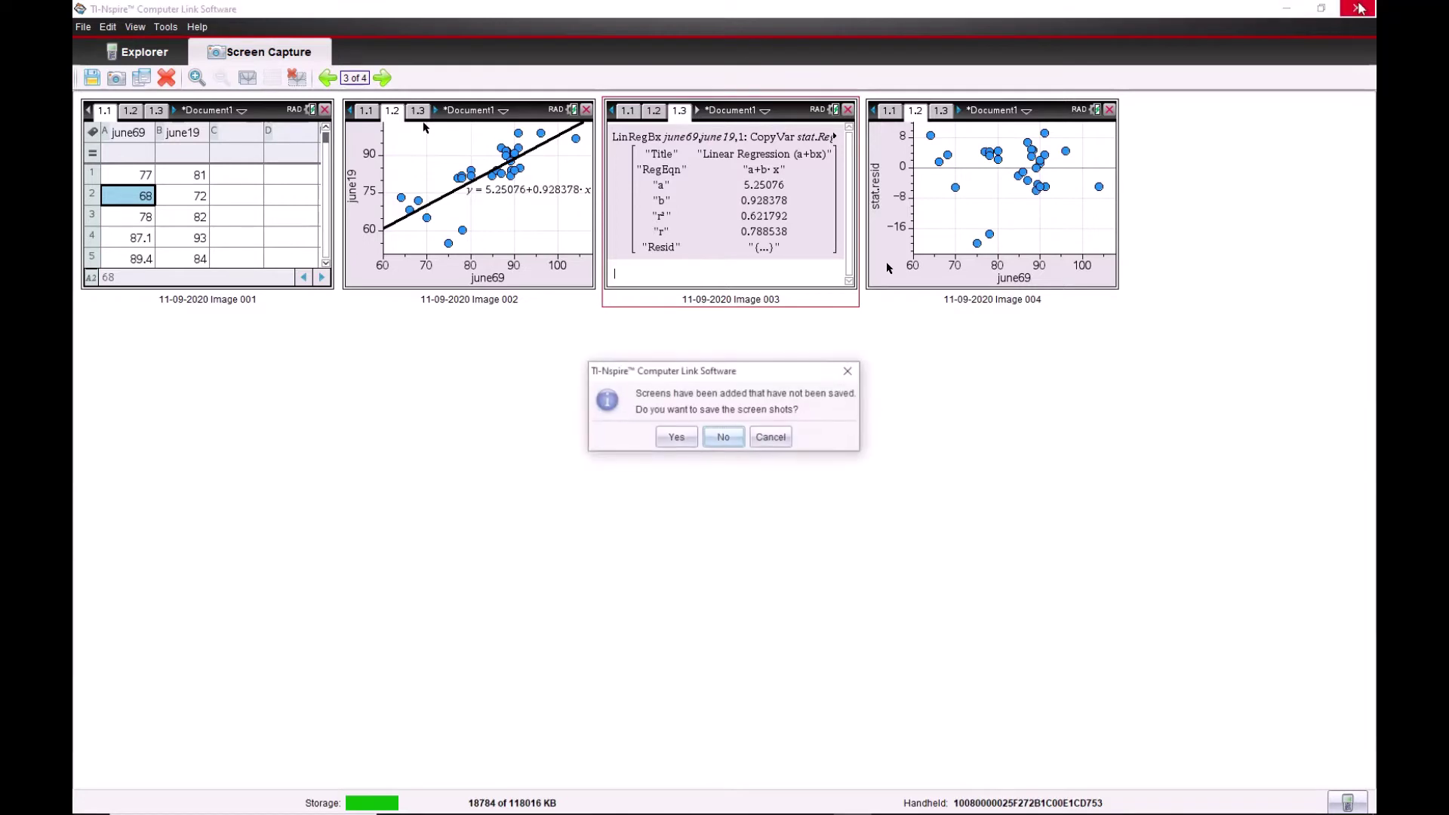
left_click(720, 437)
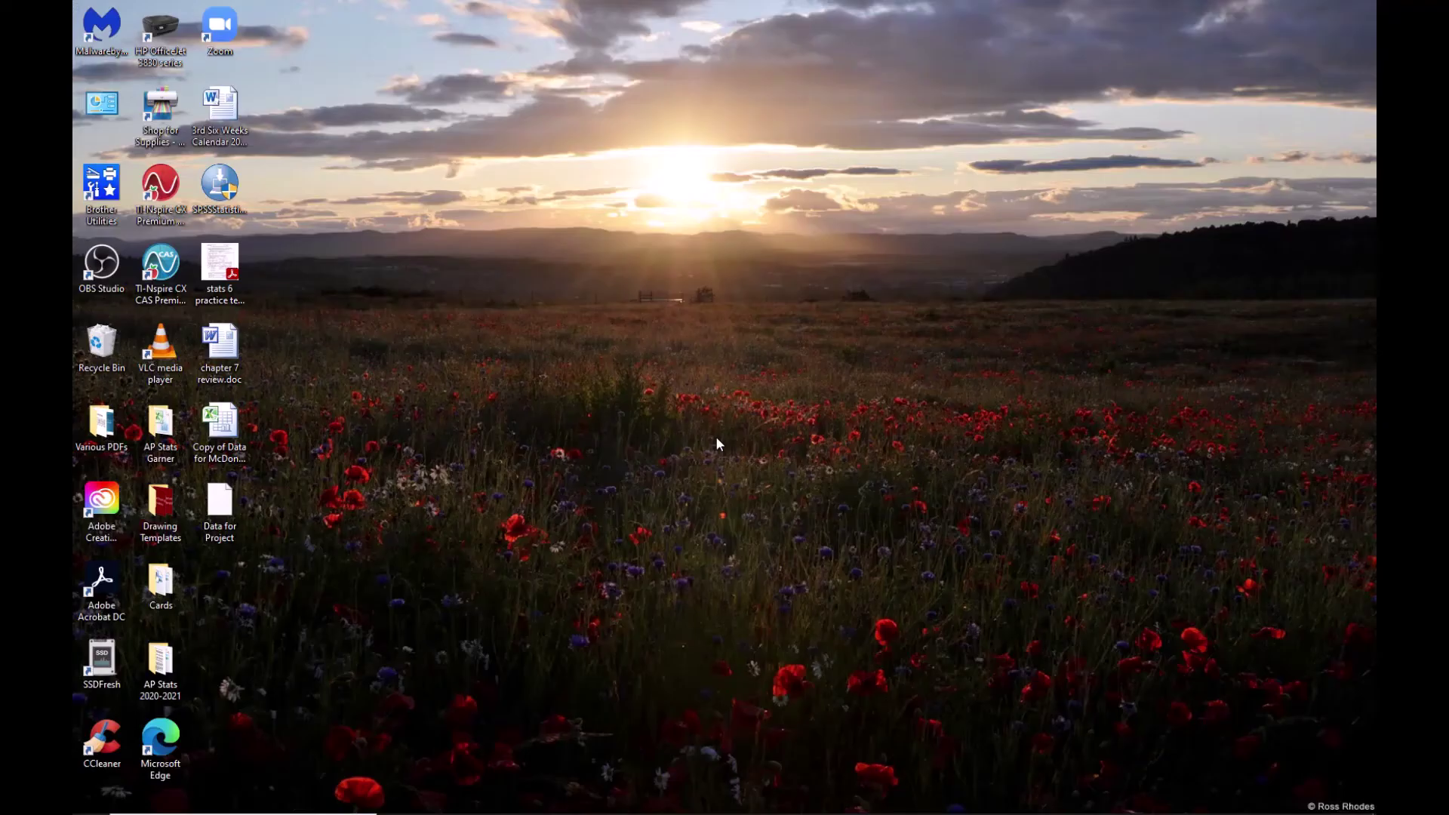
Step: Launch the TI-Nspire CX Premium Teacher Software and open the Scatterplots.tns document
mouse_move(83, 811)
double_click(160, 188)
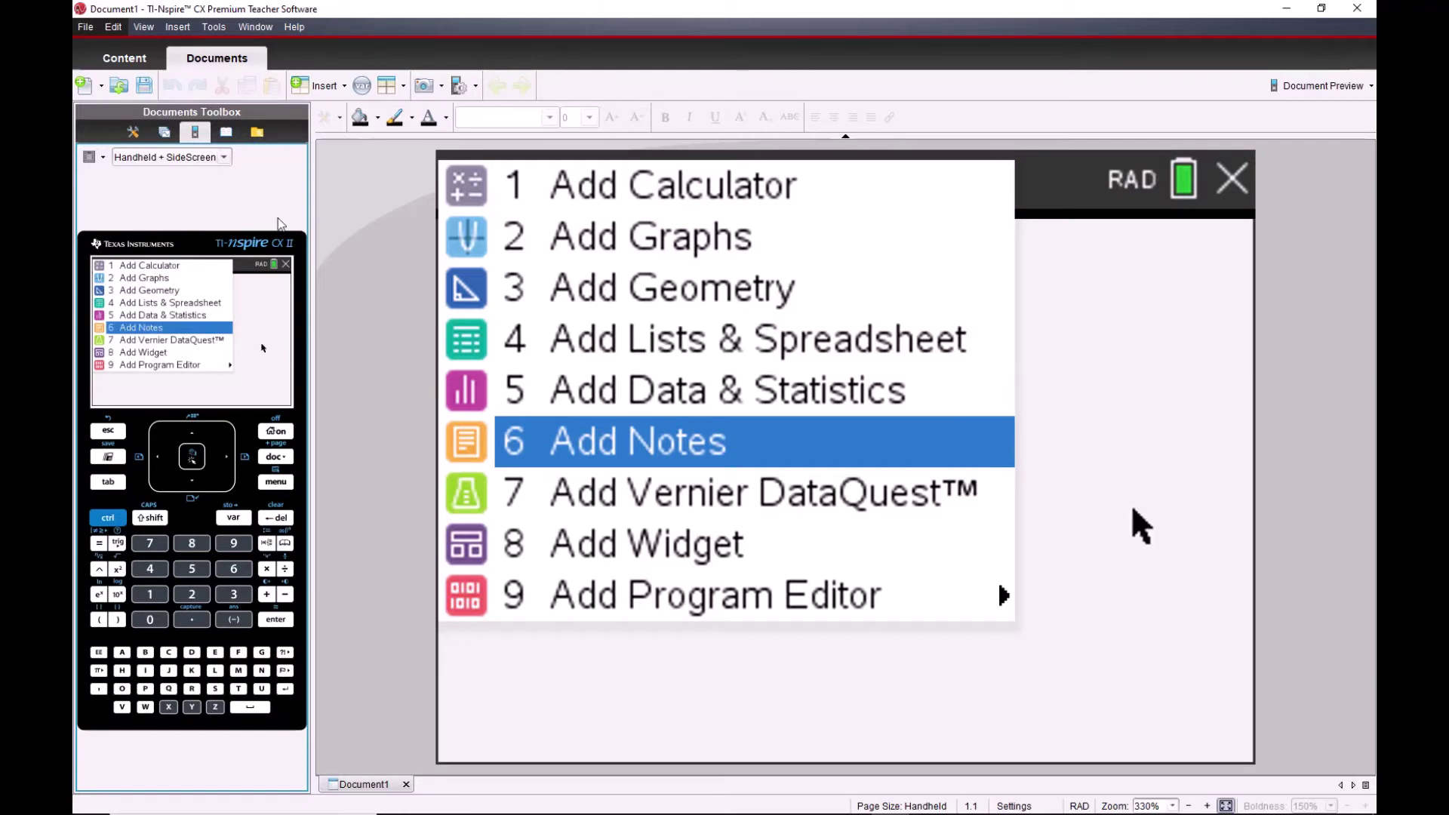
left_click(281, 430)
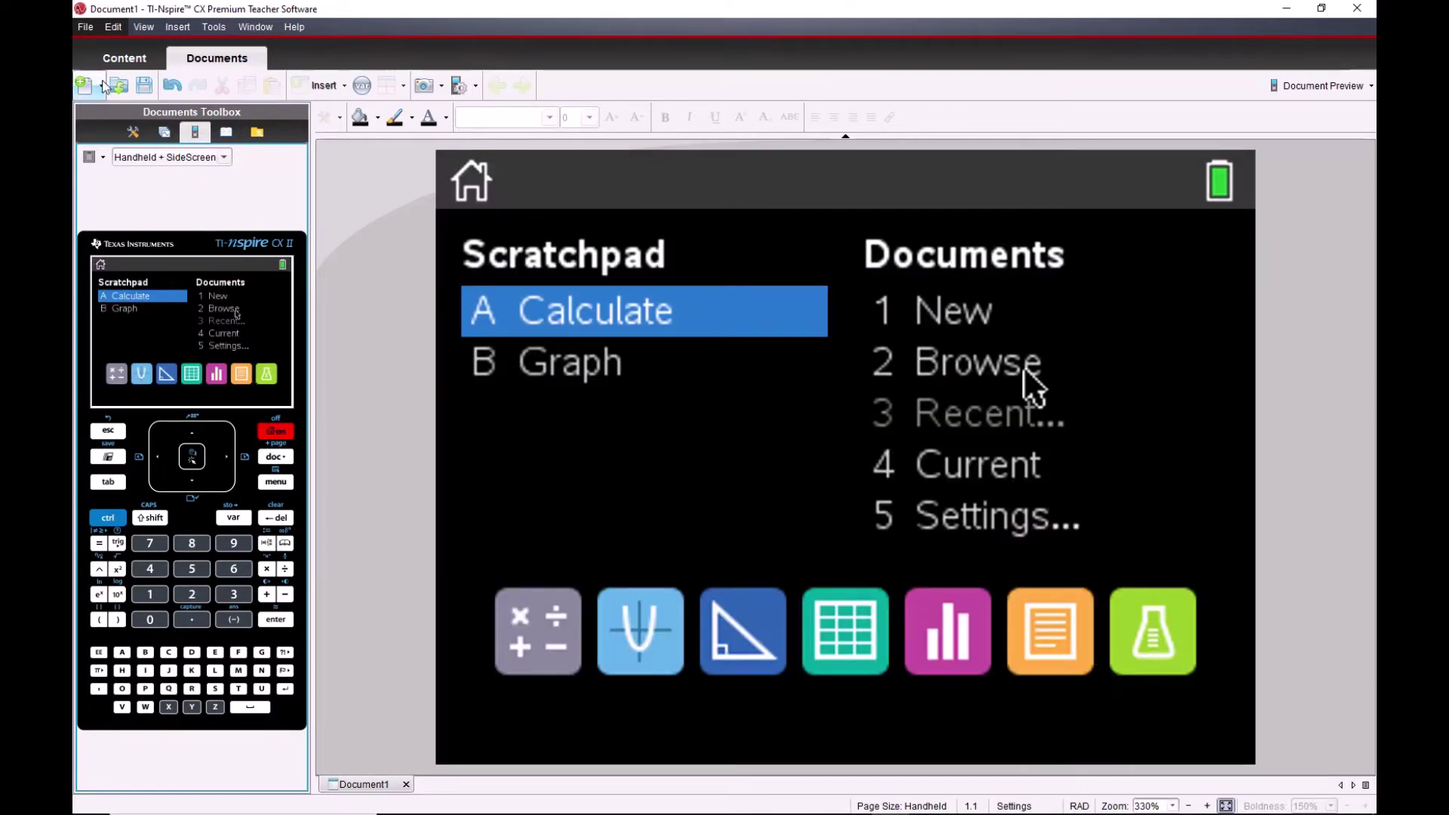
left_click(85, 27)
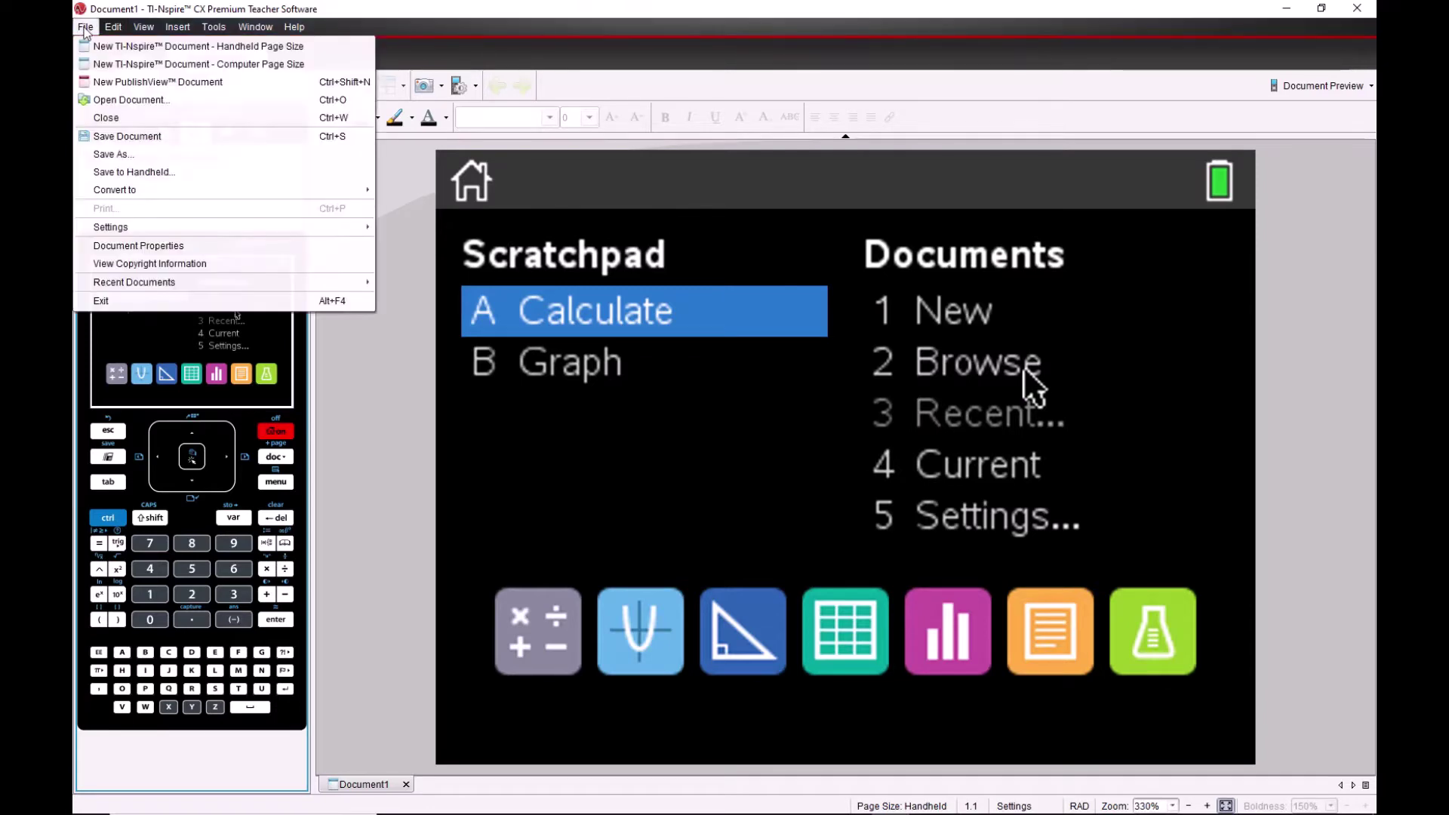
left_click(124, 100)
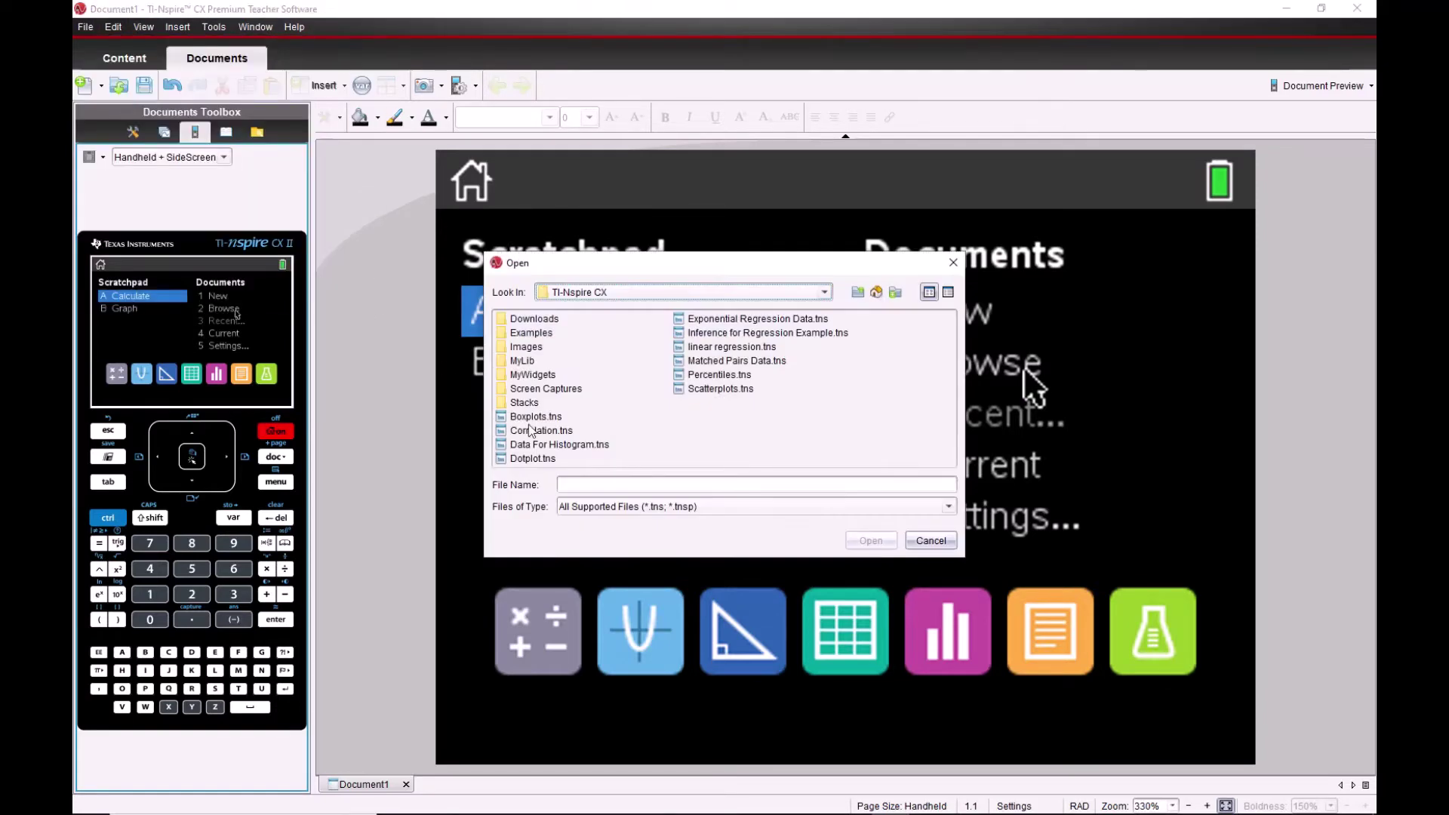
left_click(705, 390)
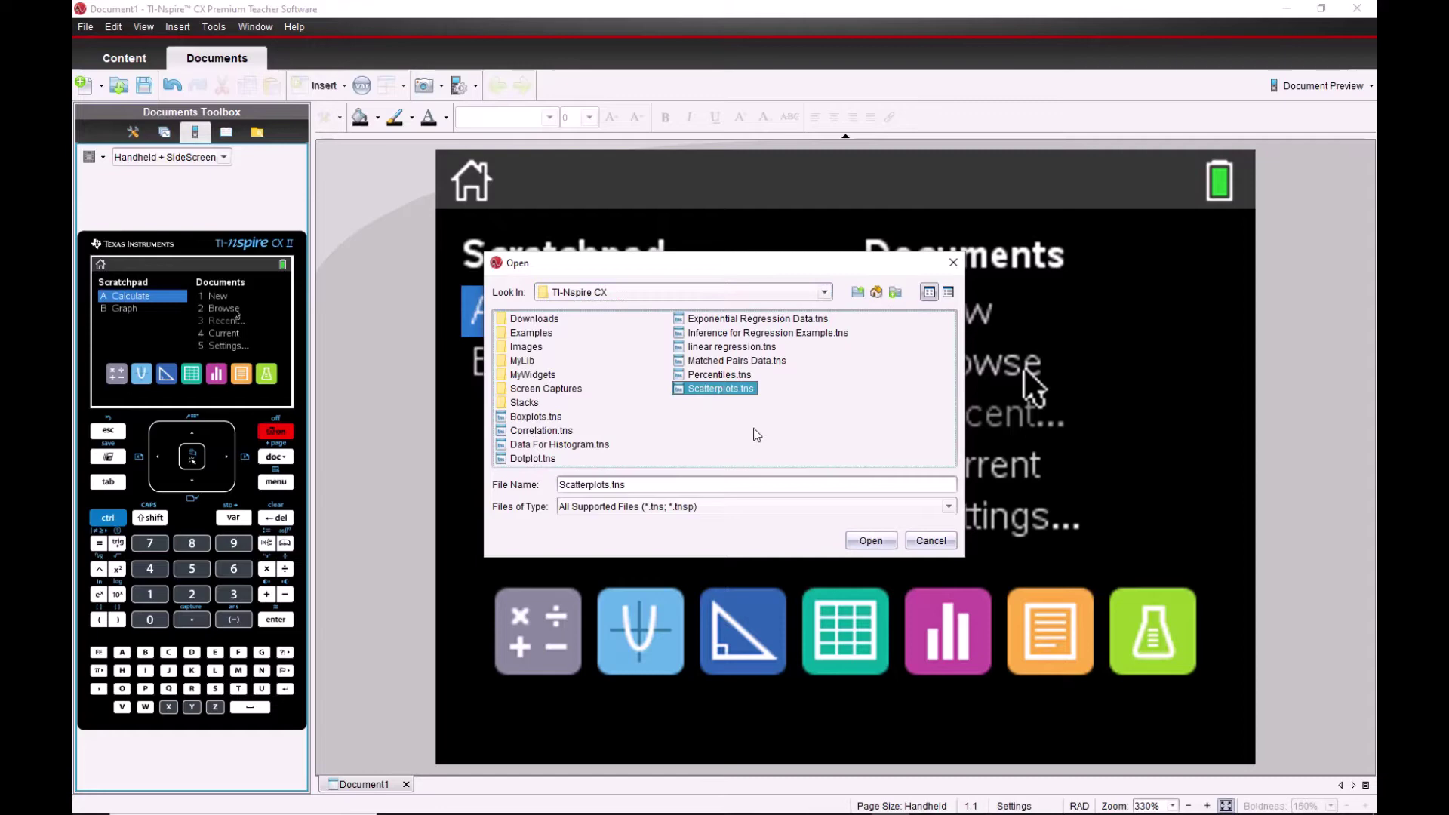
left_click(869, 541)
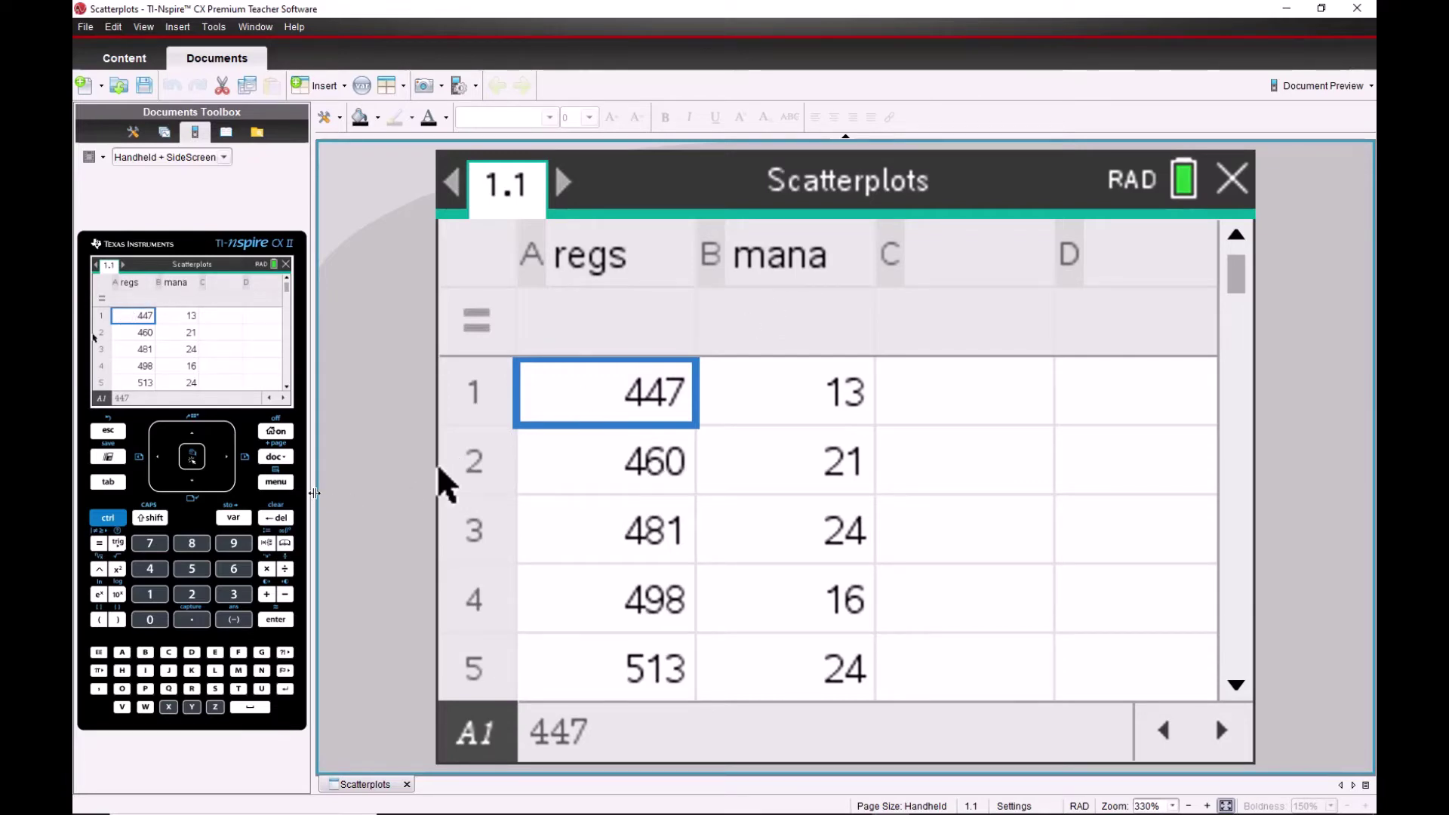
Step: Add a Data & Statistics page to the document and plot regs on the horizontal axis against mana on the vertical axis
left_click(275, 431)
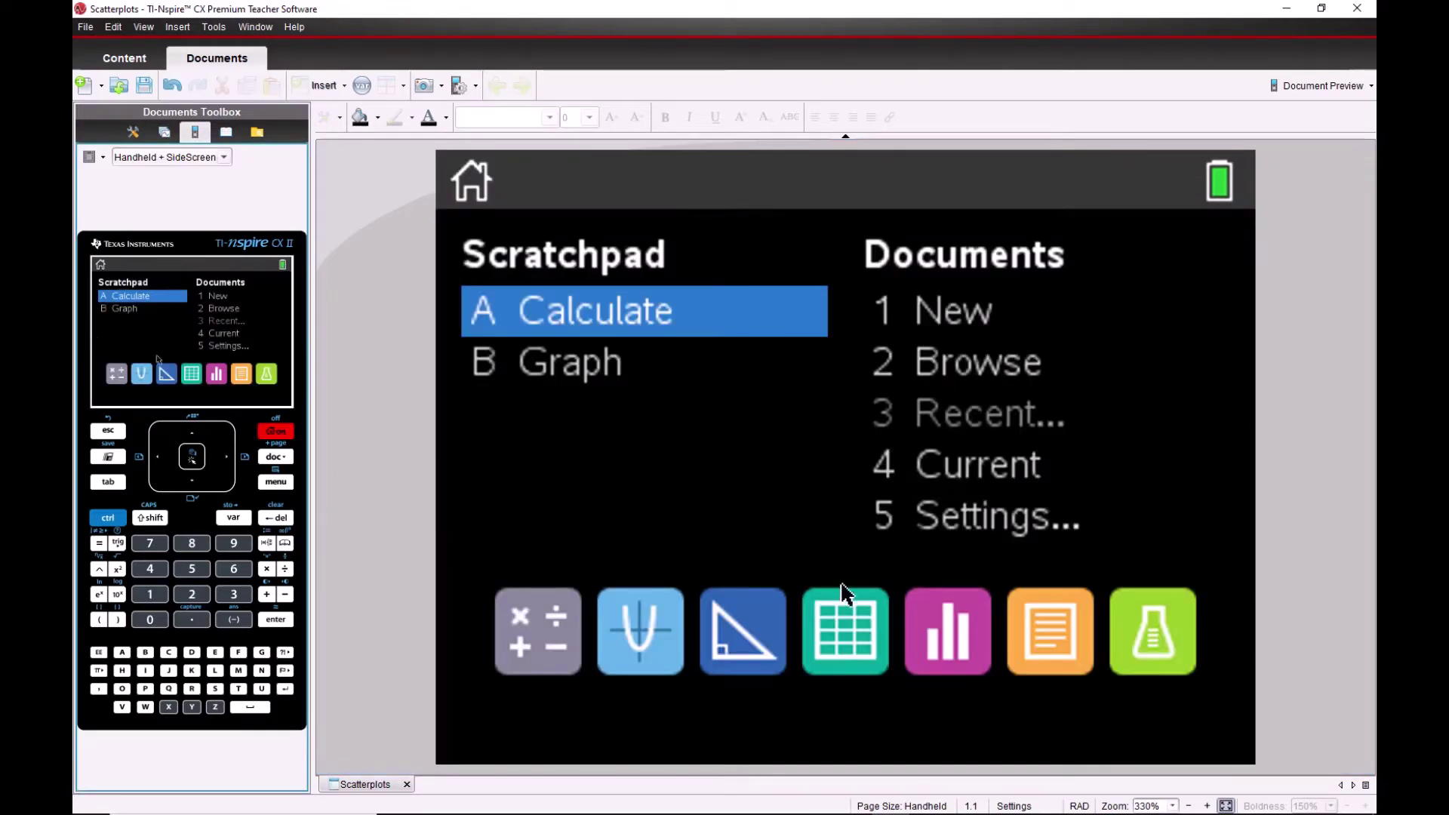
left_click(938, 631)
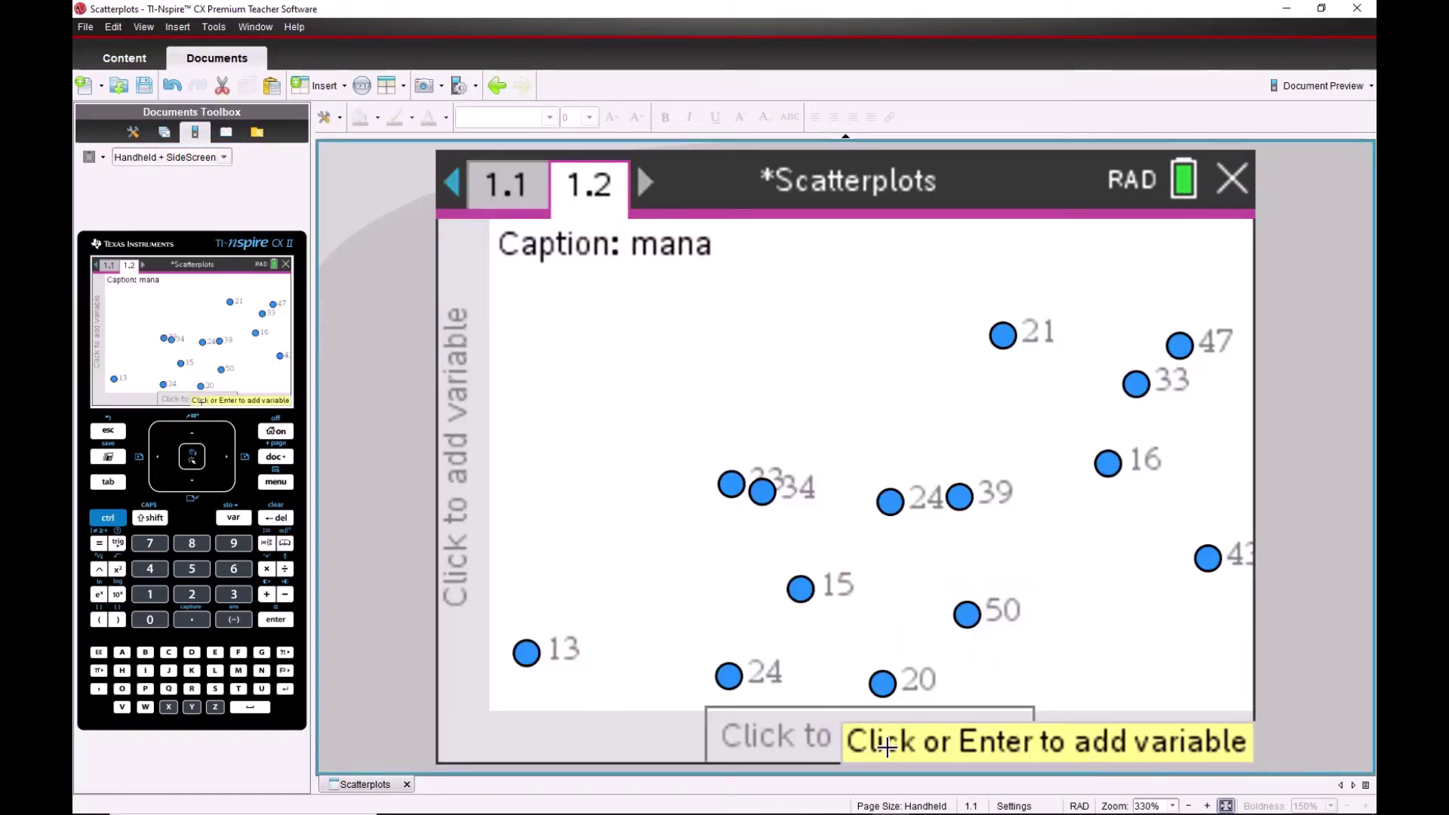
left_click(860, 737)
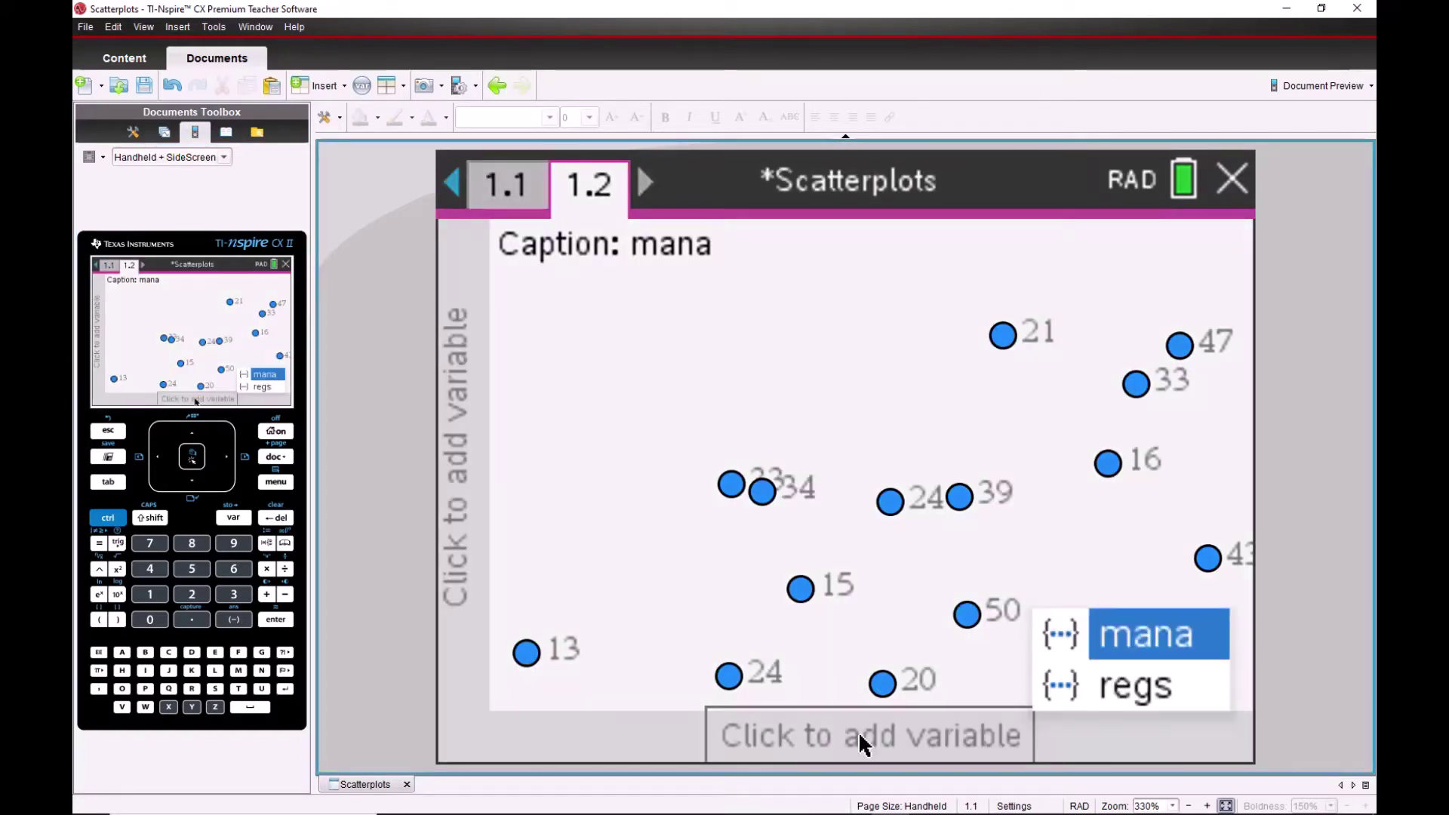
left_click(1118, 688)
left_click(463, 410)
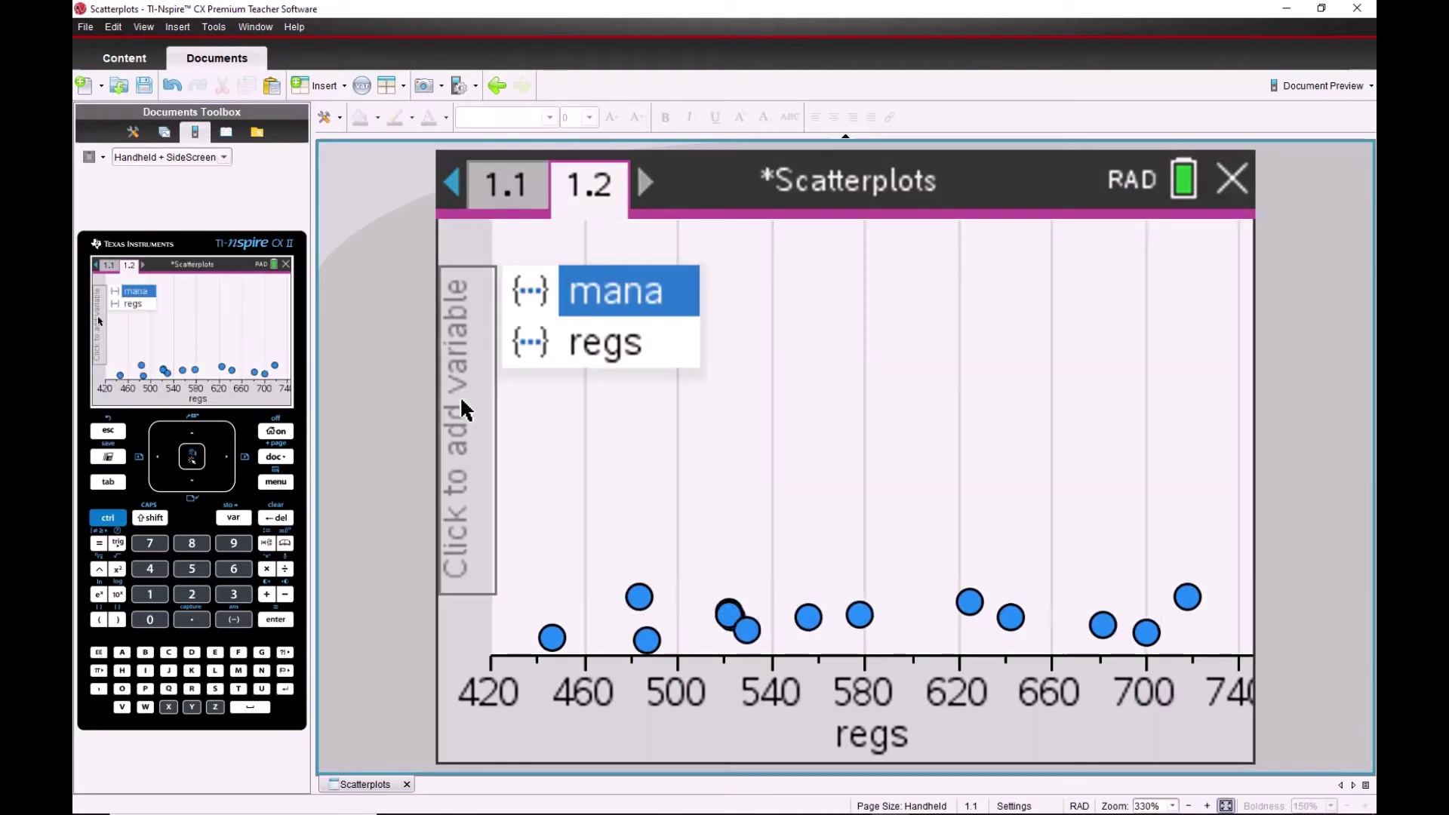
left_click(599, 296)
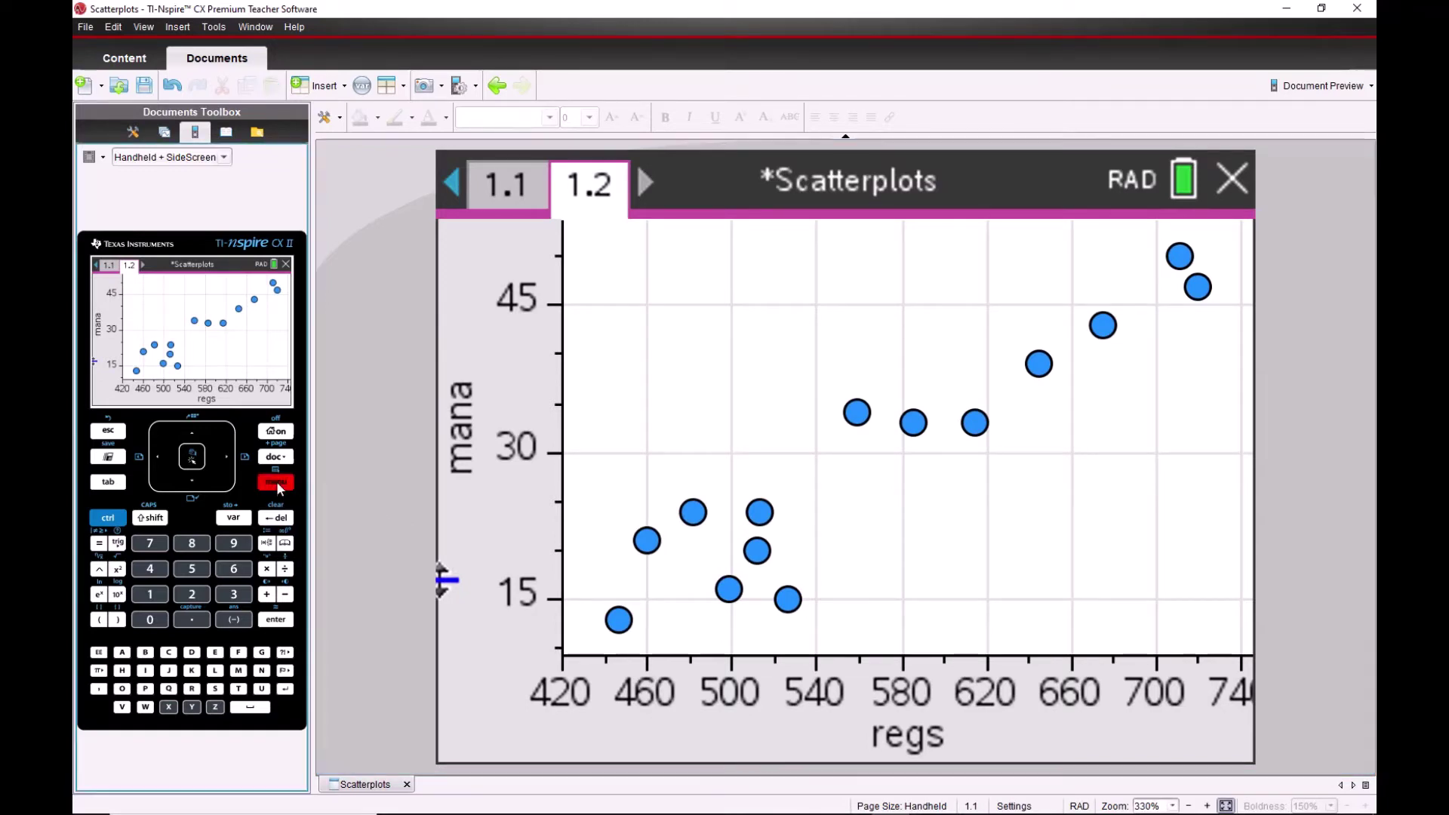
Step: Show the linear (a+bx) regression line on the scatterplot and move its equation to the empty area above the line
left_click(277, 483)
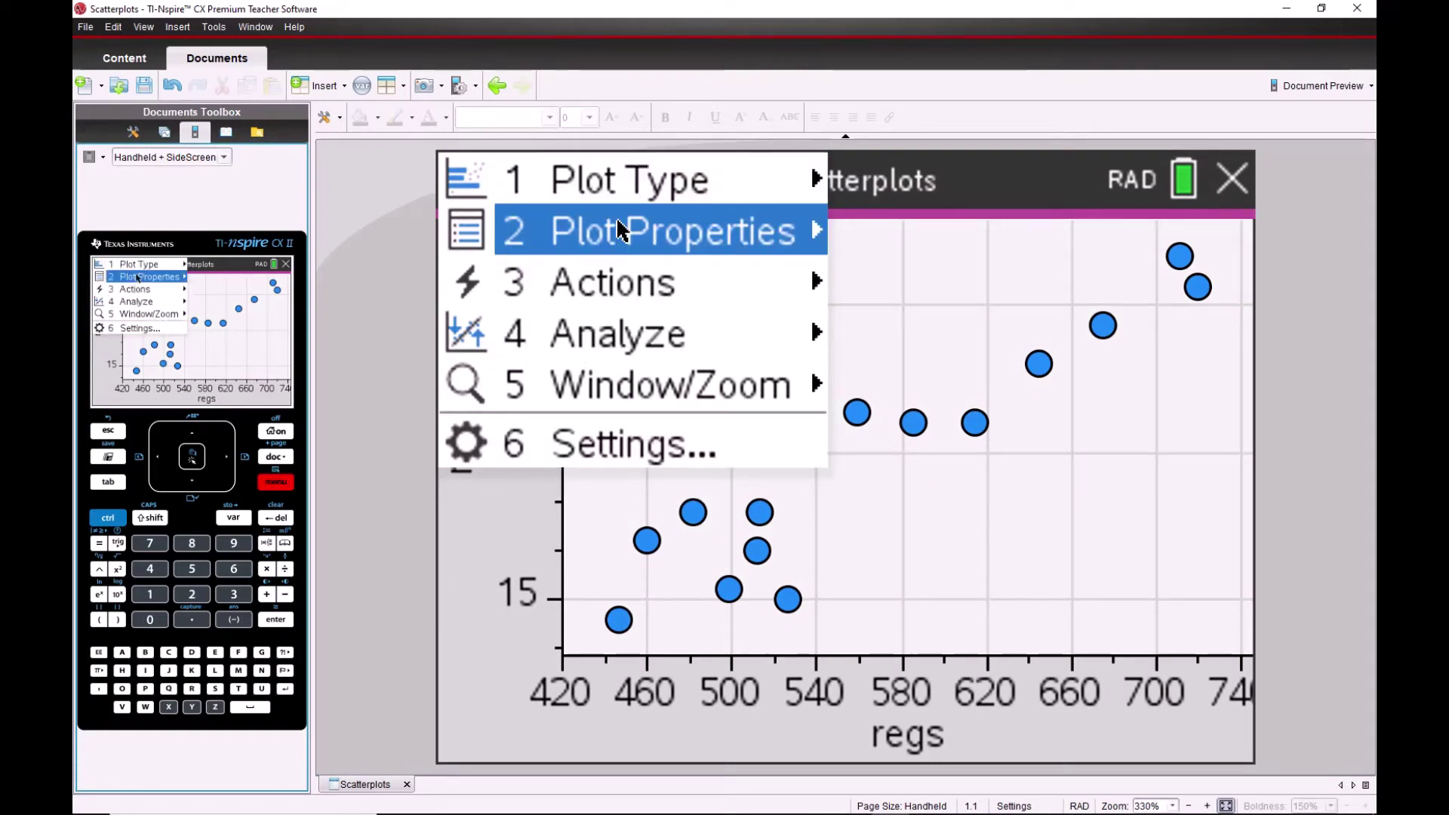
mouse_move(620, 229)
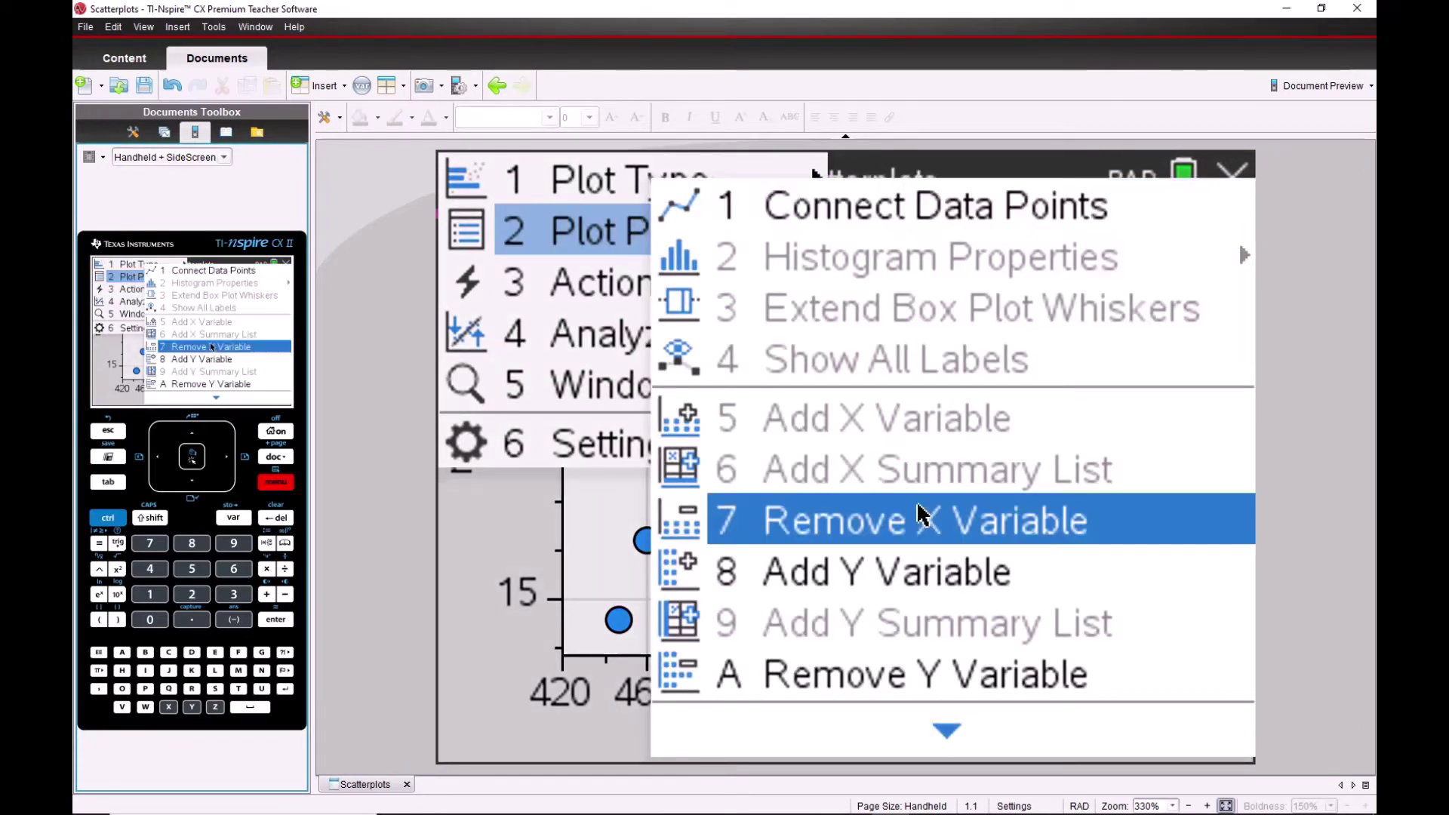
left_click(579, 332)
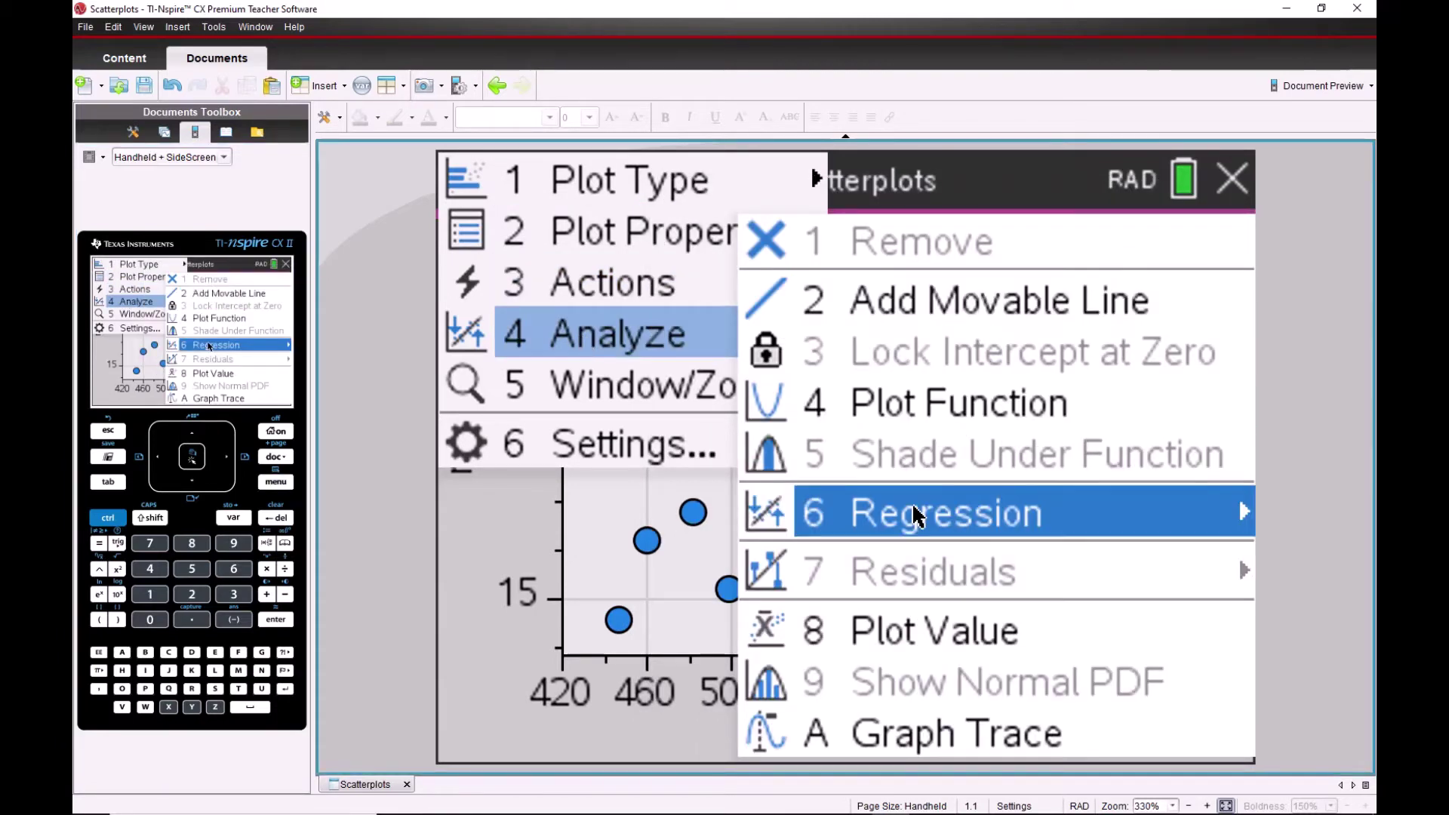
left_click(915, 516)
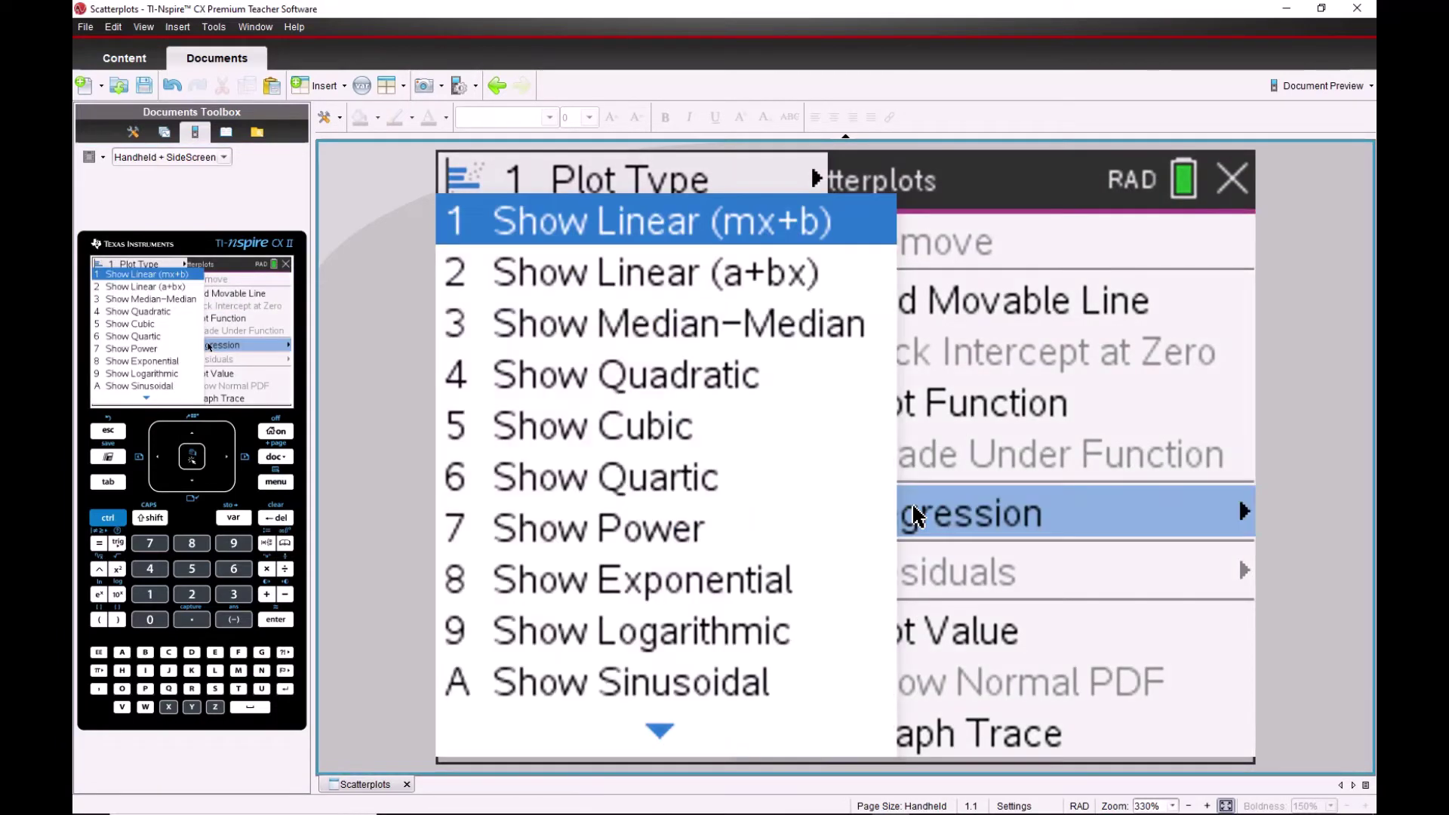
left_click(726, 282)
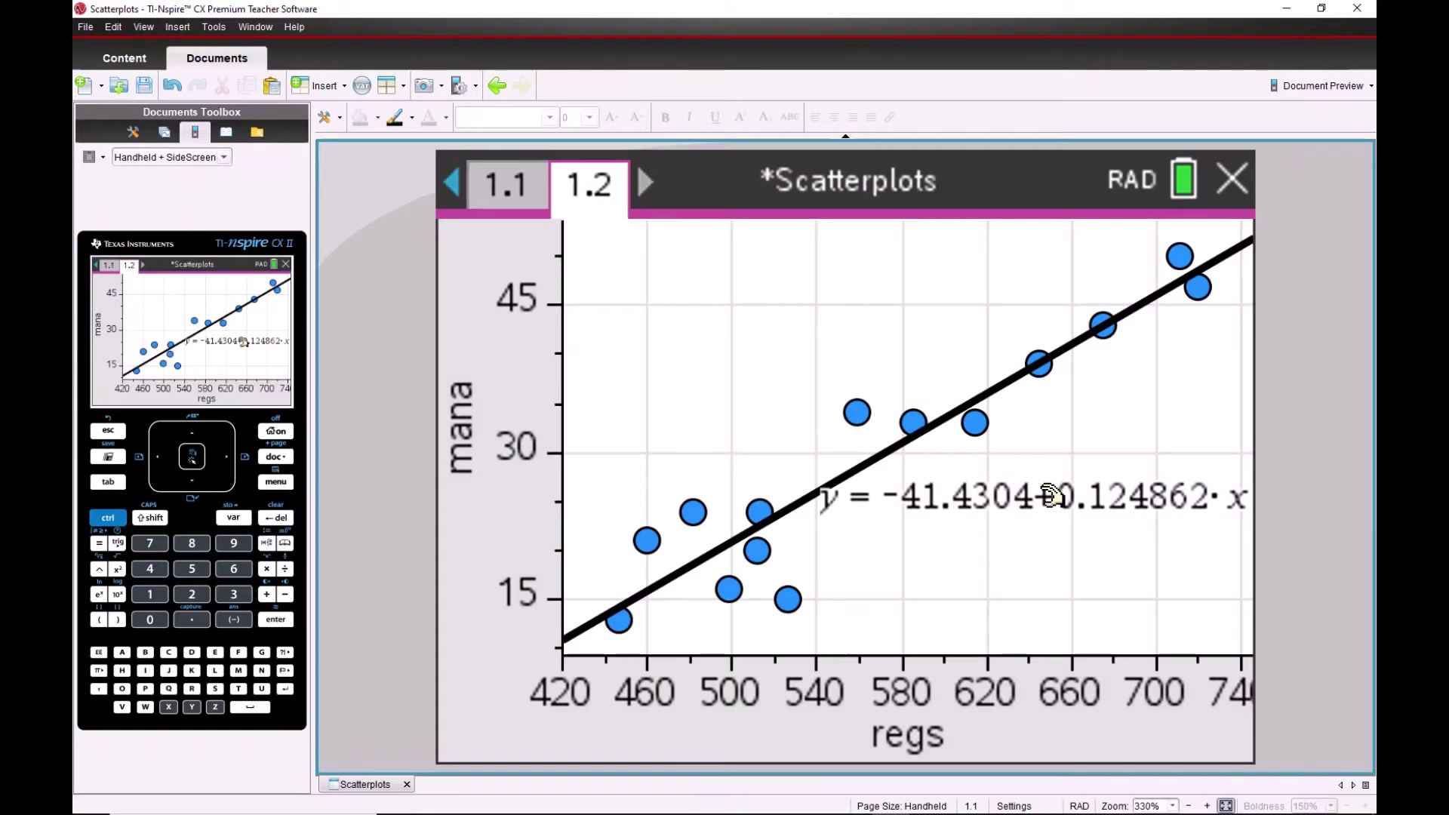
left_click_drag(1049, 500, 860, 281)
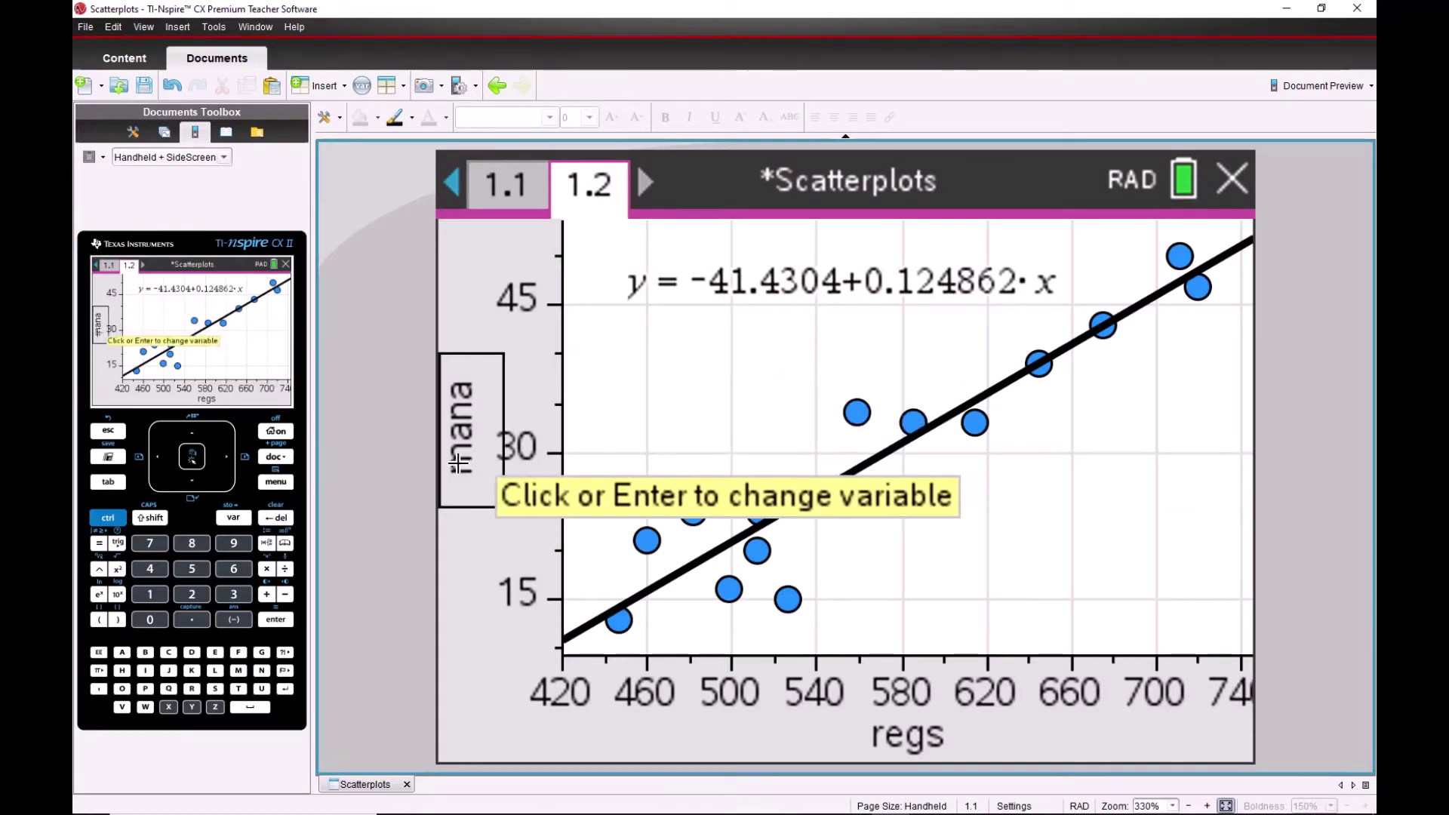
Step: Add a Calculator page to the Scatterplots document from the handheld's home screen
left_click(275, 435)
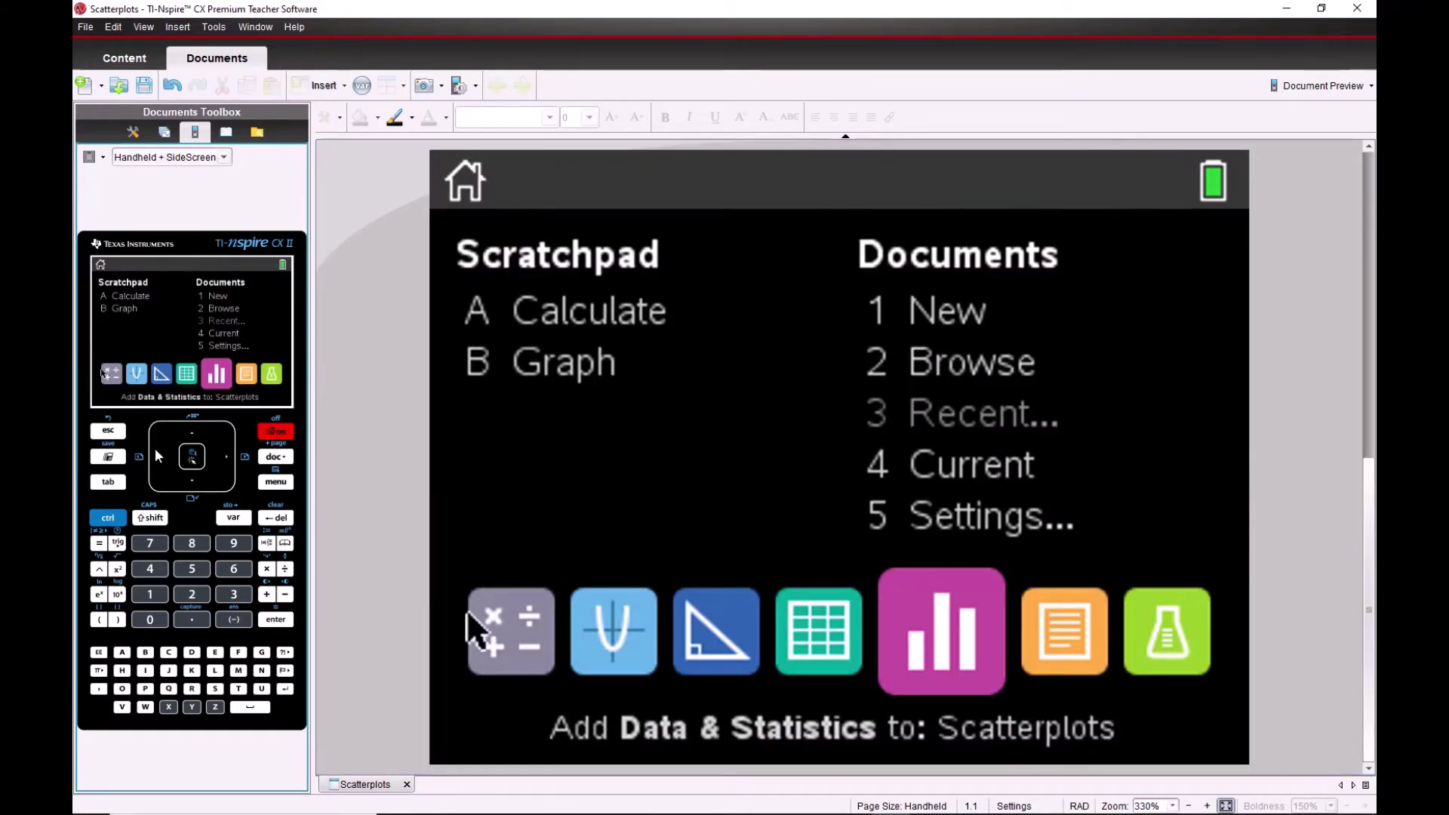
left_click(157, 455)
left_click(157, 455)
left_click(157, 456)
left_click(157, 455)
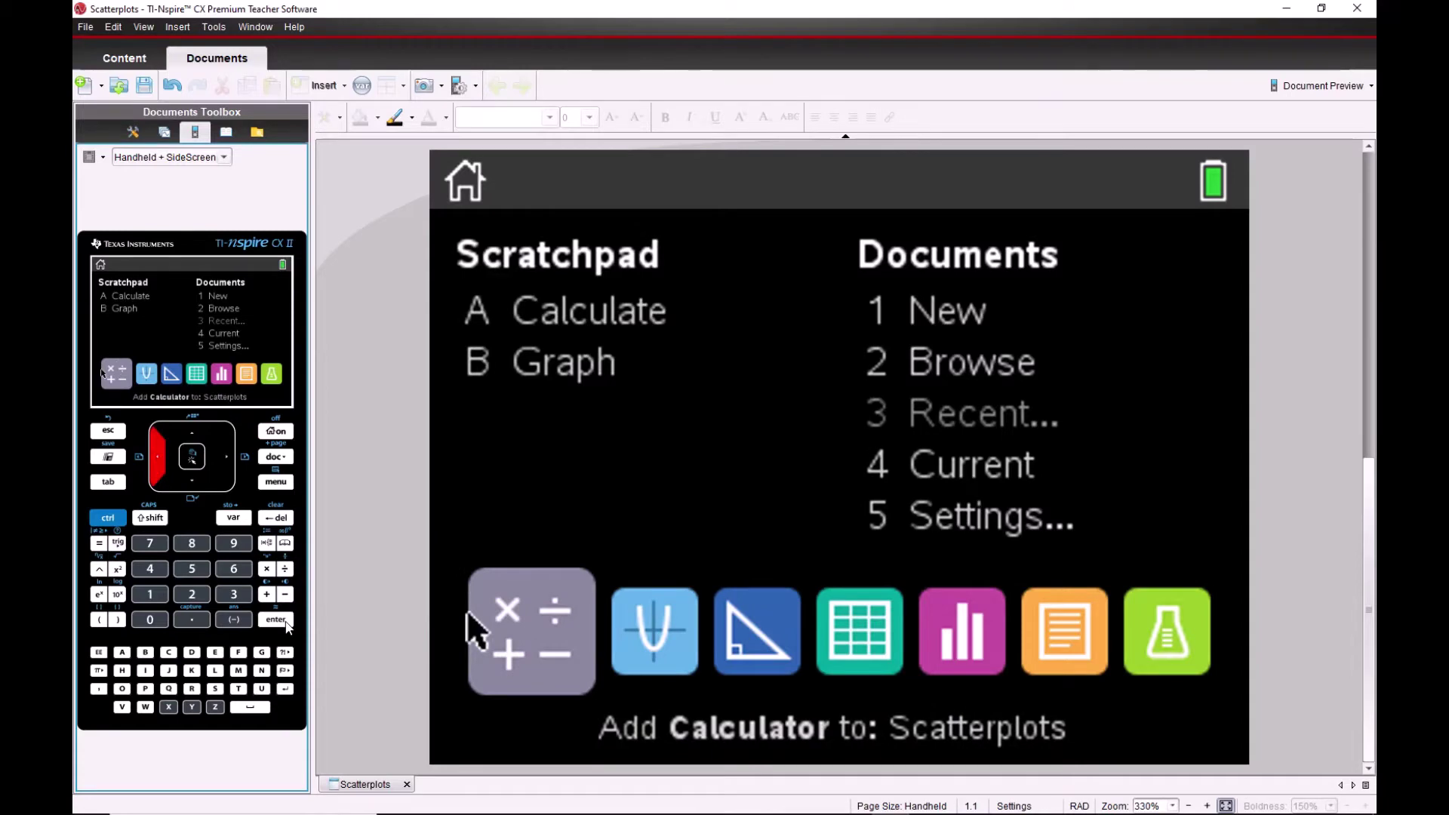
left_click(288, 626)
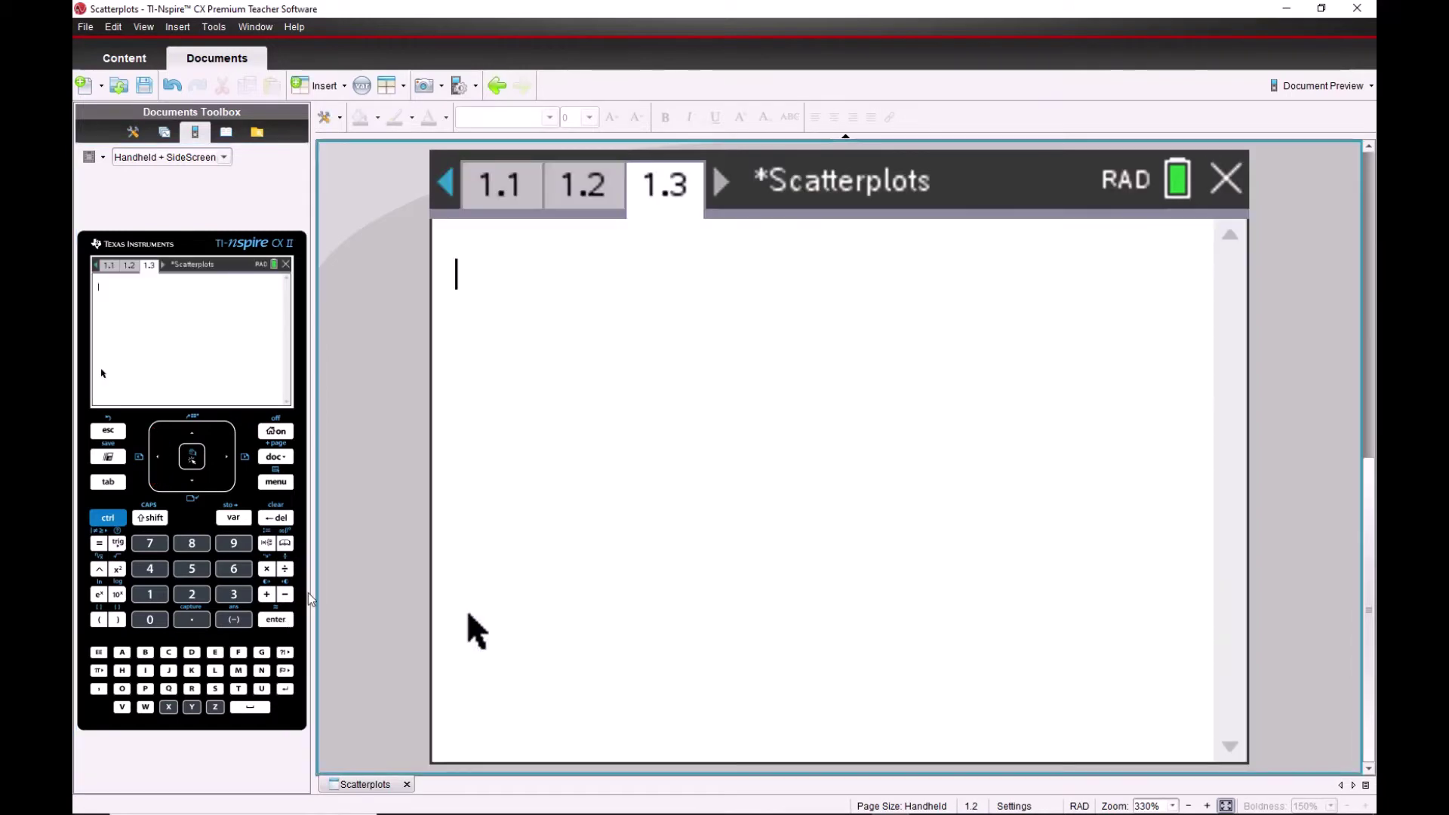
Step: Run a Linear Regression (a+bx) calculation on the Calculator page with regs as the X list and mana as the Y list
left_click(283, 487)
mouse_move(667, 446)
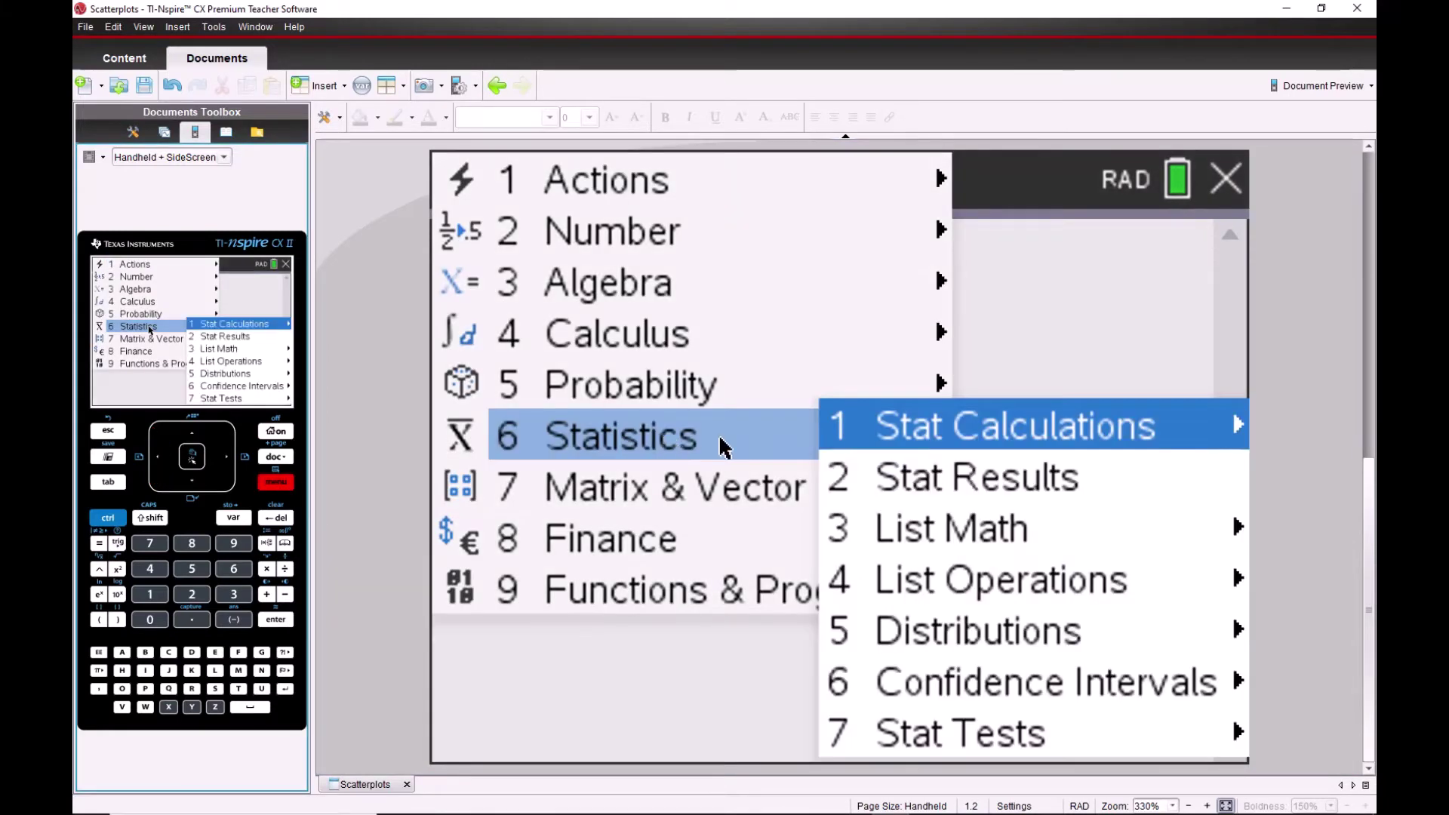
mouse_move(997, 431)
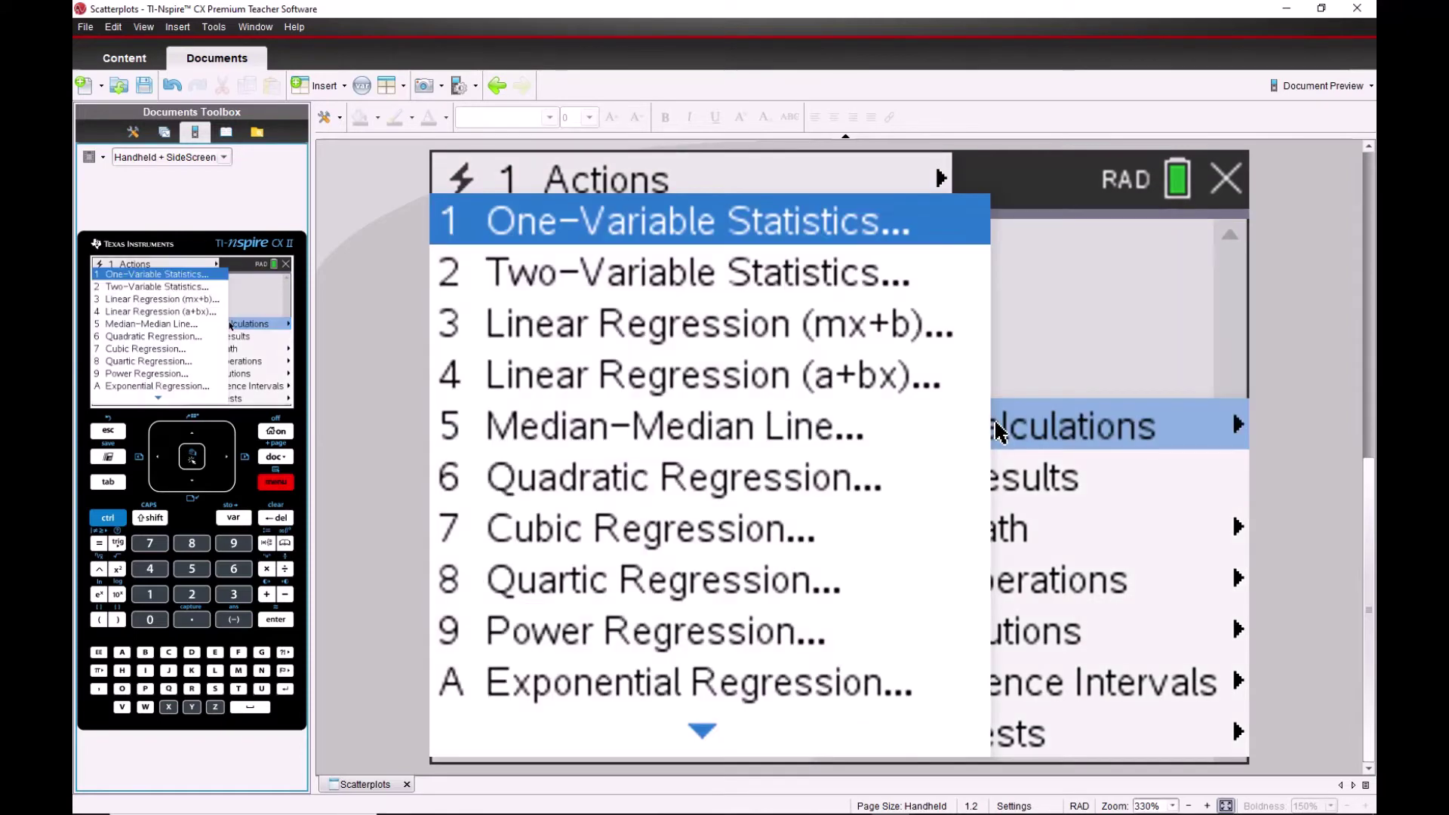
left_click(733, 372)
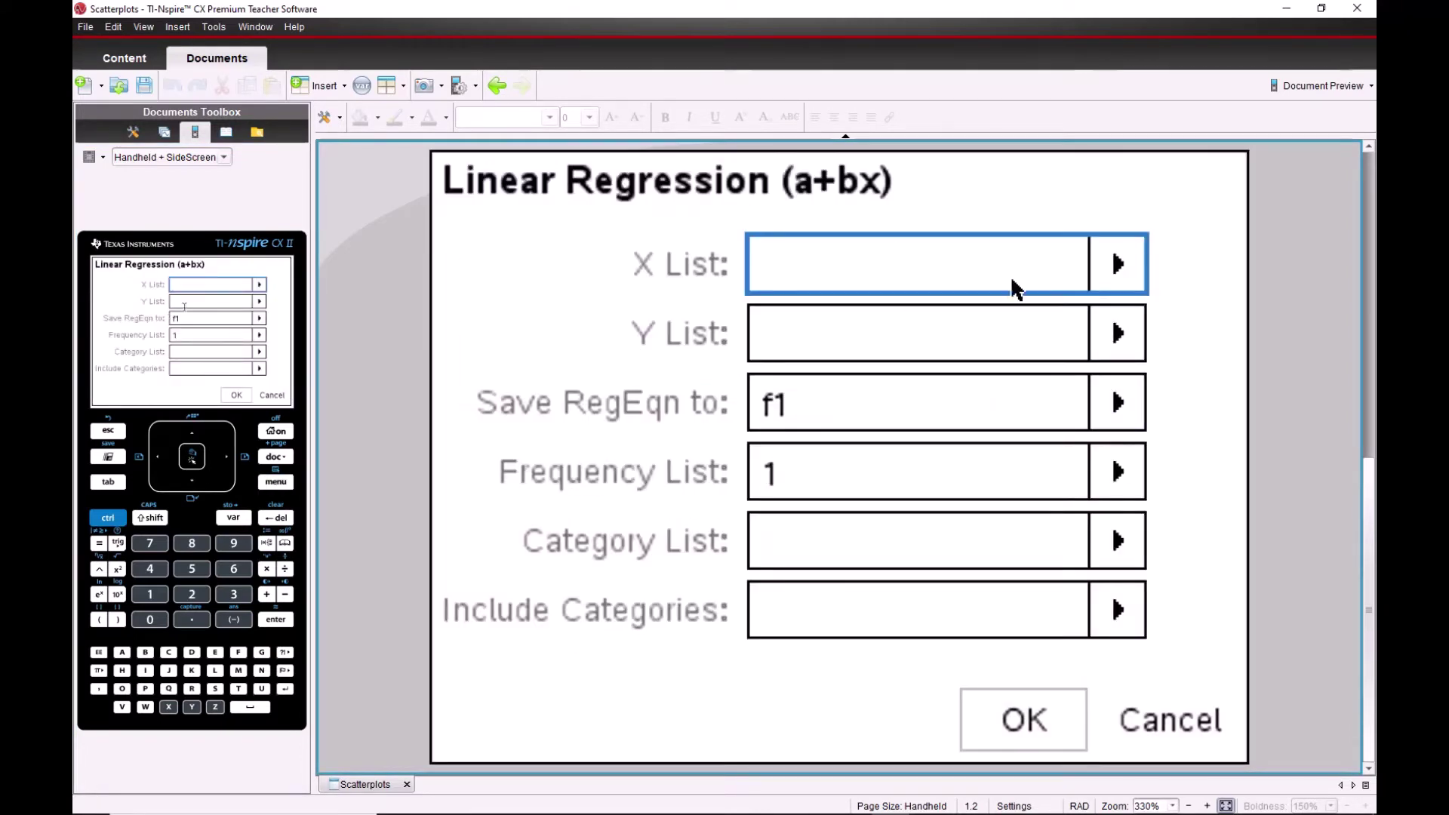
left_click(1115, 266)
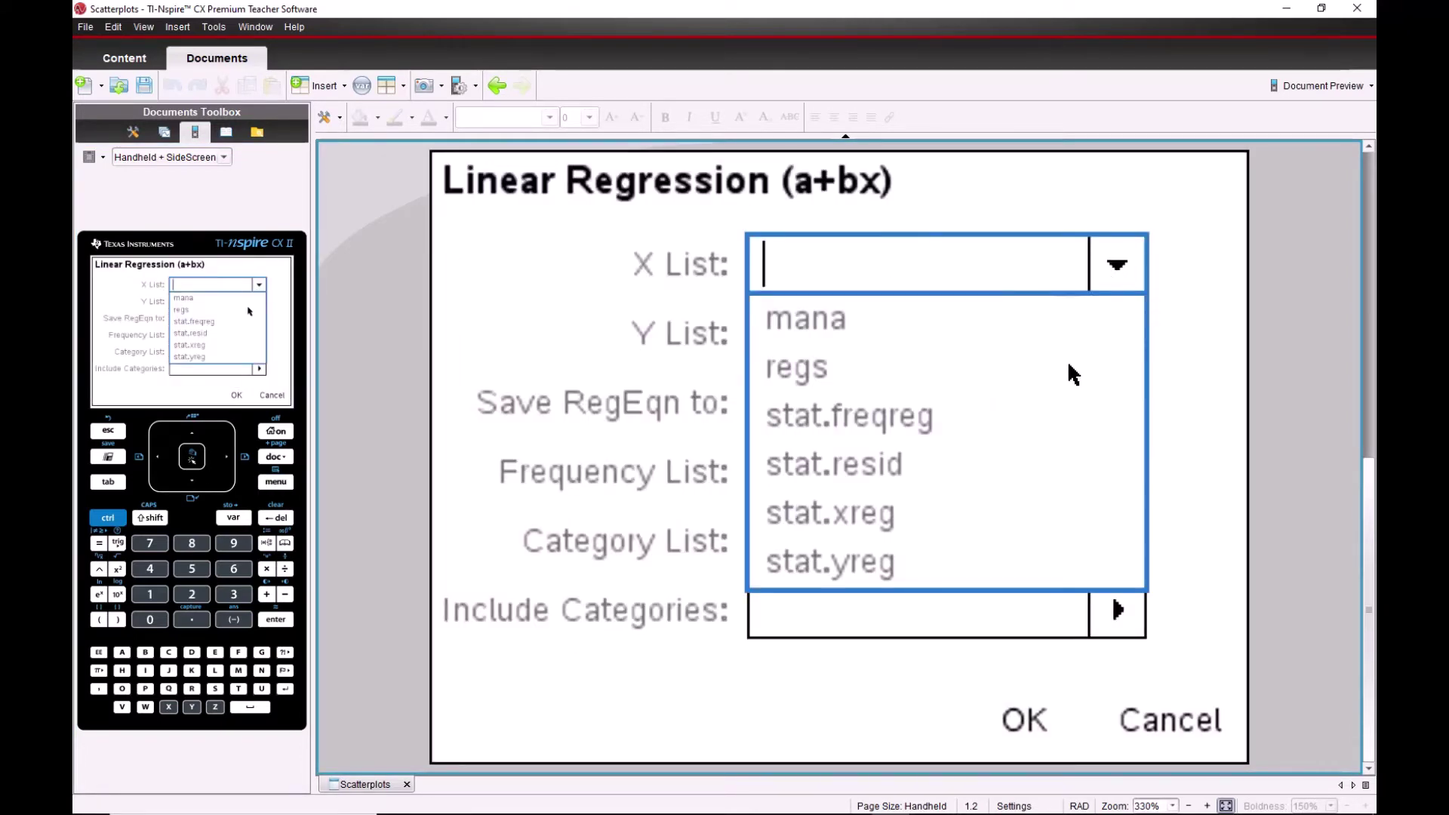
left_click(822, 369)
left_click(1116, 333)
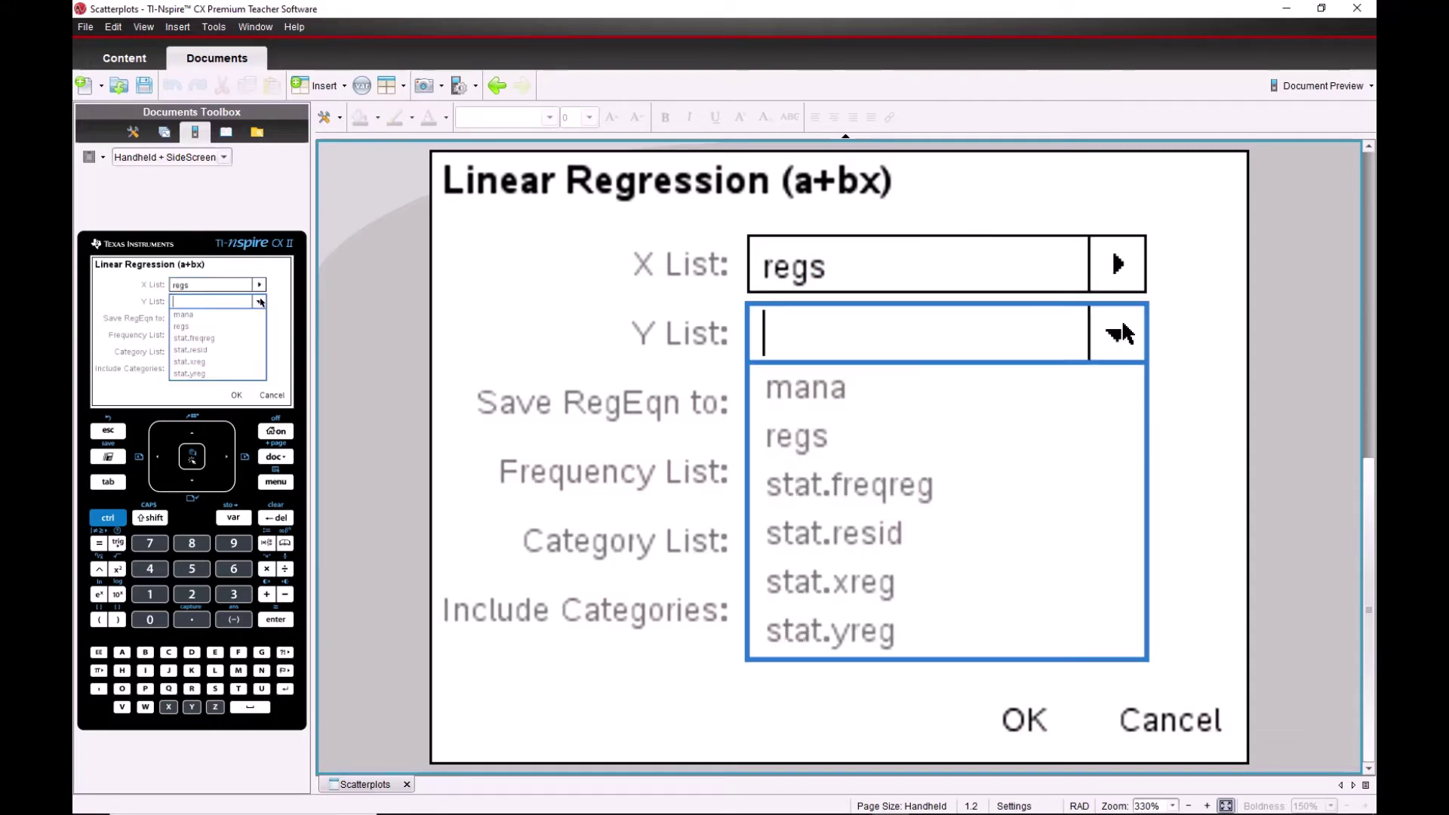
left_click(832, 394)
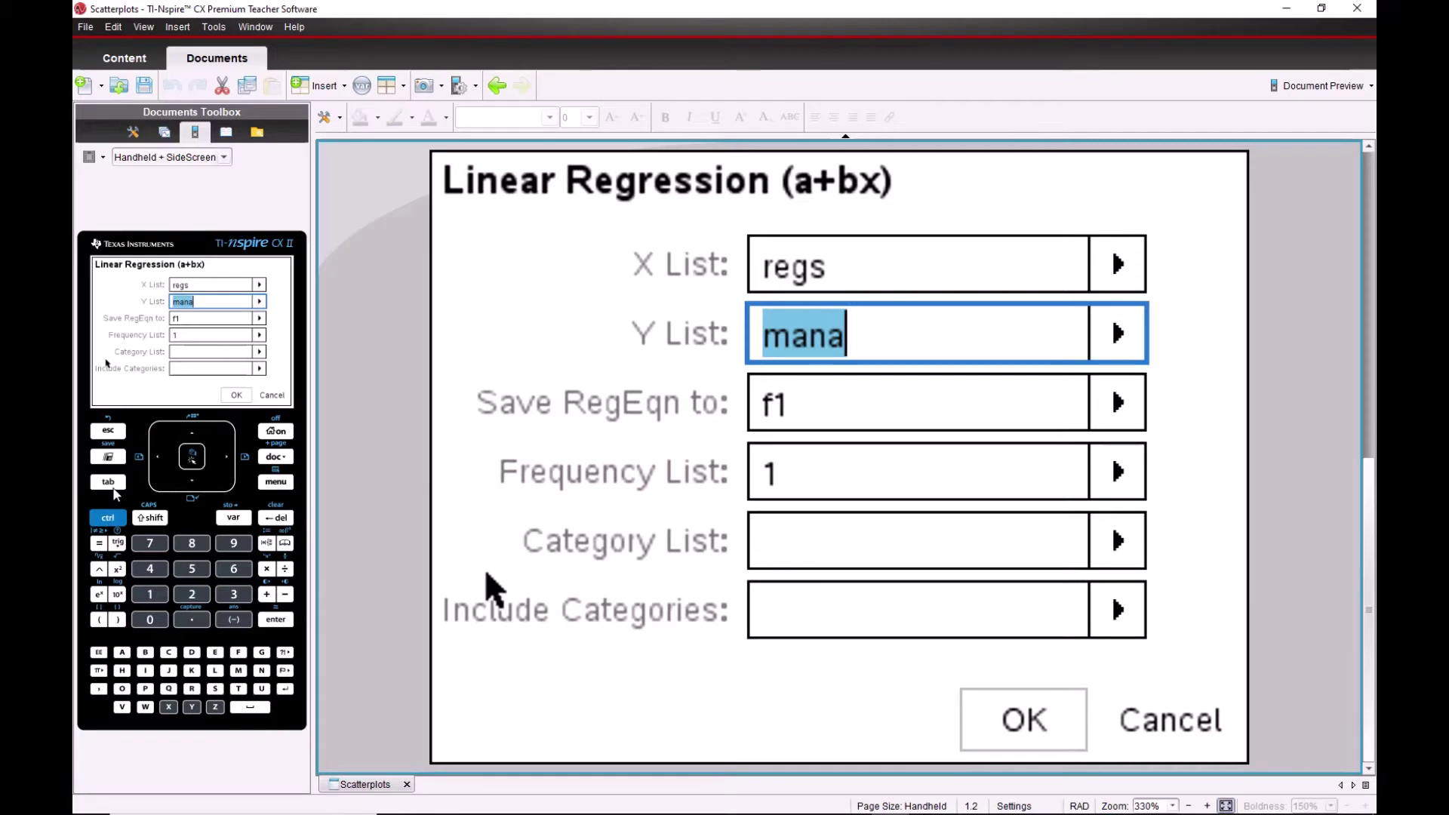
key("Tab")
key("Tab")
key("Tab")
key("Tab")
key("Tab")
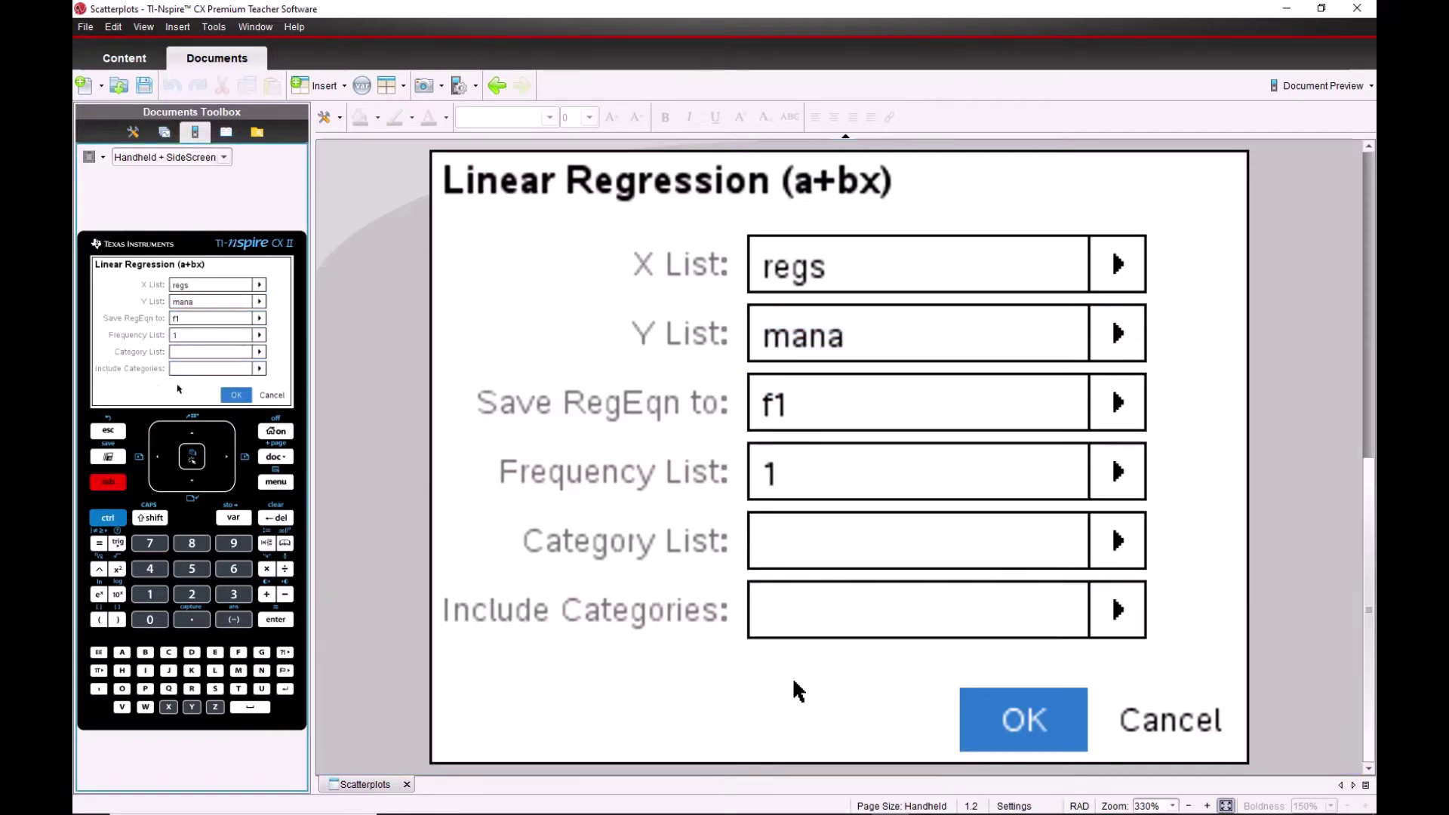
left_click(1004, 716)
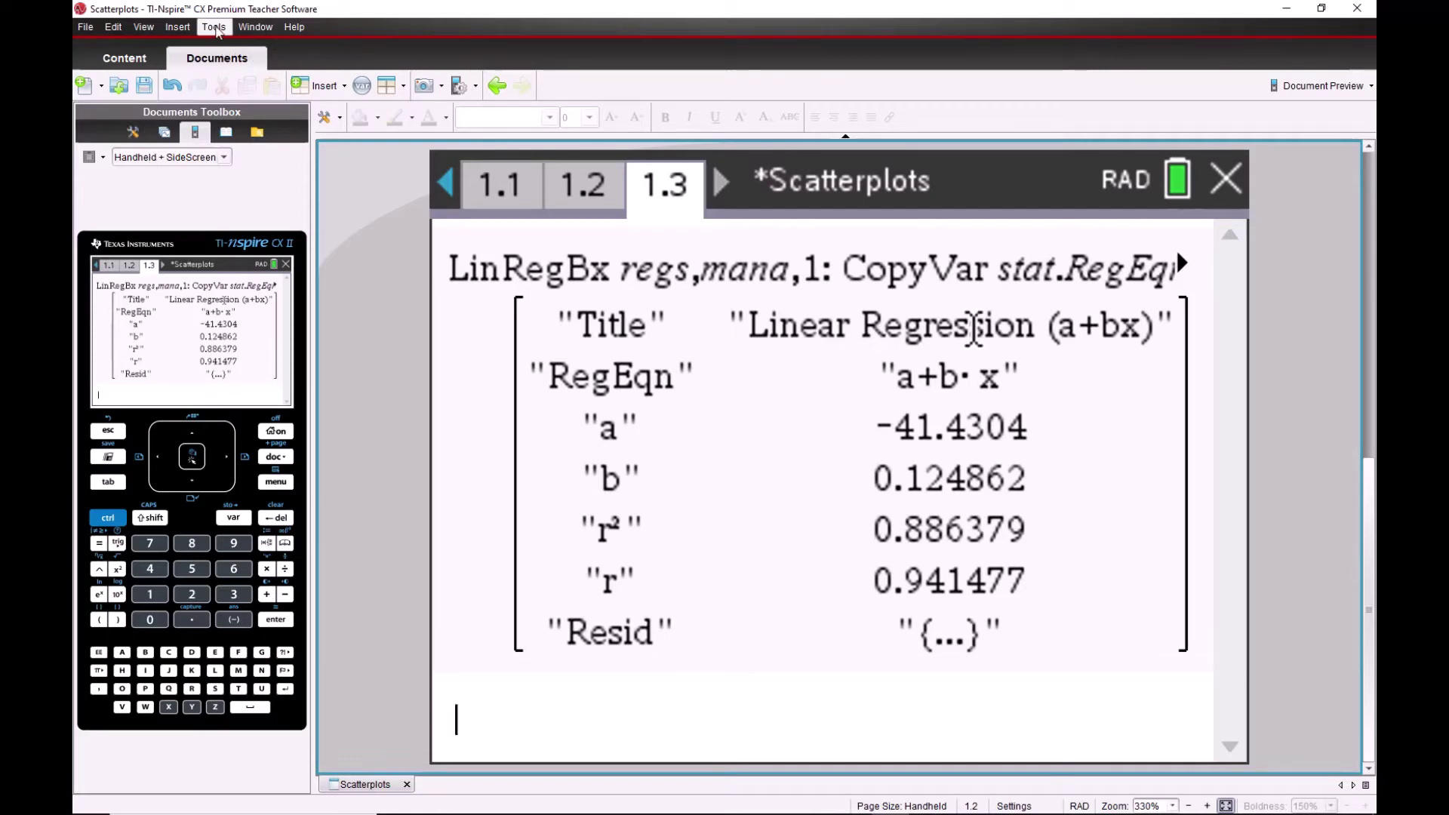
Step: Capture the Calculator page with the regression results and bring up the Screen Capture window holding the image
left_click(214, 28)
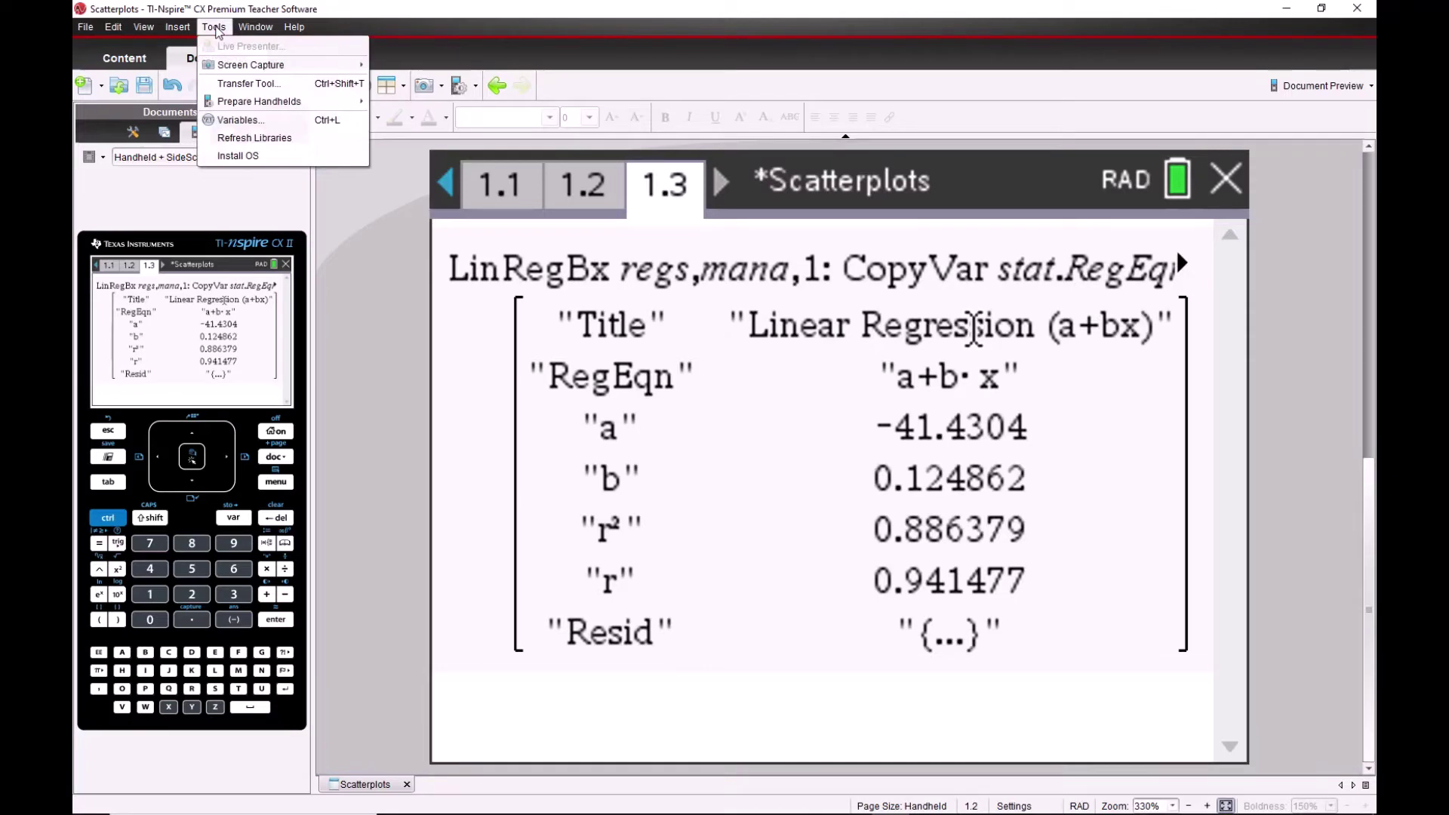
mouse_move(257, 65)
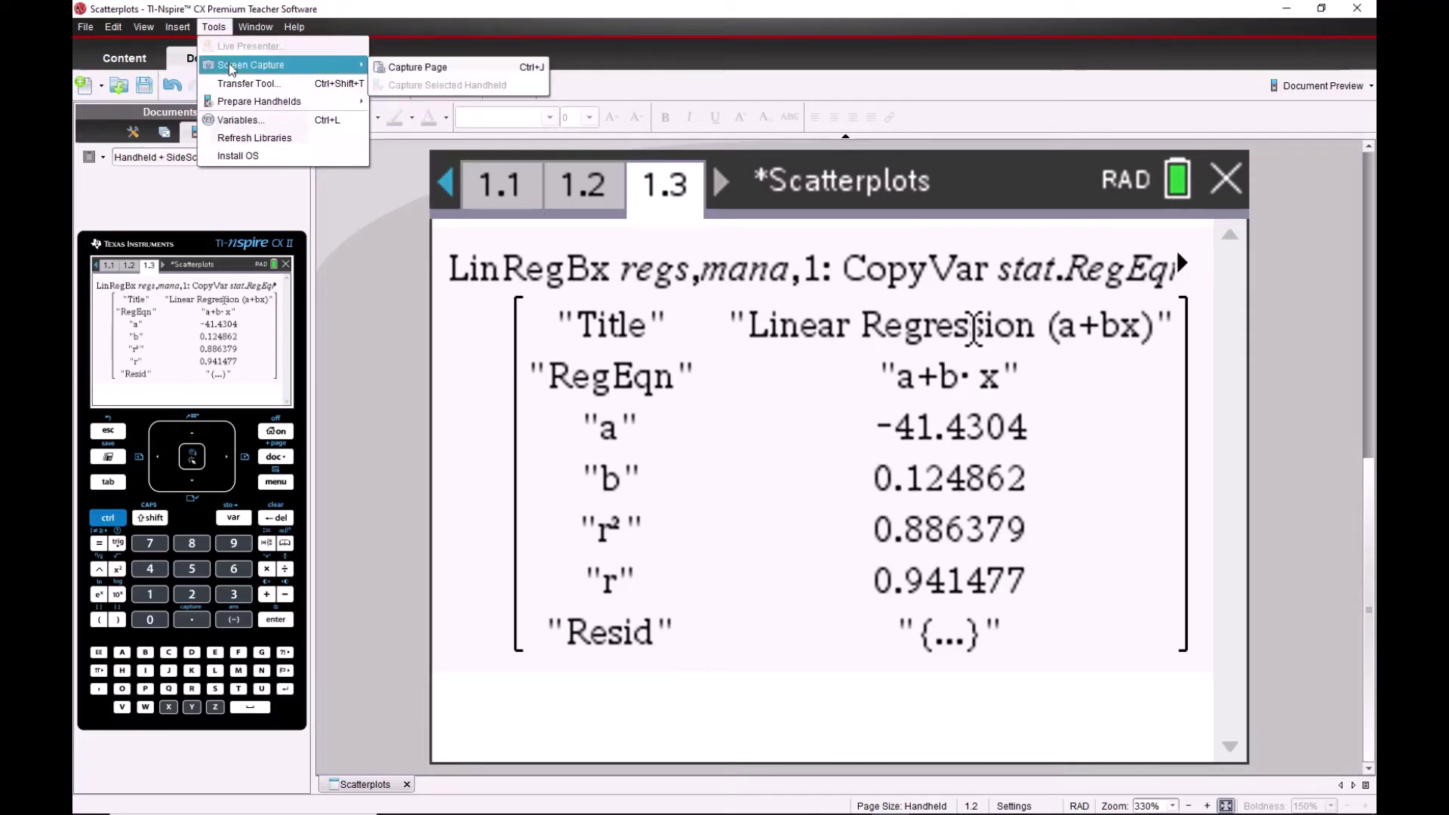
left_click(426, 66)
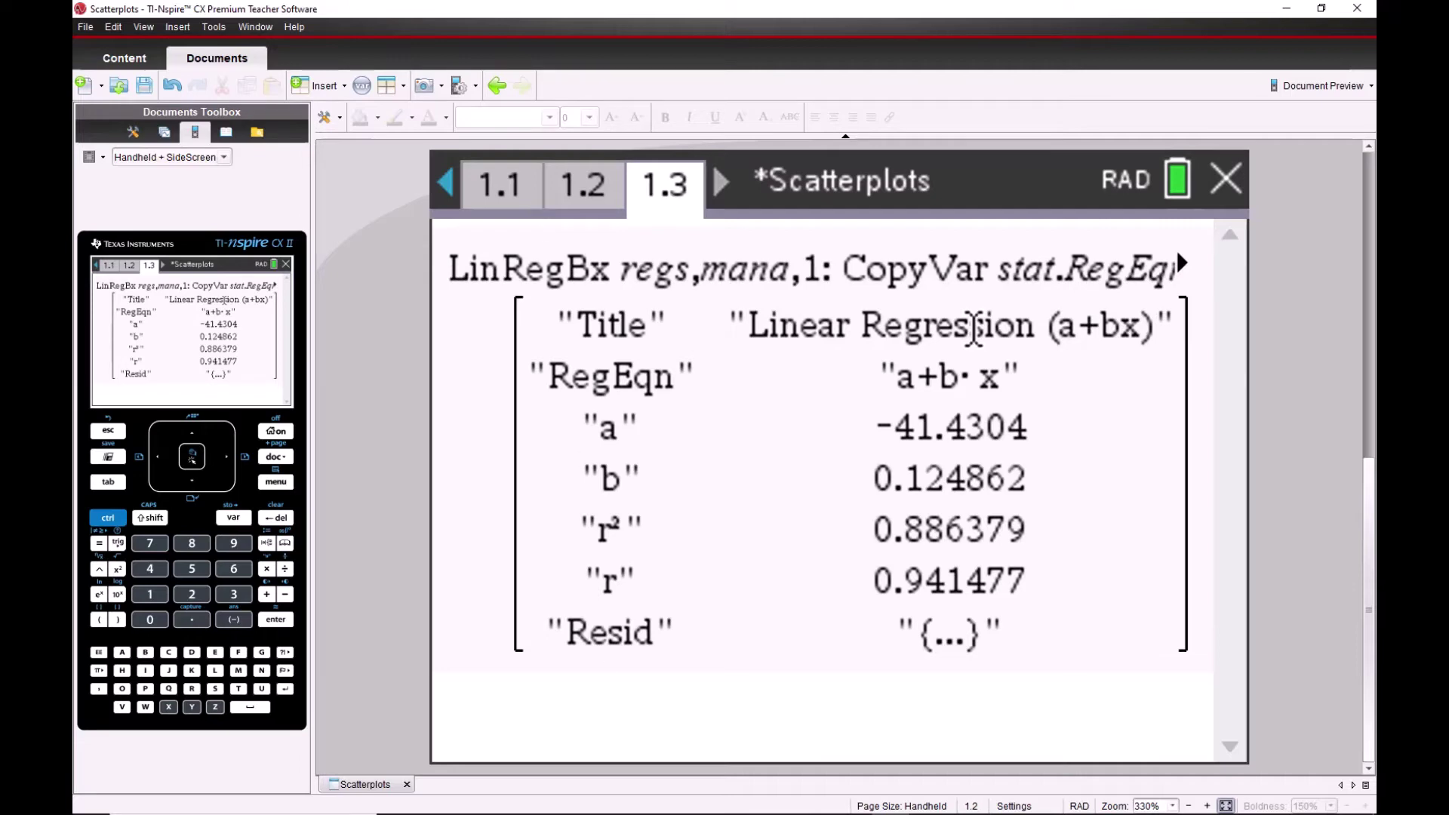
mouse_move(716, 804)
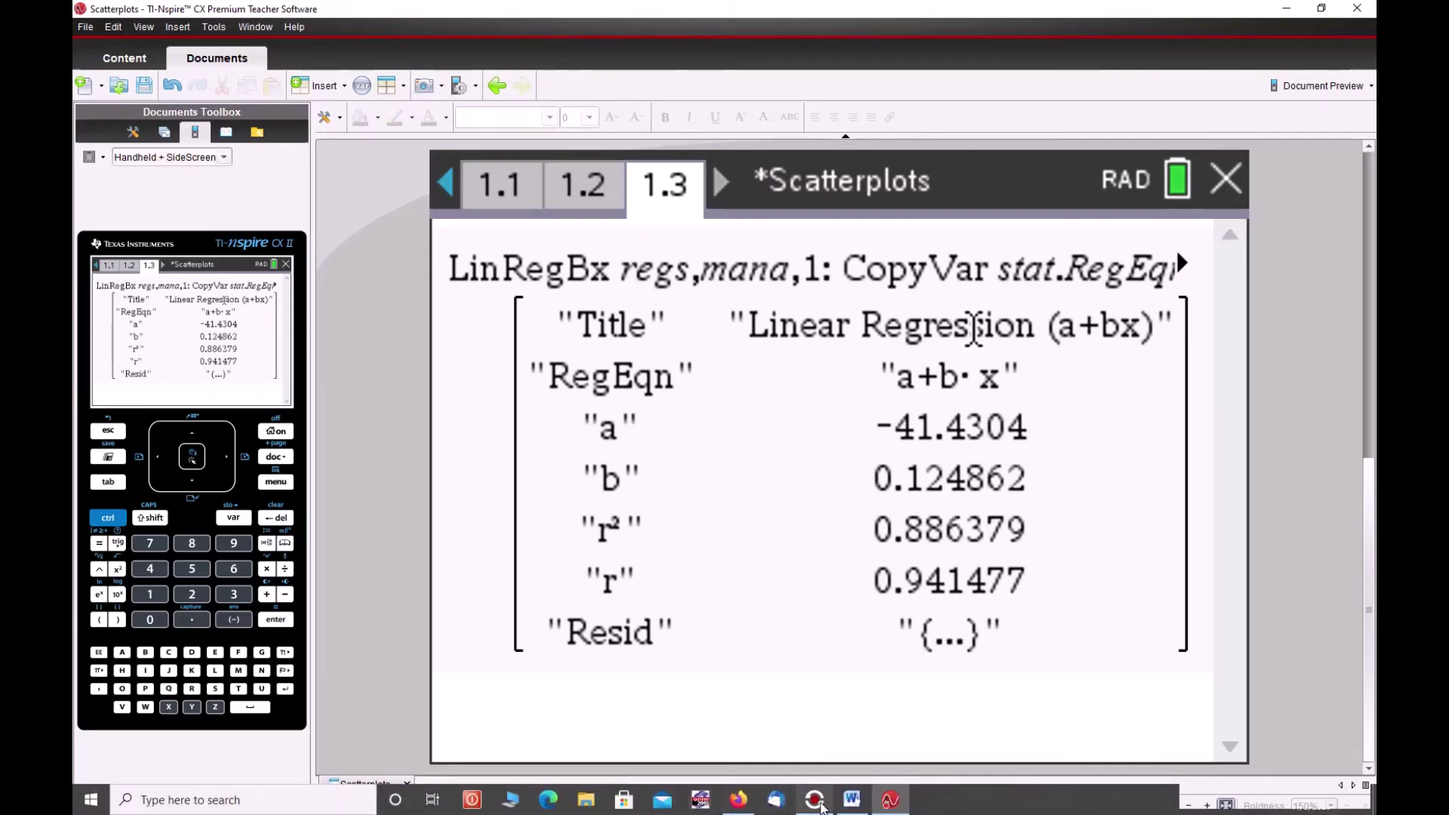
left_click(818, 801)
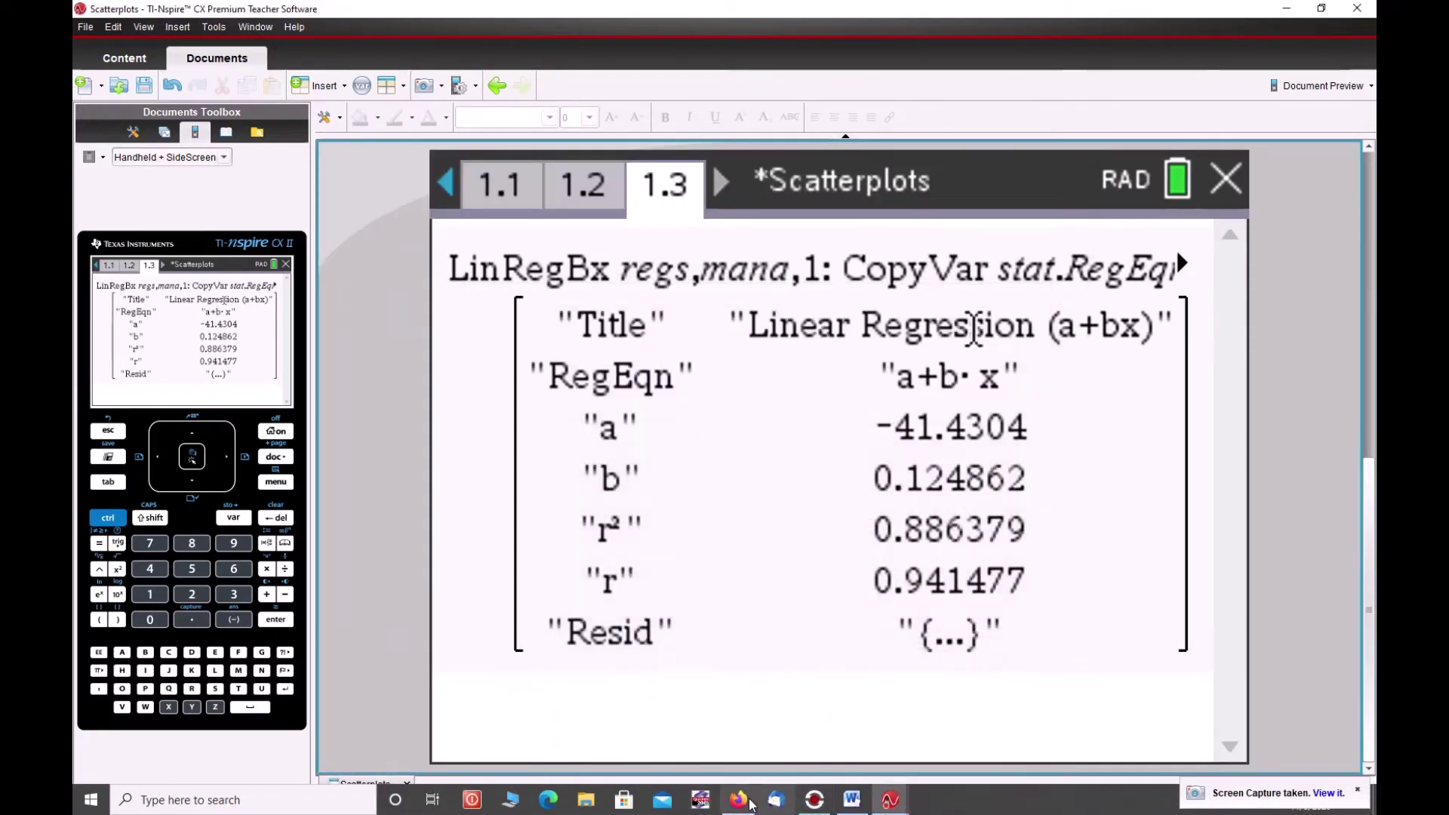
mouse_move(891, 806)
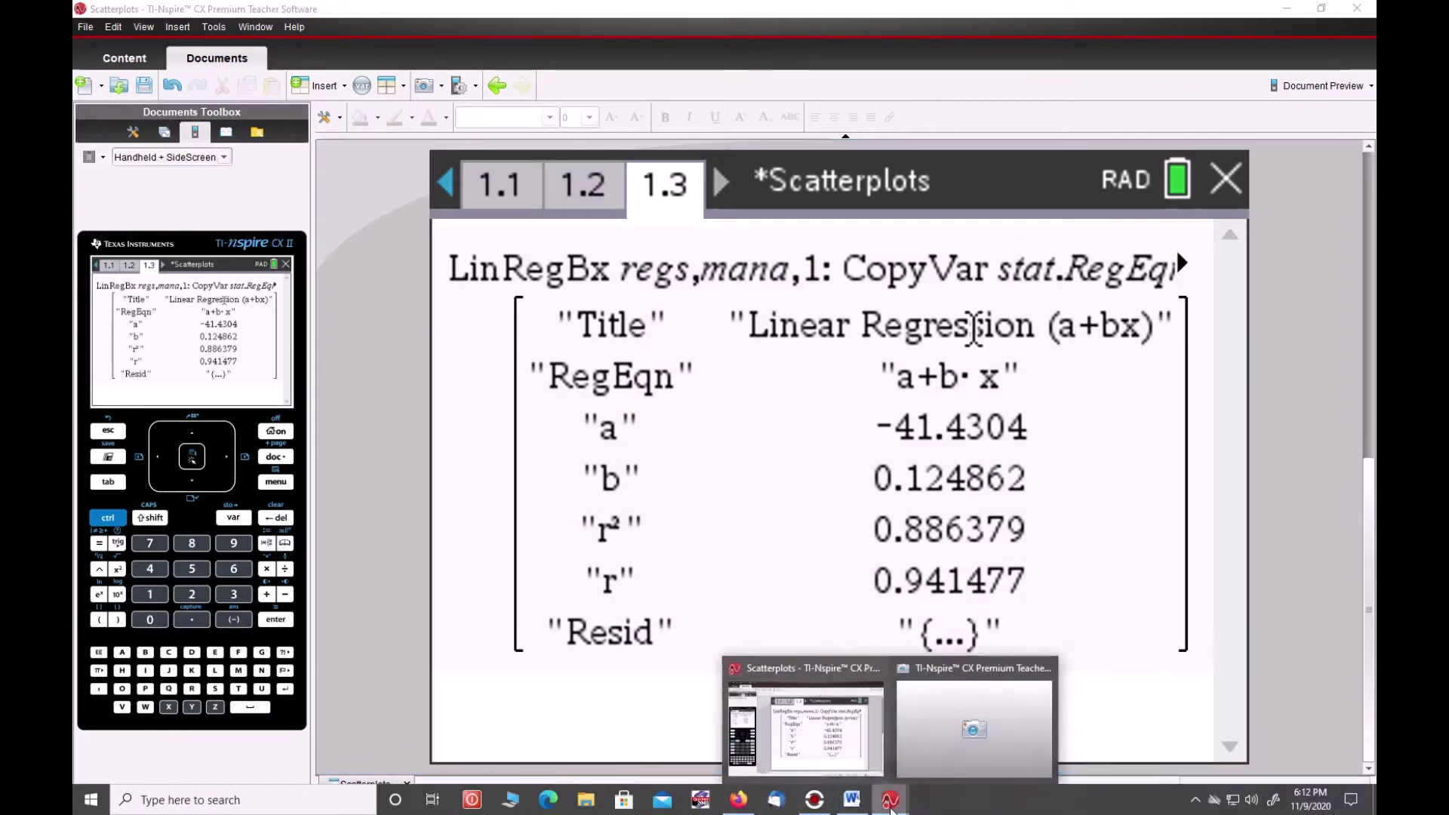
left_click(969, 747)
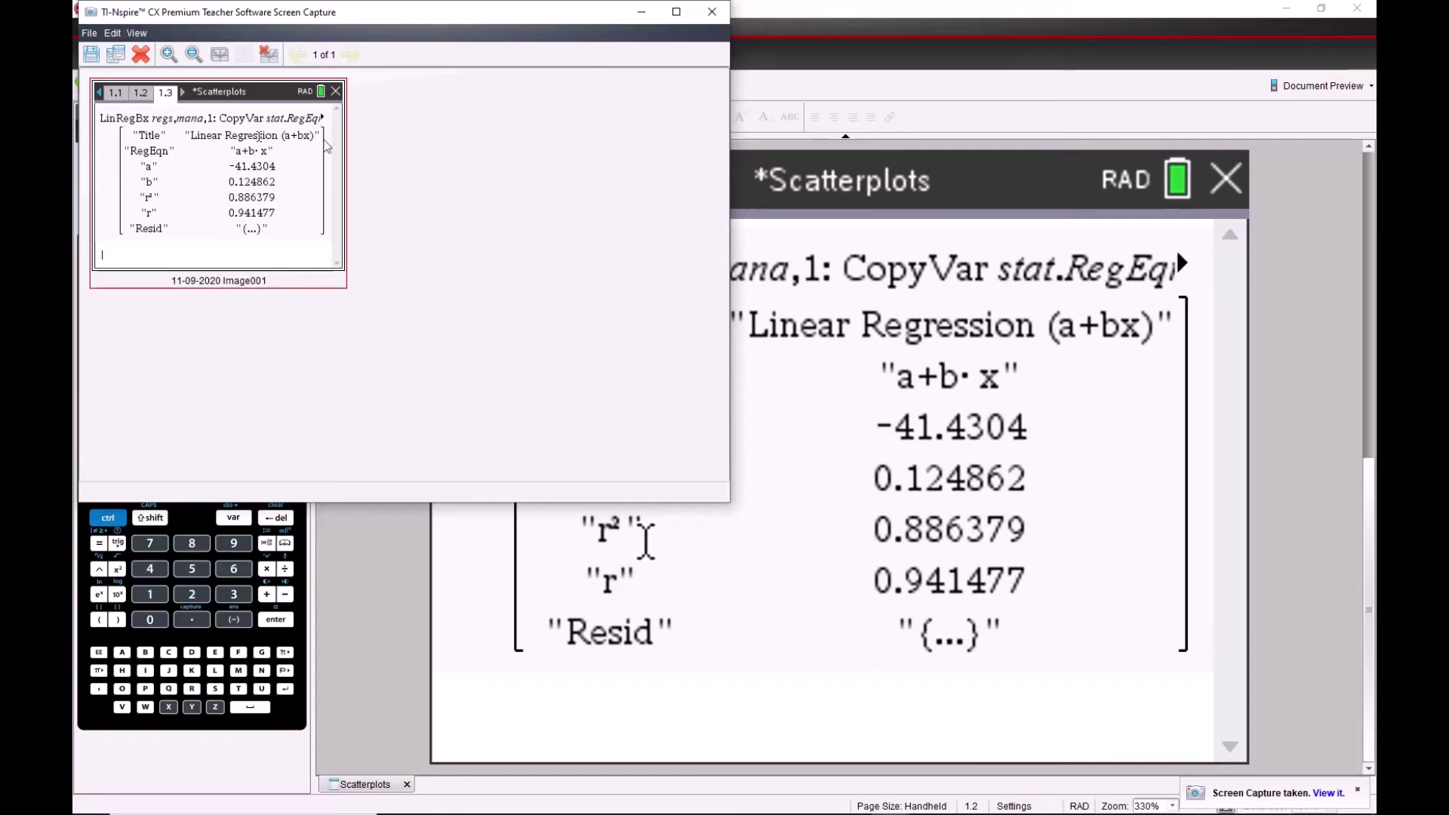
Step: Minimize the Screen Capture window and return to the scatterplot on page 1.2 through the page sorter
left_click(641, 11)
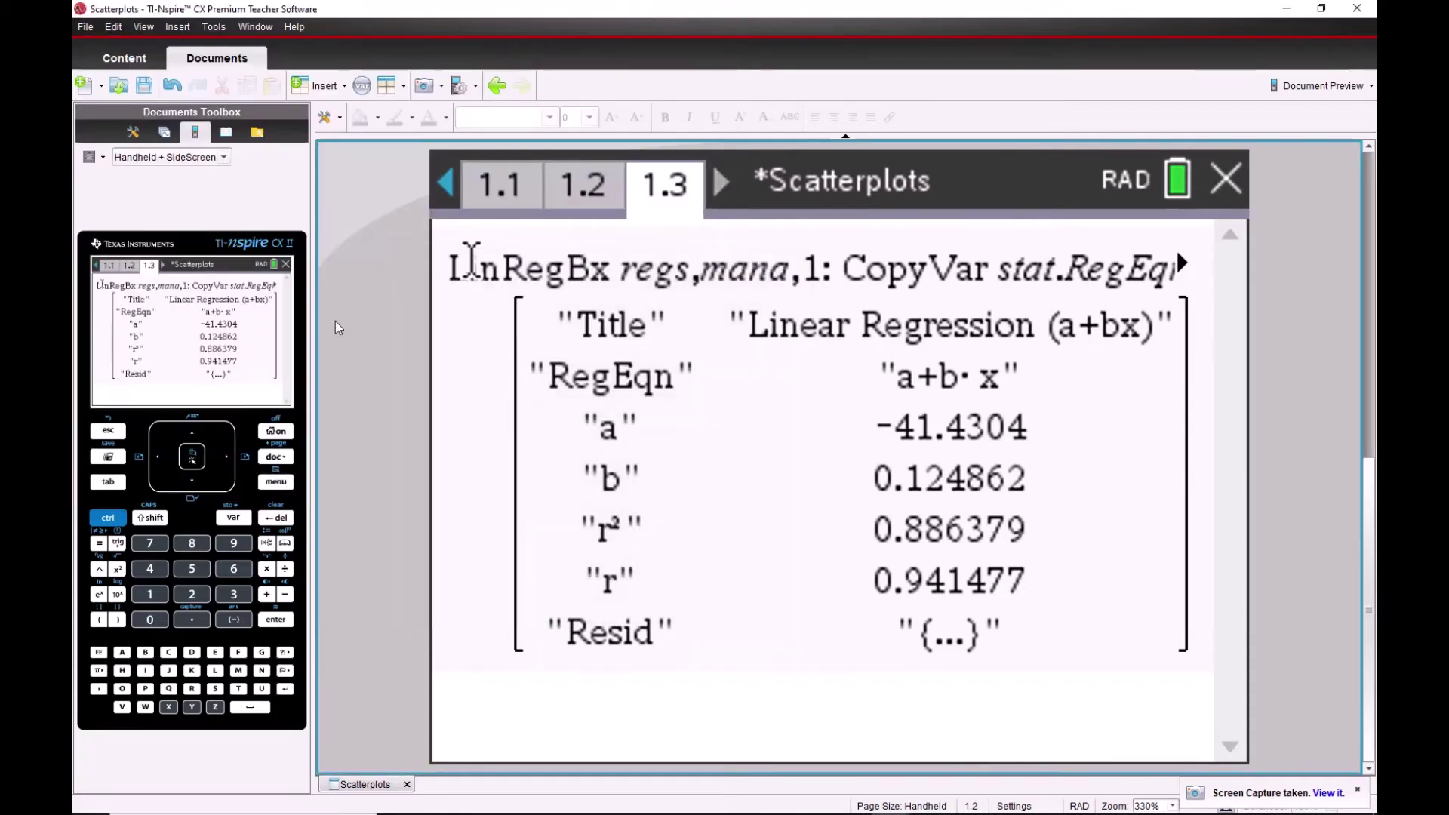
left_click(108, 517)
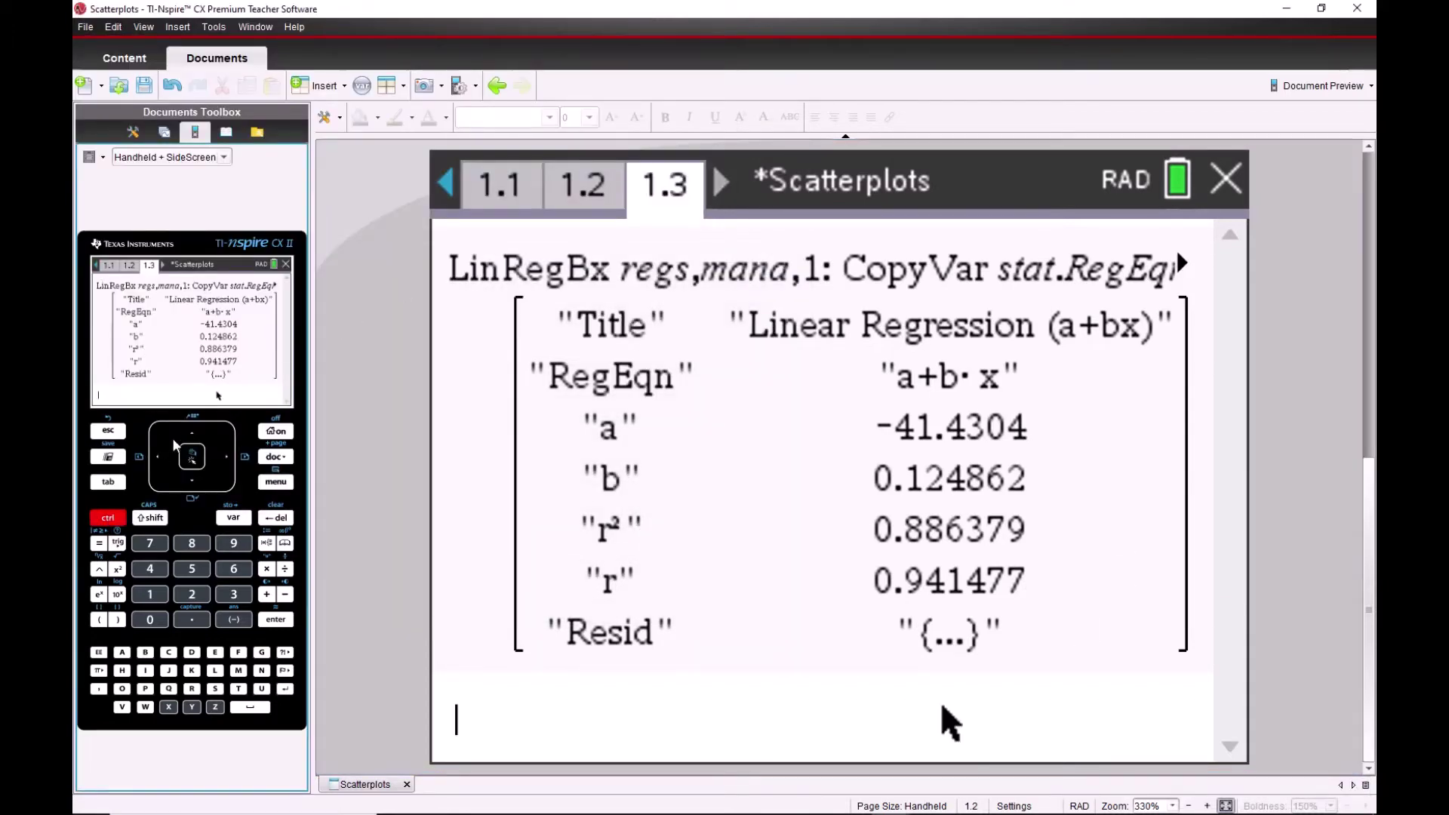
left_click(191, 429)
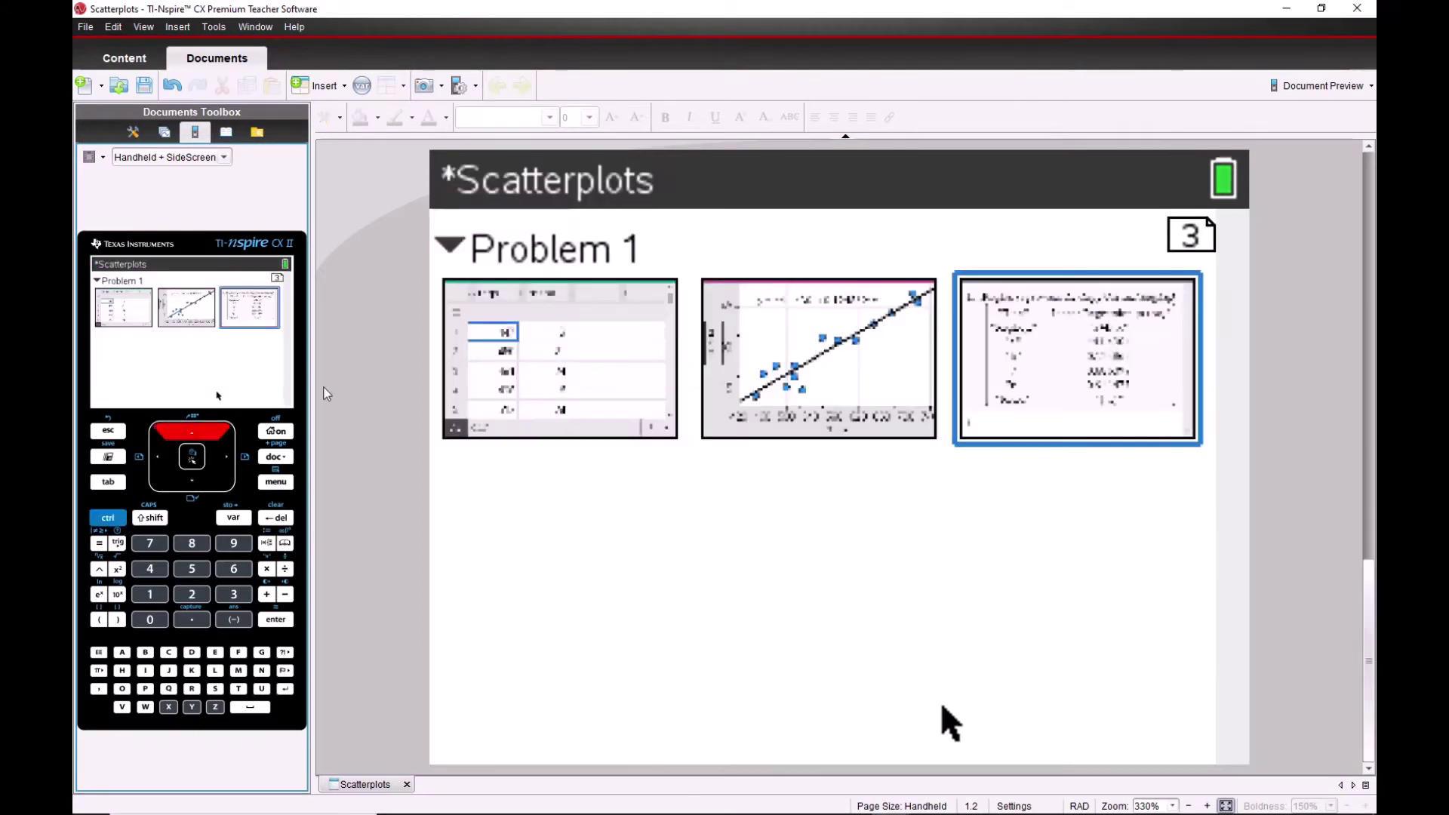
left_click(227, 462)
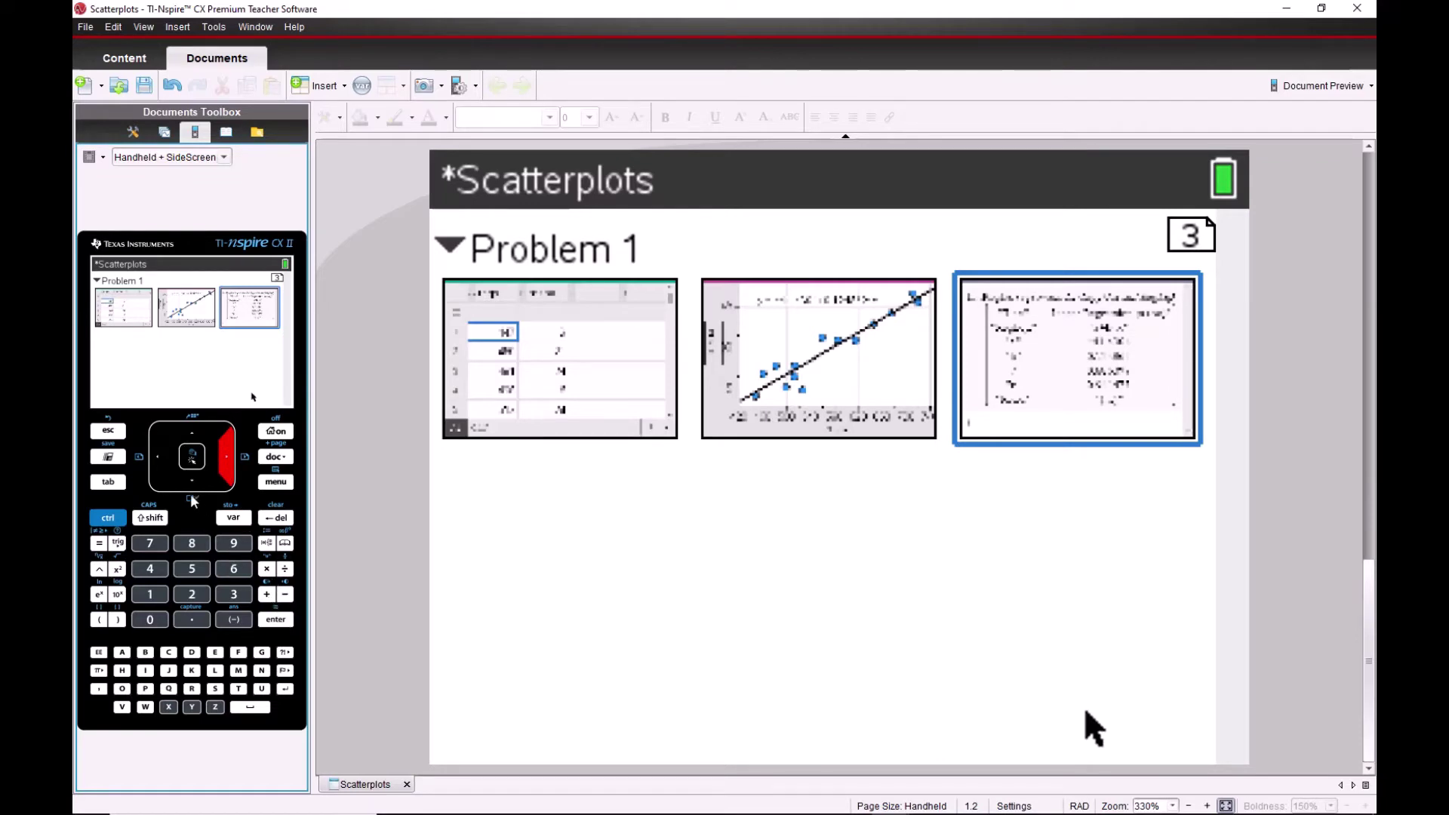
left_click(161, 457)
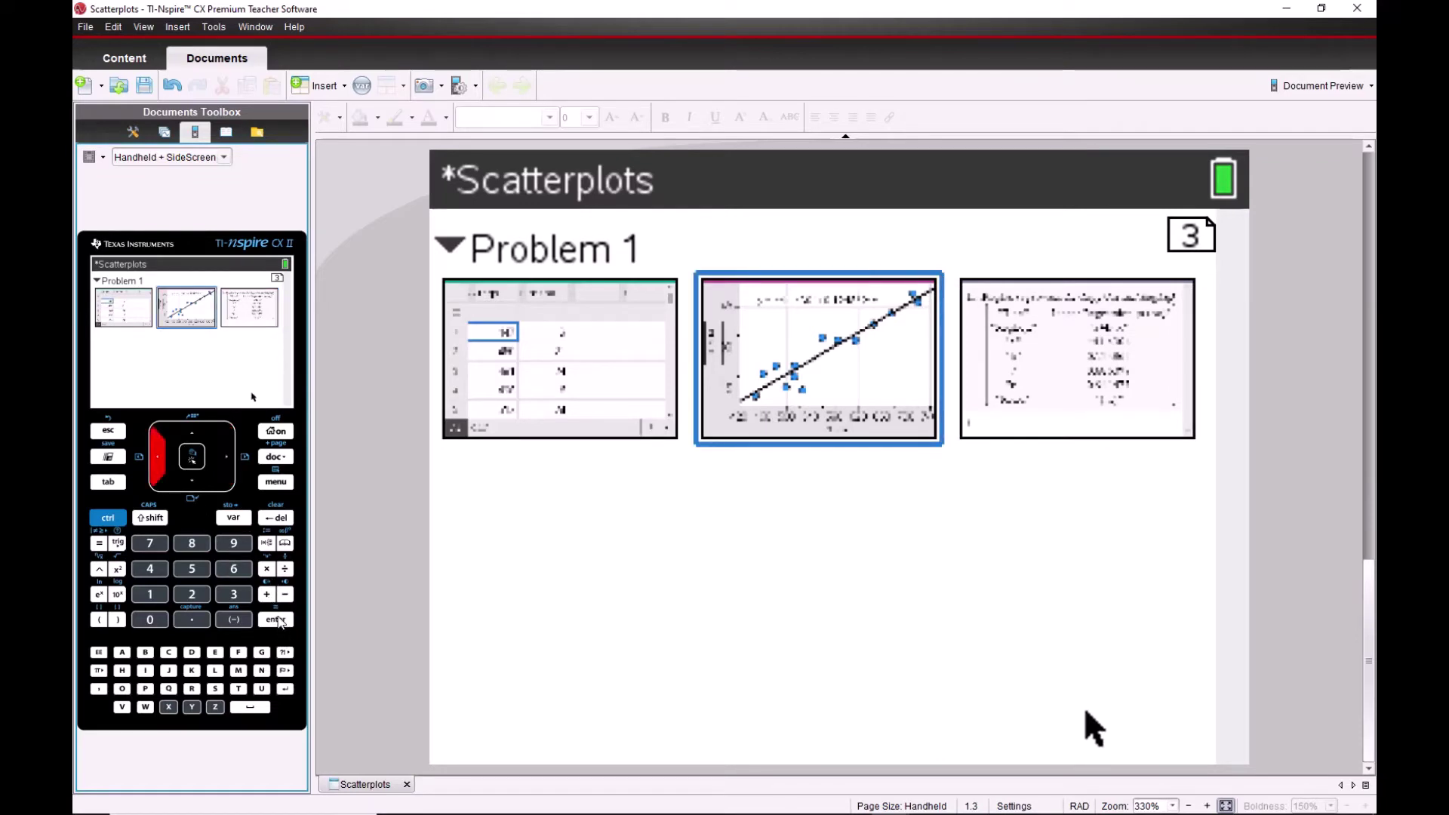
left_click(276, 620)
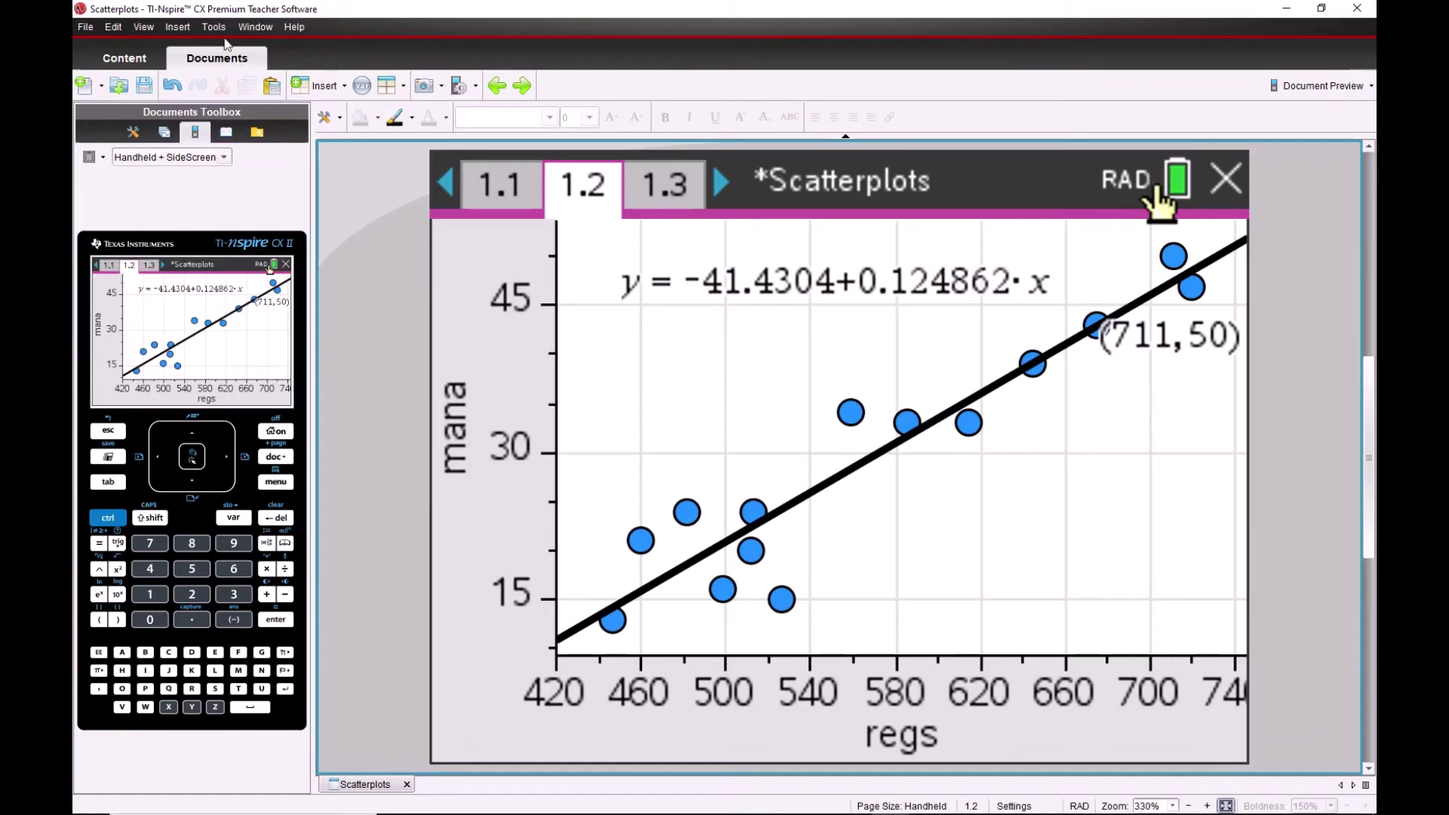
Step: Capture the scatterplot page with its regression line, check the image in the Screen Capture window, and minimize that window
left_click(424, 90)
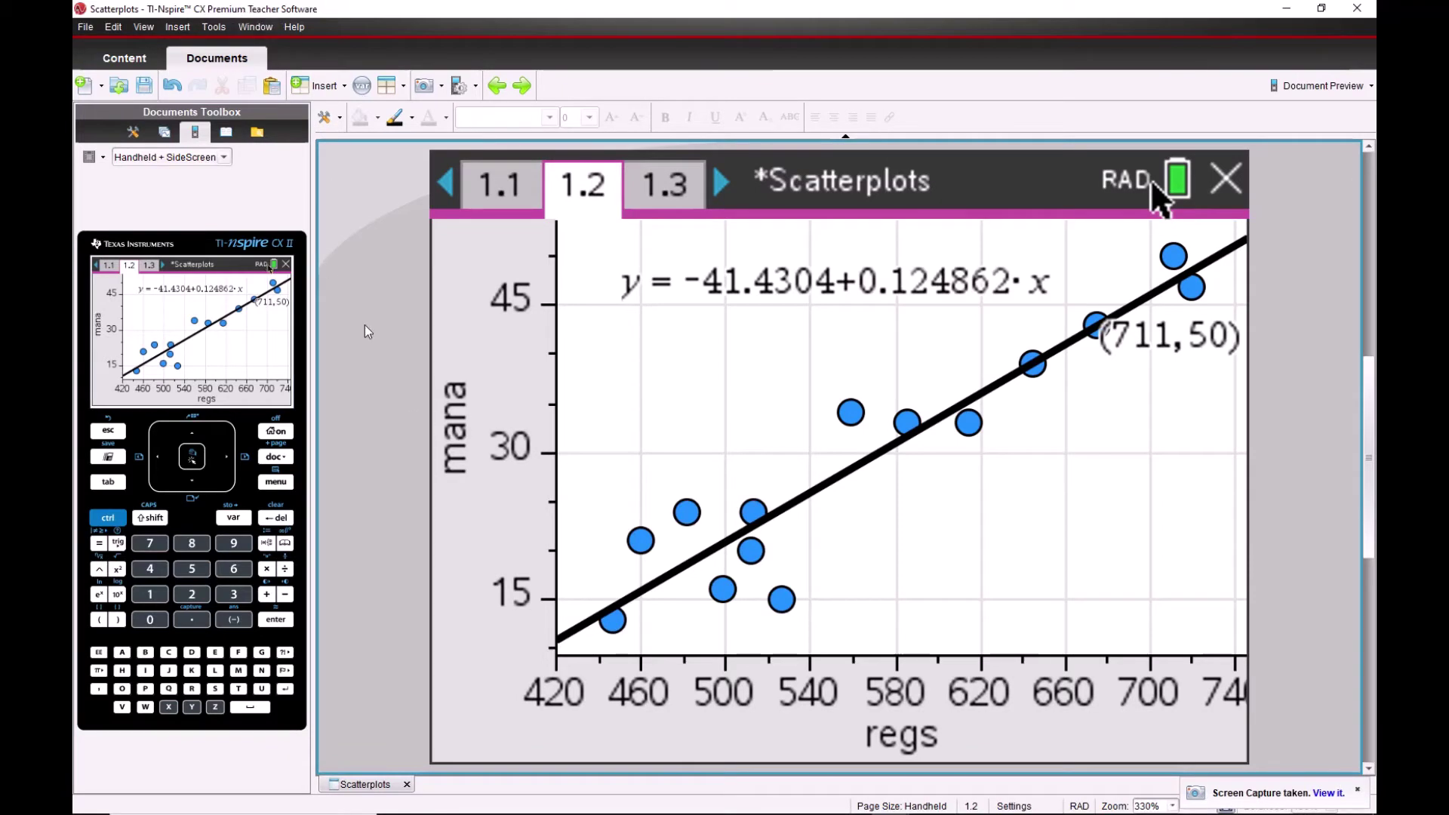
left_click(889, 801)
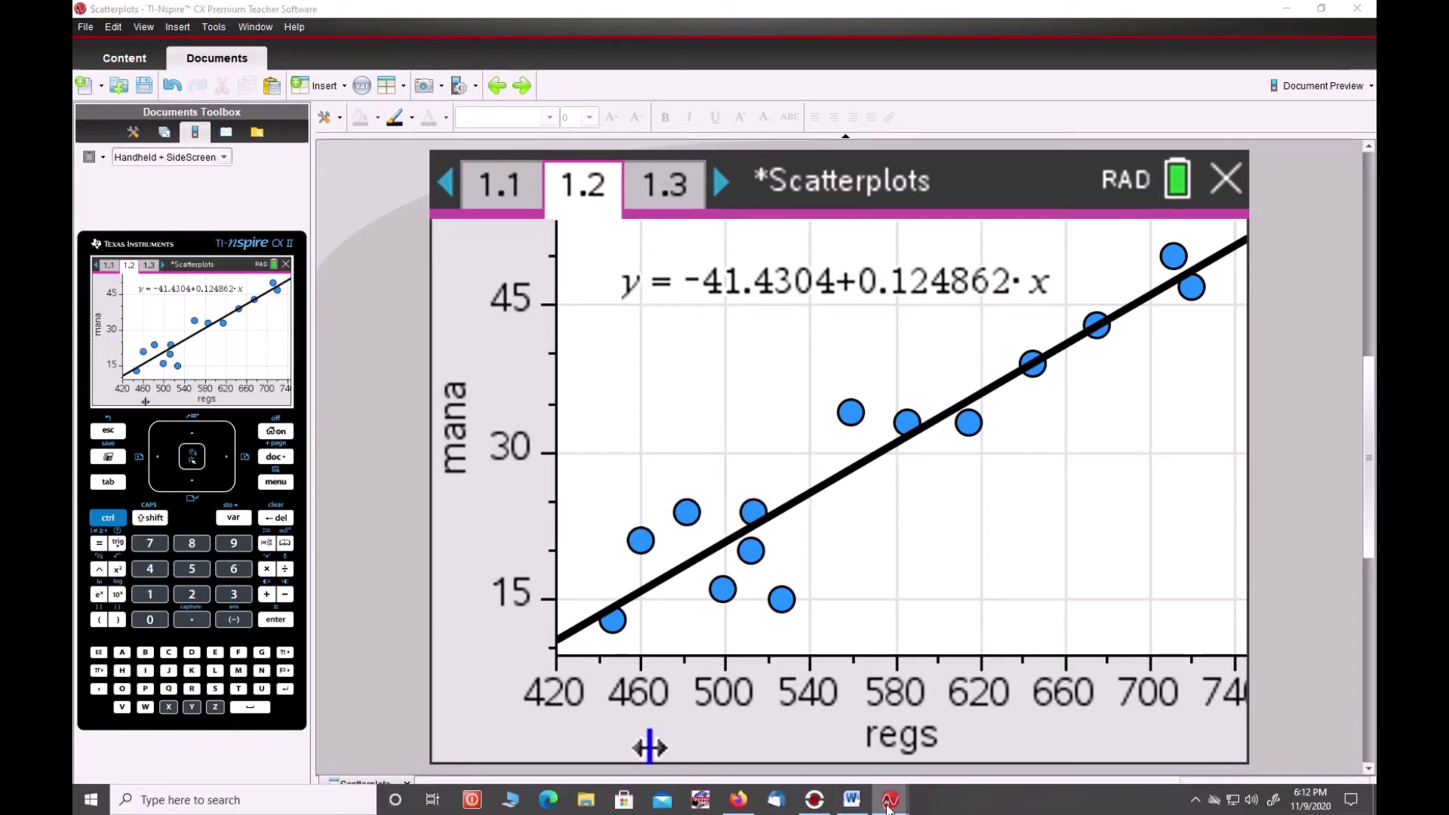
left_click(955, 762)
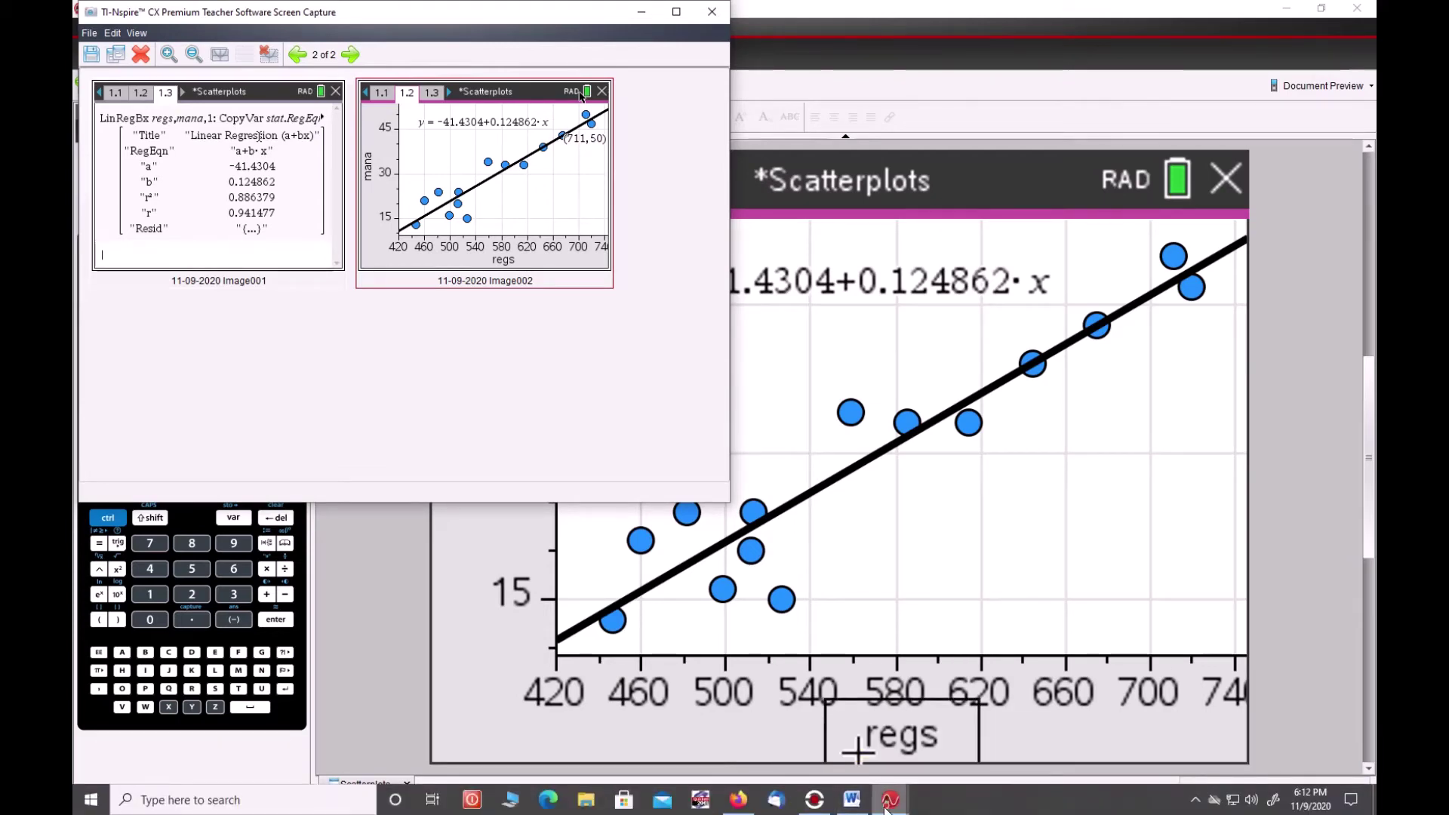
left_click(887, 806)
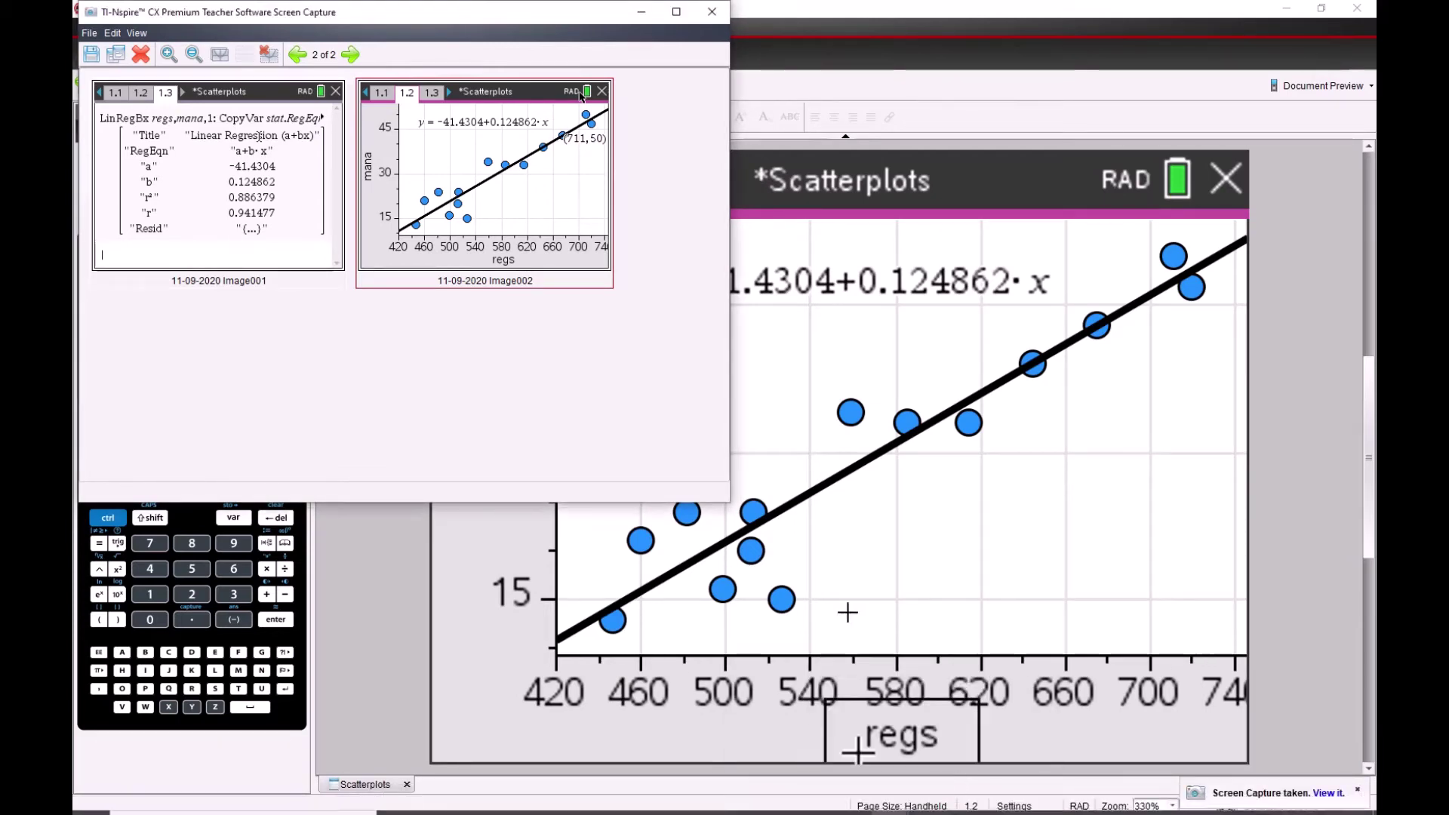
left_click(639, 17)
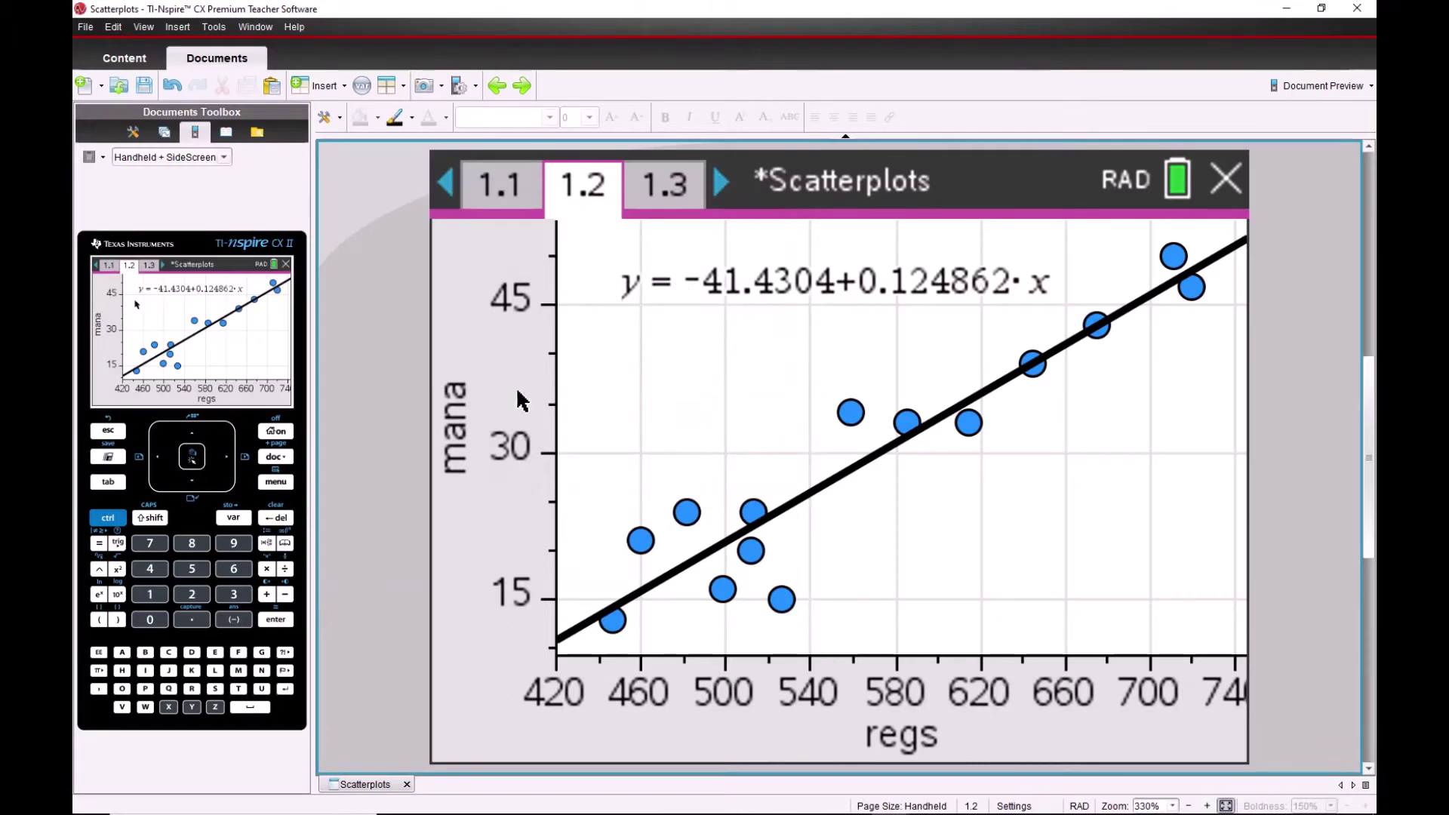
Step: Change the scatterplot's vertical variable to stat.resid and remove the regression line with its equation
left_click(453, 425)
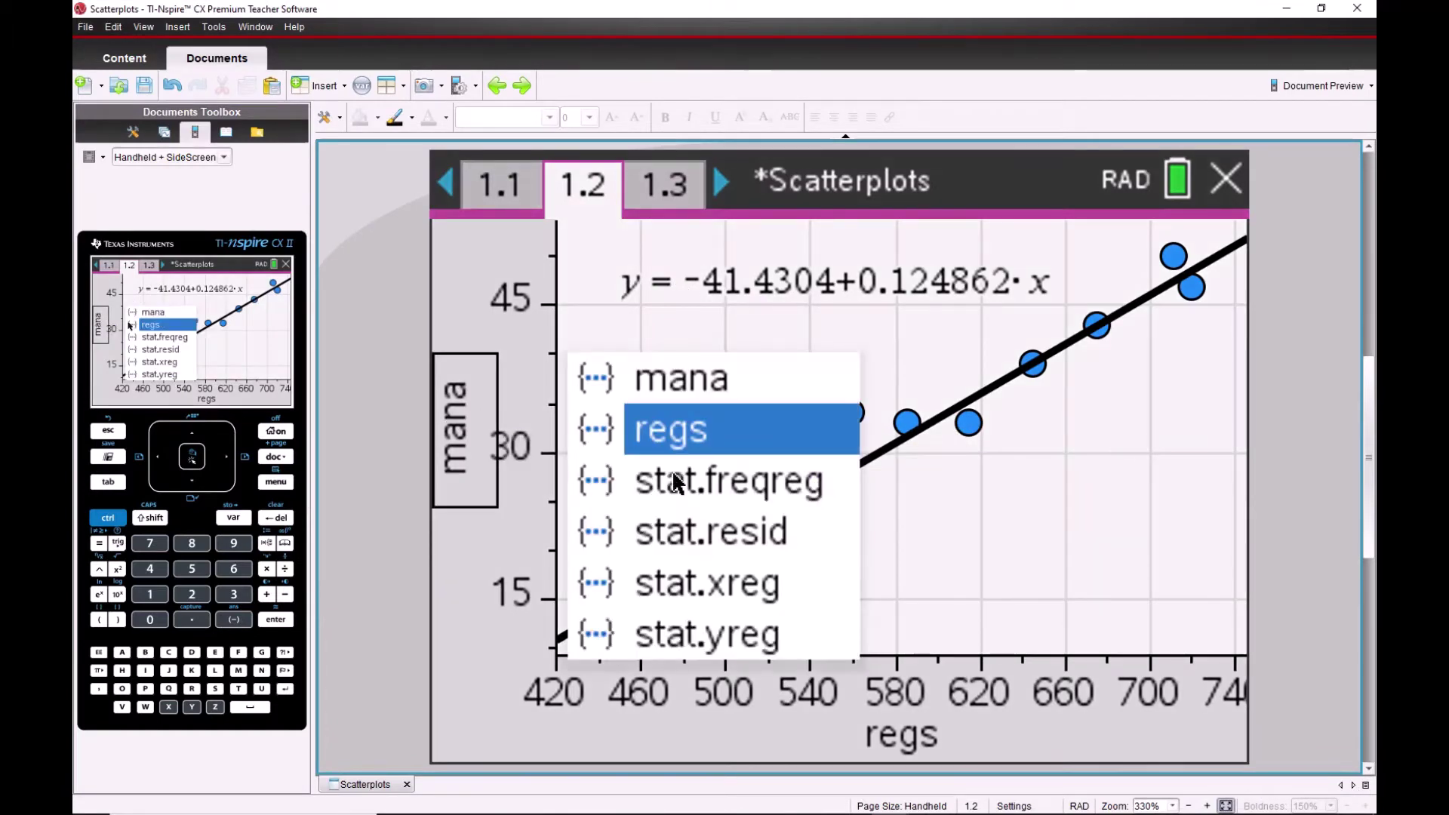
left_click(691, 535)
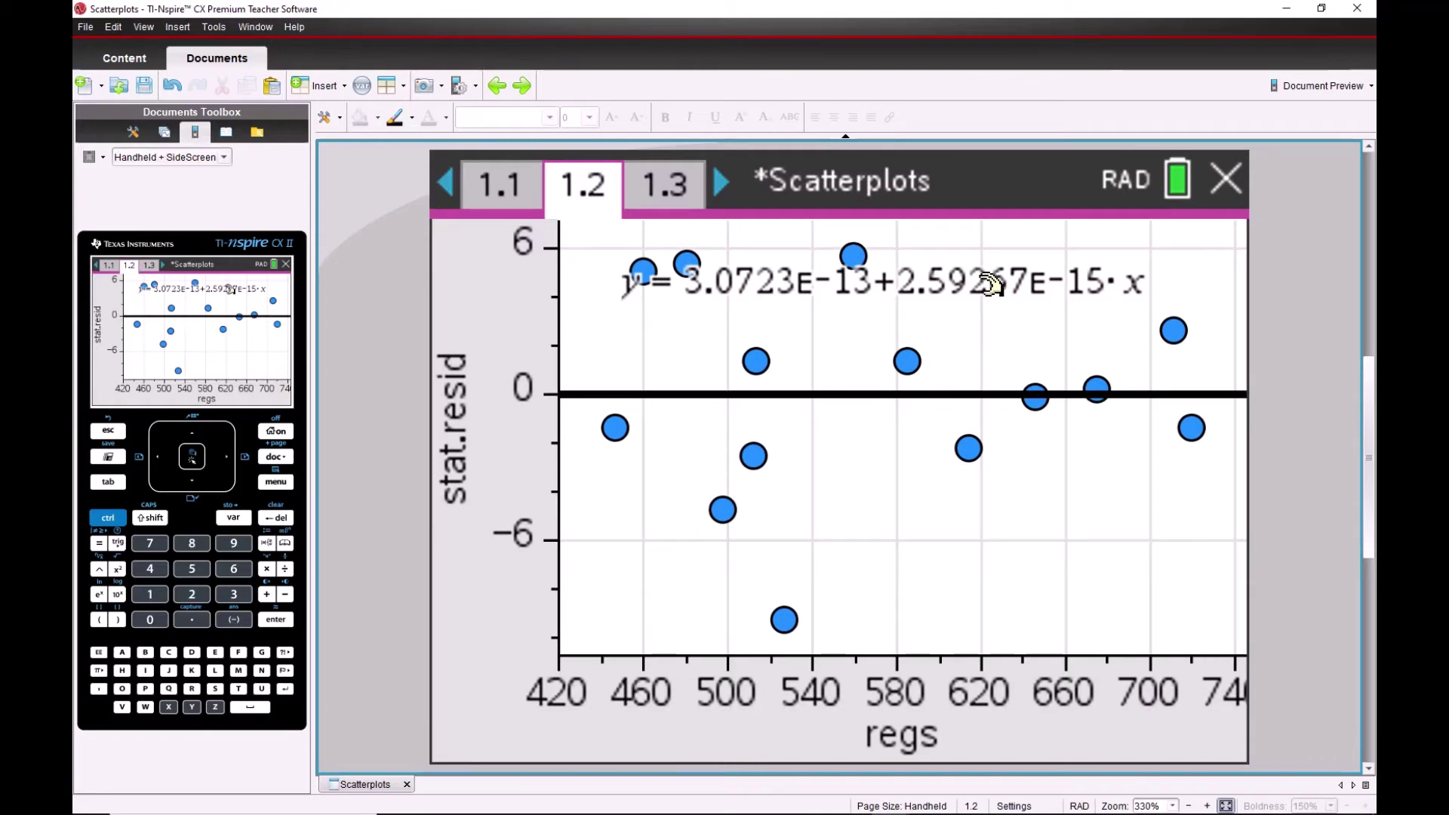
left_click_drag(988, 285, 989, 309)
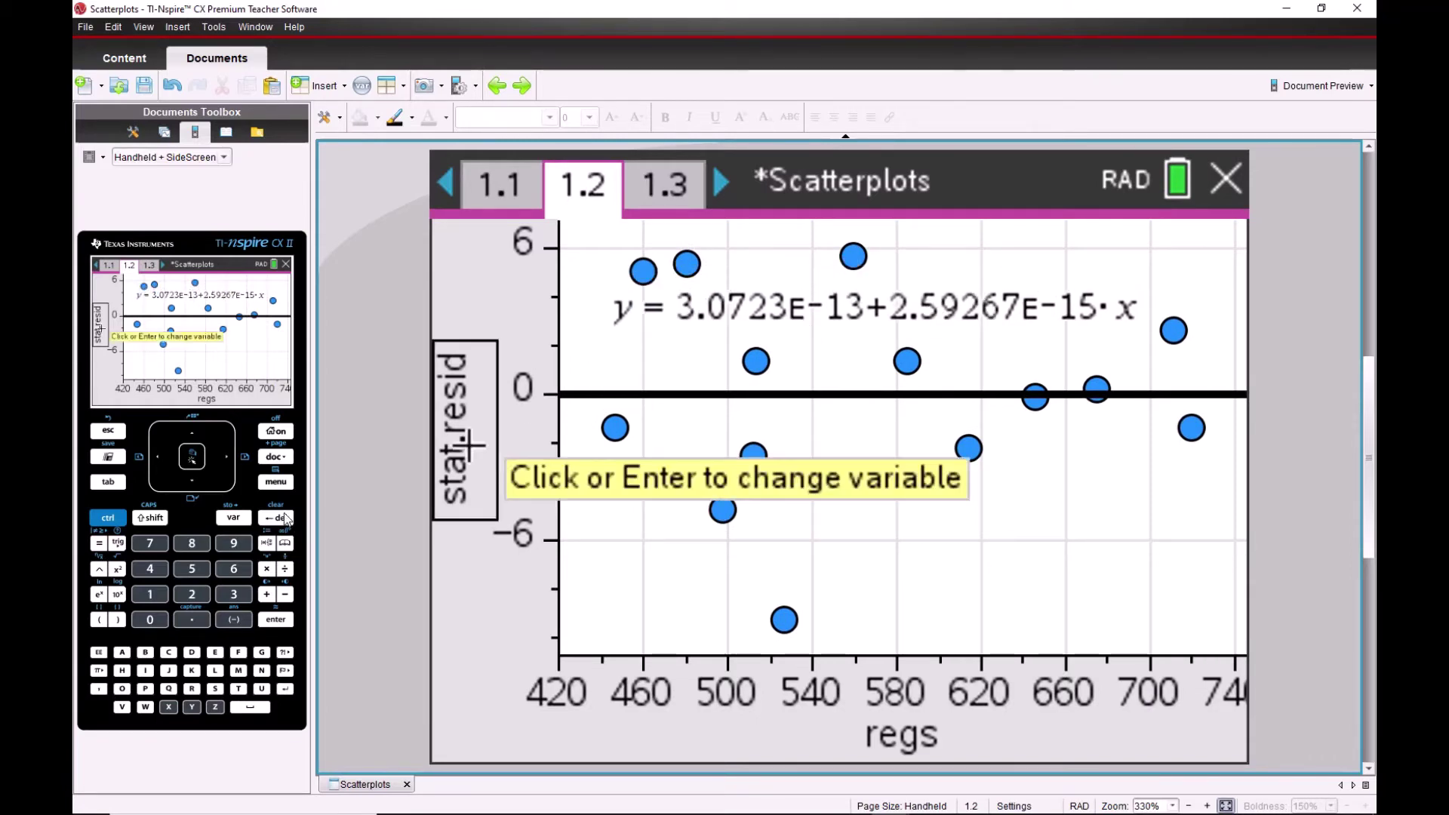
key("Delete")
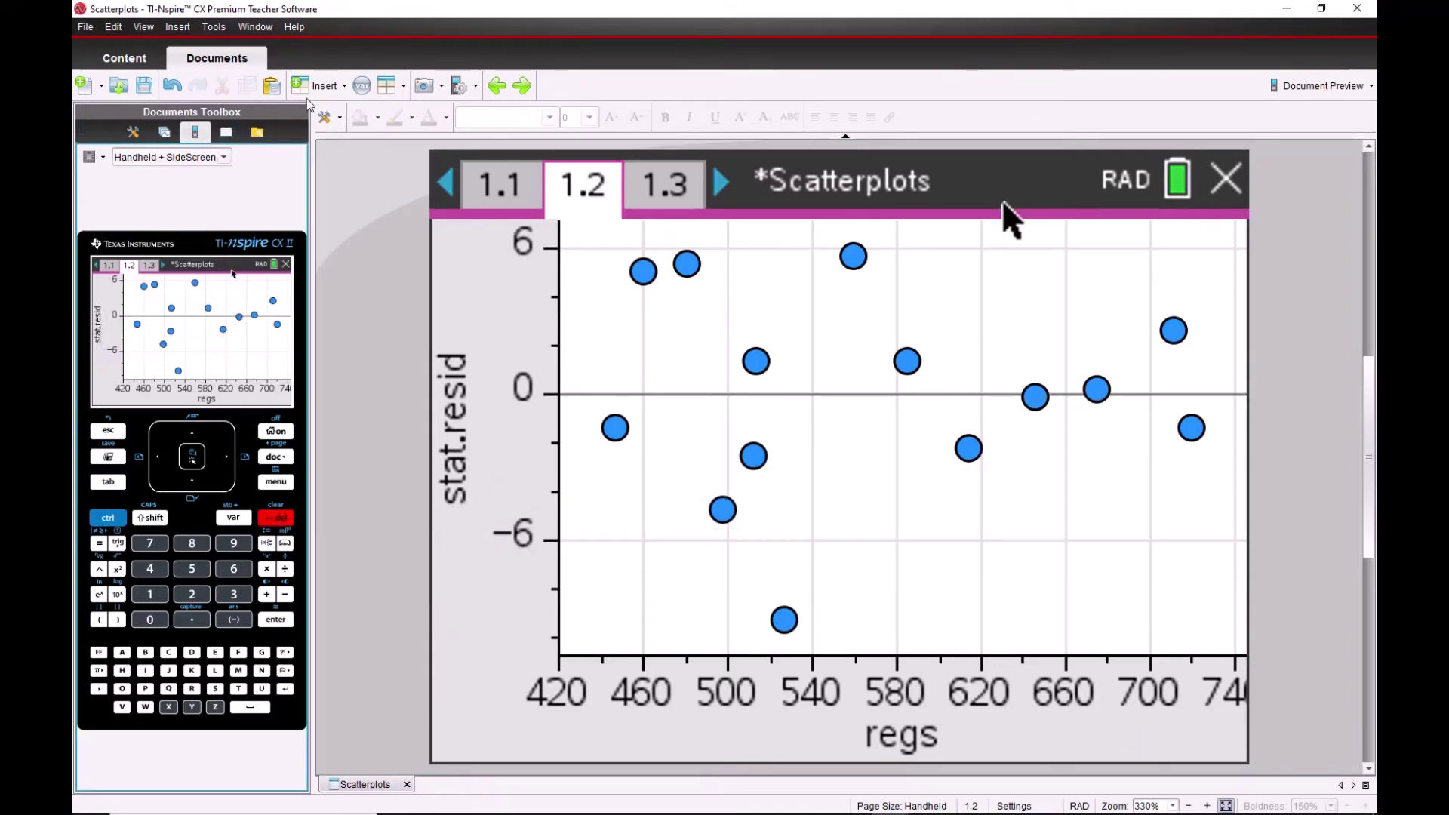
Step: Try to capture the residual plot page and check the Screen Capture window for its image
left_click(441, 86)
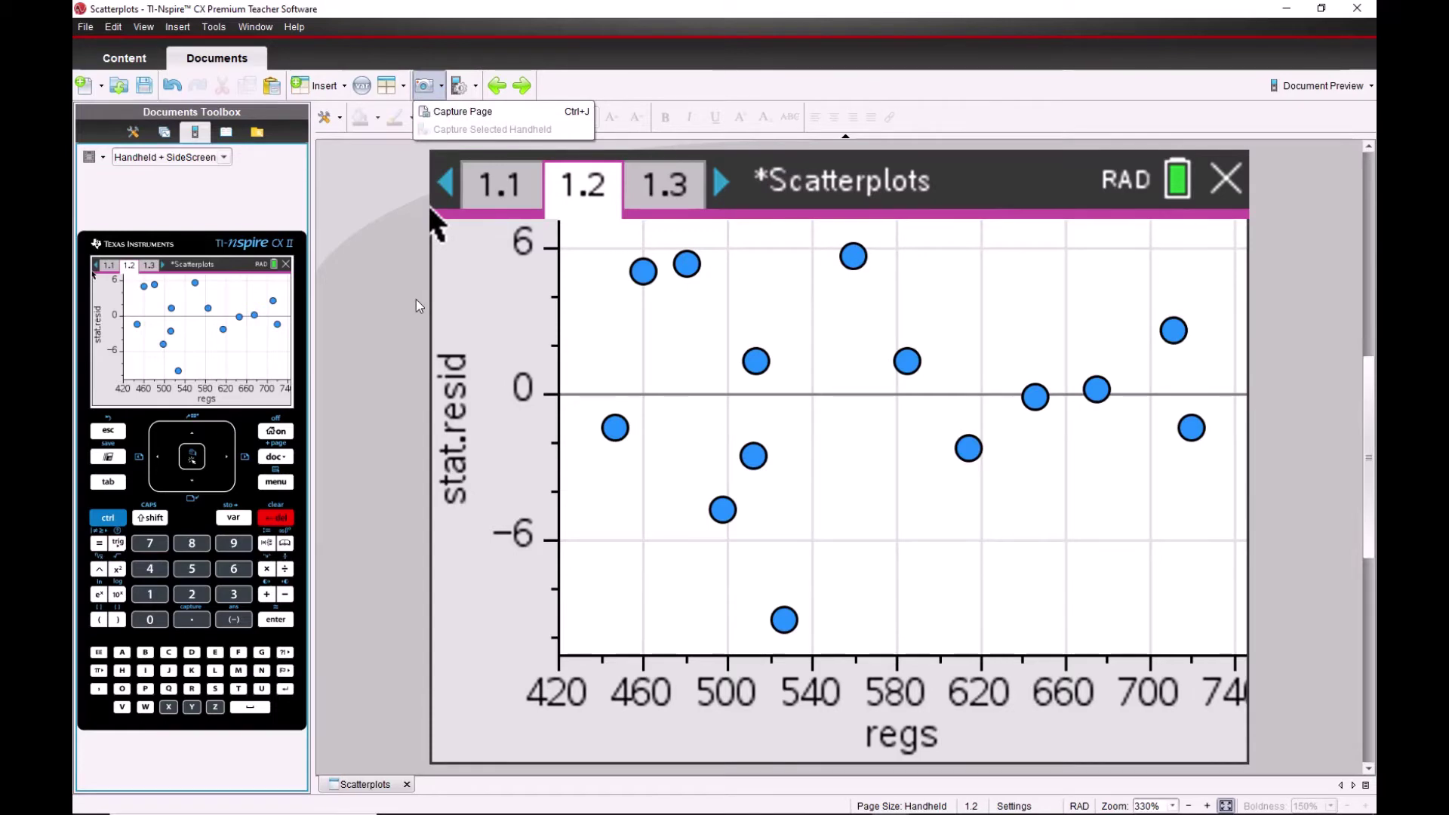
left_click(893, 805)
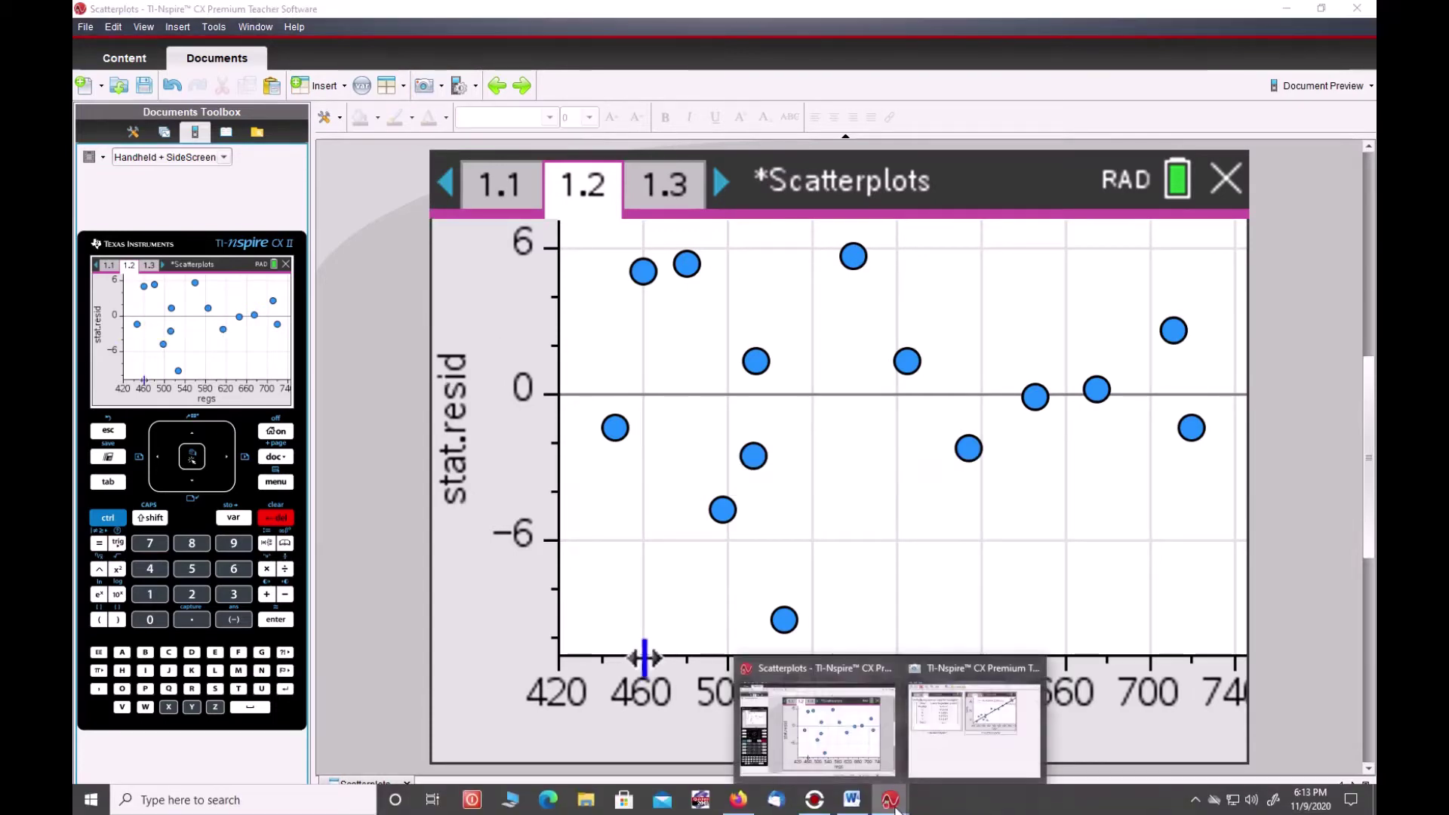
left_click(981, 717)
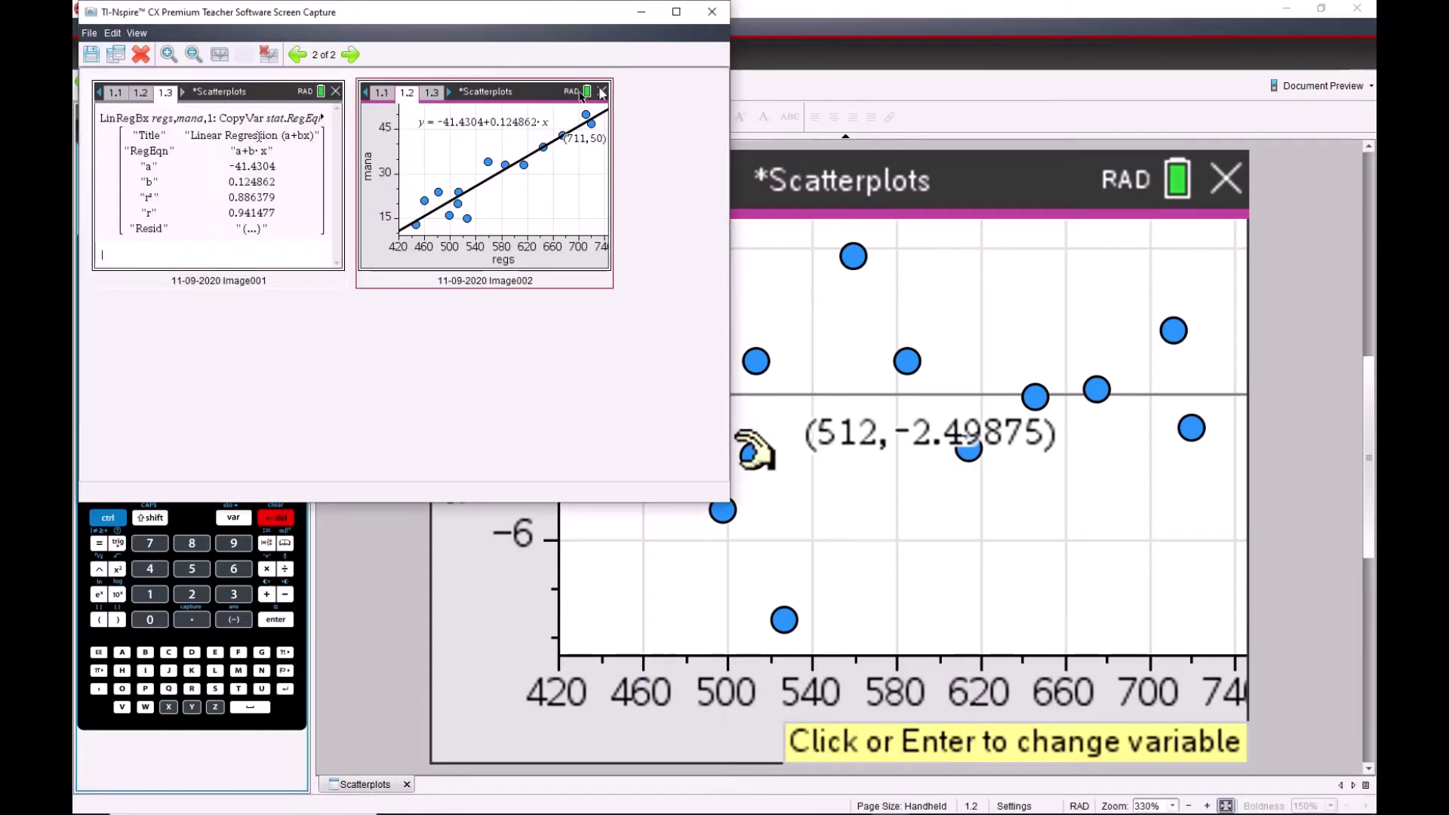
left_click(641, 10)
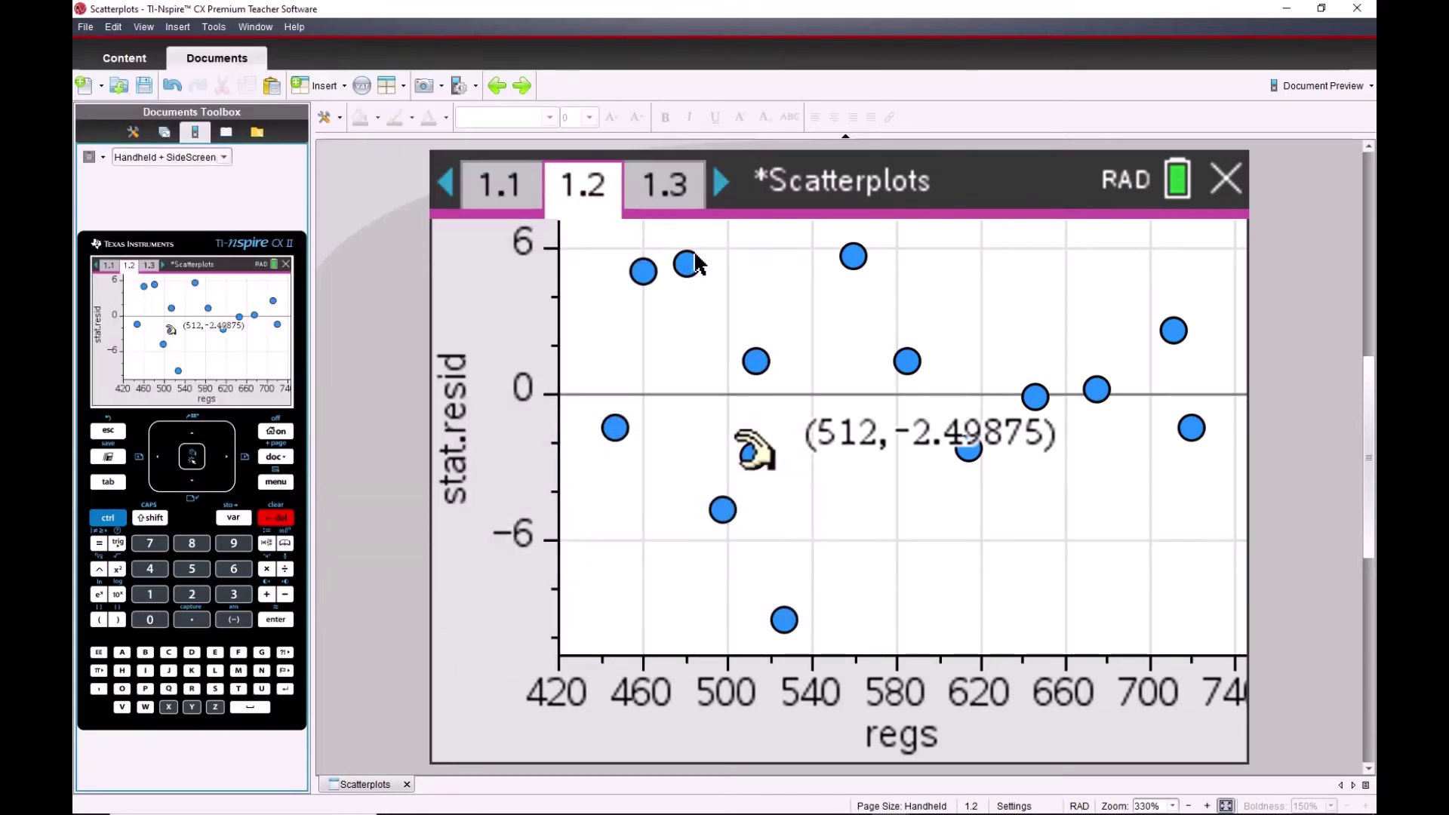
Step: Capture the residual plot page with Capture Page and bring up the Screen Capture window
left_click(211, 30)
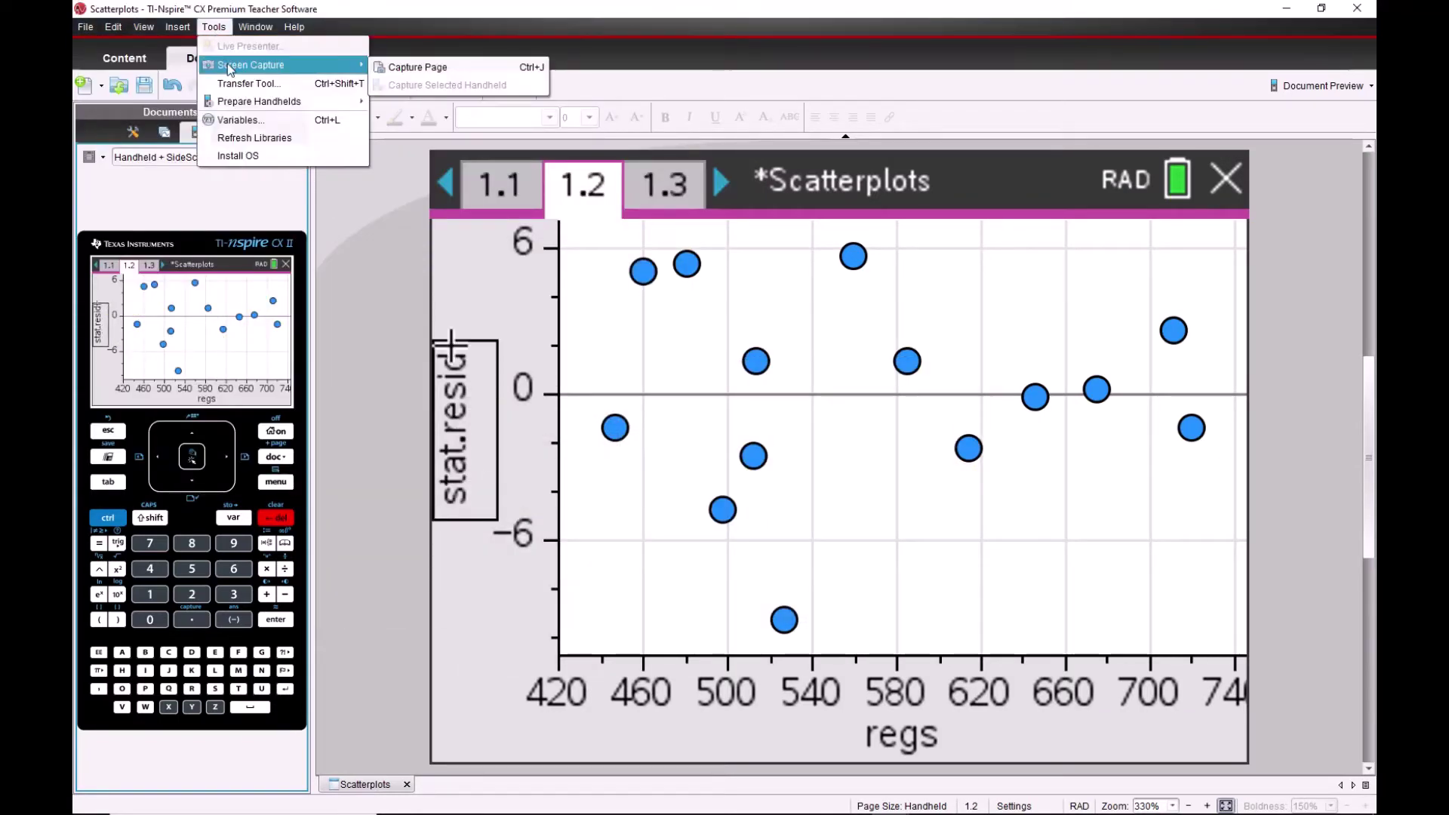
mouse_move(332, 65)
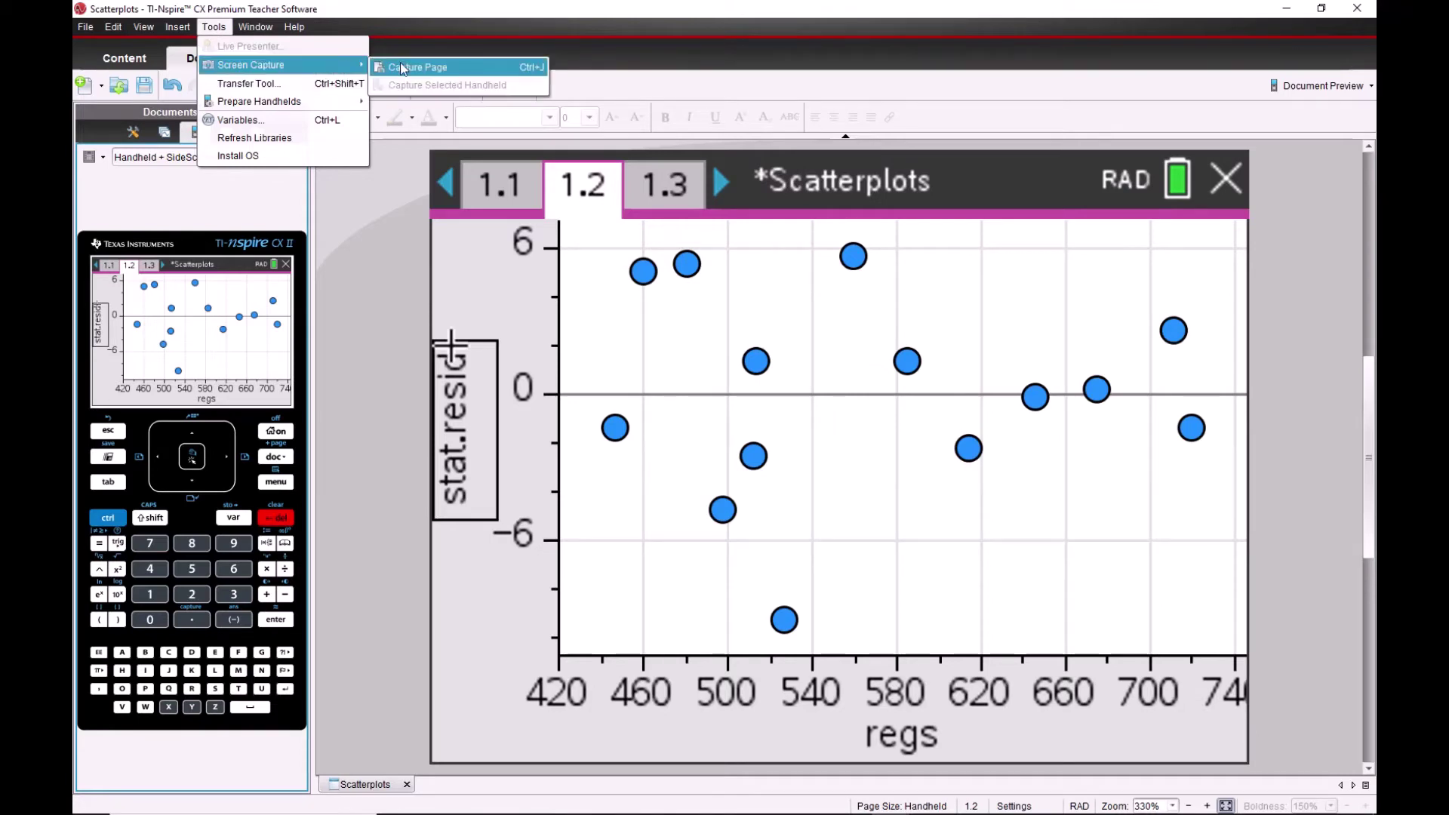
left_click(404, 70)
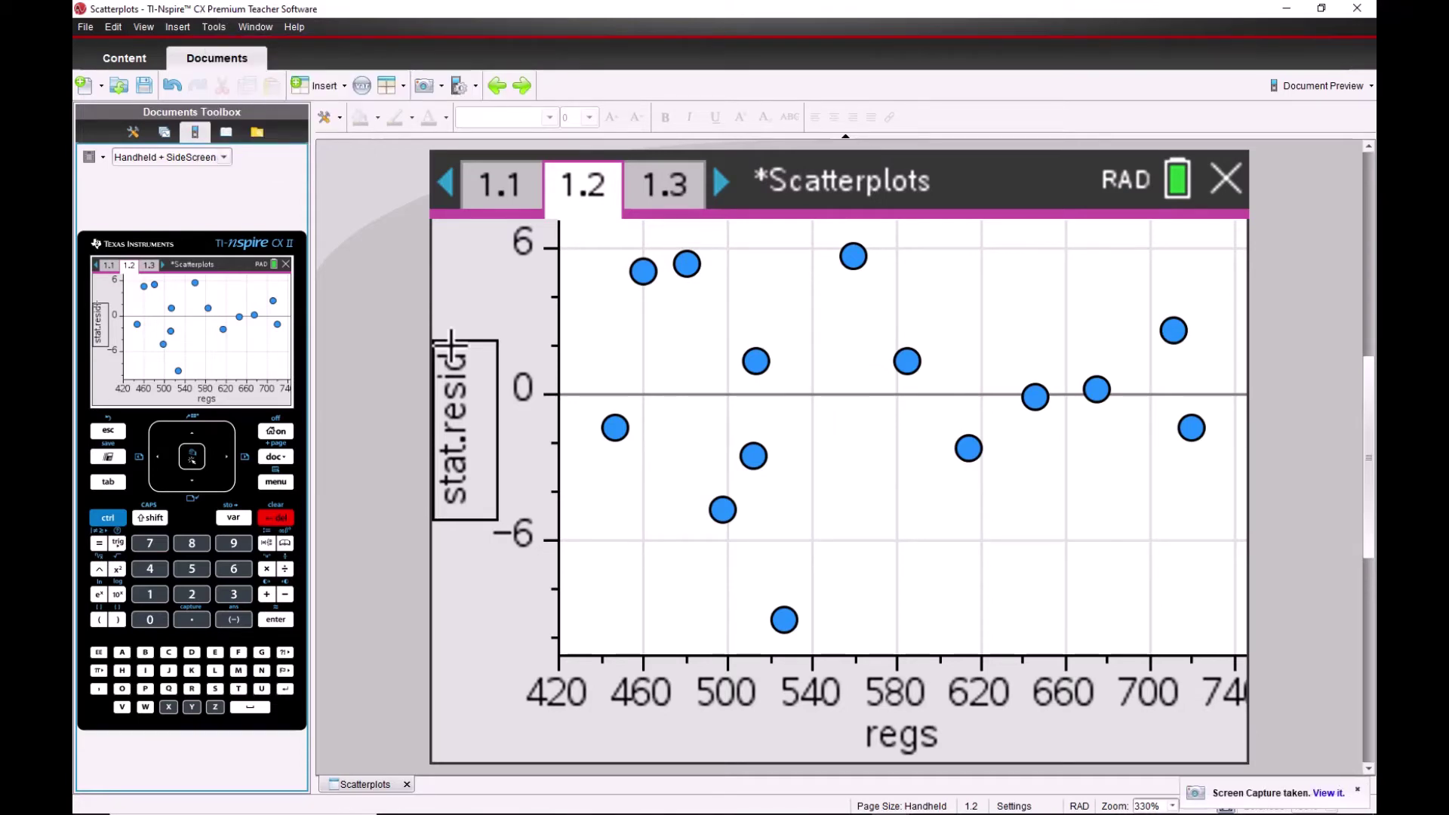
mouse_move(905, 803)
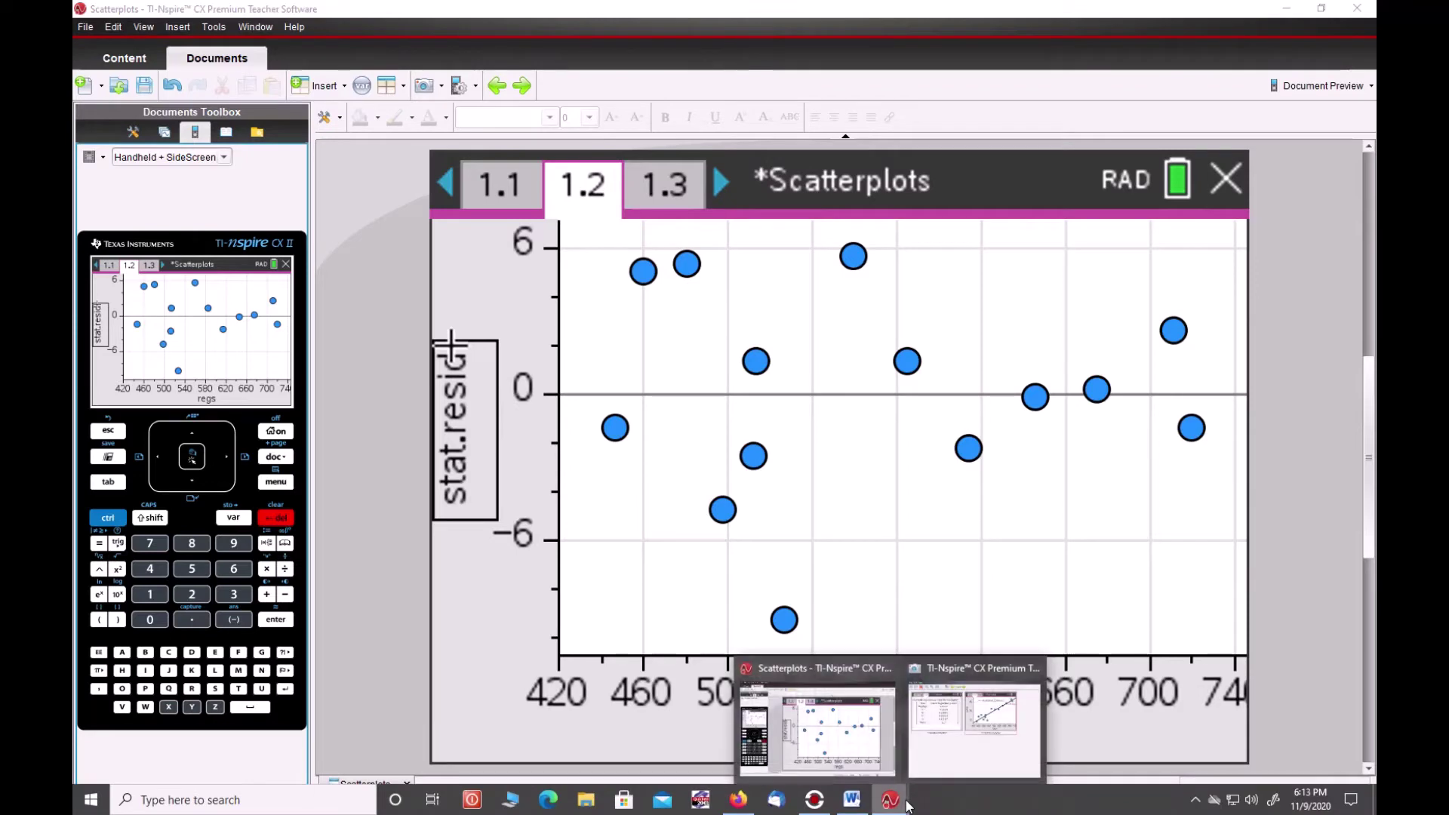
left_click(934, 754)
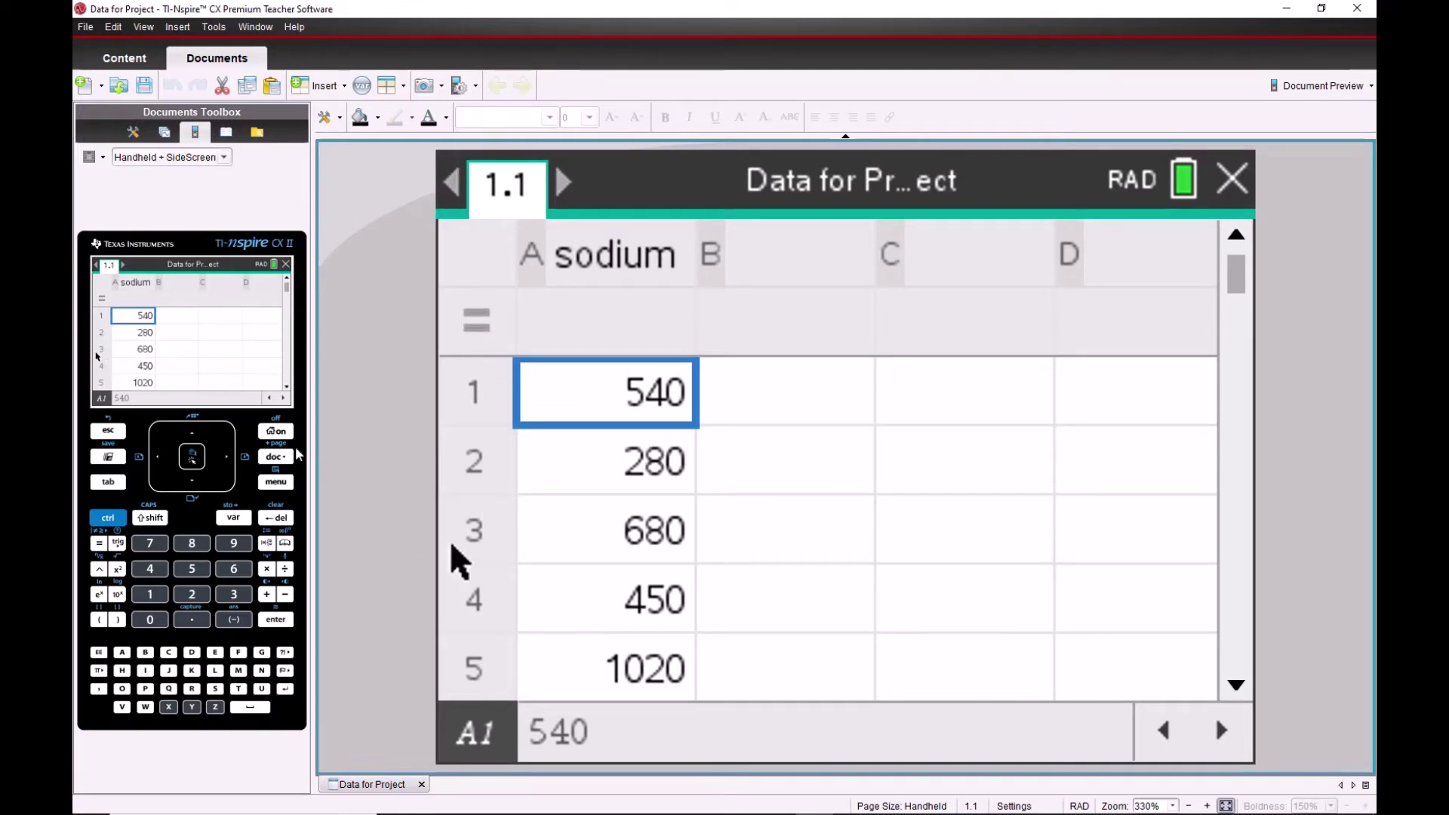
Step: Add a Data & Statistics page to the Data for Project document and plot sodium on the horizontal axis
left_click(279, 434)
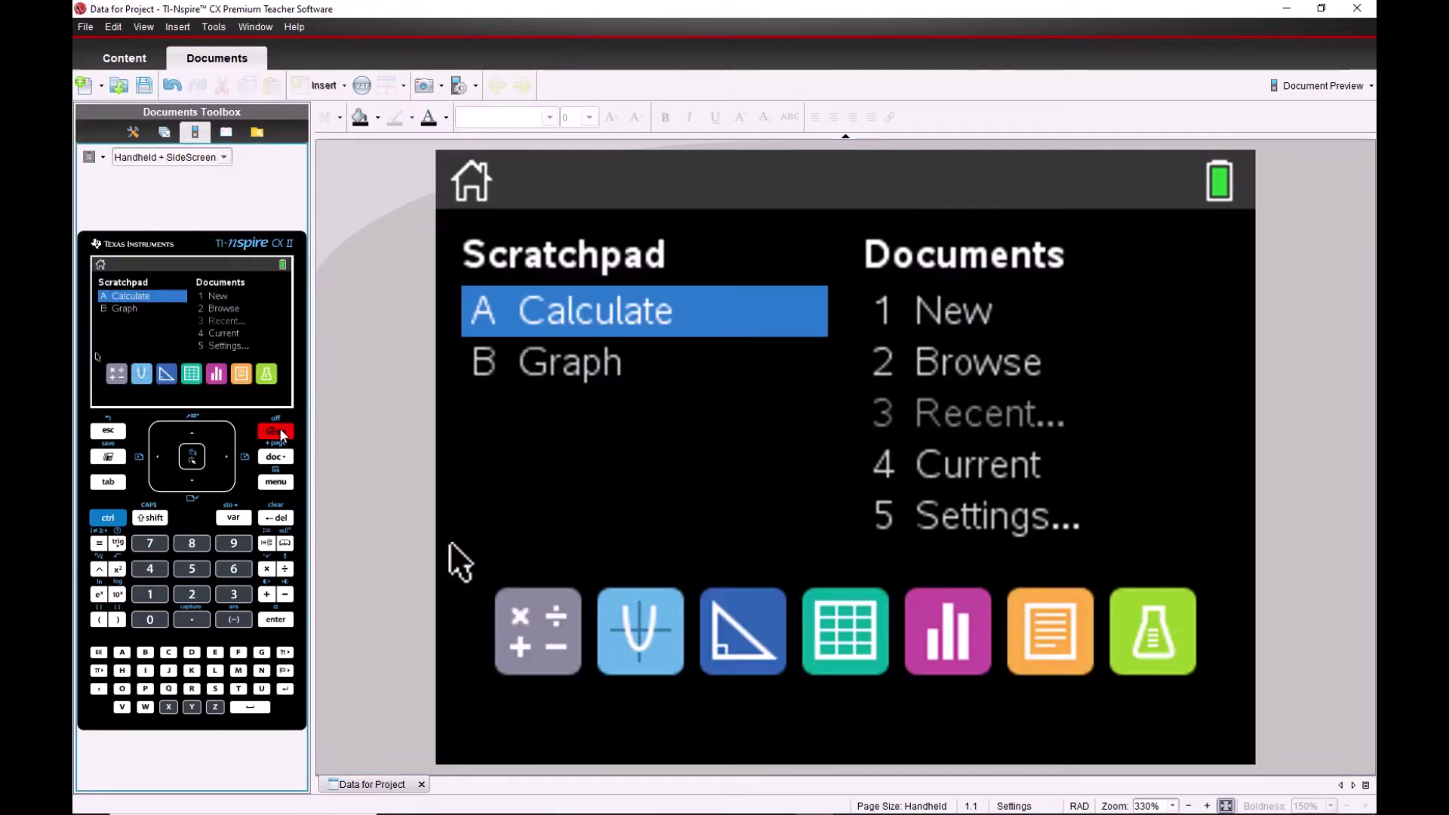
left_click(946, 623)
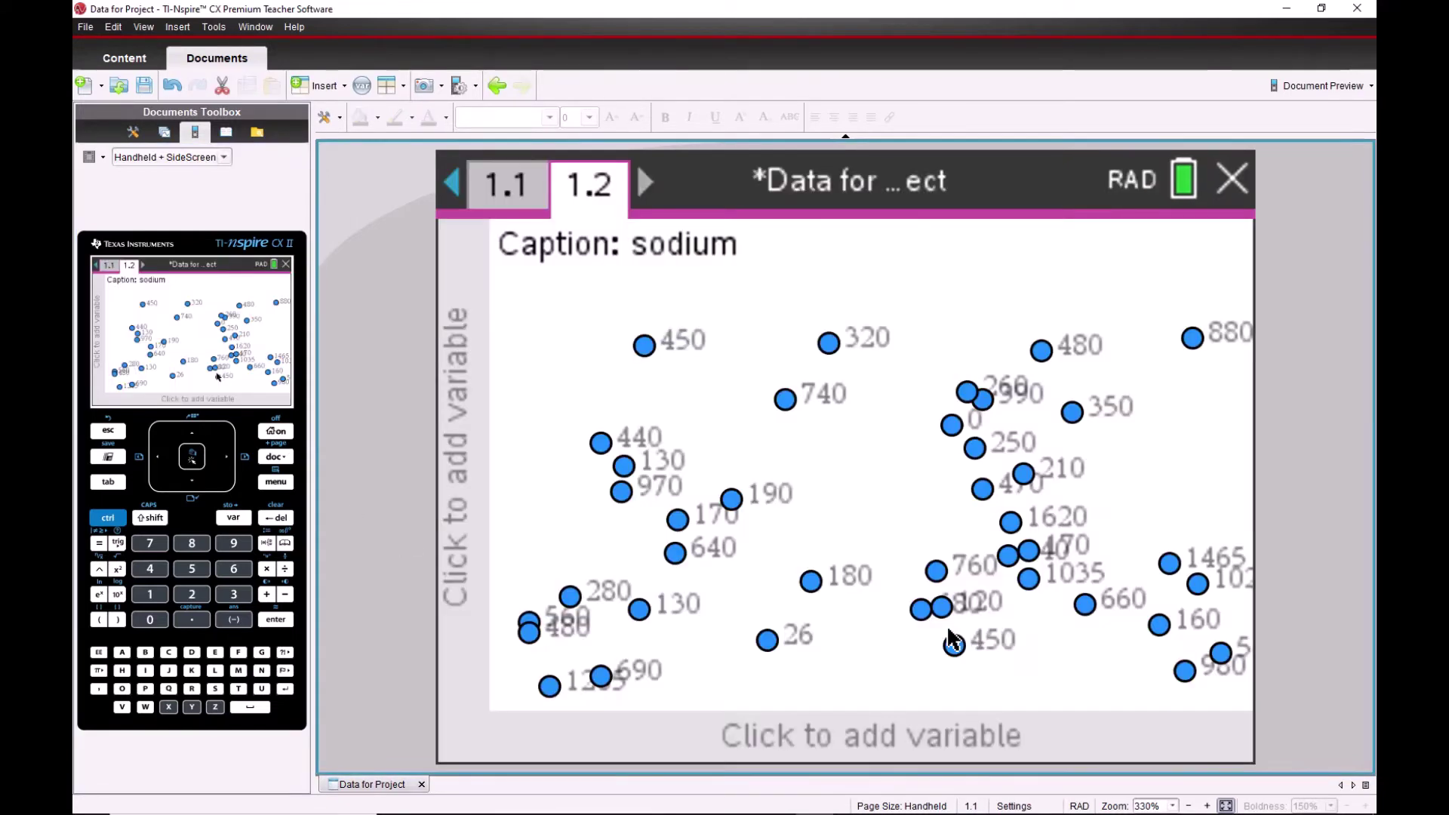
left_click(919, 738)
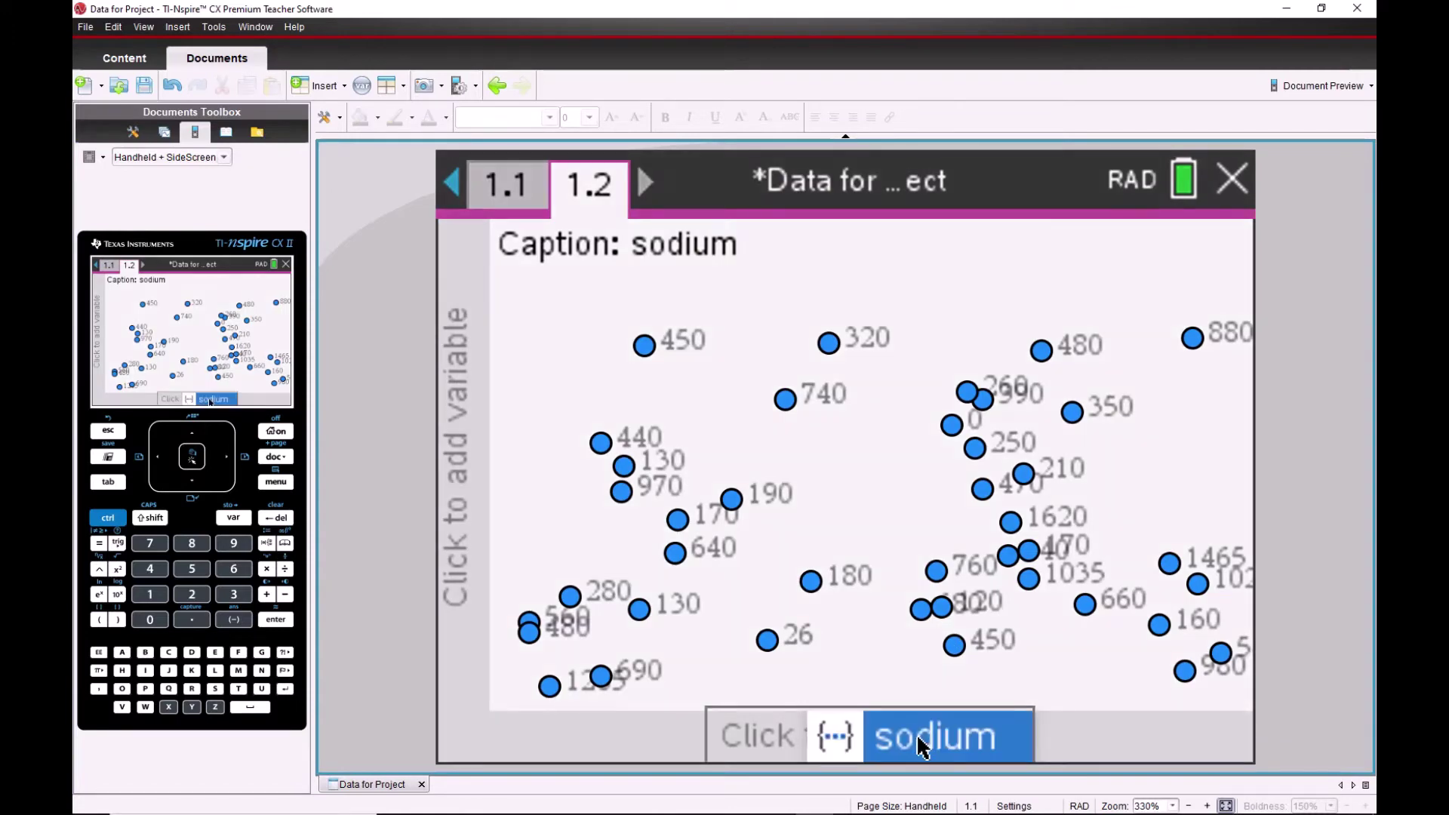
left_click(919, 739)
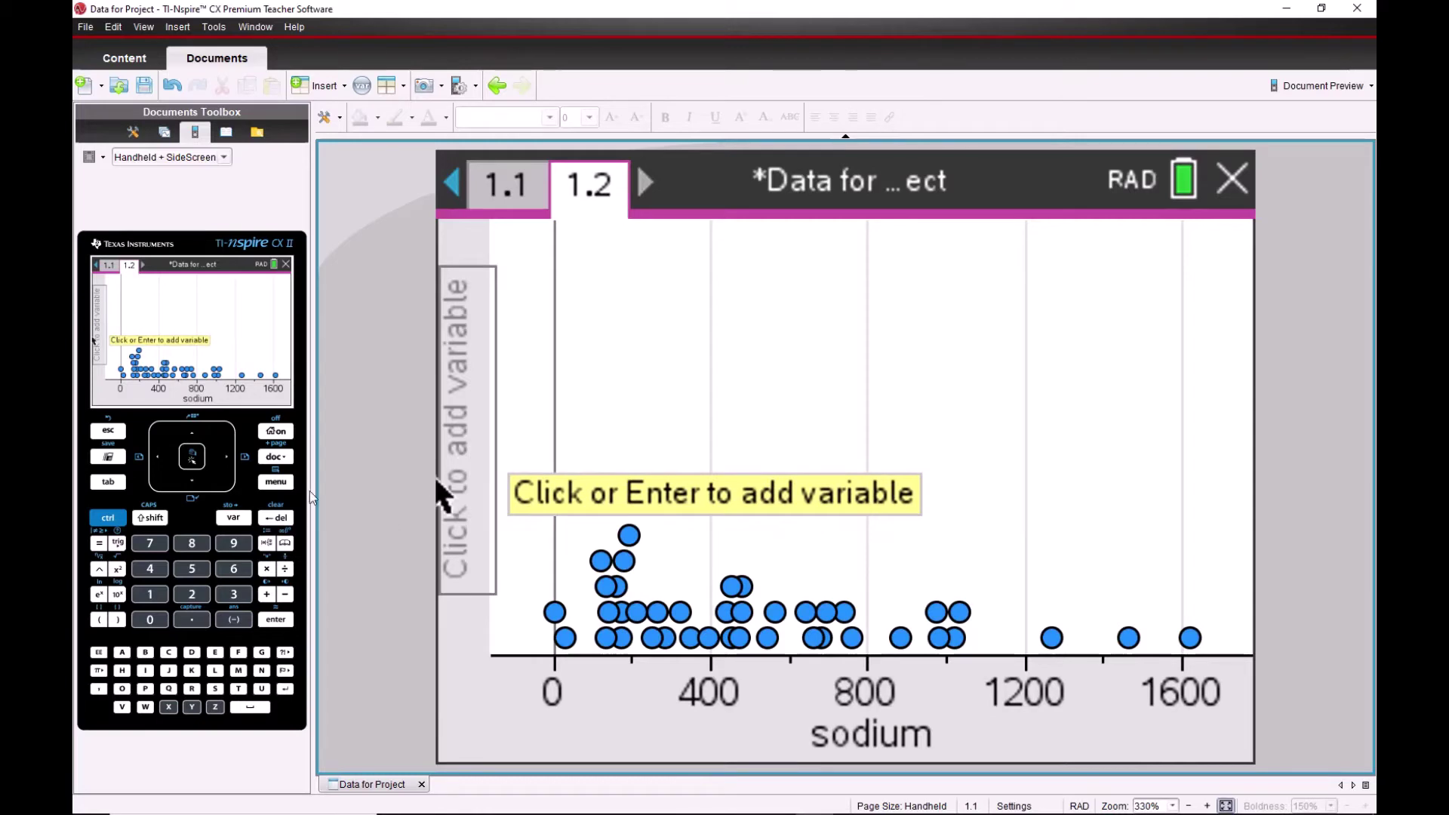
Step: Change the sodium dot plot to a box plot
left_click(276, 483)
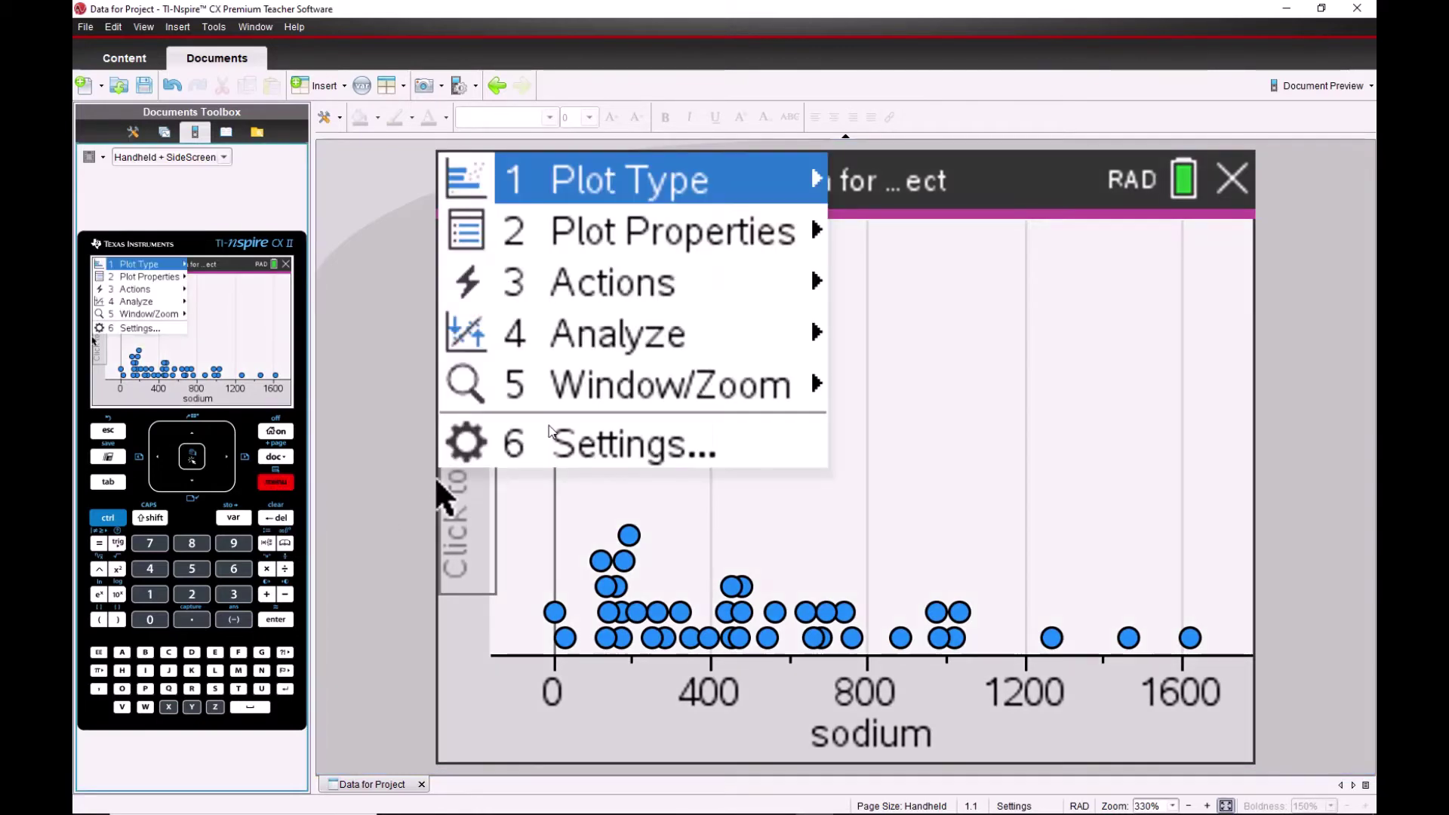
mouse_move(692, 175)
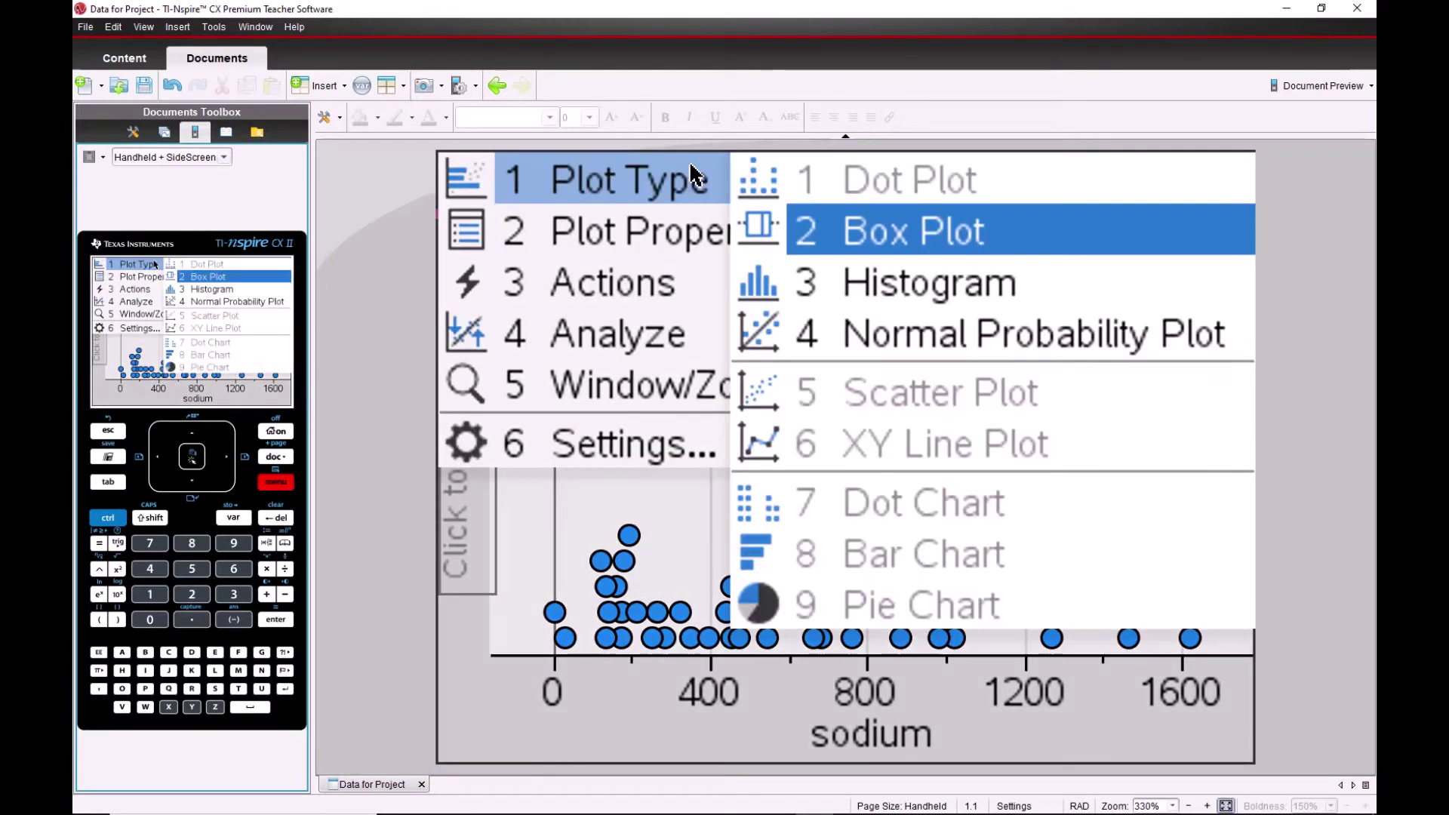
left_click(943, 230)
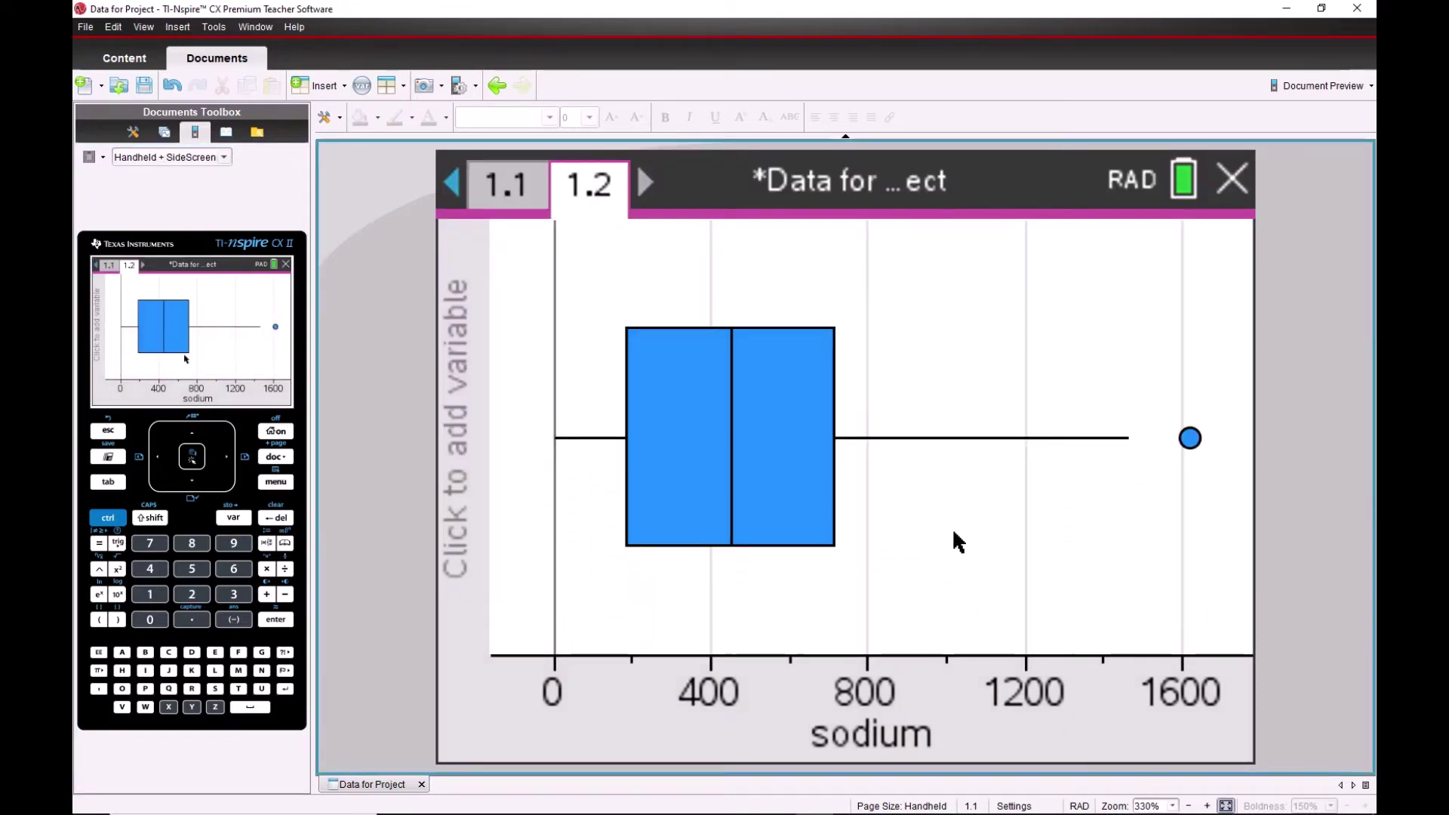
mouse_move(1200, 440)
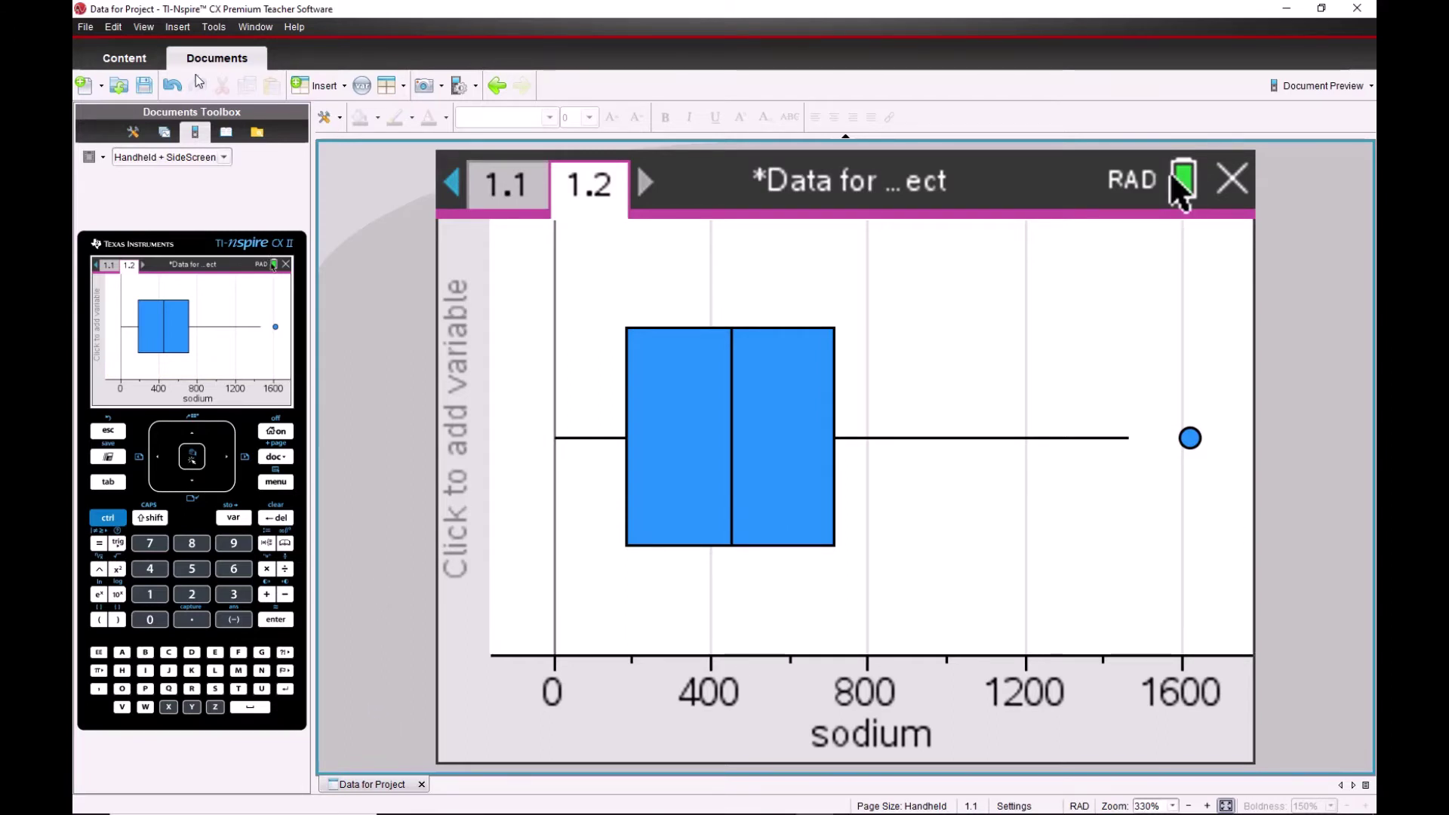
Step: Capture the sodium box plot page, view the image in the Screen Capture window, and minimize that window
left_click(431, 87)
left_click(447, 114)
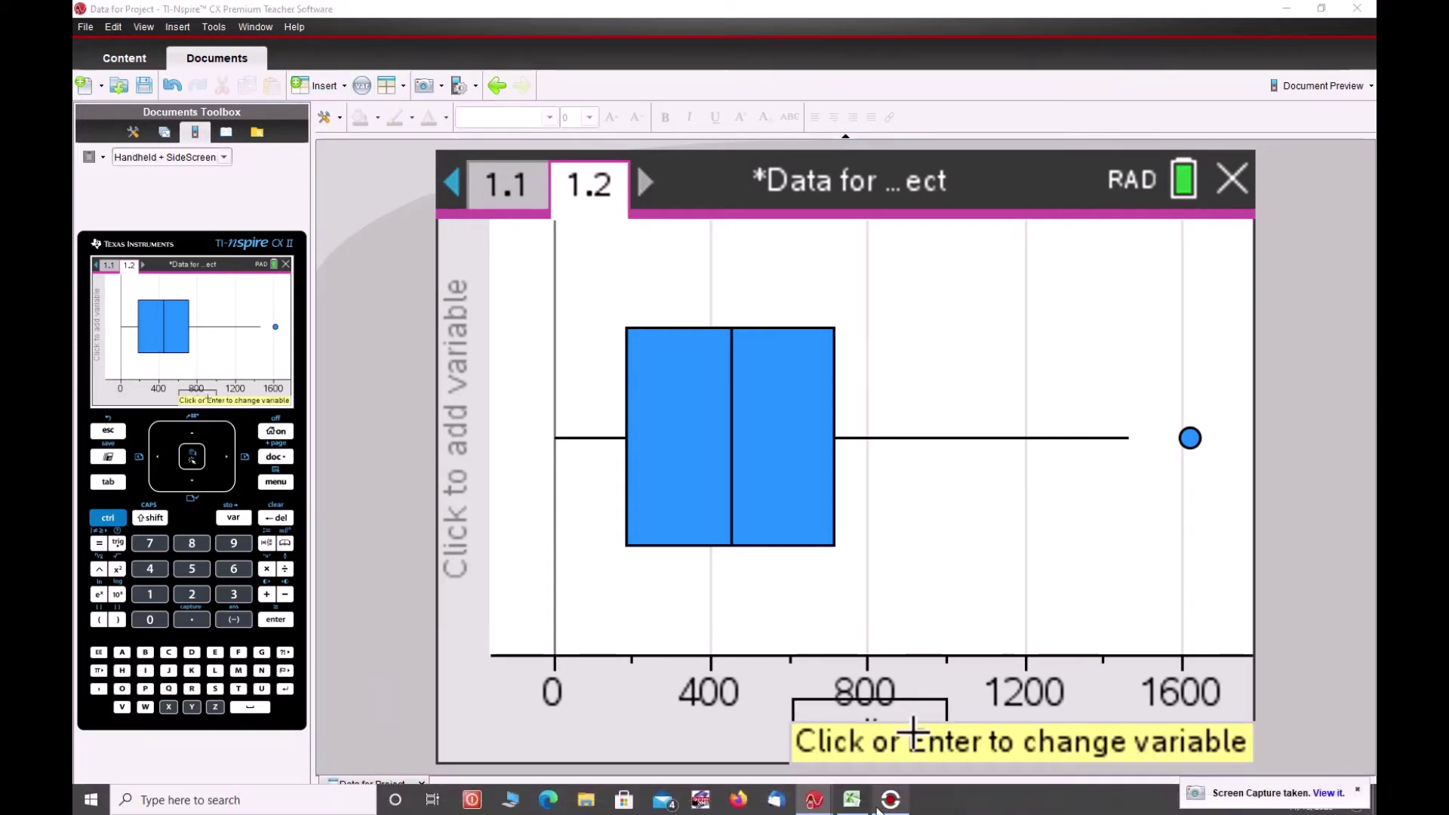
mouse_move(814, 800)
left_click(885, 754)
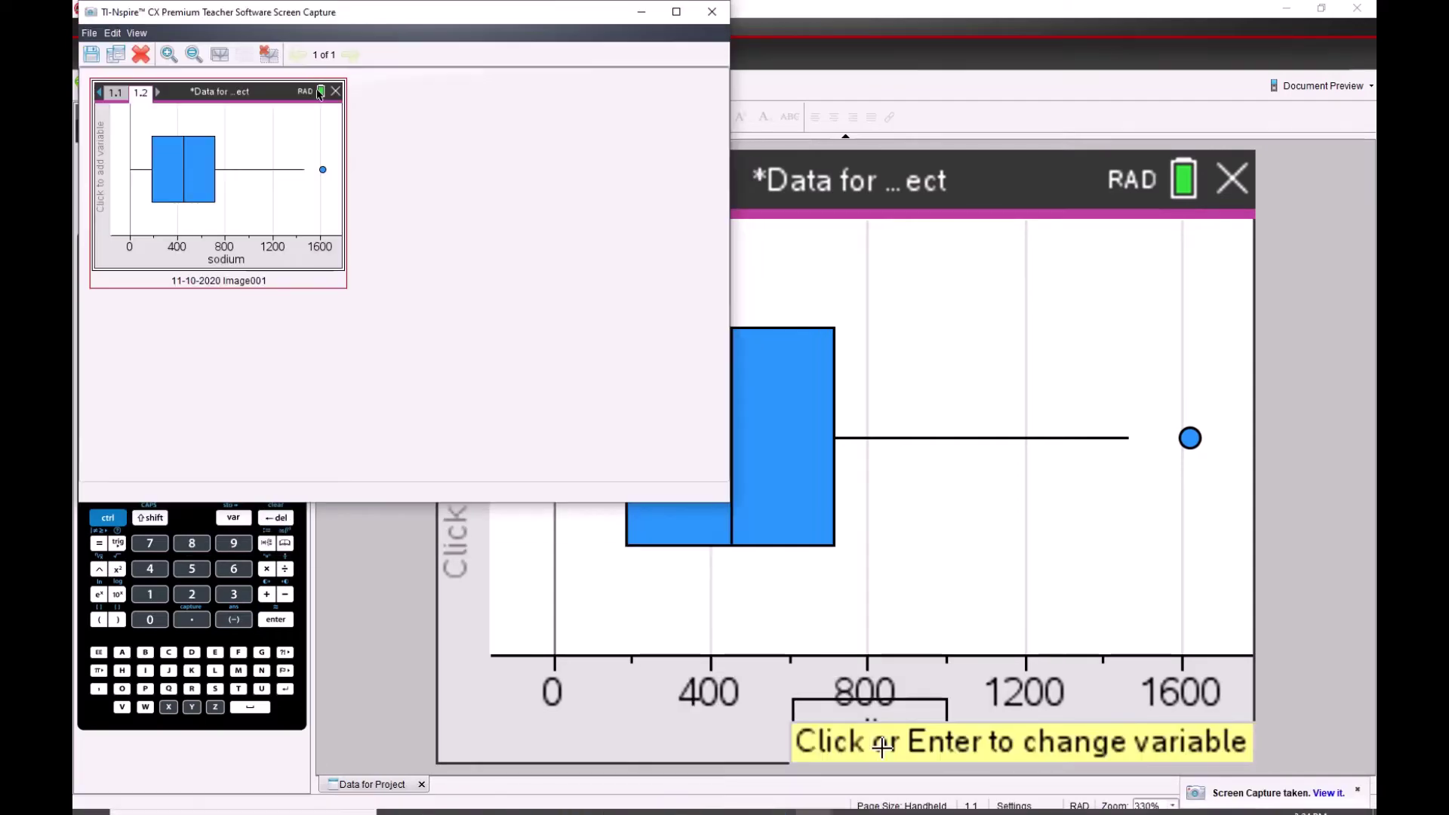
left_click(642, 18)
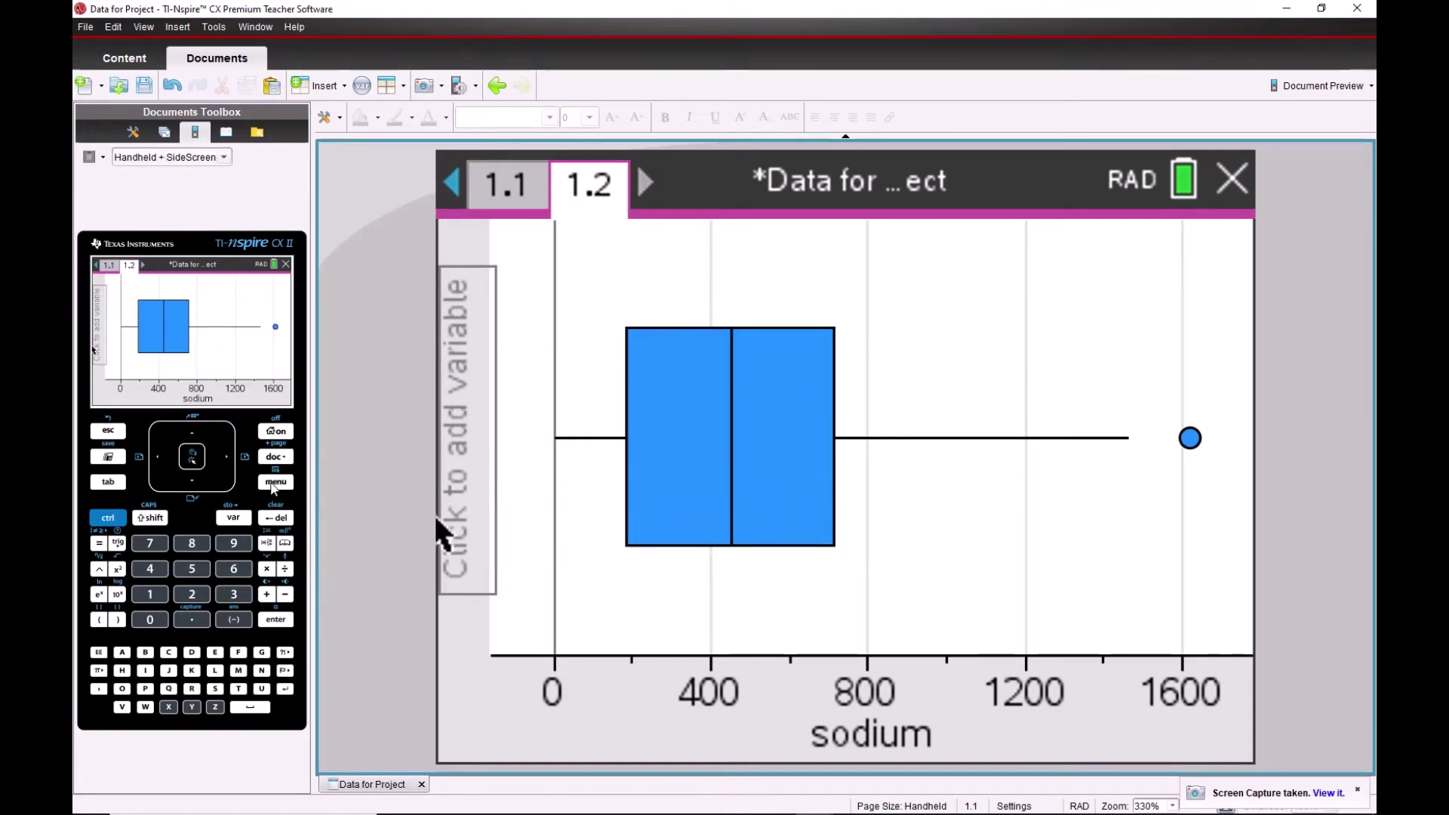
Step: Change the sodium box plot to a histogram
left_click(274, 483)
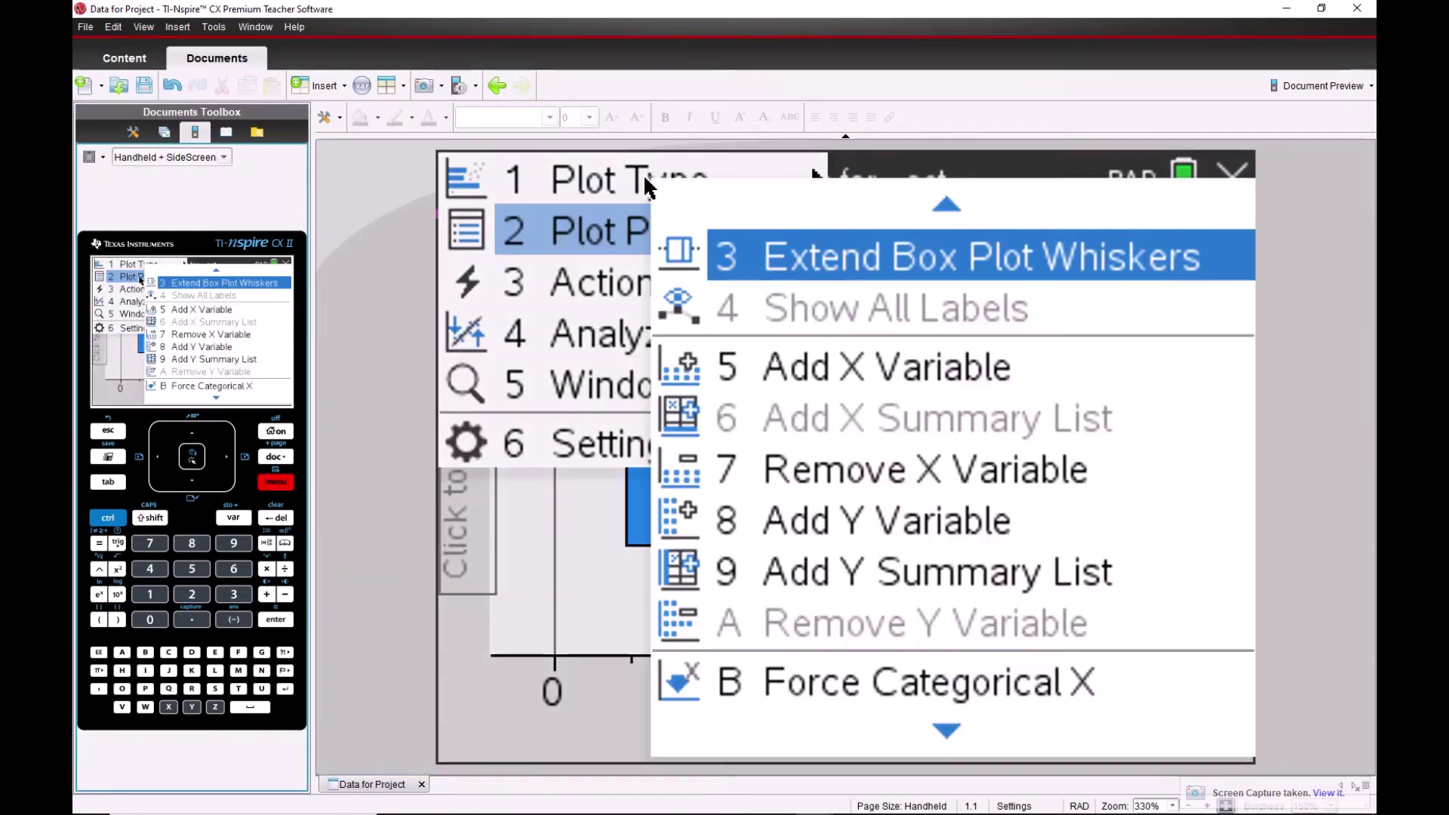
mouse_move(634, 181)
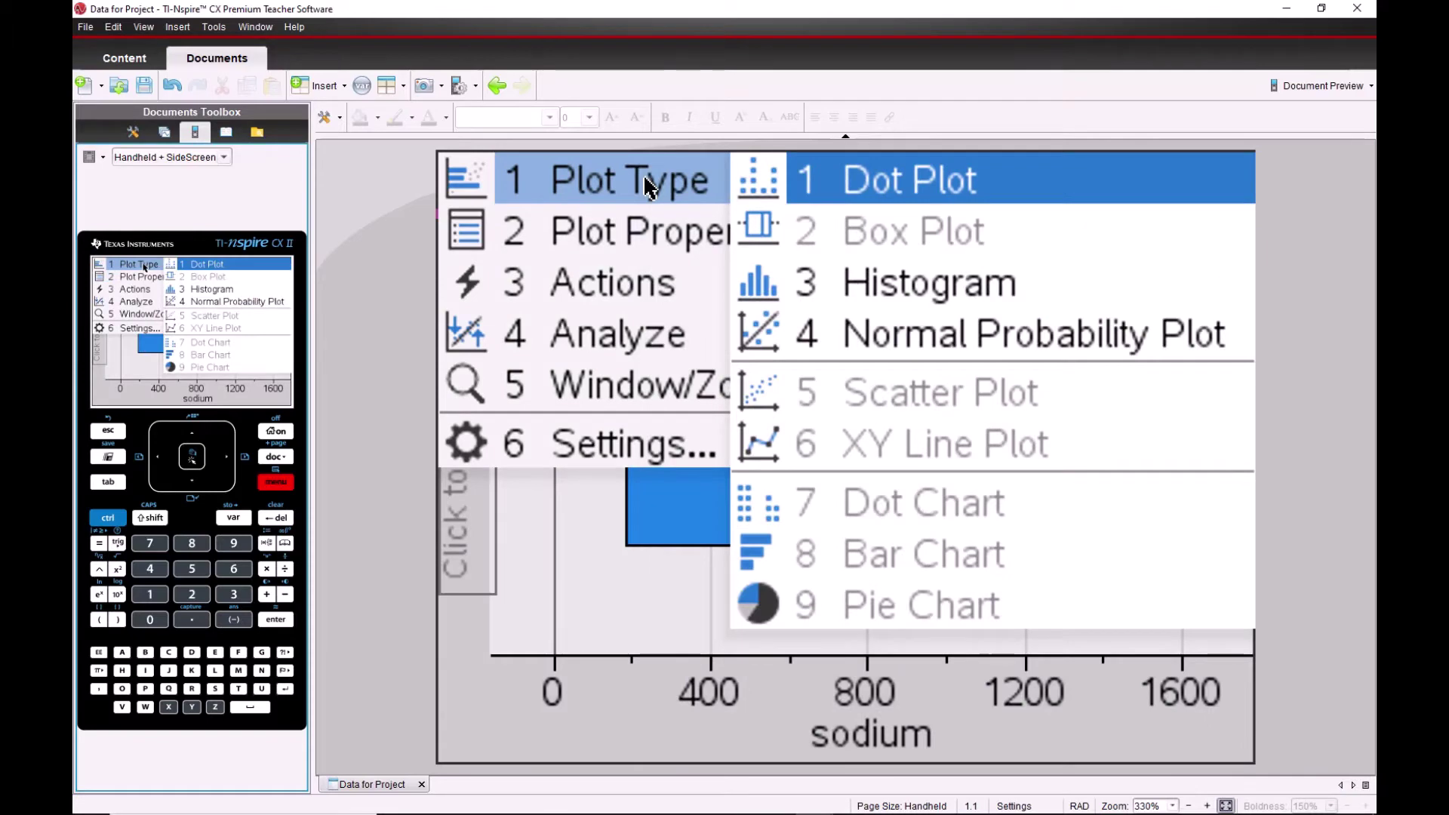
left_click(898, 281)
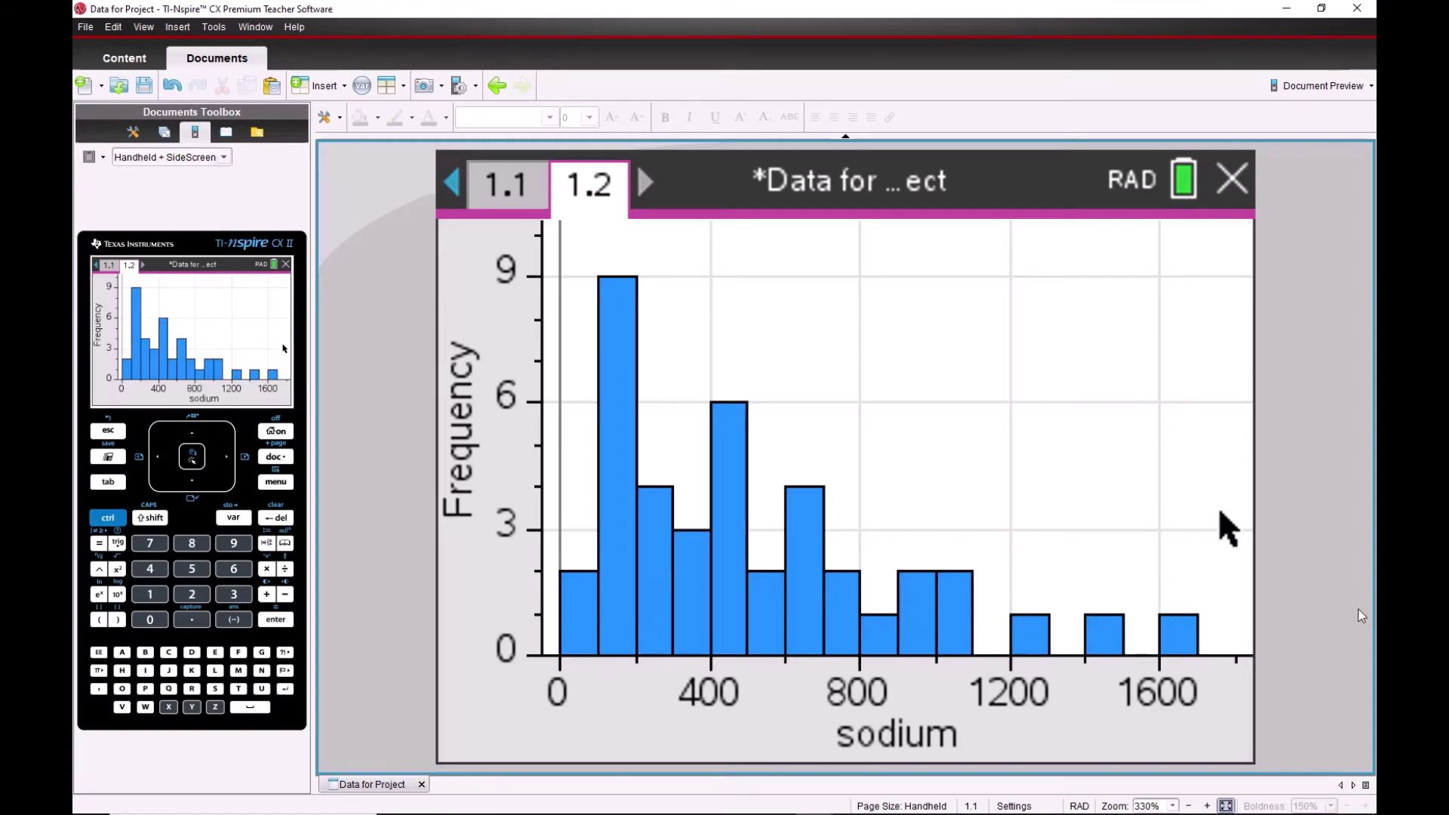
Step: Set the sodium histogram to equal bin widths of 280, keeping the alignment at 0
left_click(275, 483)
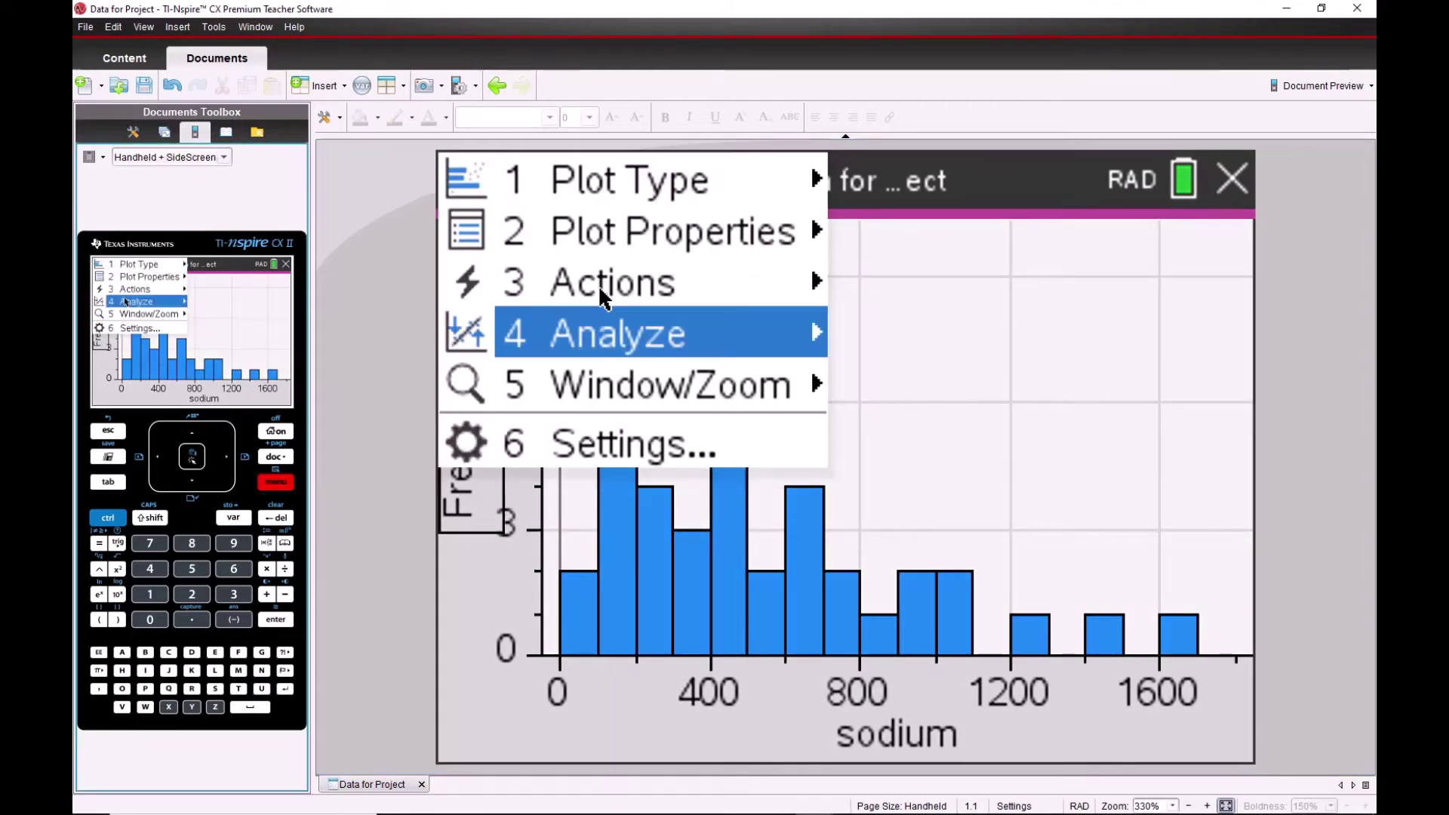
left_click(620, 243)
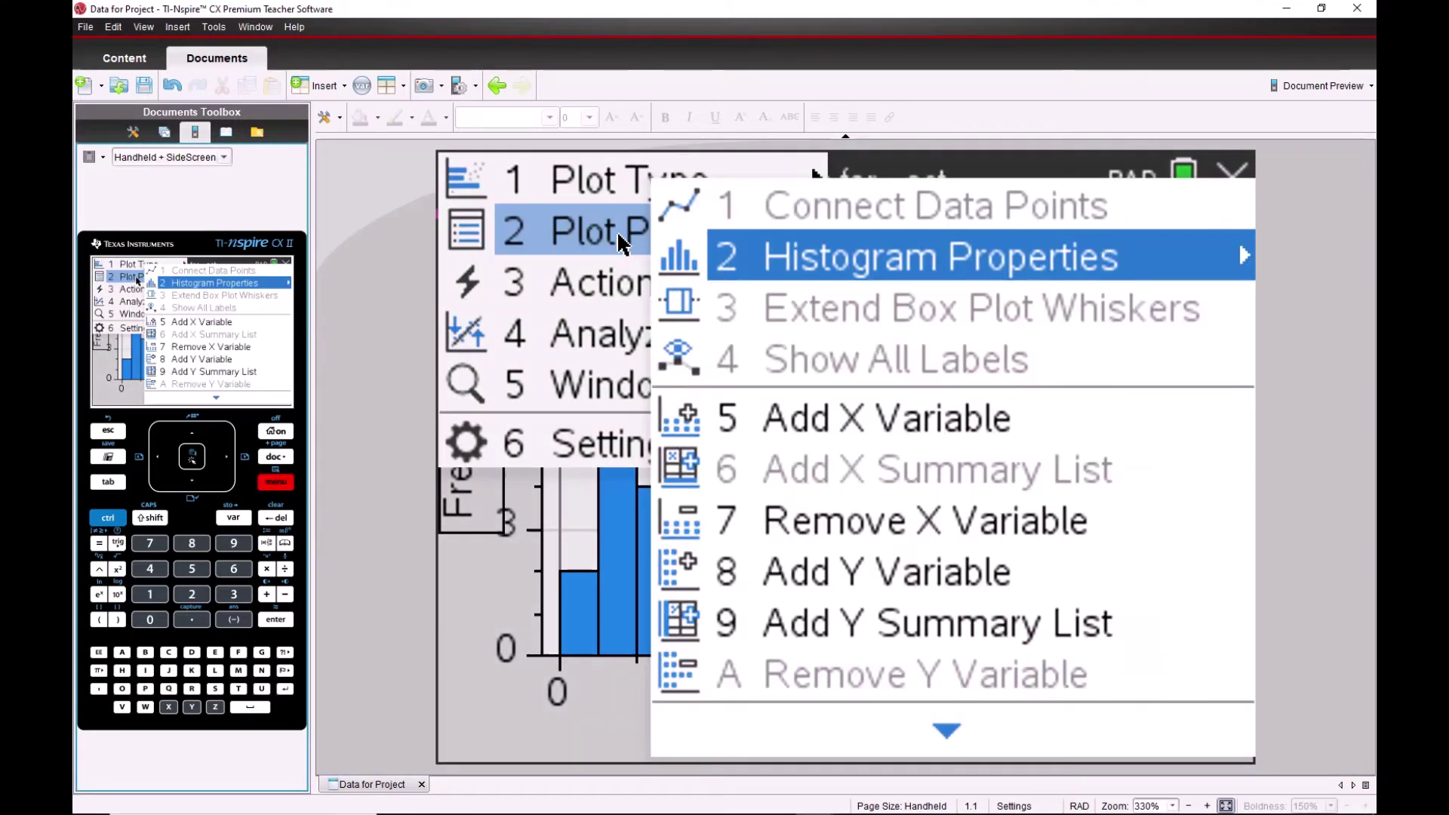
left_click(969, 264)
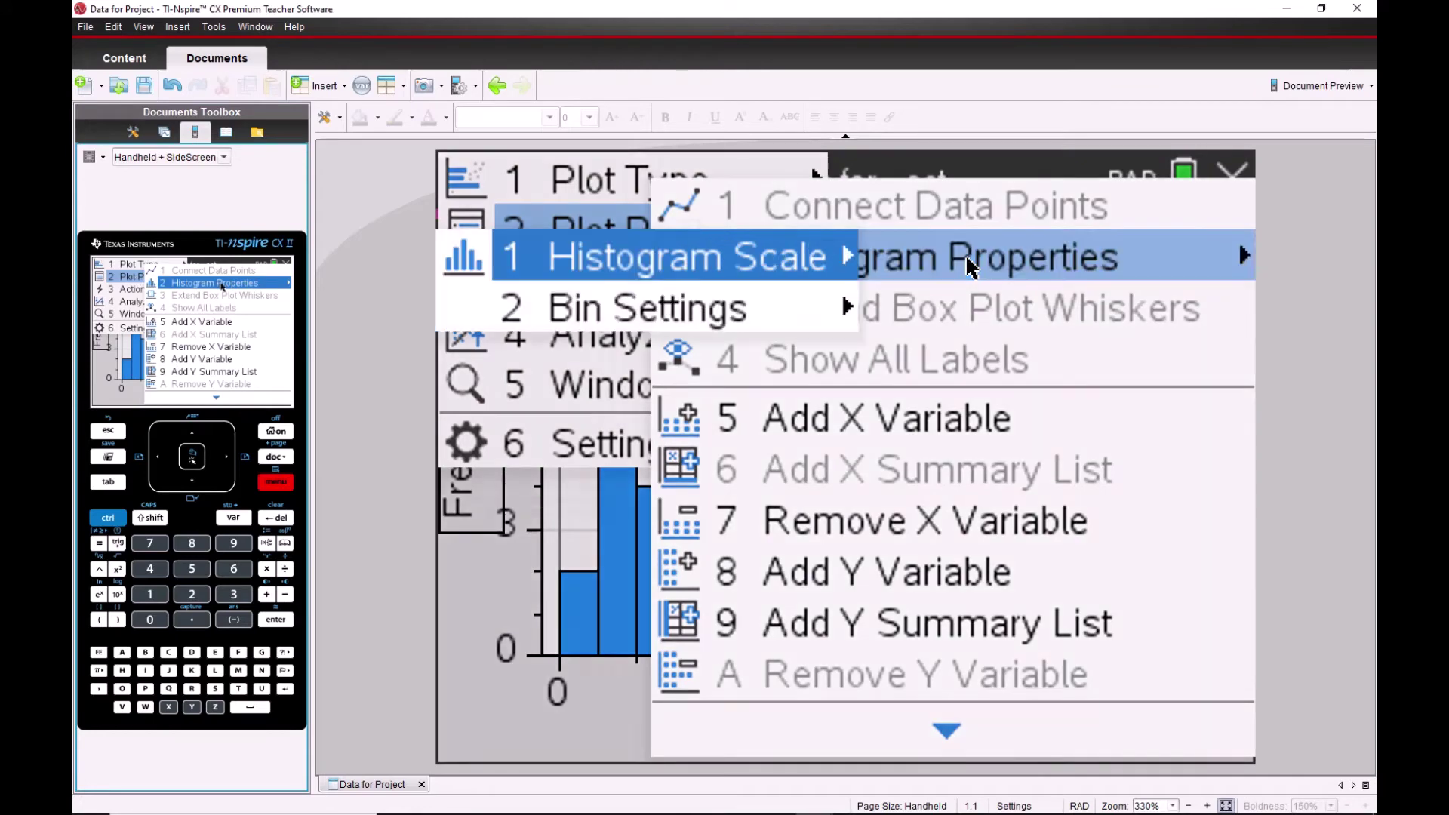
left_click(729, 314)
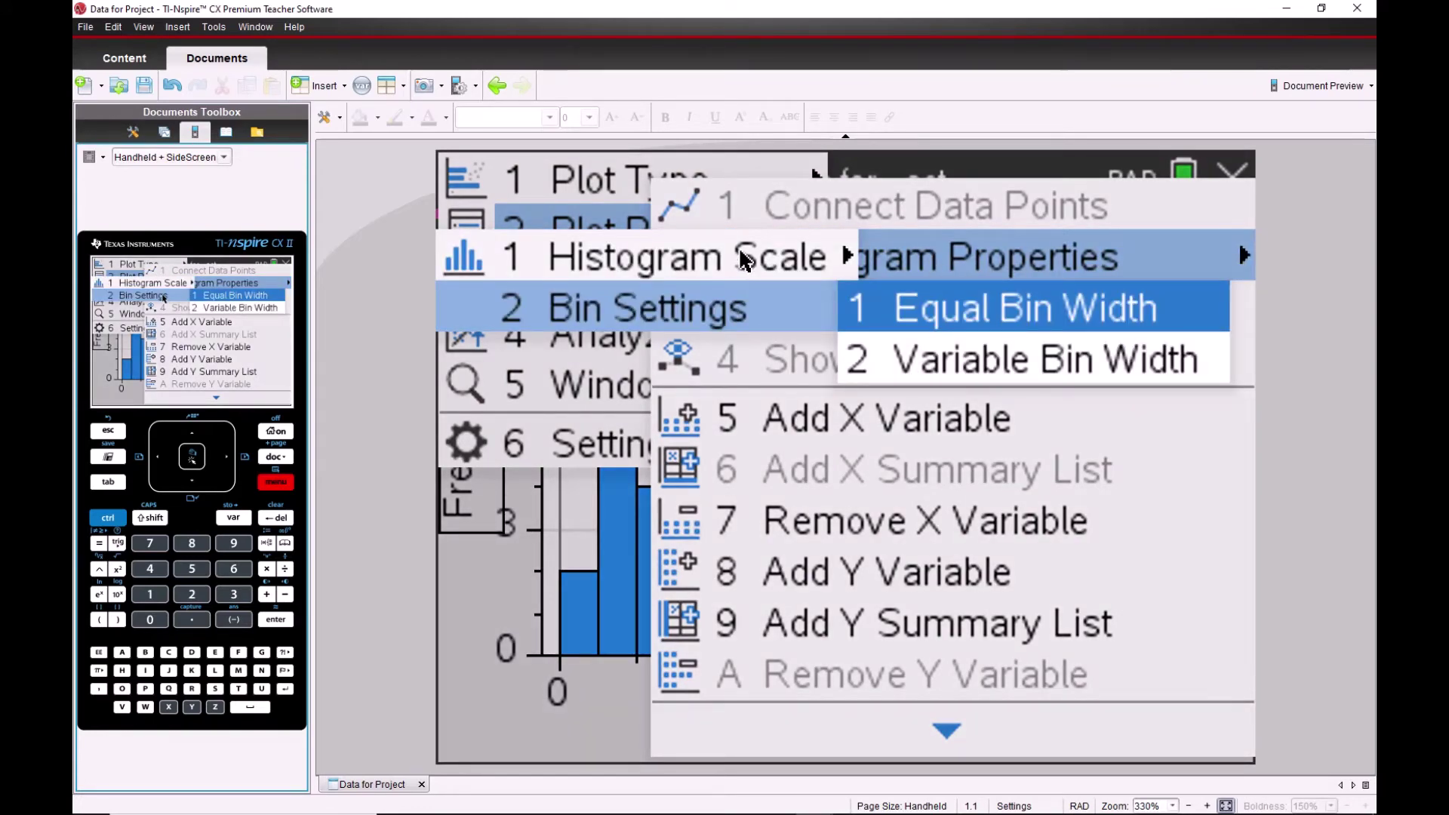
left_click(745, 261)
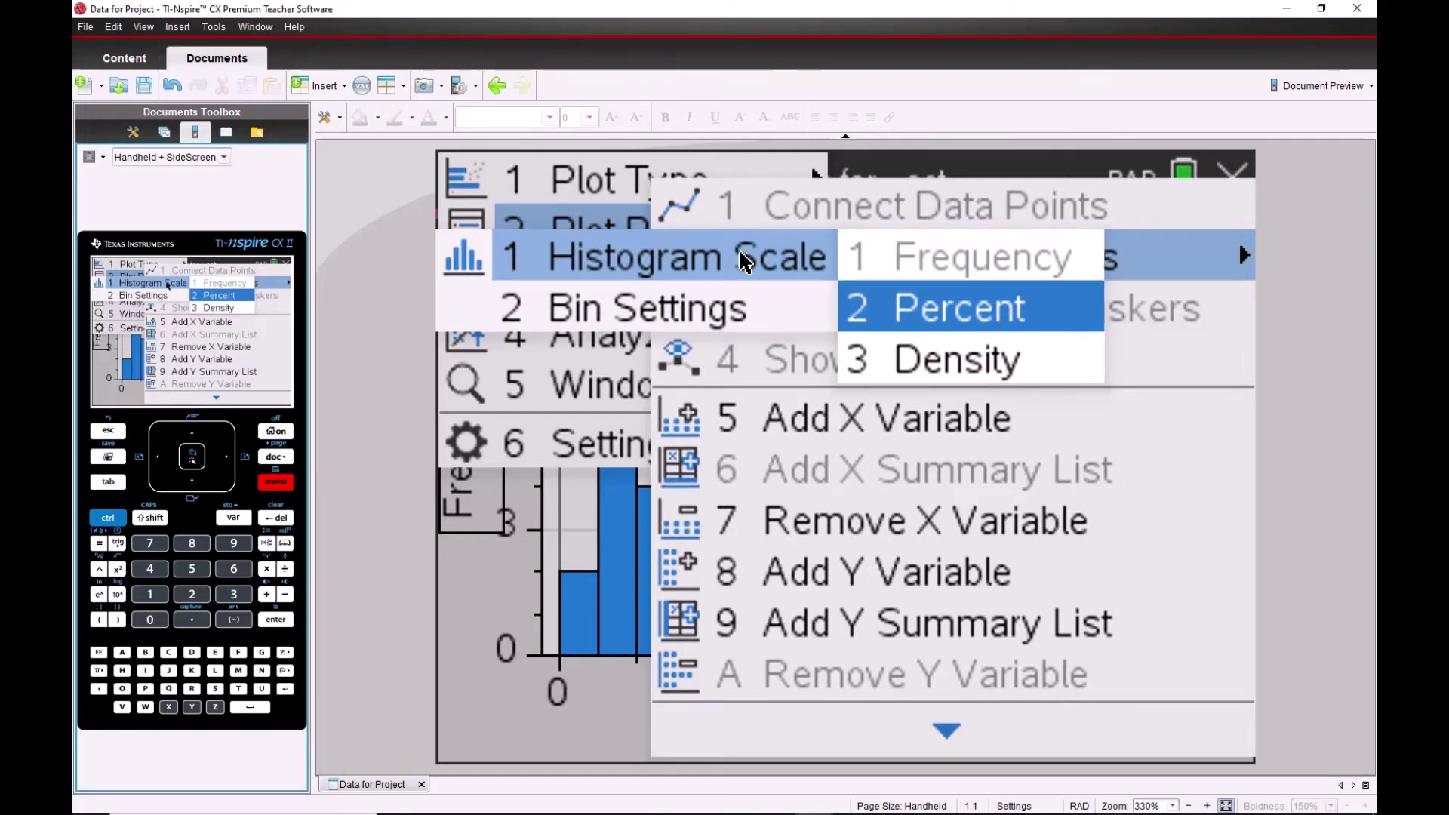
left_click(721, 317)
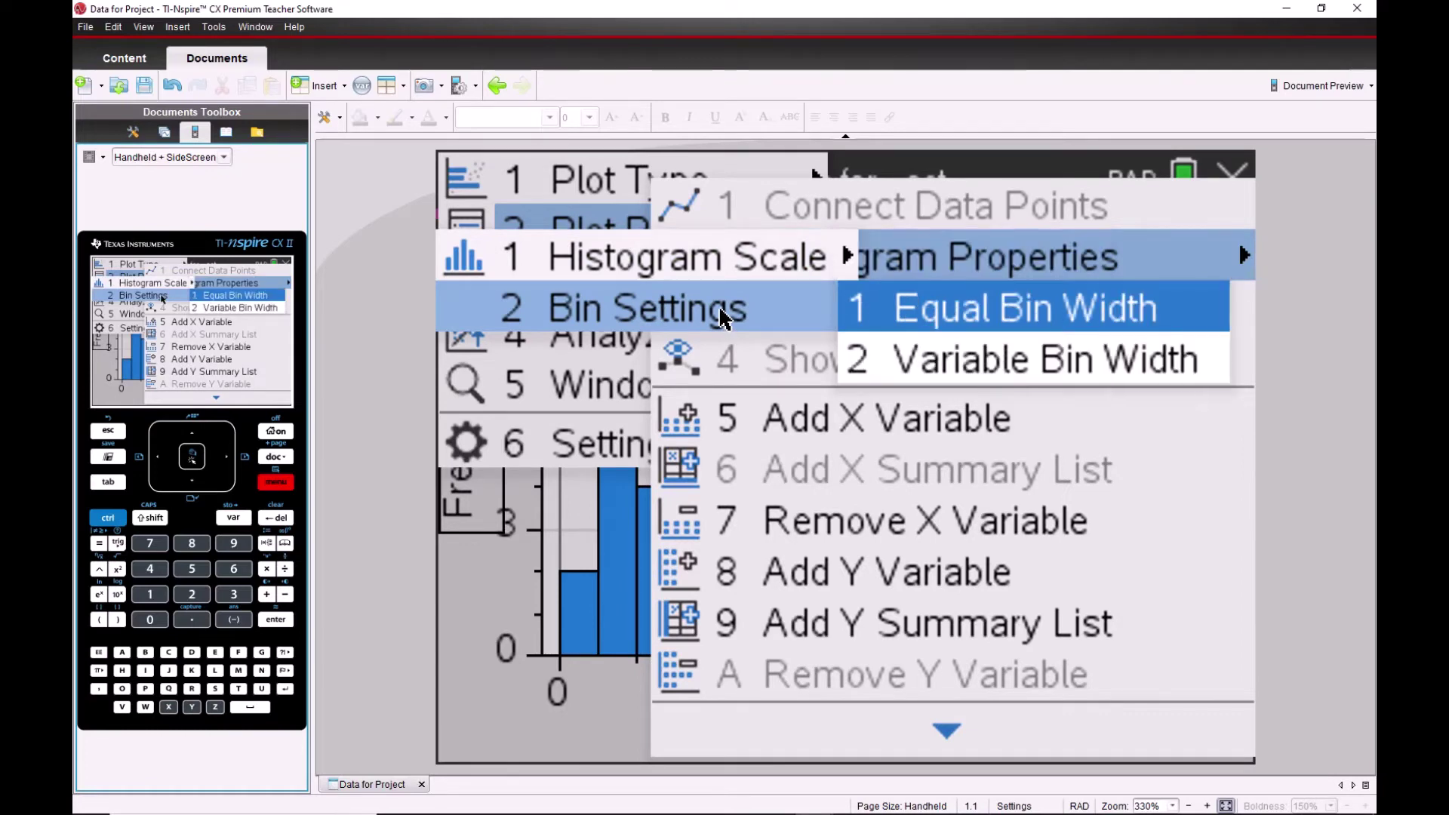
left_click(969, 312)
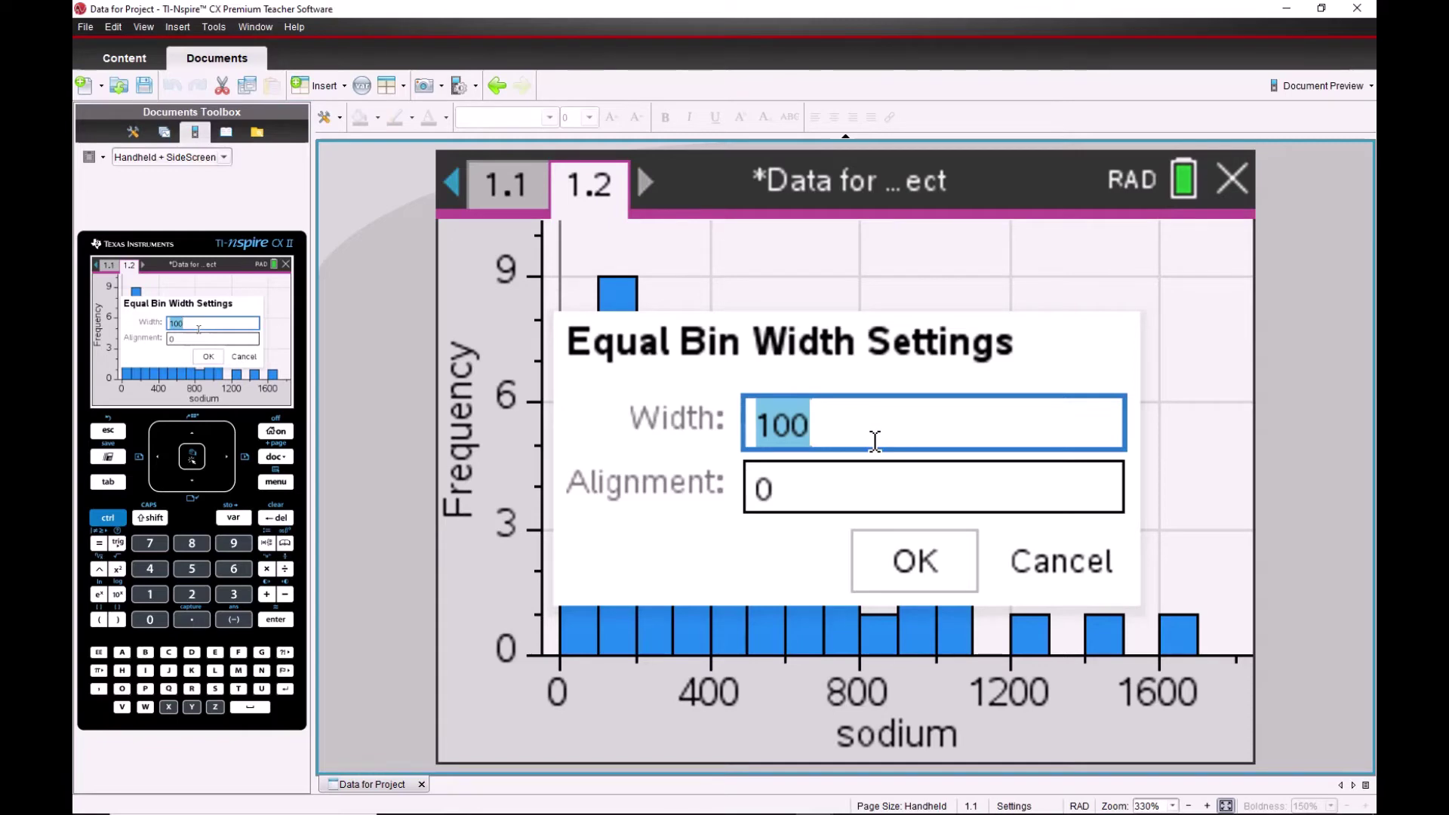
key("BackSpace")
type("2")
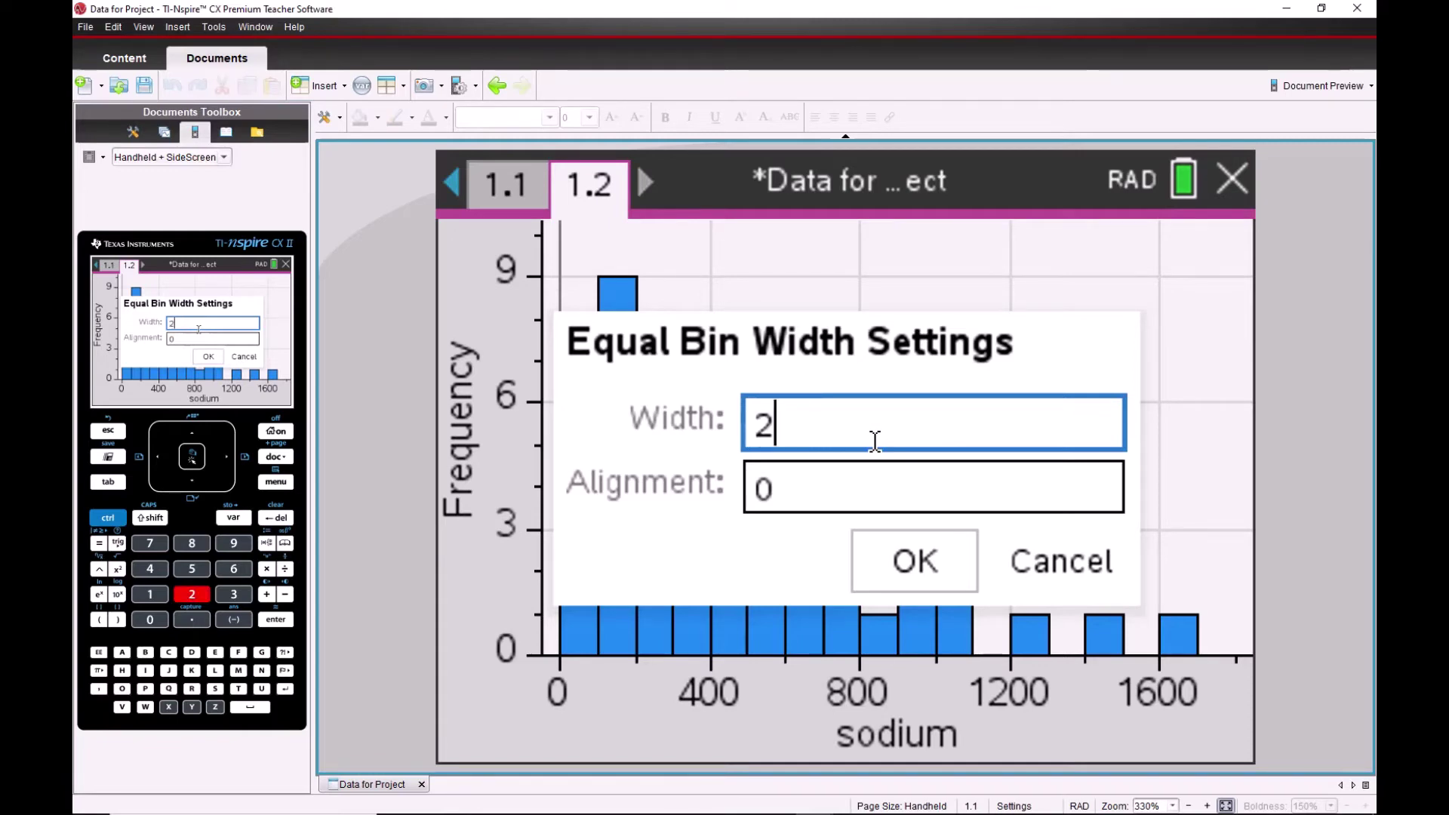
type("80")
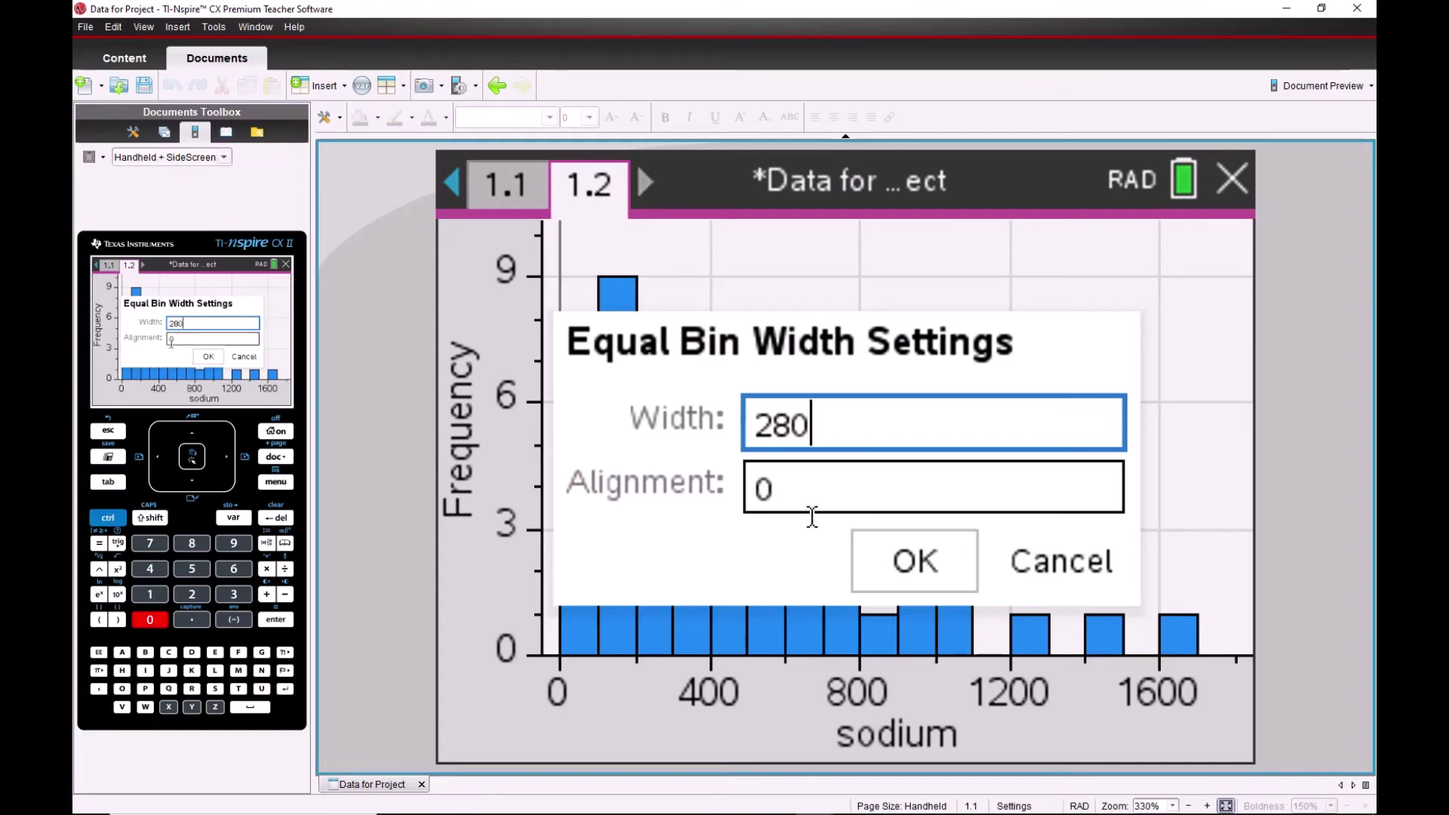
left_click(908, 561)
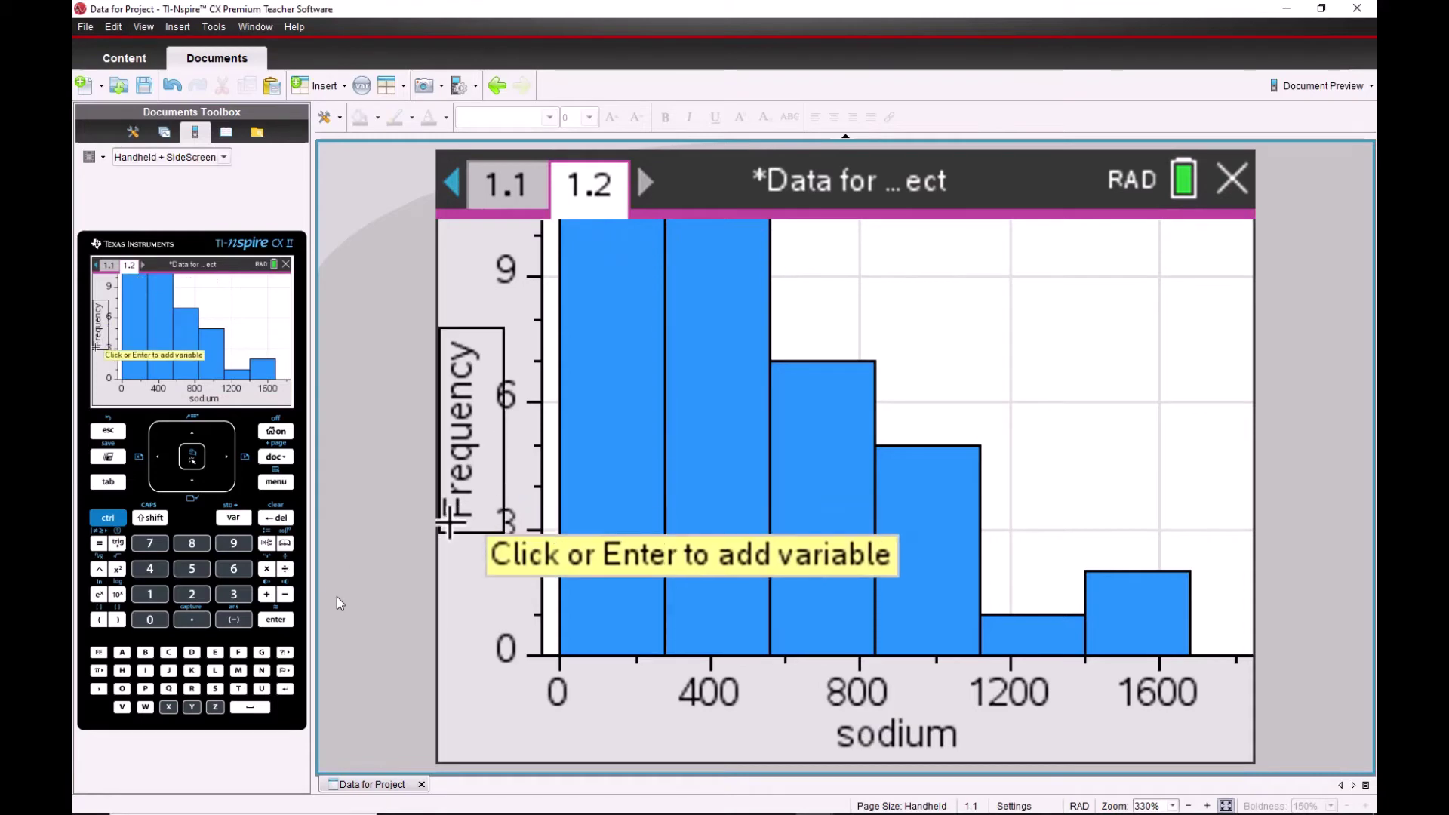
Step: Adjust the histogram's window settings to an XMin of 0 and a YMax of 15
left_click(277, 483)
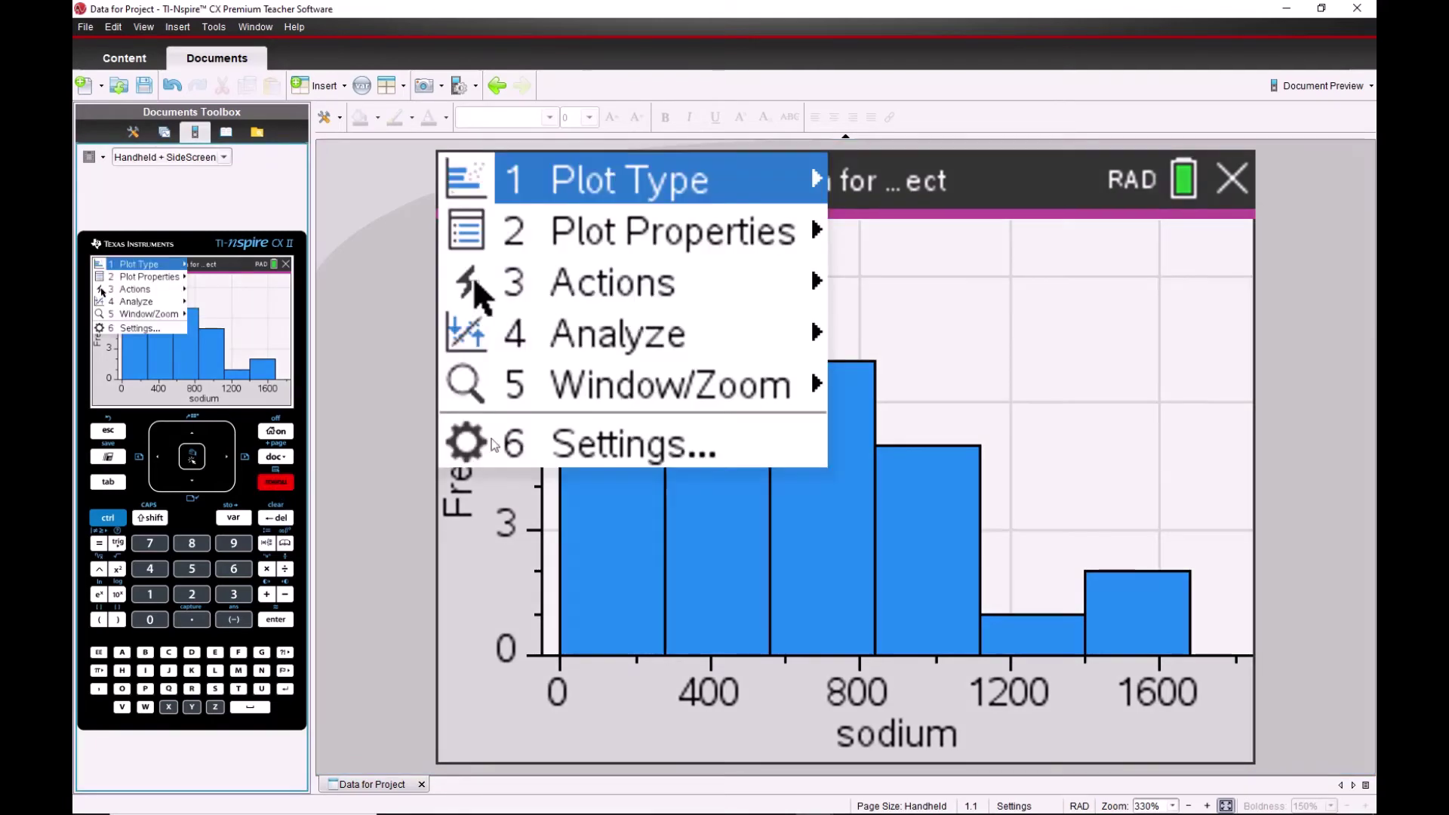
left_click(720, 382)
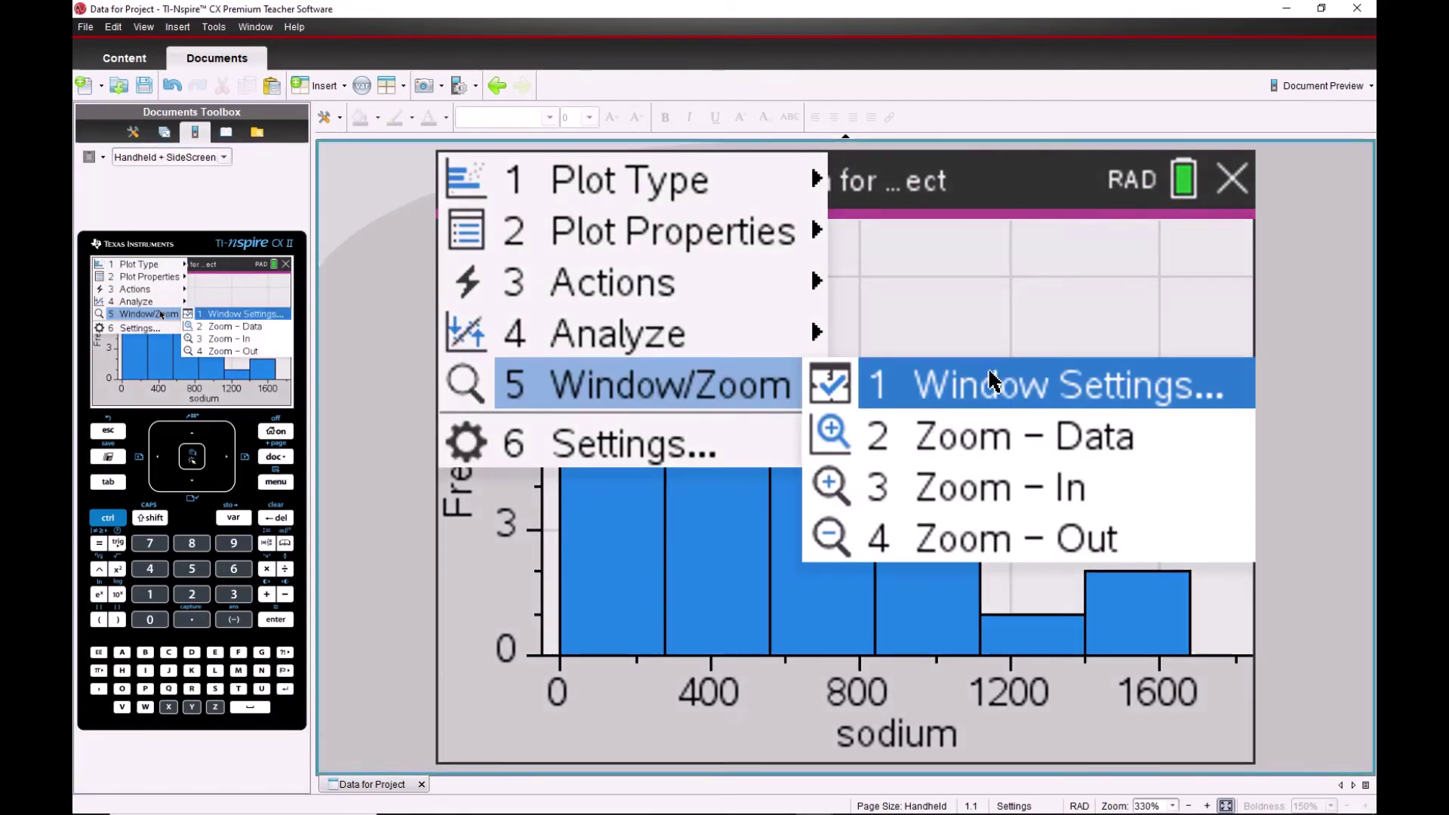
left_click(1026, 388)
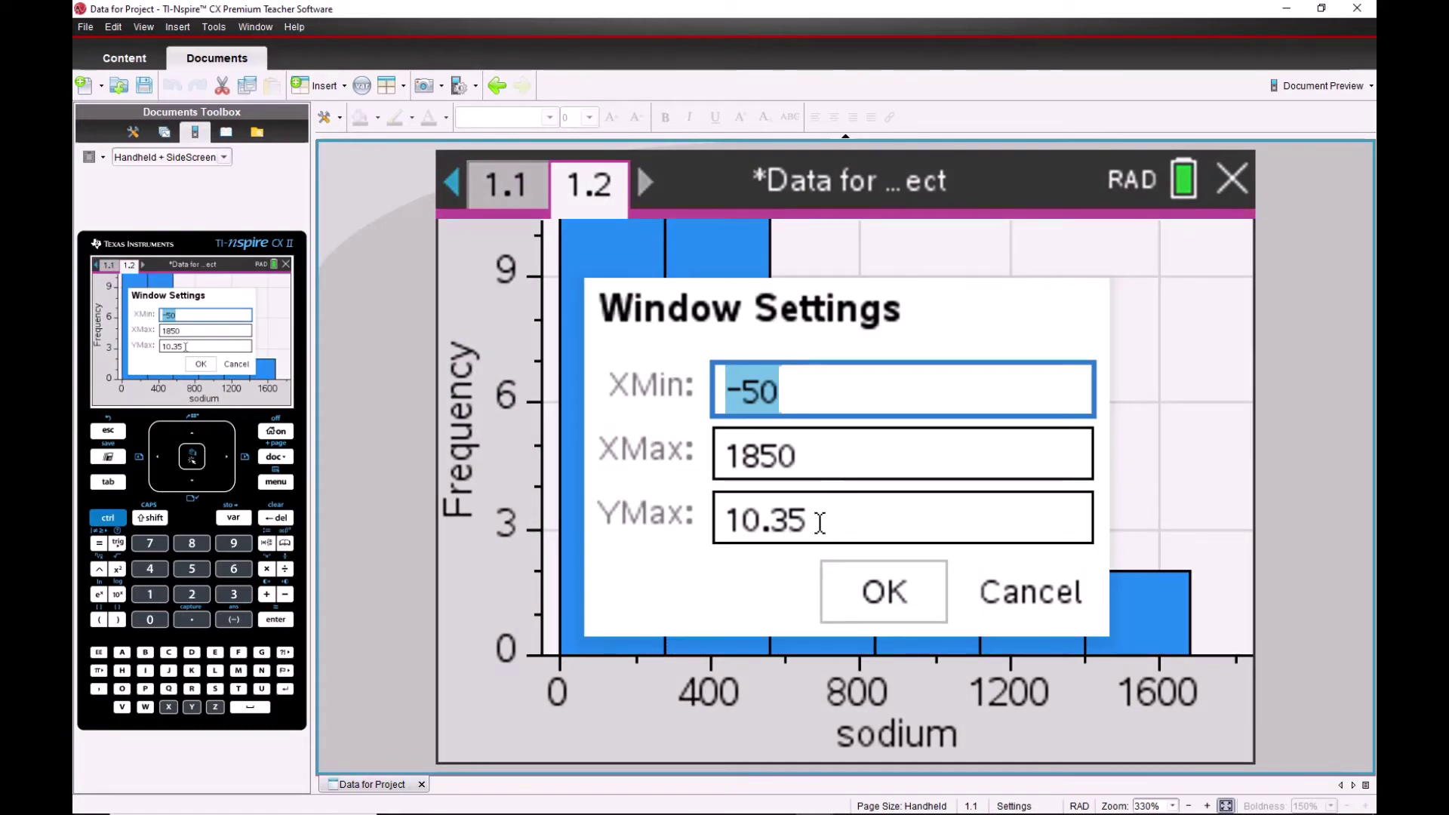
left_click_drag(818, 518, 715, 505)
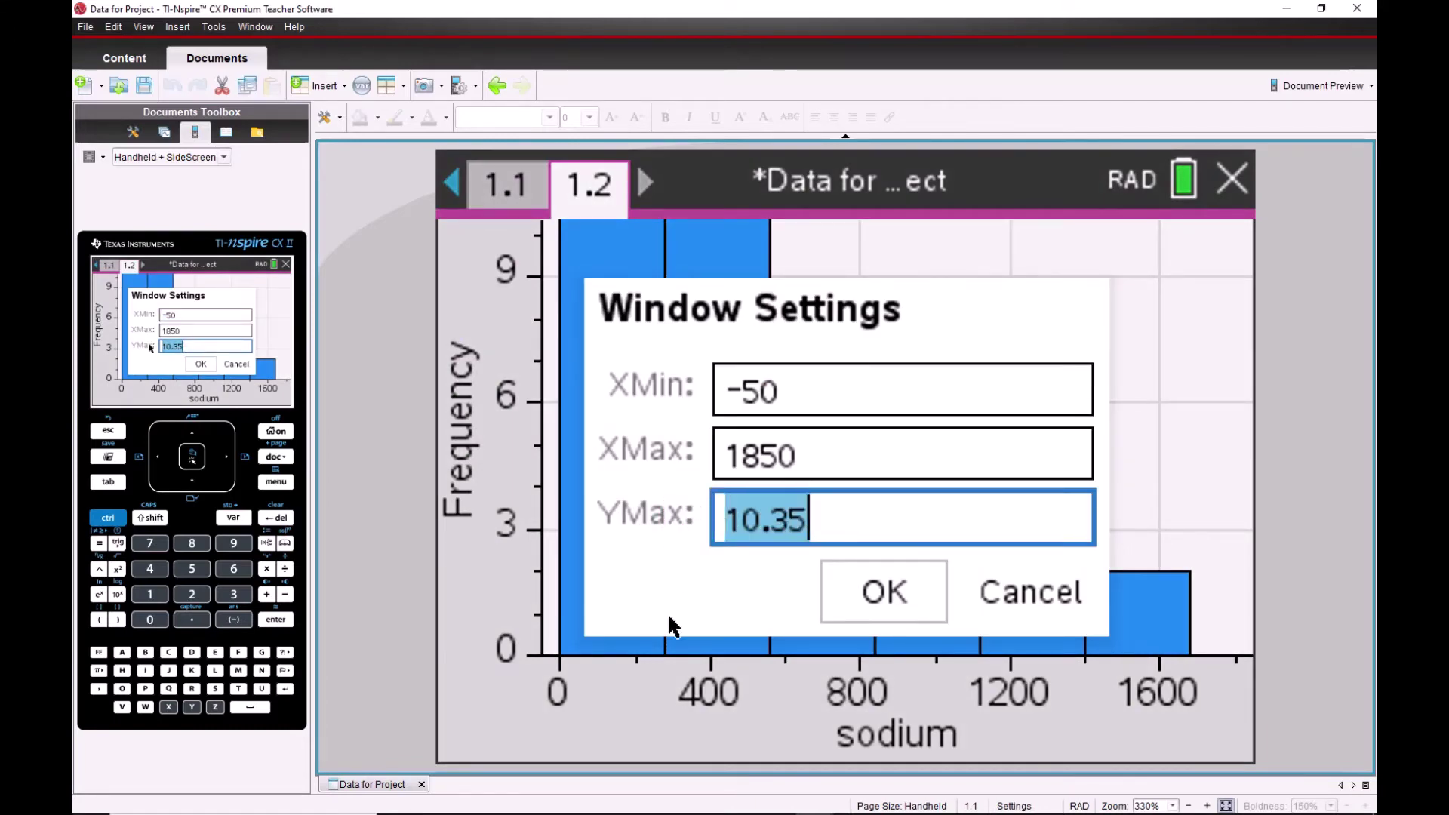
key("BackSpace")
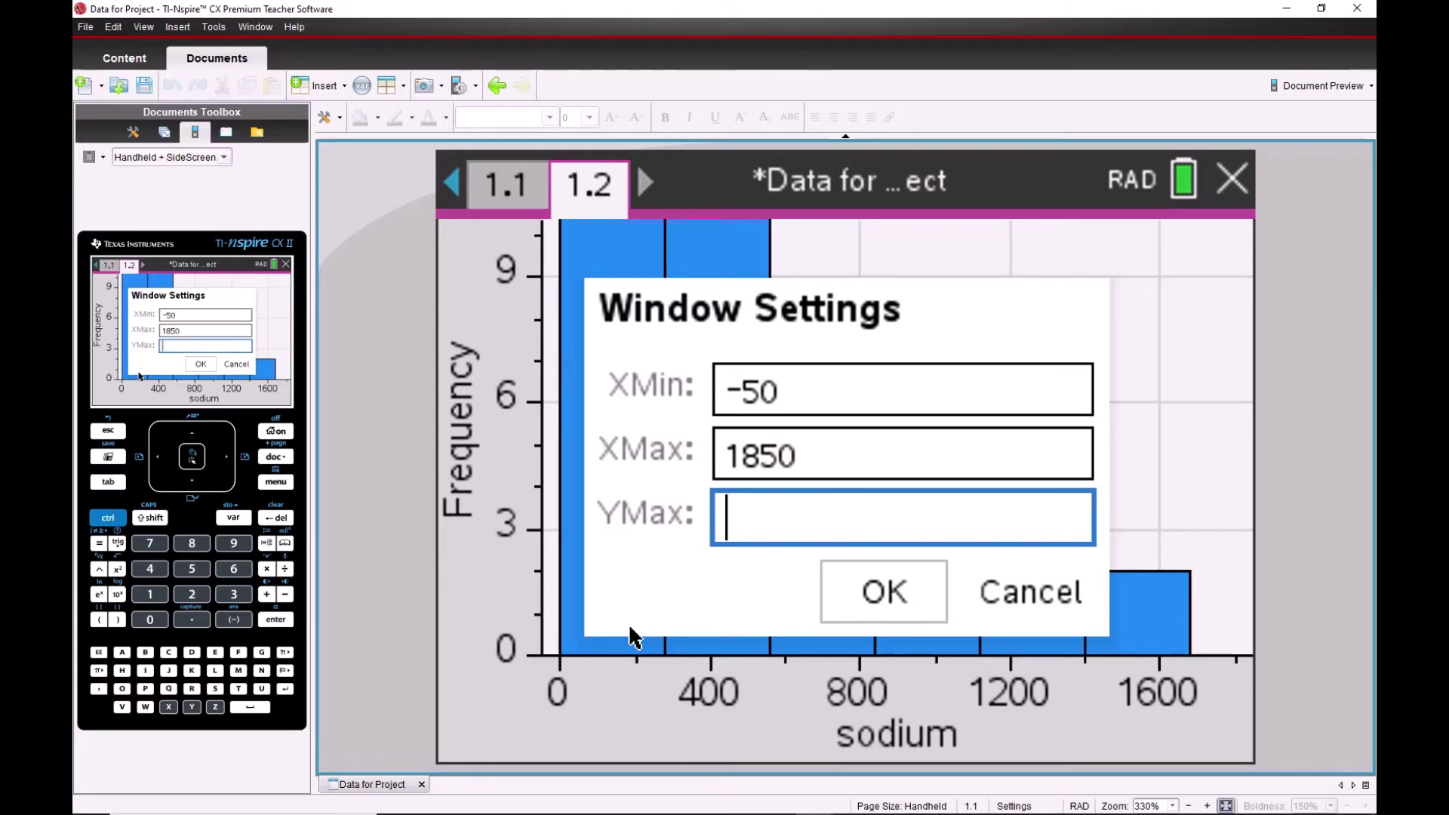
type("15")
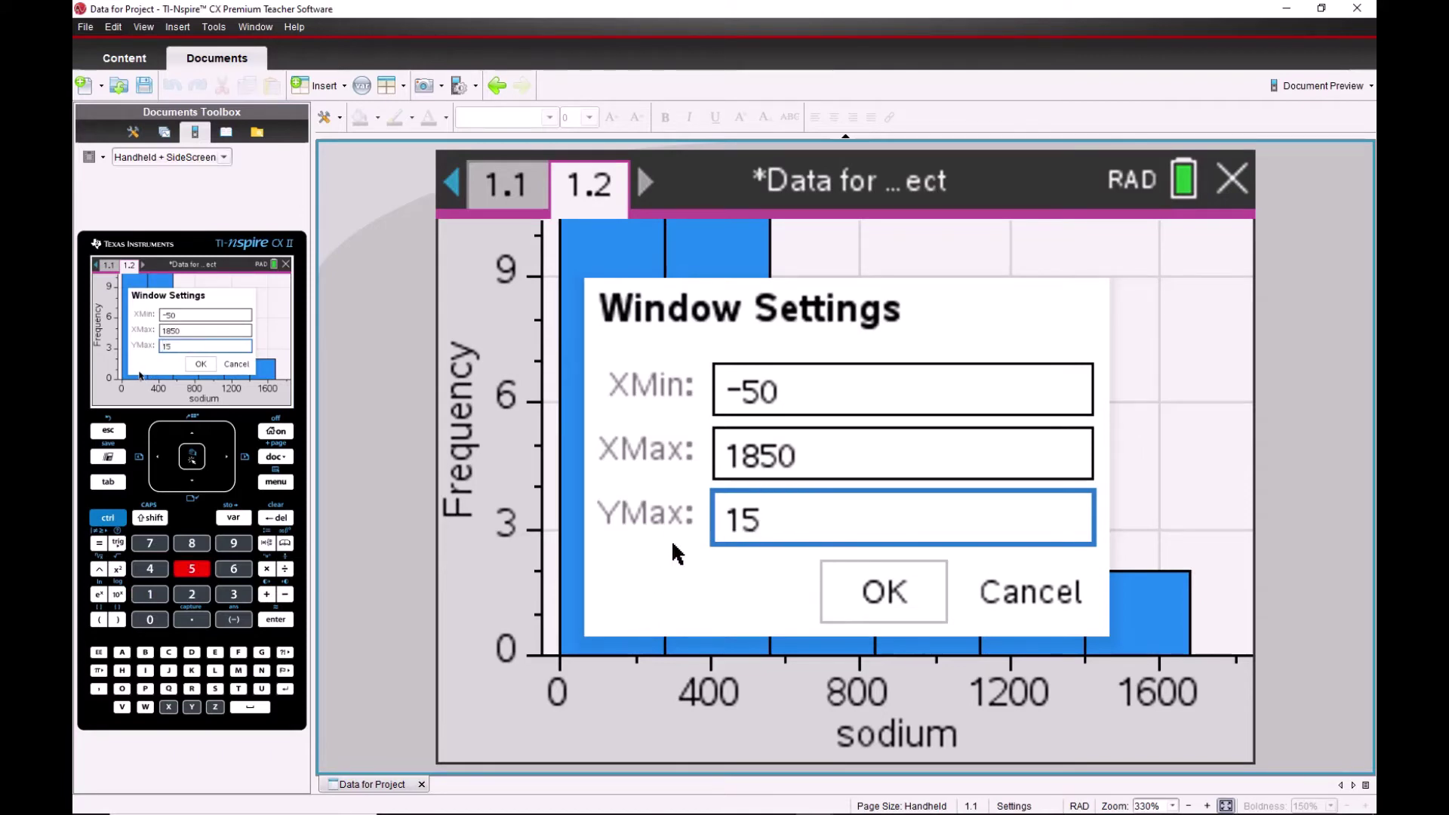
left_click_drag(798, 390, 730, 392)
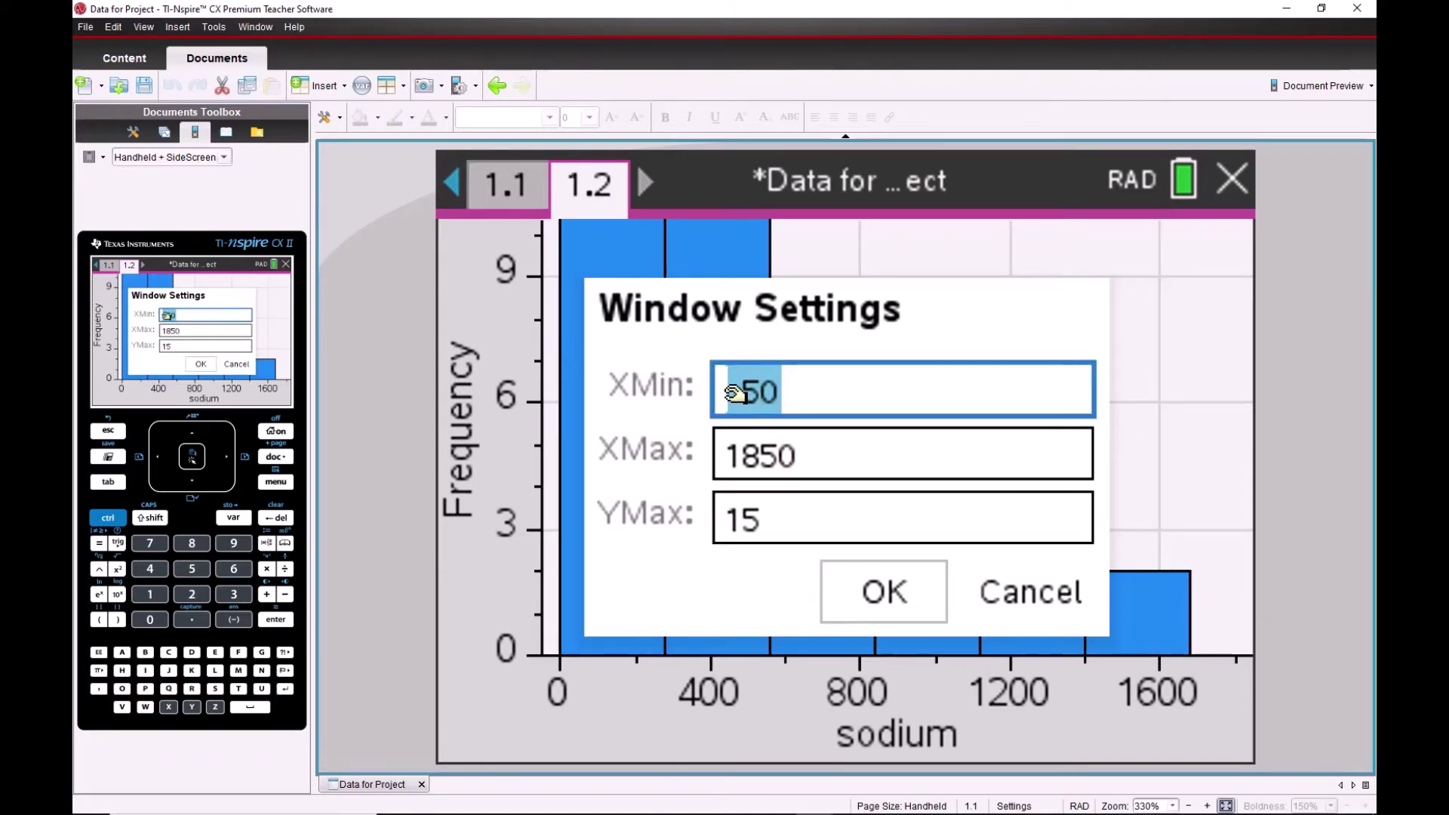
key("BackSpace")
type("0")
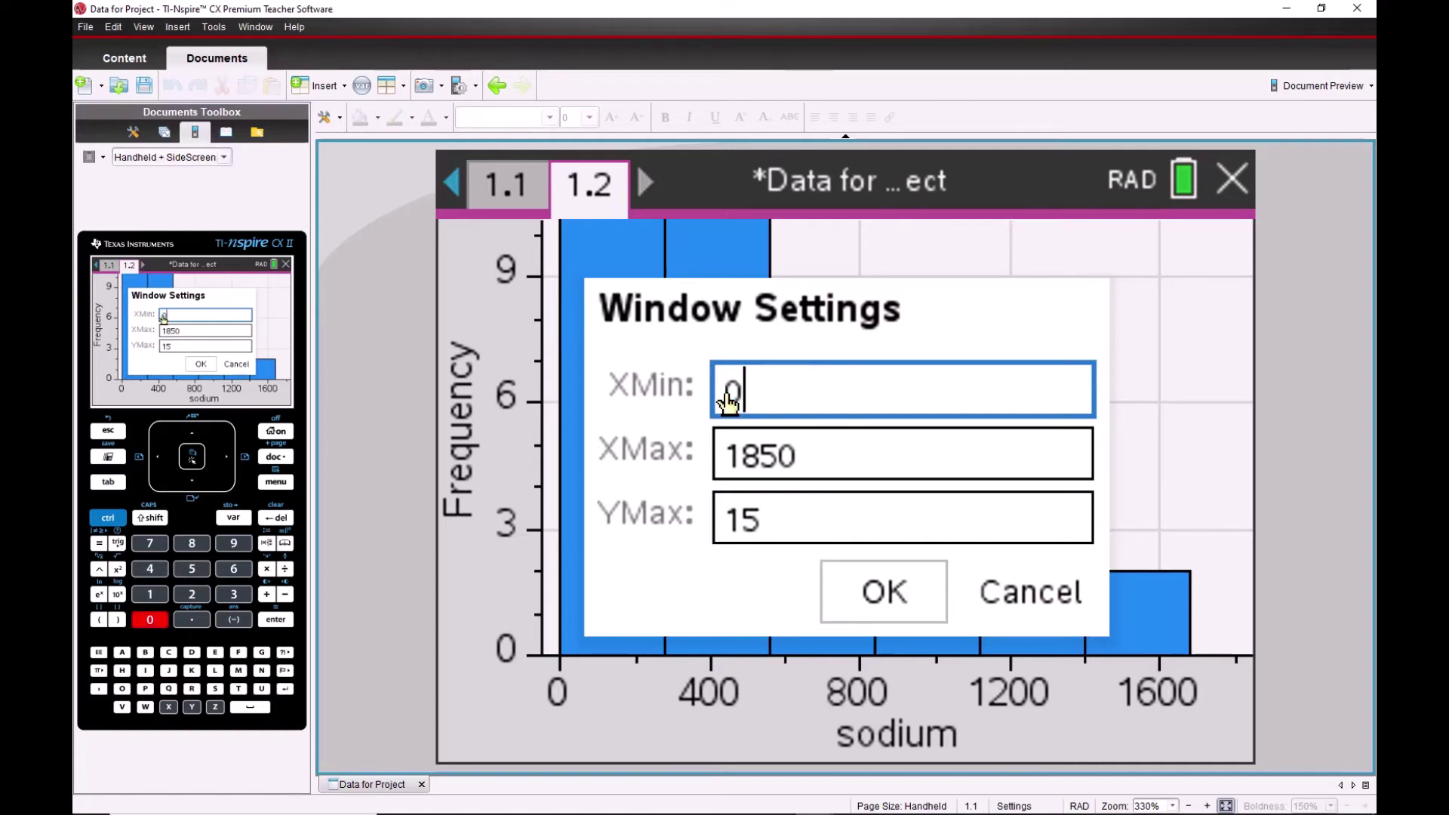
left_click(864, 589)
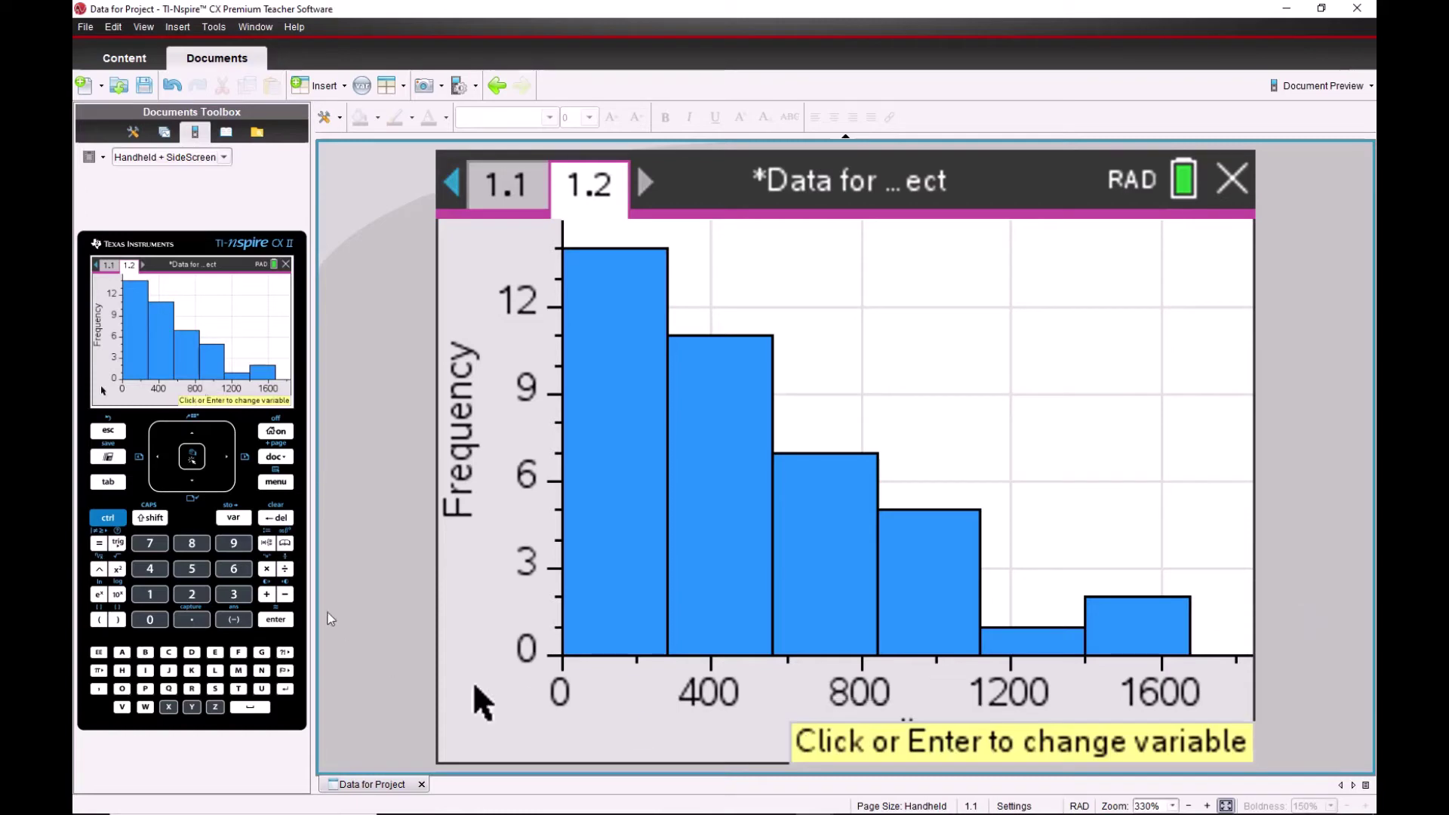
Step: Capture the sodium histogram page, view the image in the Screen Capture window, and close that window
left_click(428, 88)
left_click(460, 111)
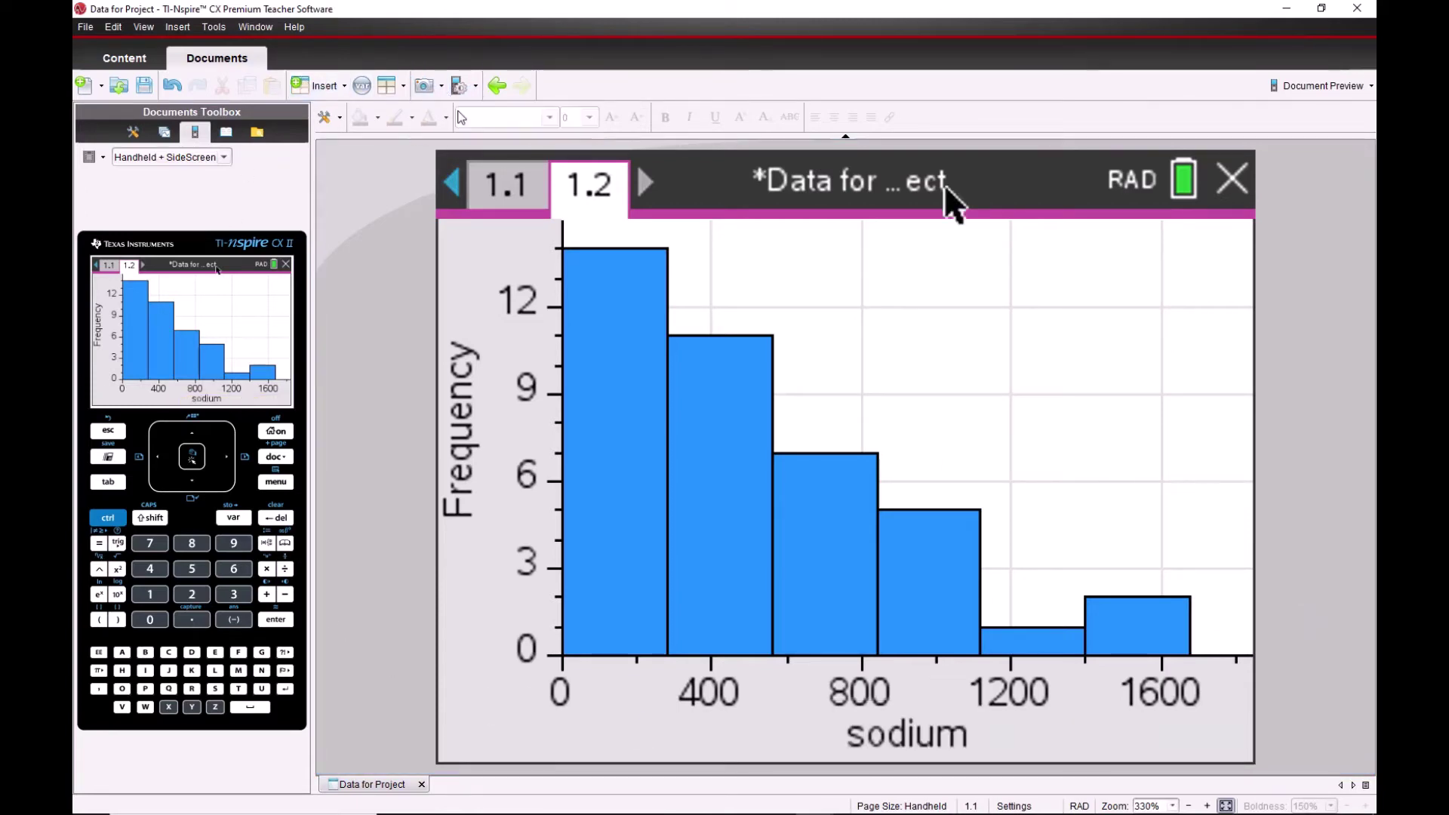
mouse_move(980, 807)
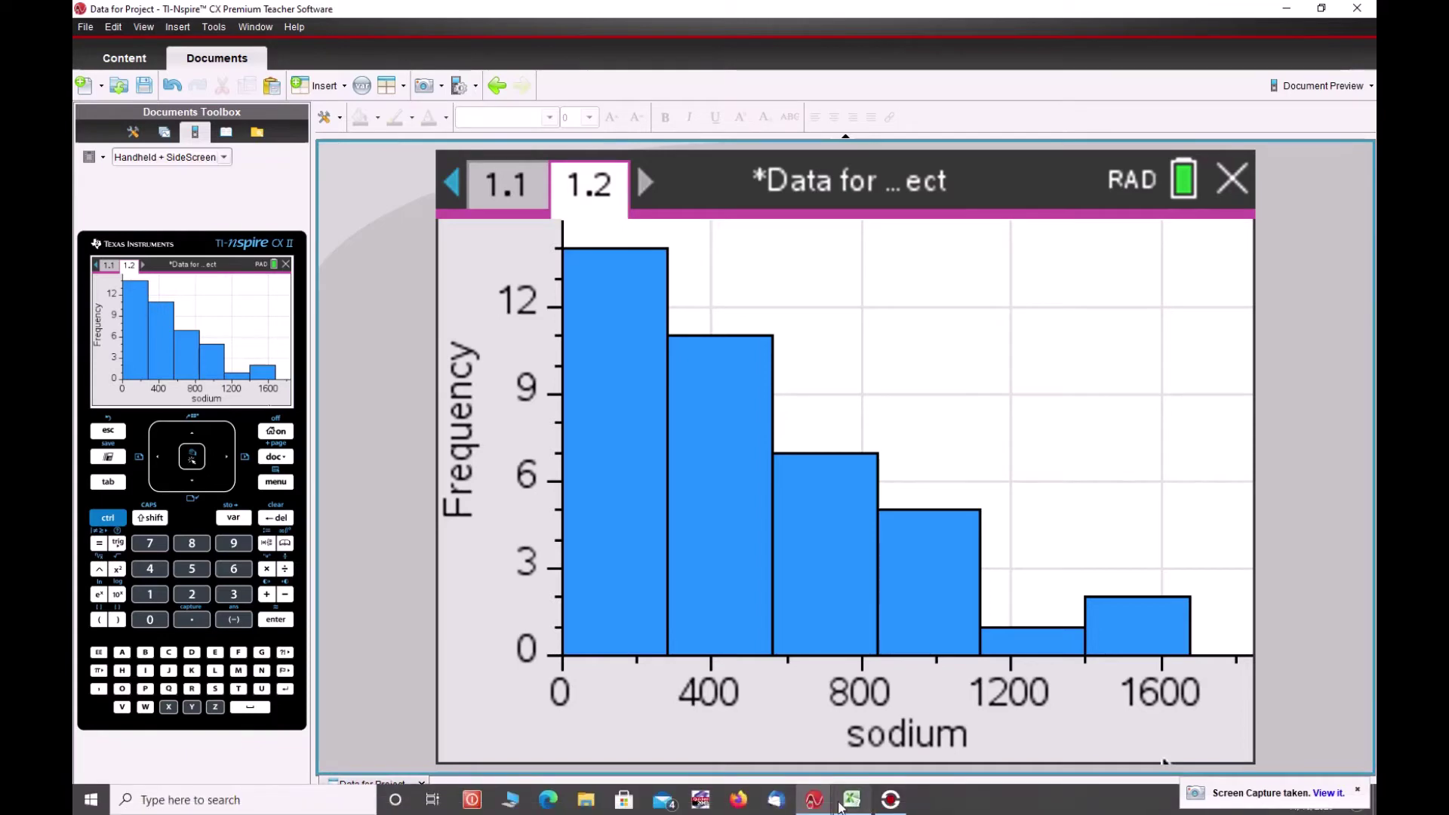
mouse_move(818, 804)
left_click(897, 721)
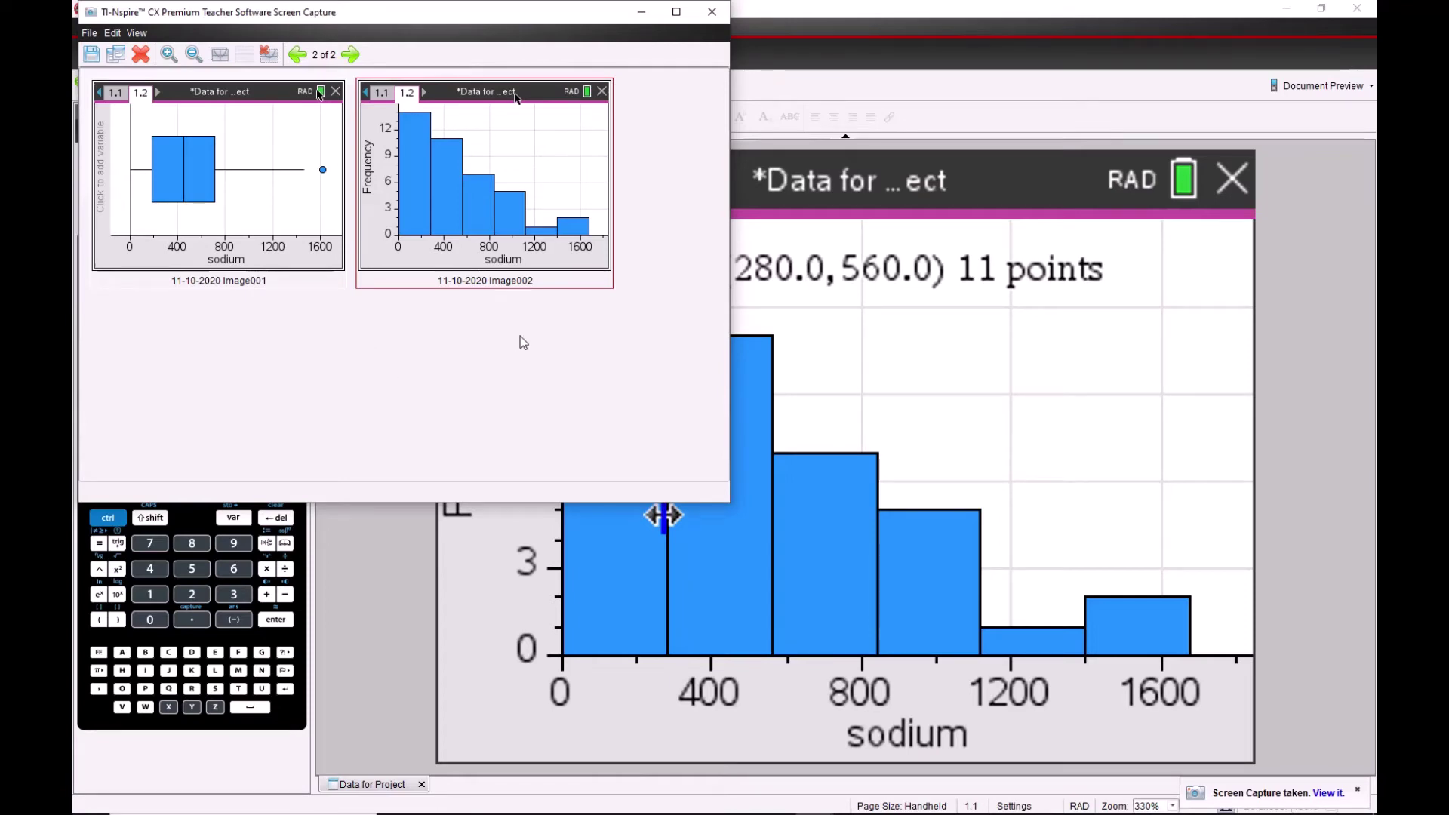
left_click(712, 12)
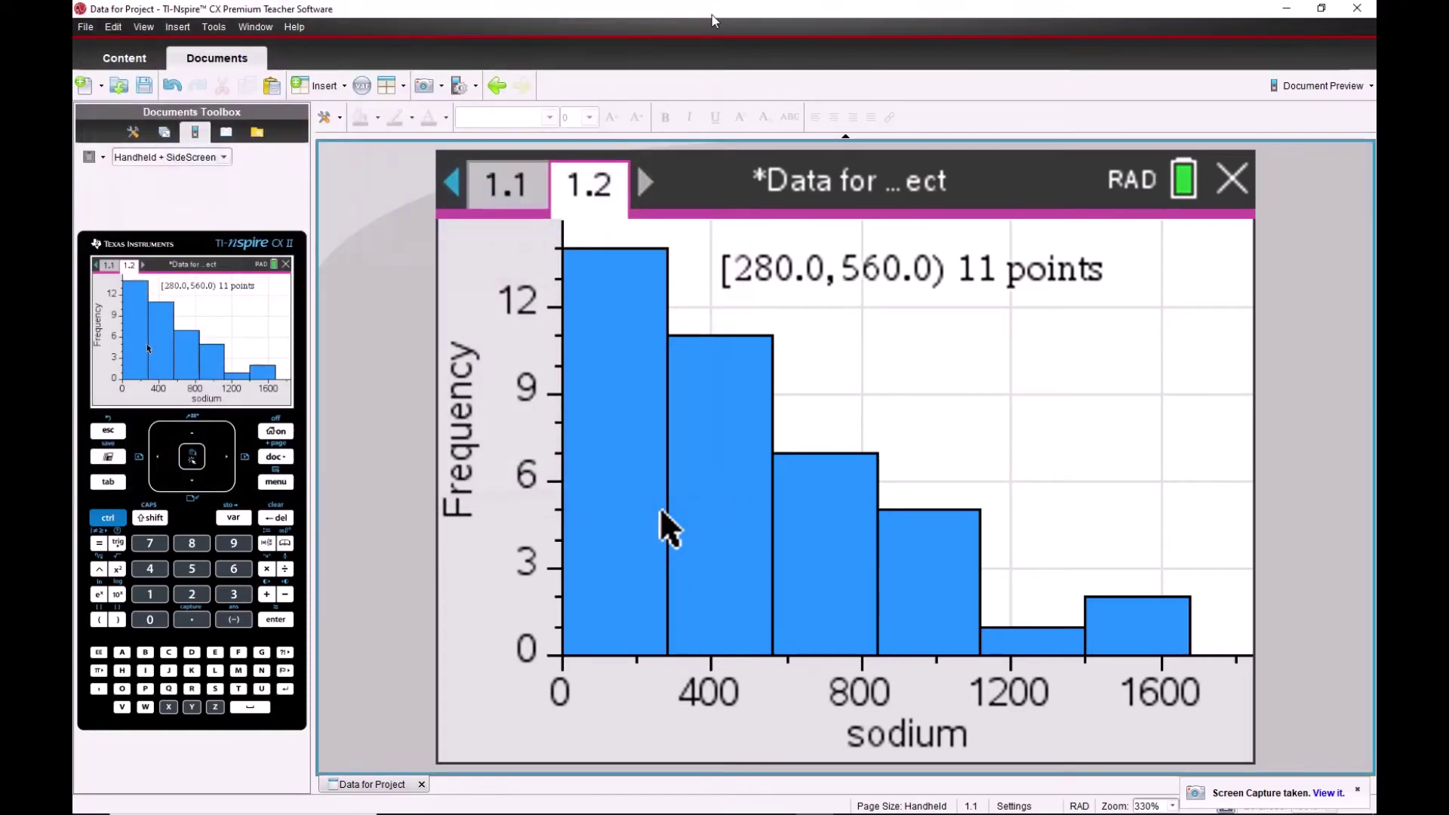
mouse_move(845, 811)
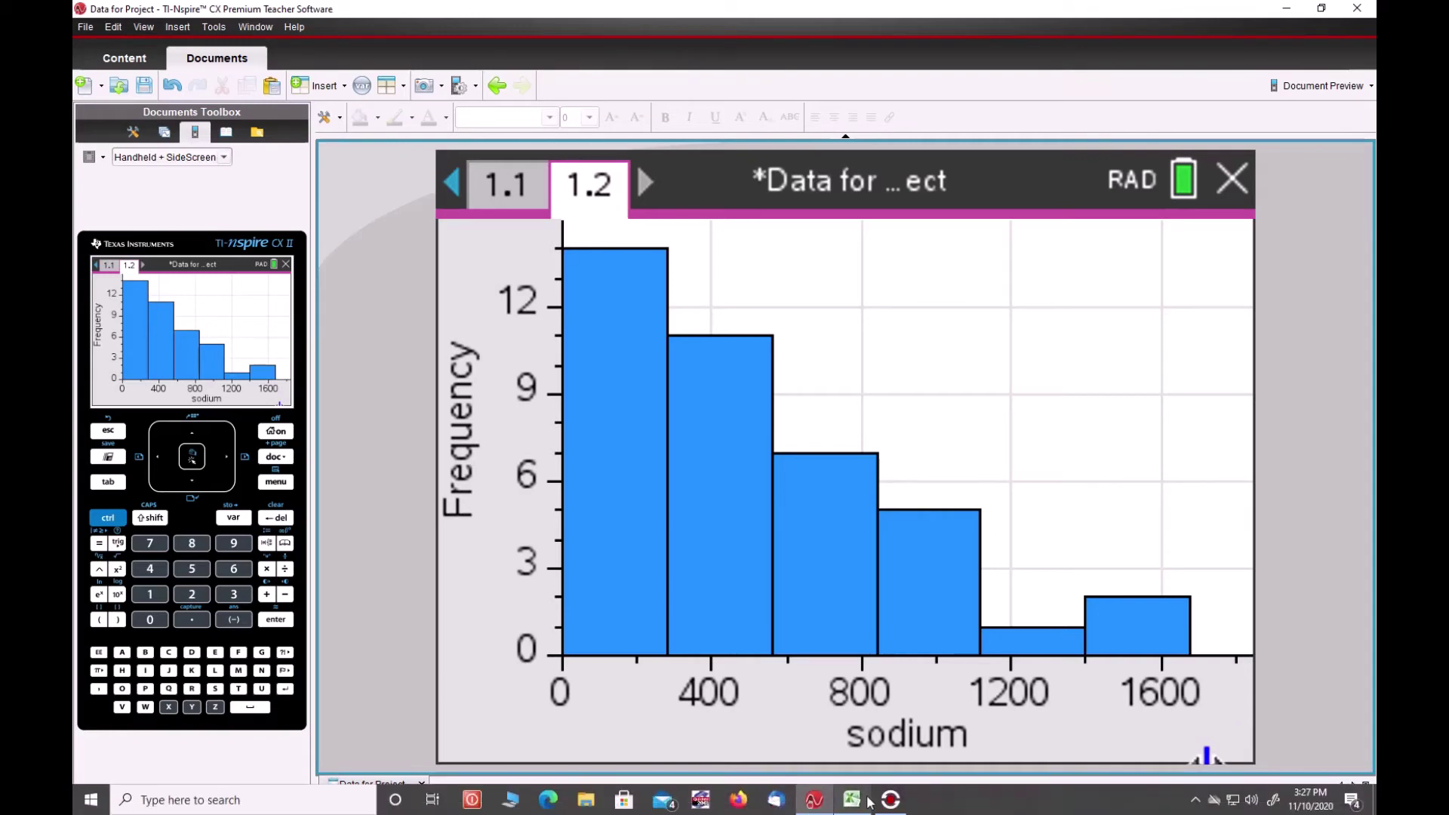
left_click(891, 799)
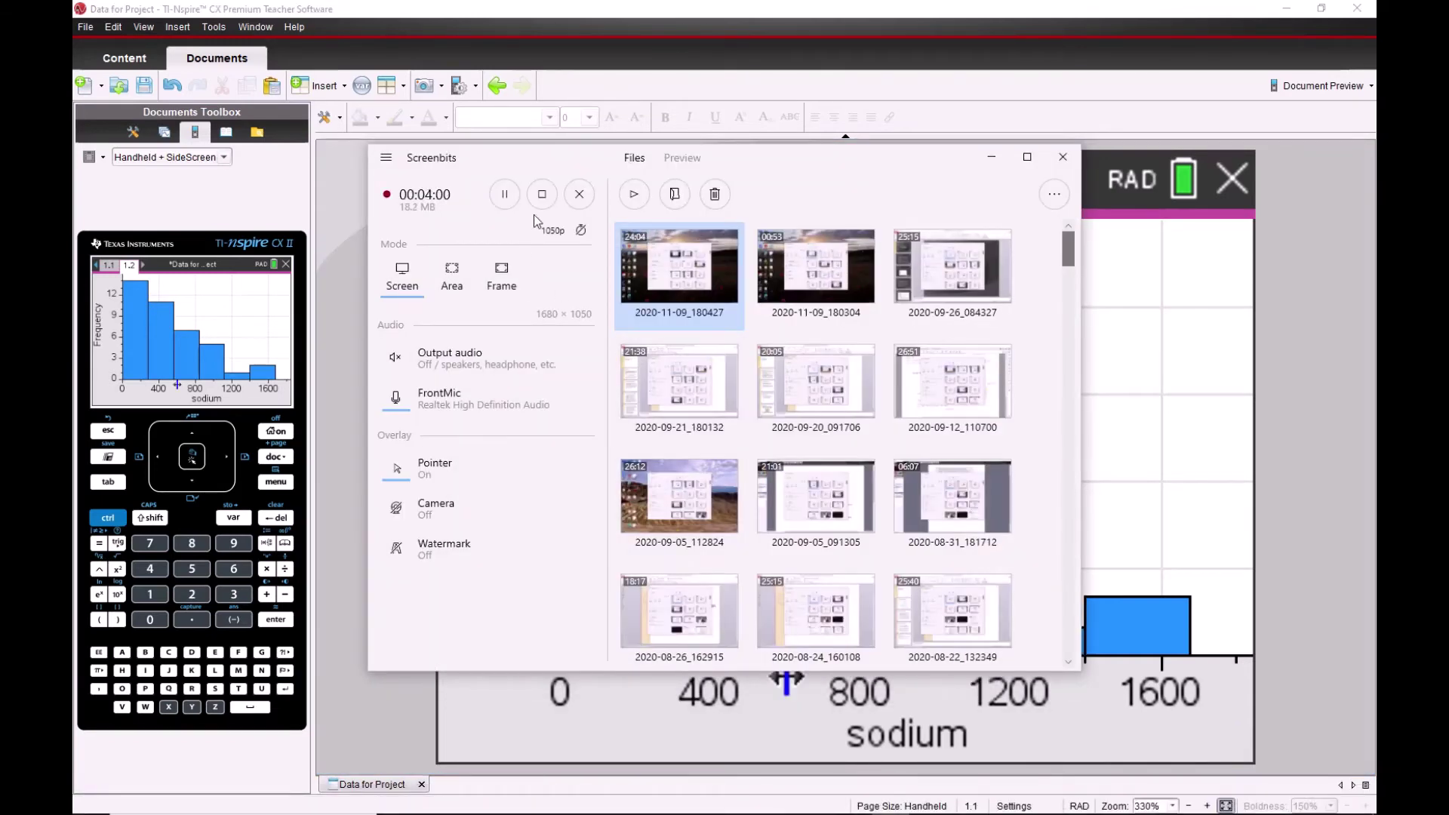
left_click(543, 196)
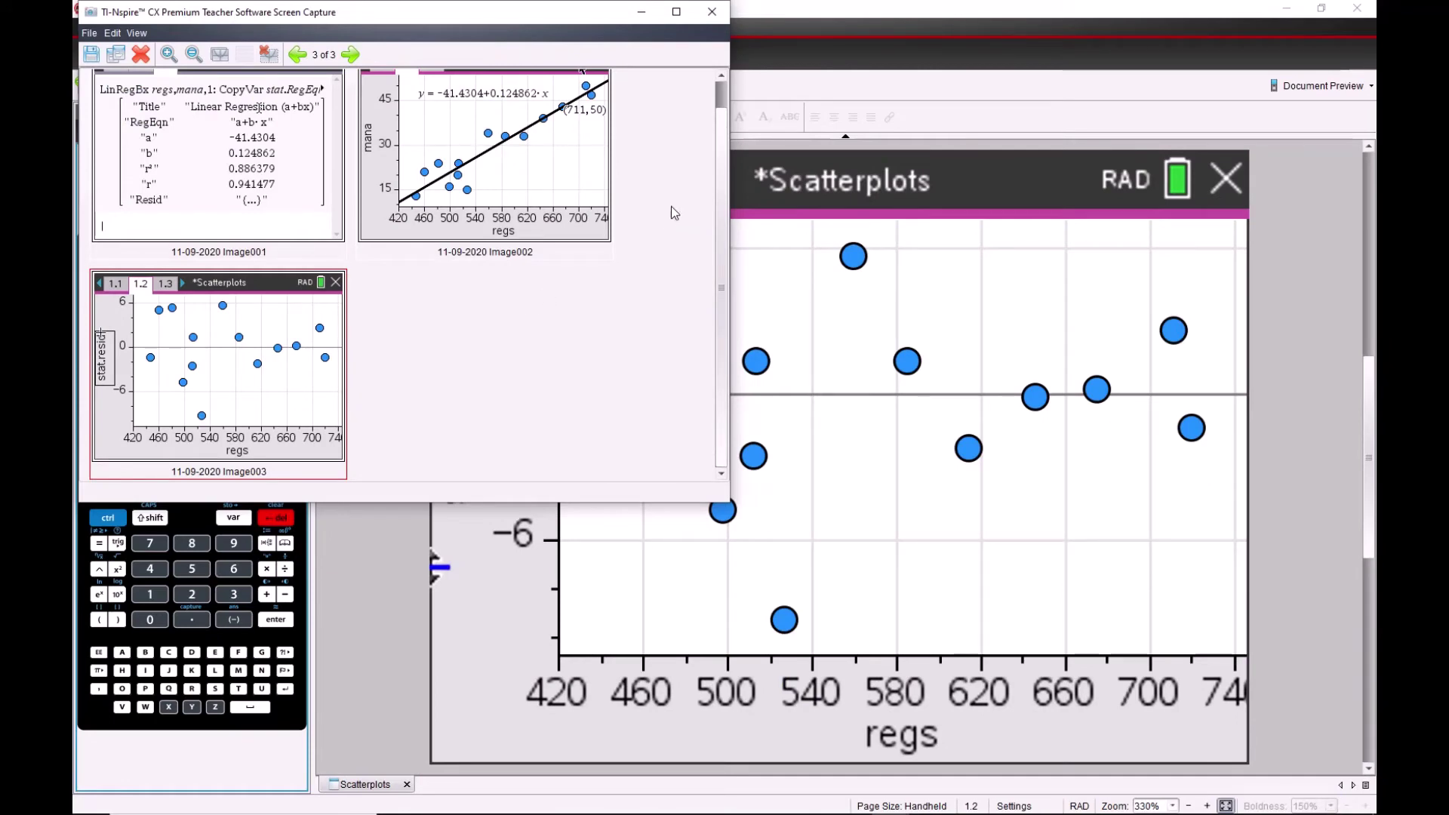
Step: Minimize the Screen Capture window, switch to Firefox and search DuckDuckGo for "Smith's statistical package"
left_click(647, 13)
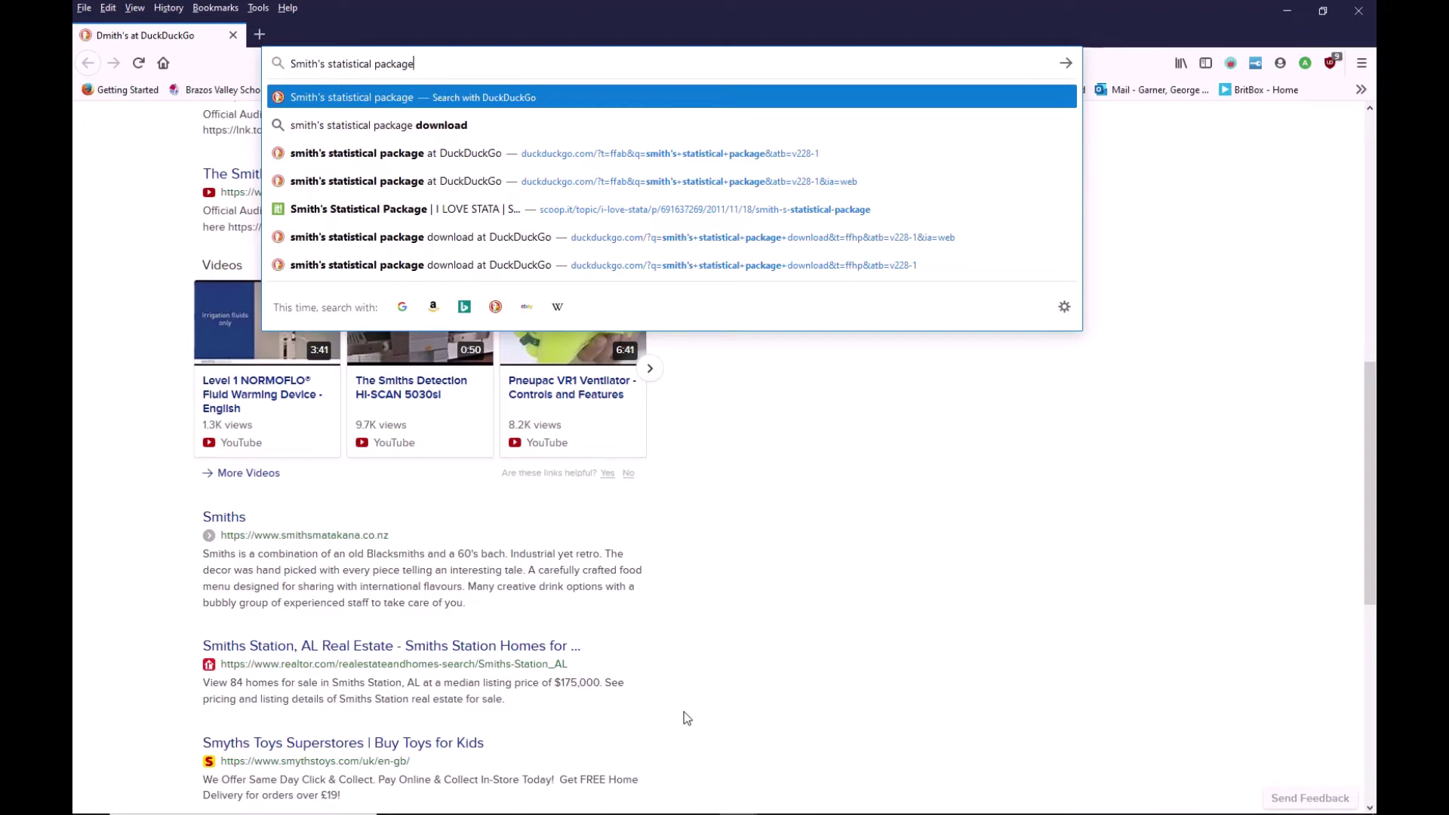
left_click(820, 804)
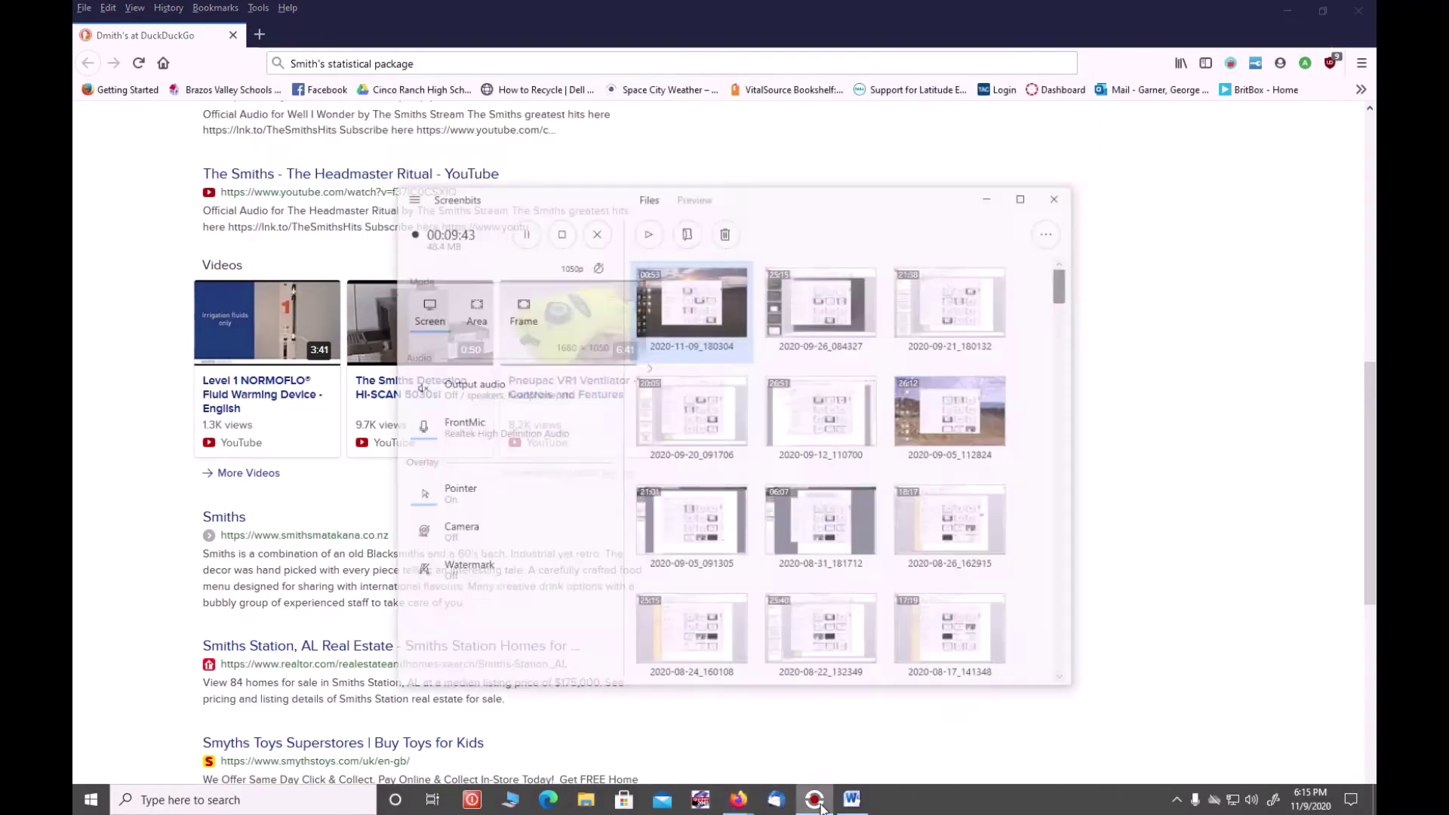
left_click(820, 803)
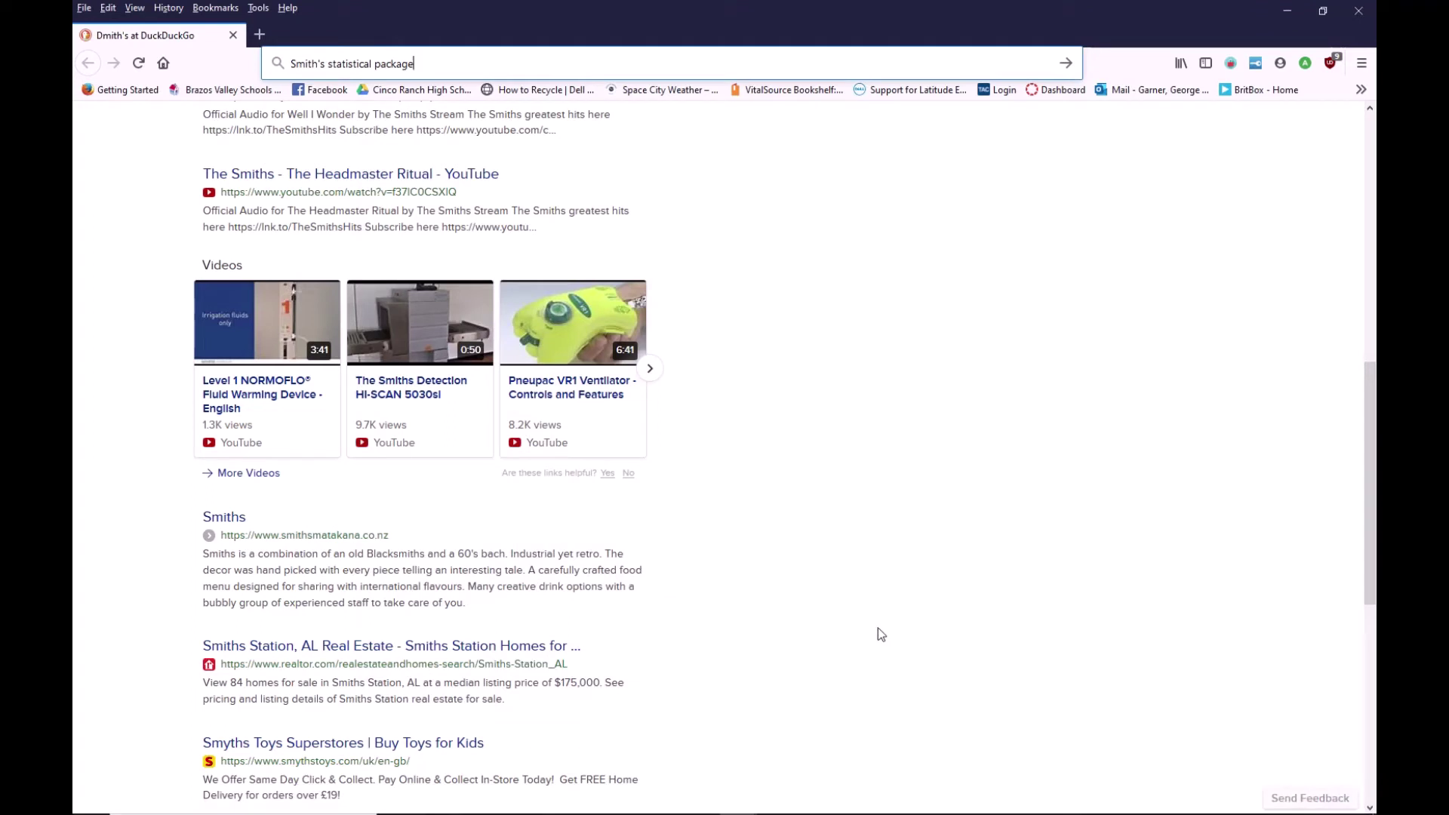
scroll(876, 628, "up", 3)
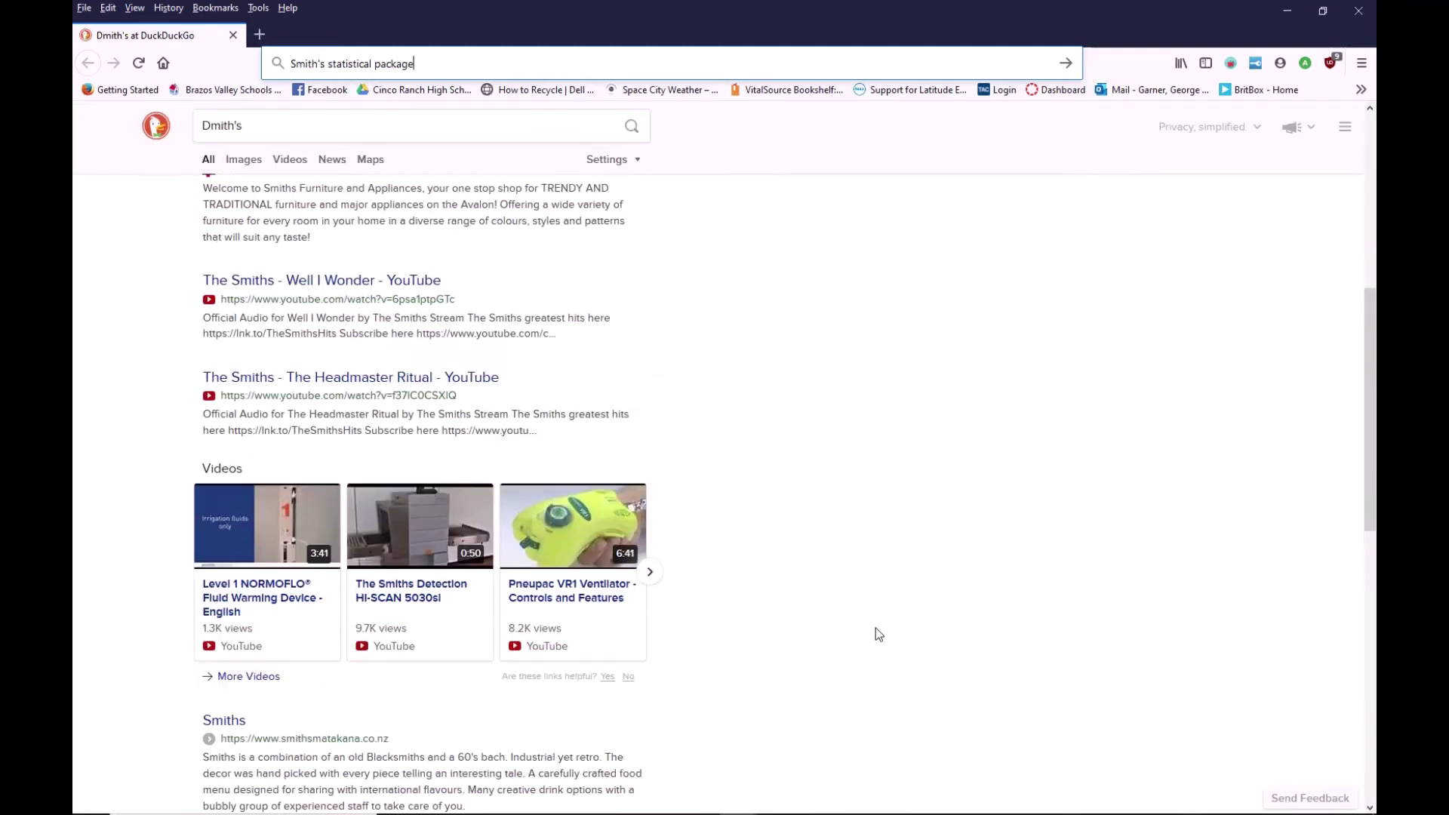
scroll(875, 627, "up", 2)
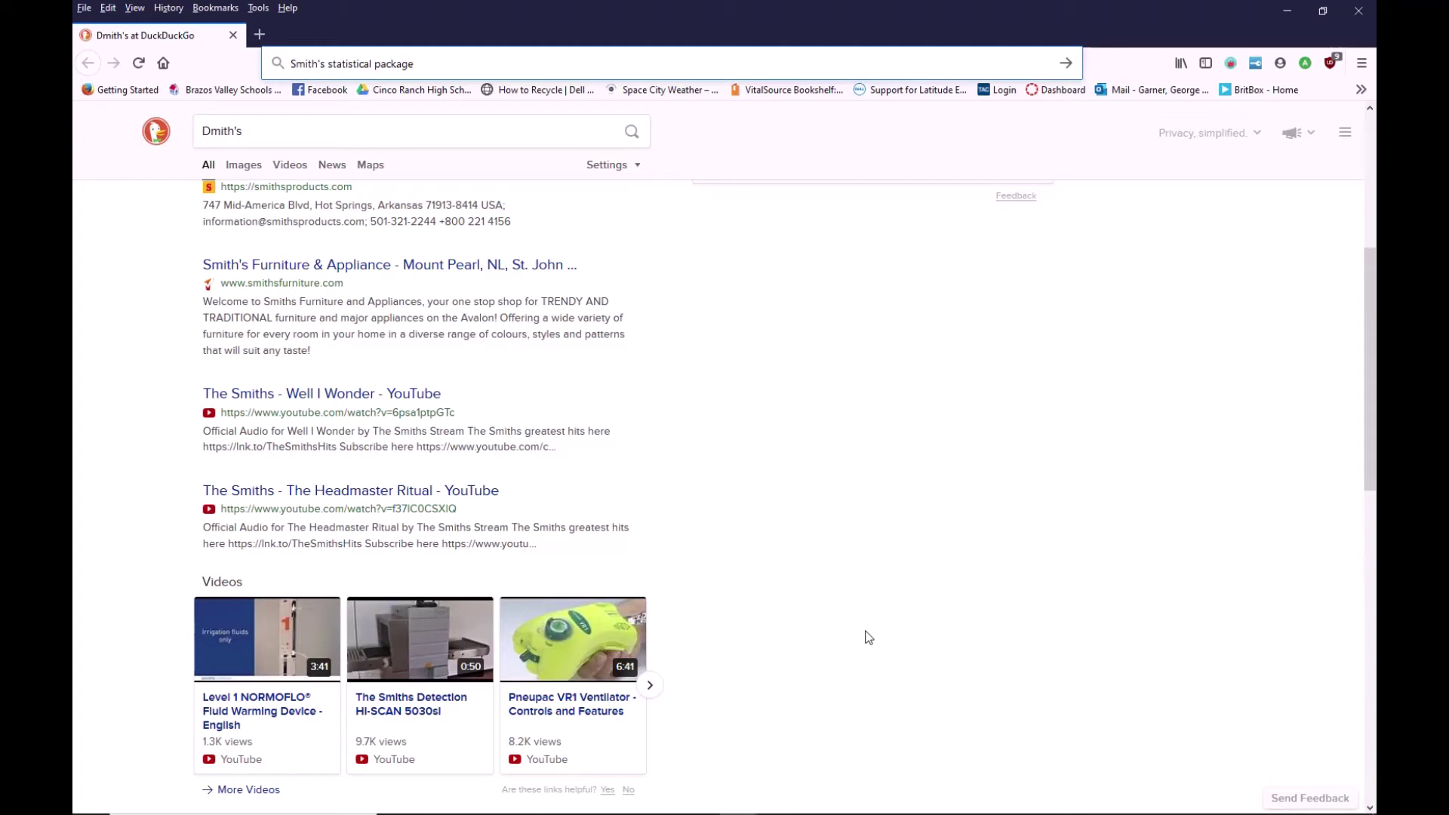
key("Return")
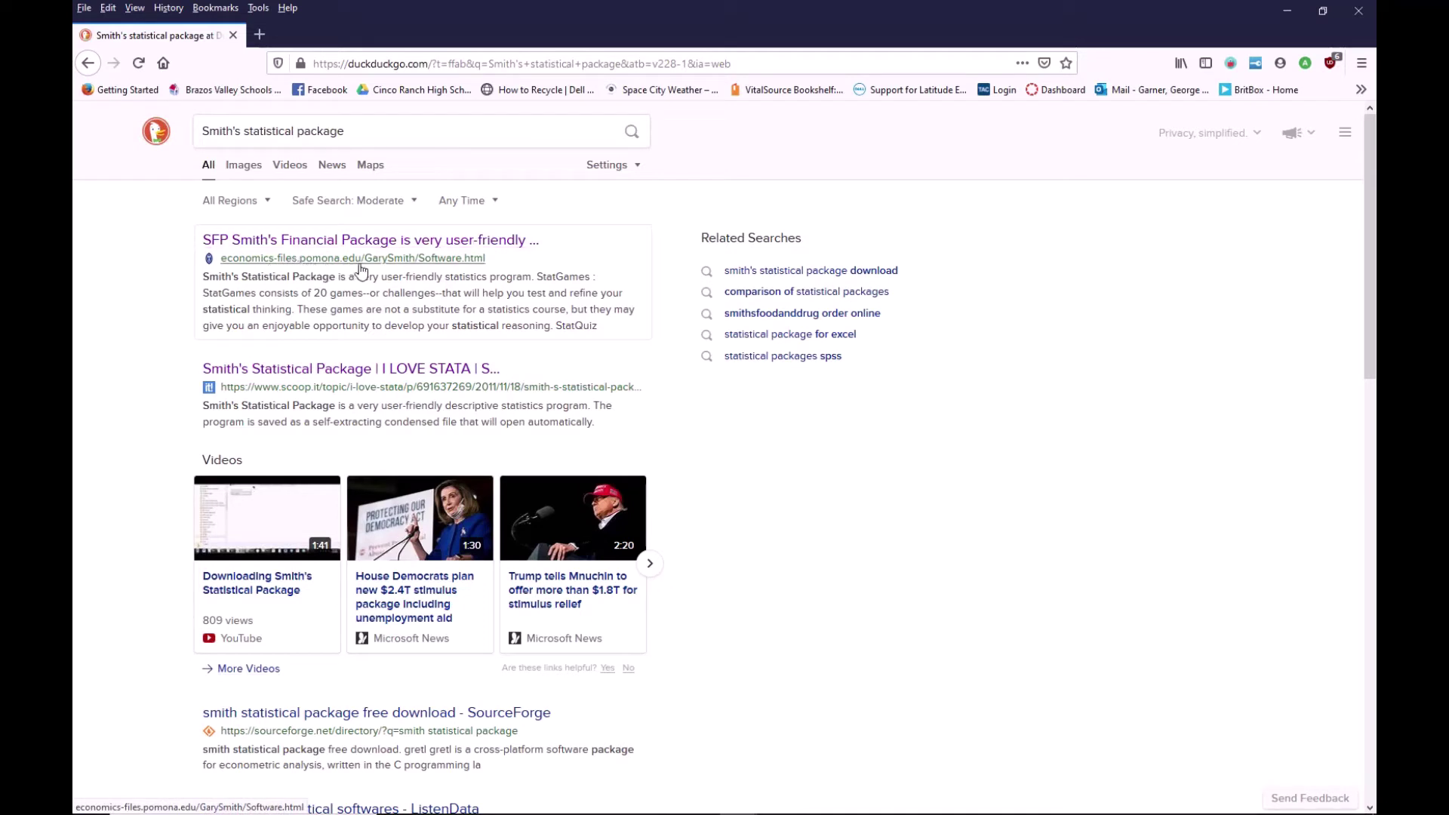
Step: Open the Pomona software page from the search results and download the Windows version of SSP, saving SSP.zip
left_click(415, 240)
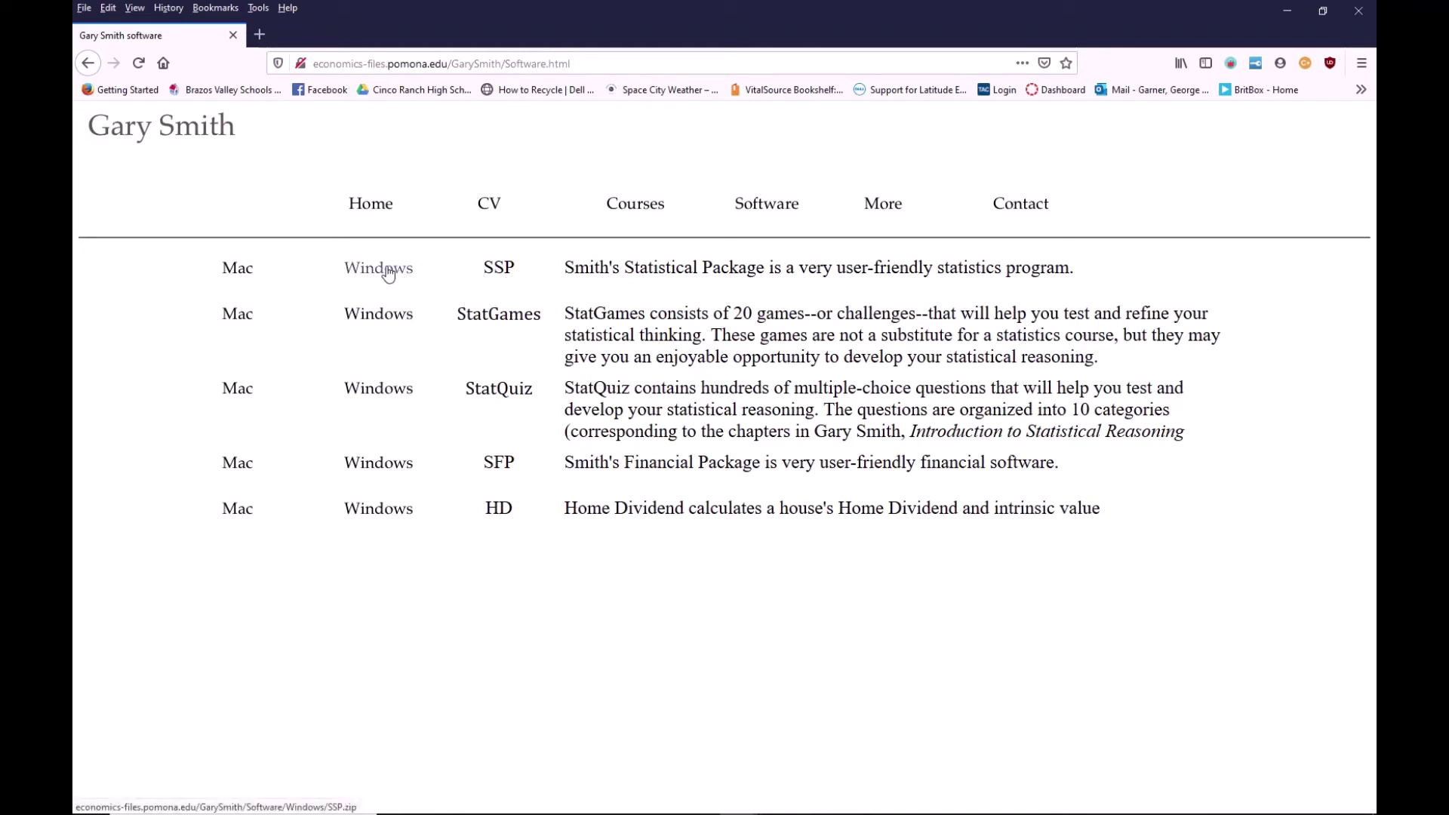
left_click(240, 271)
left_click(380, 272)
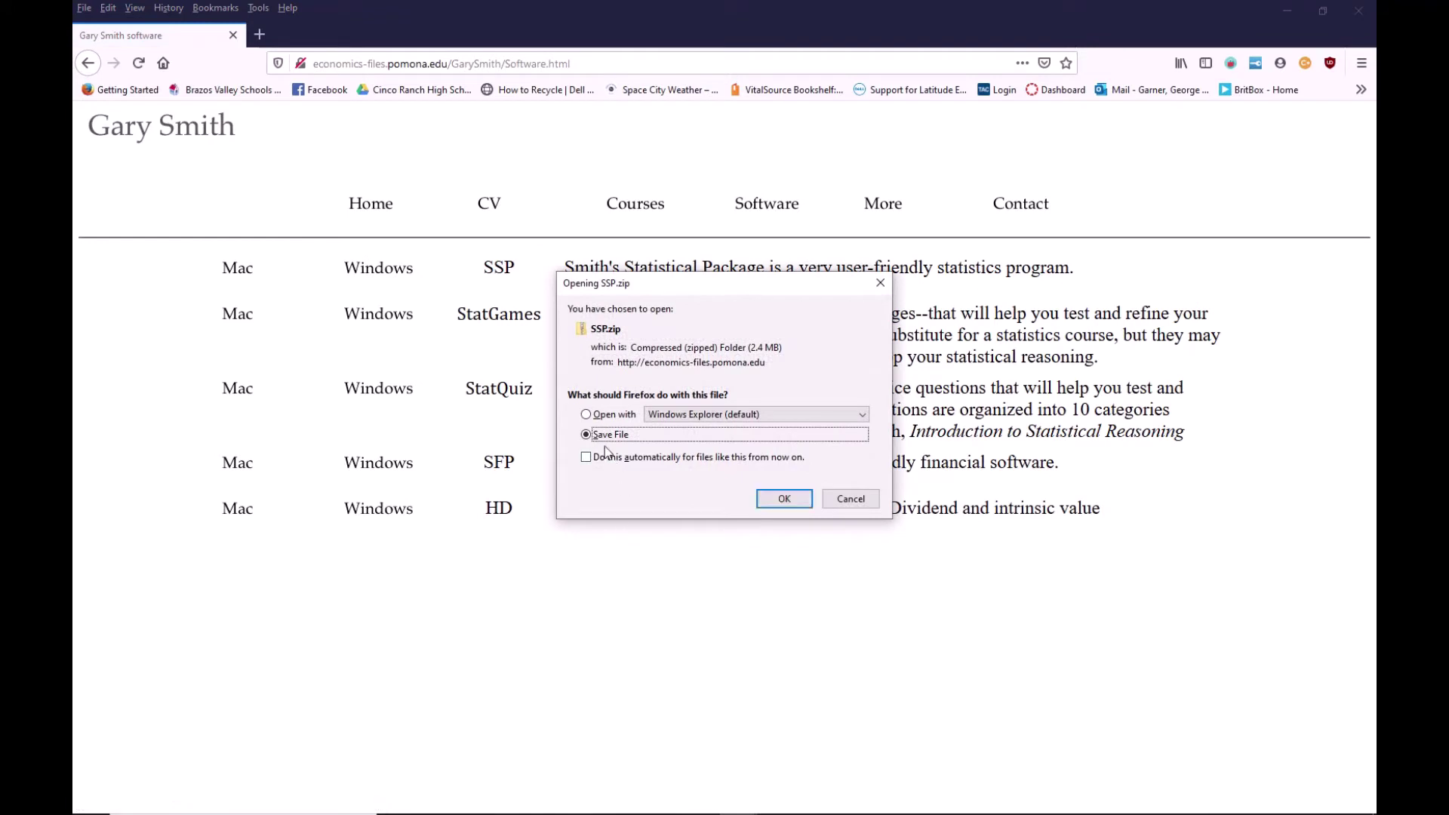
left_click(771, 498)
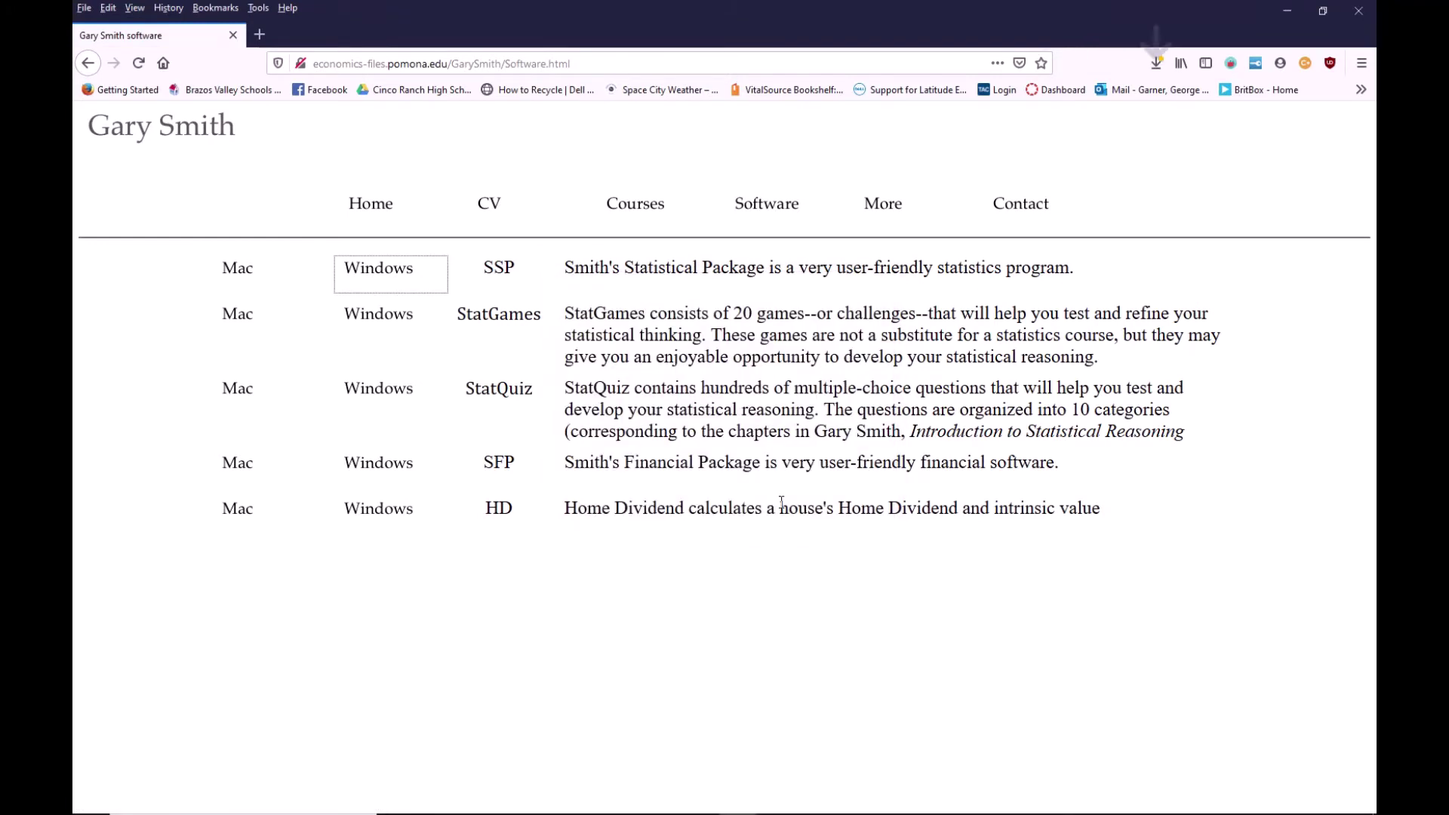
Step: Open the downloaded SSP(1).zip archive and copy the SSP folder inside it
left_click(1157, 63)
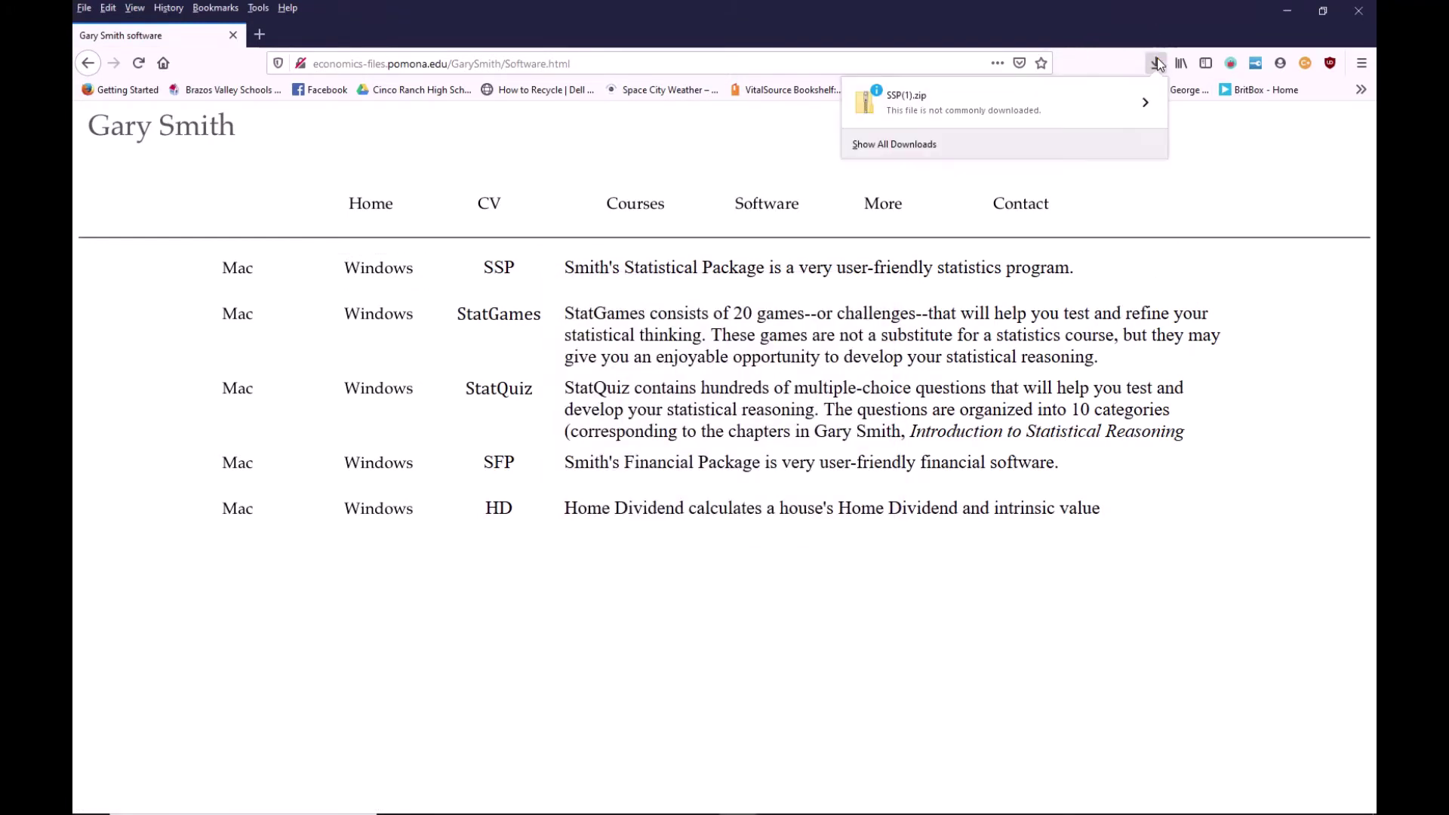
left_click(1048, 108)
left_click(952, 245)
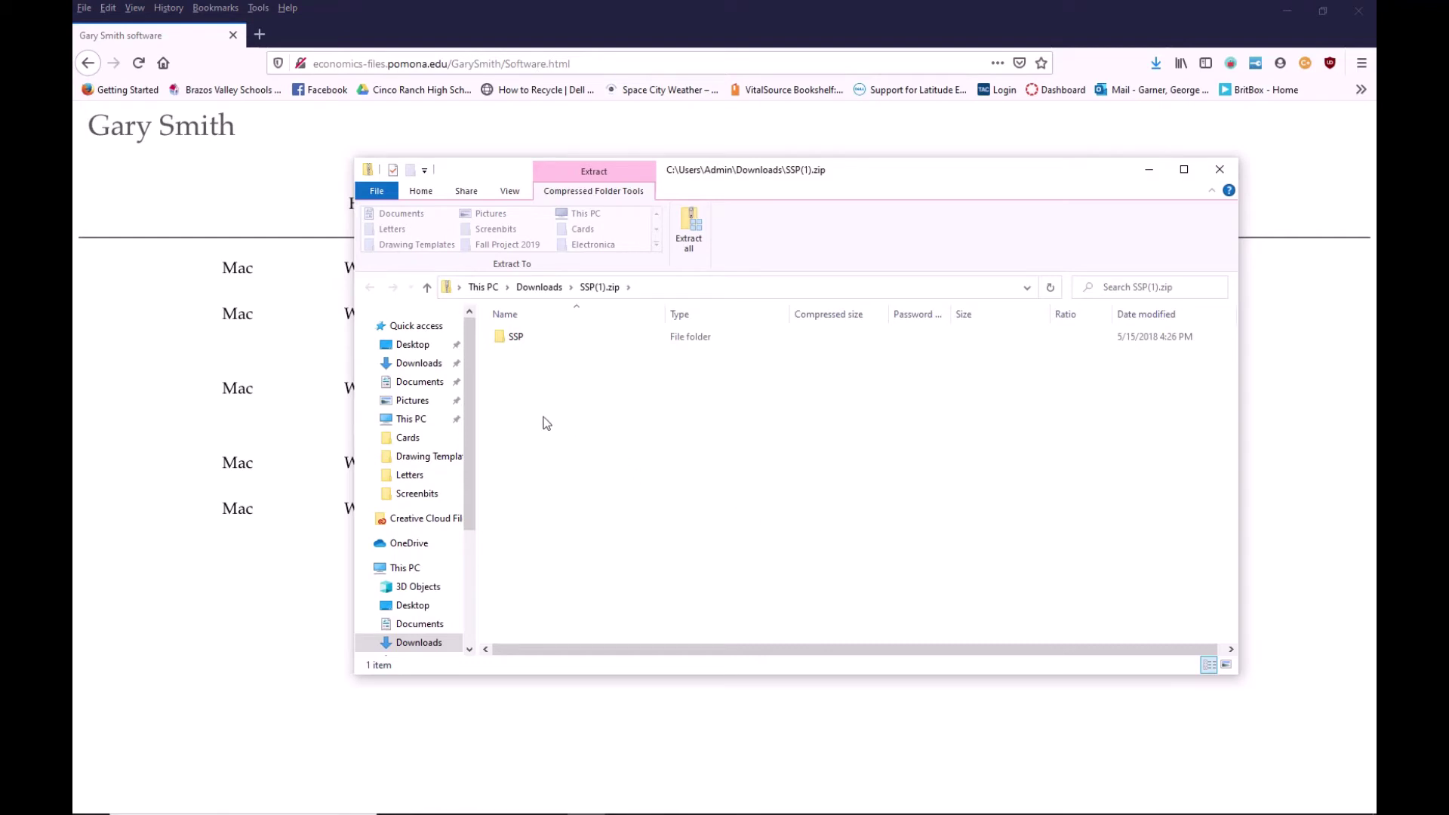
right_click(502, 335)
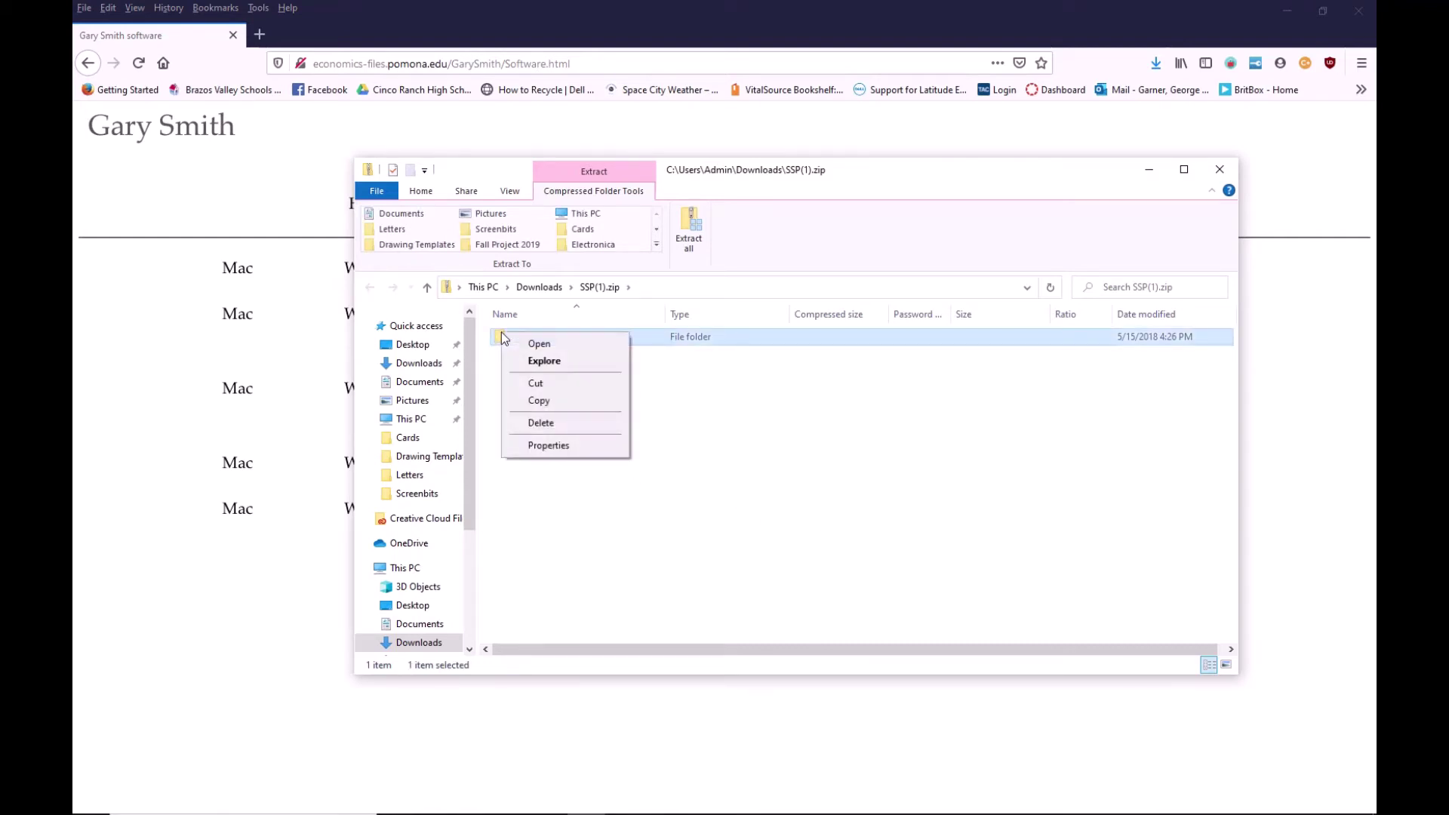
left_click(539, 400)
Step: Close the archive and both browser windows, and paste the copied SSP folder onto the desktop
left_click(1229, 167)
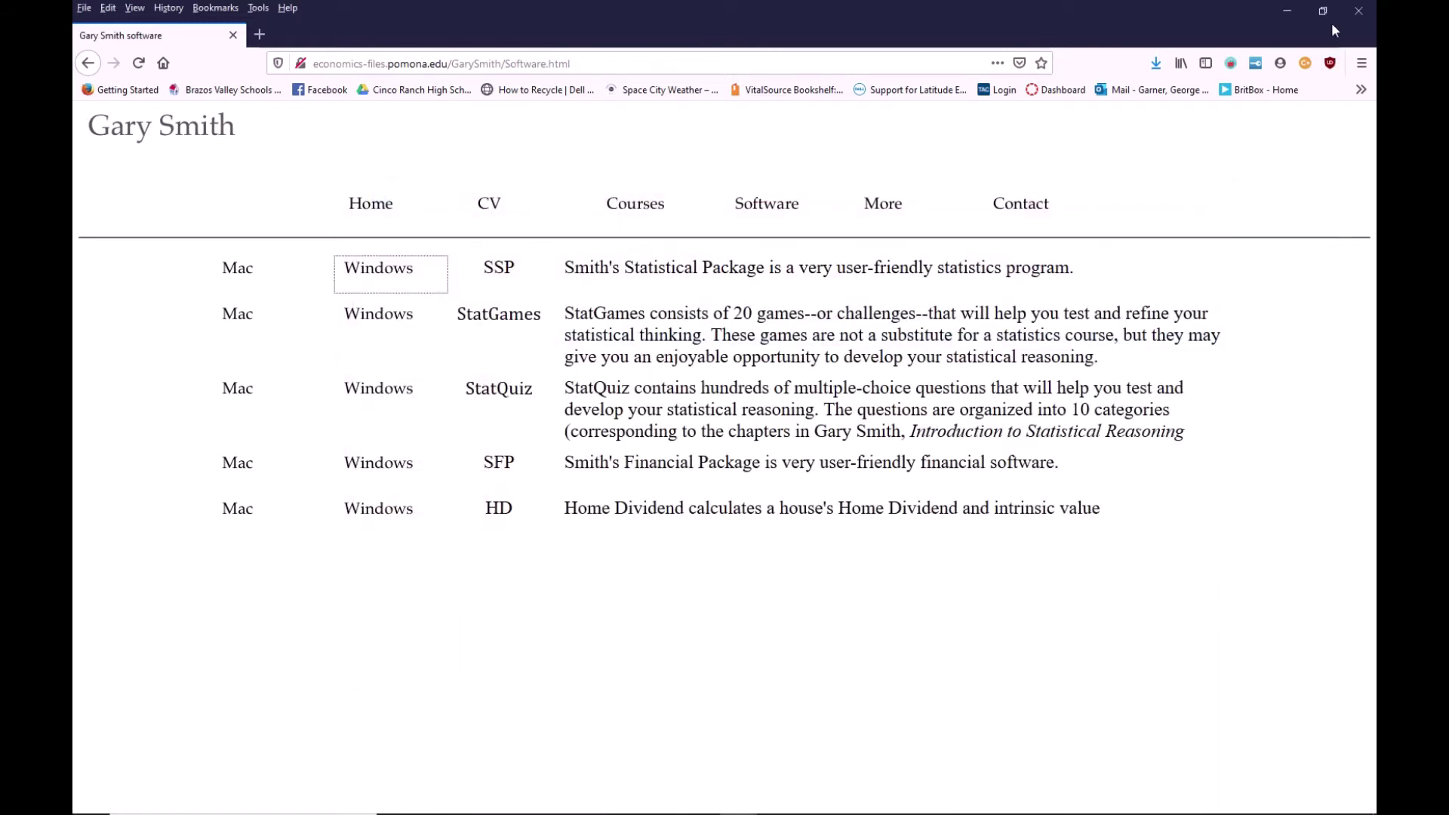
left_click(1358, 10)
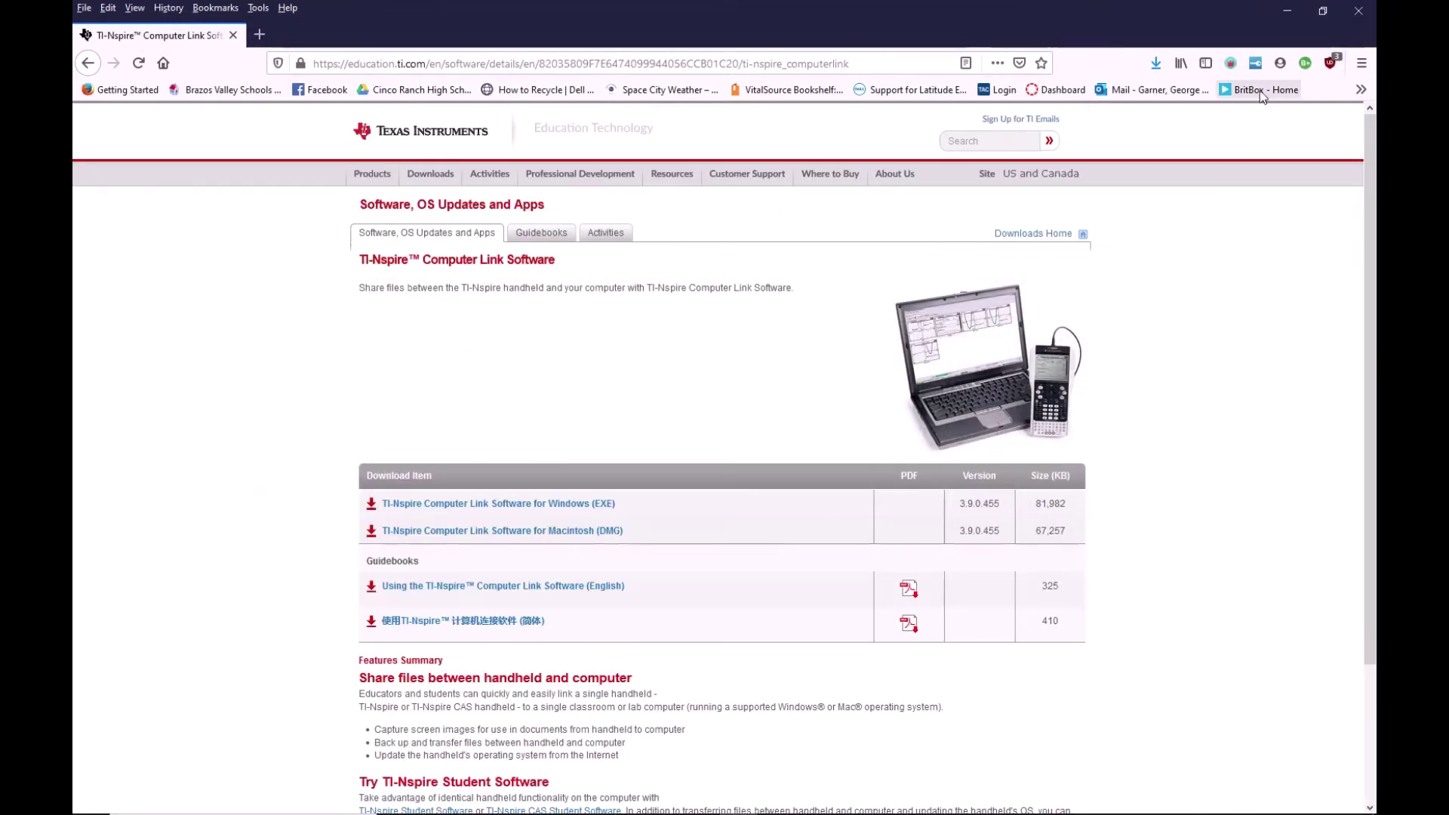
left_click(1358, 10)
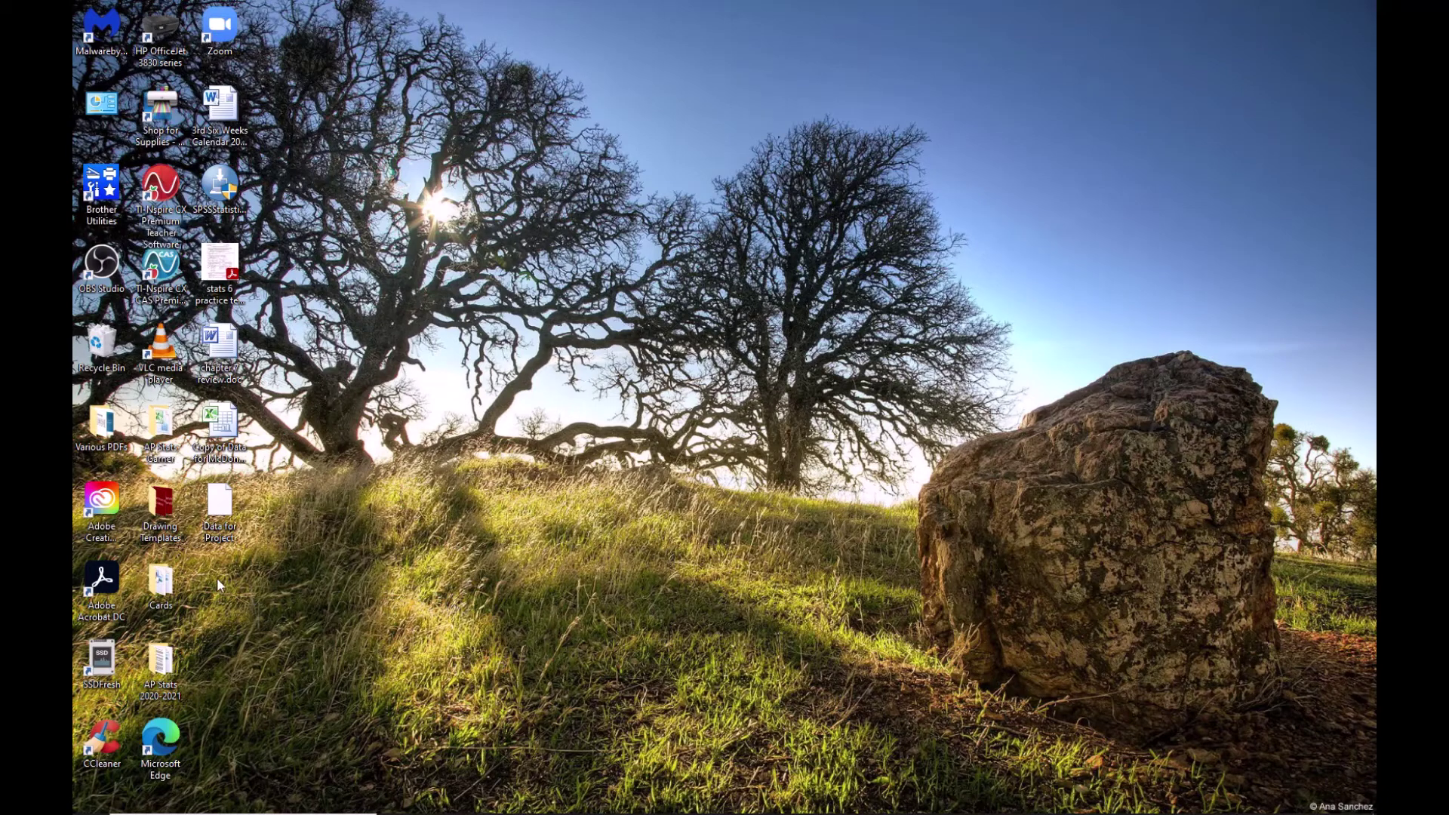
right_click(217, 580)
left_click(255, 648)
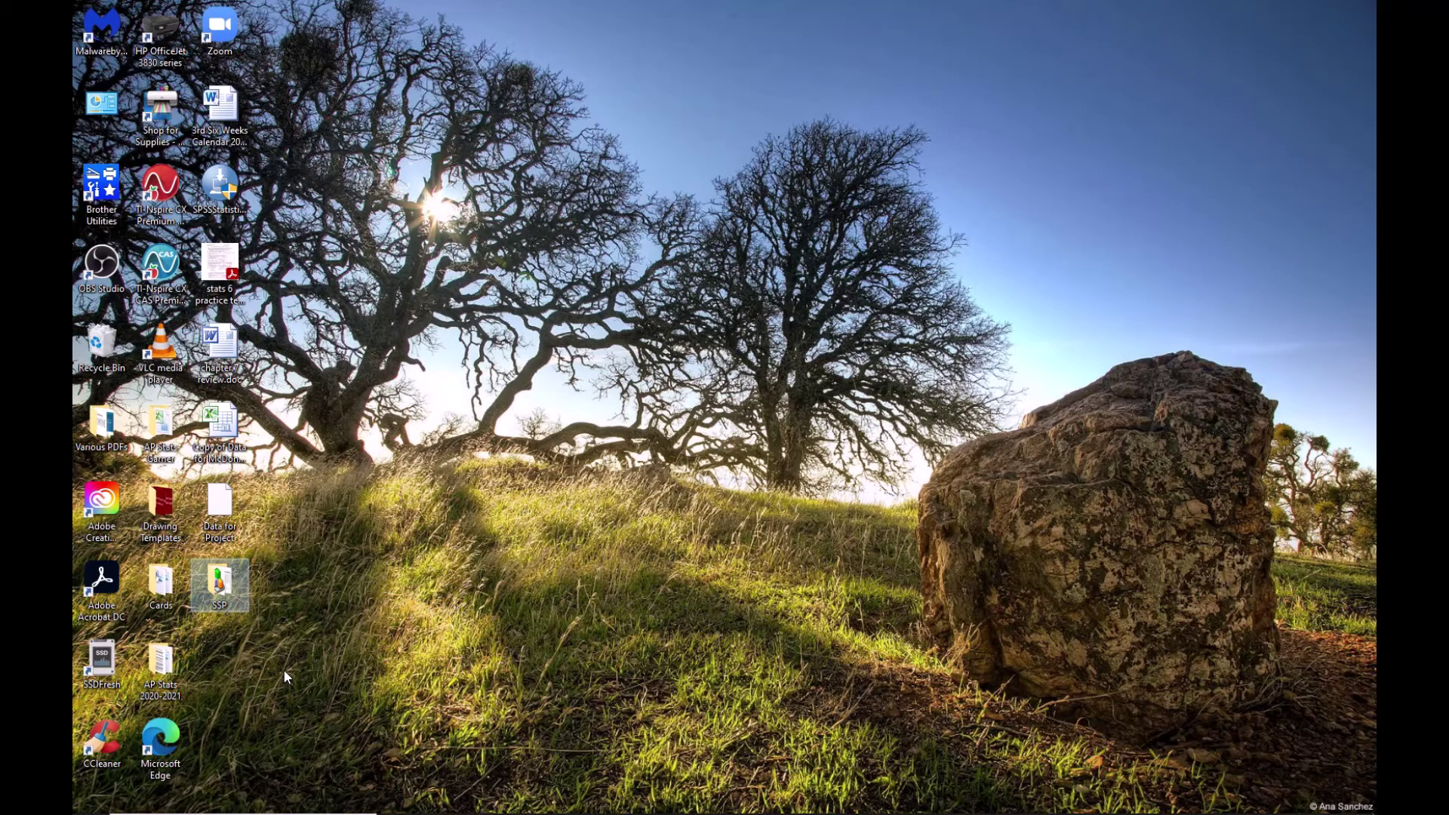
Step: Launch SSP.exe from the desktop's SSP folder and allow it to run despite the SmartScreen block
double_click(229, 590)
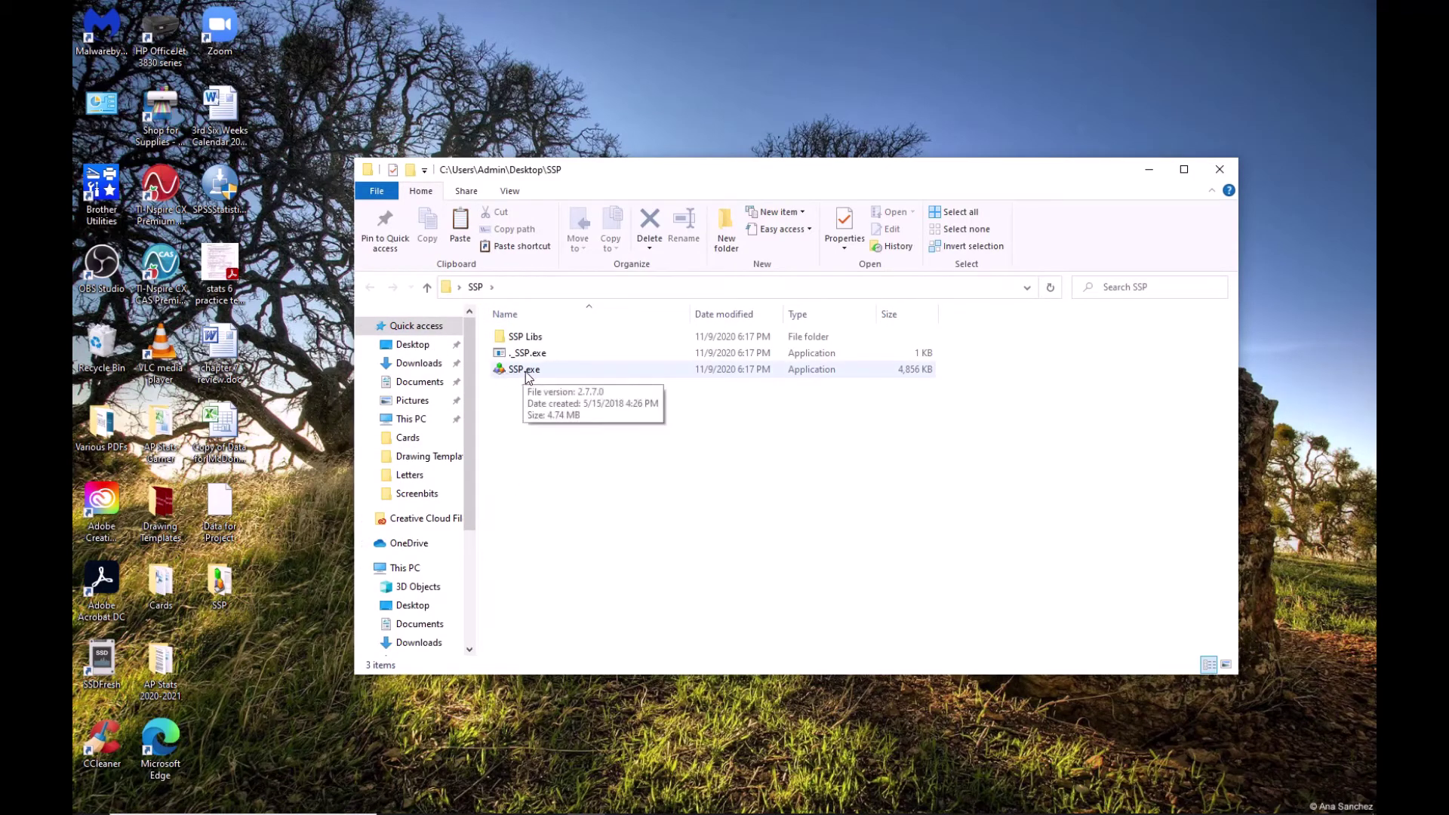
left_click(501, 368)
double_click(501, 368)
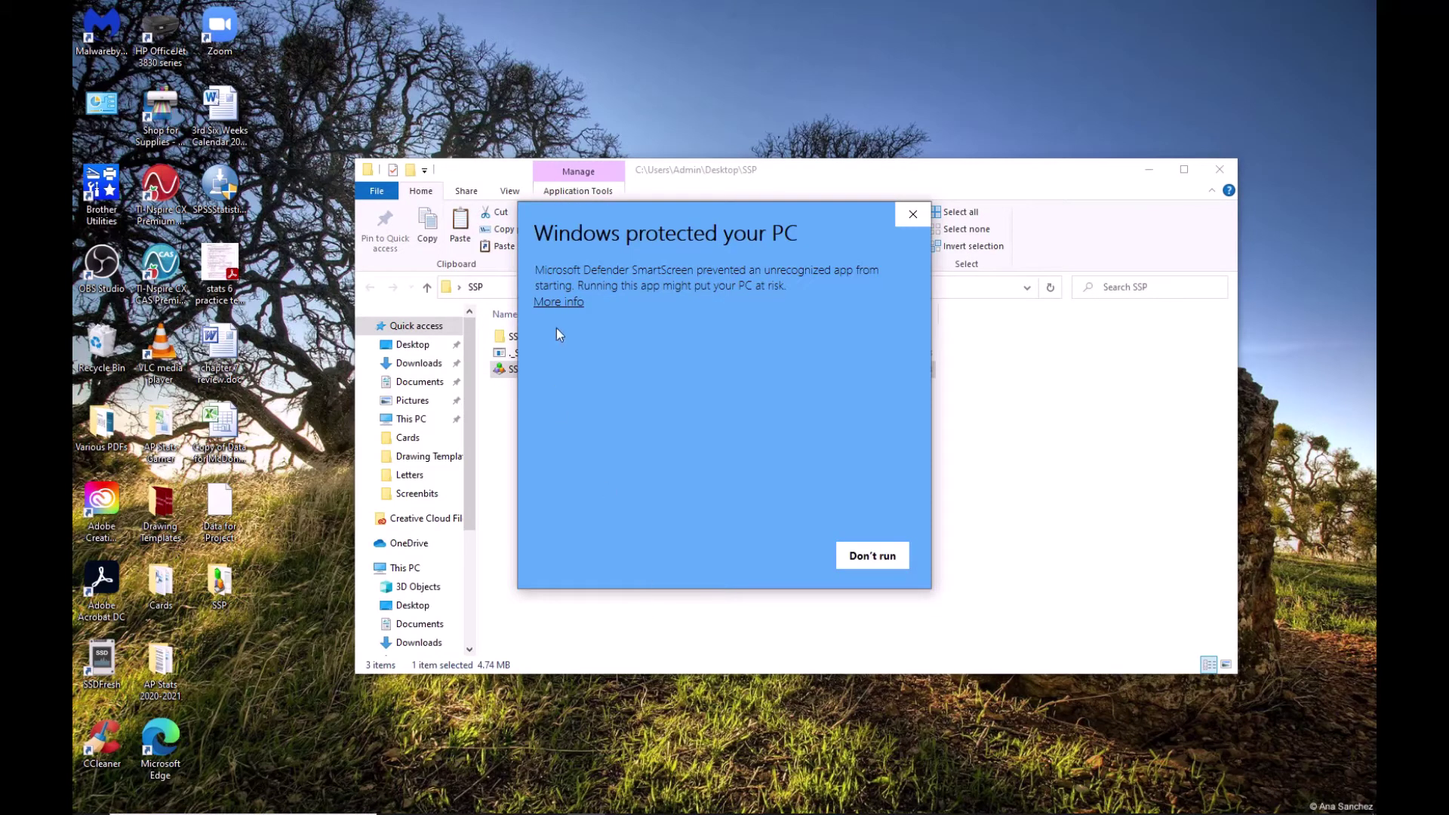
left_click(557, 302)
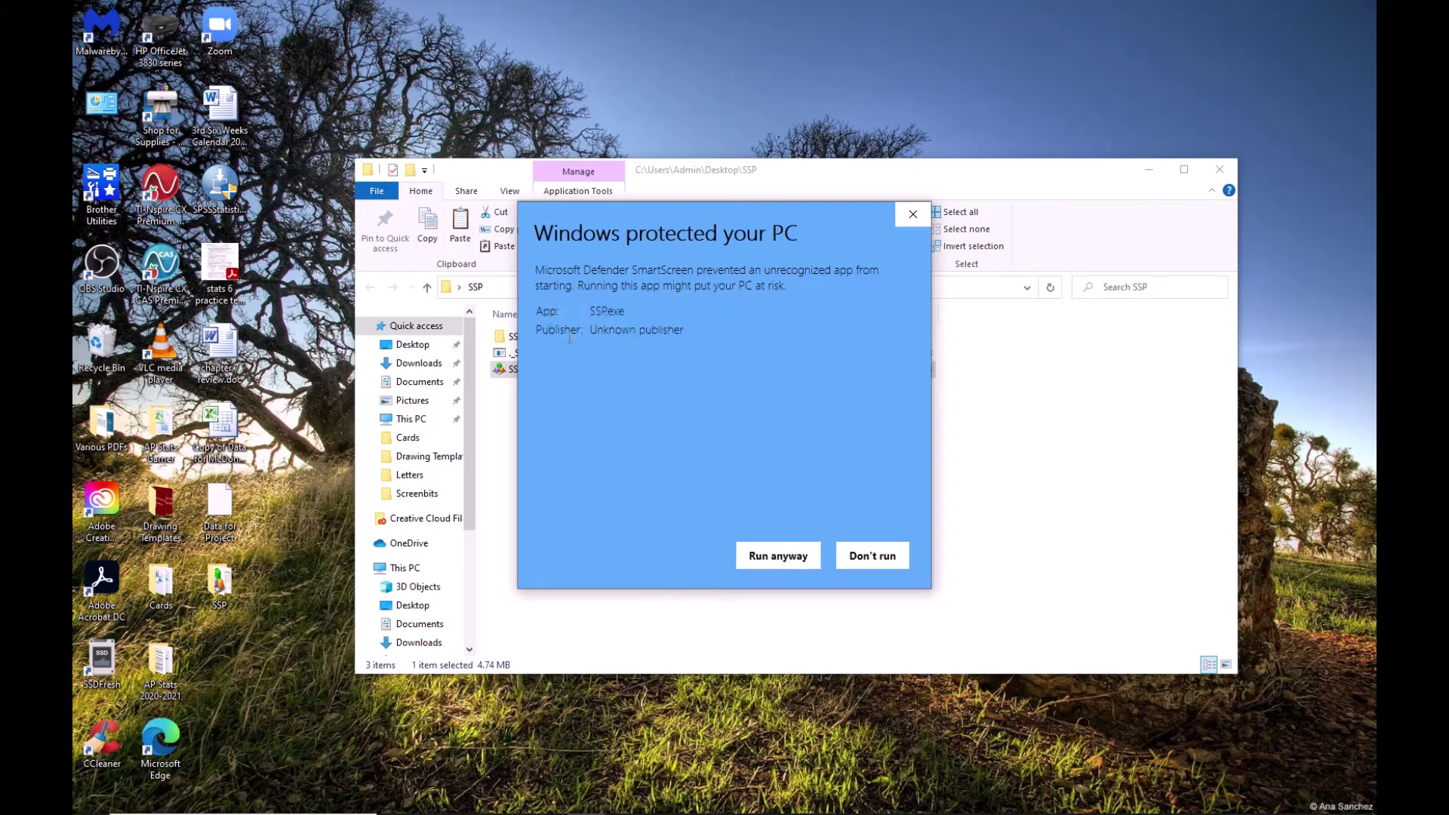
left_click(777, 554)
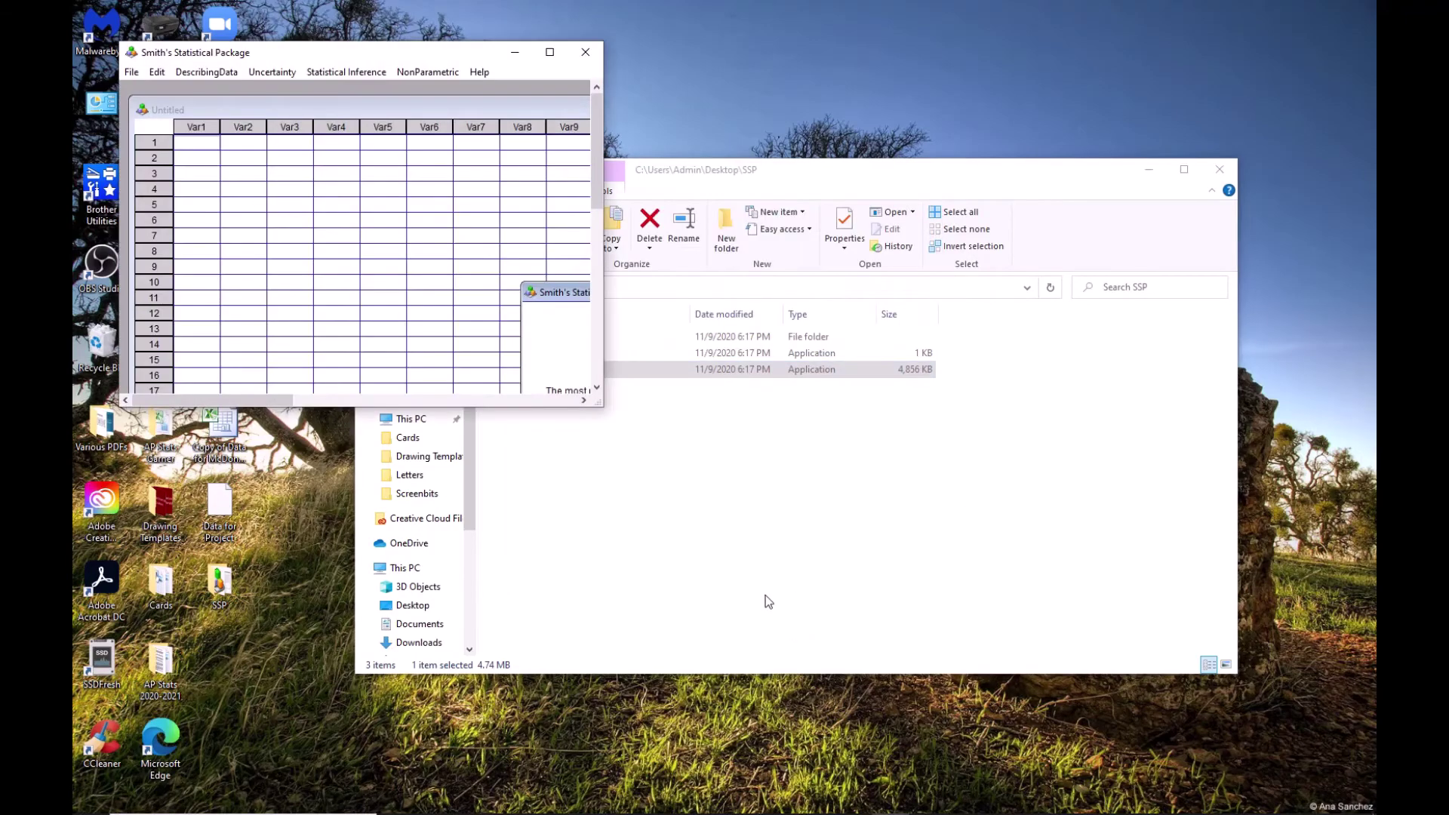
Step: Maximize Smith's Statistical Package and dismiss its introductory about window
left_click(550, 51)
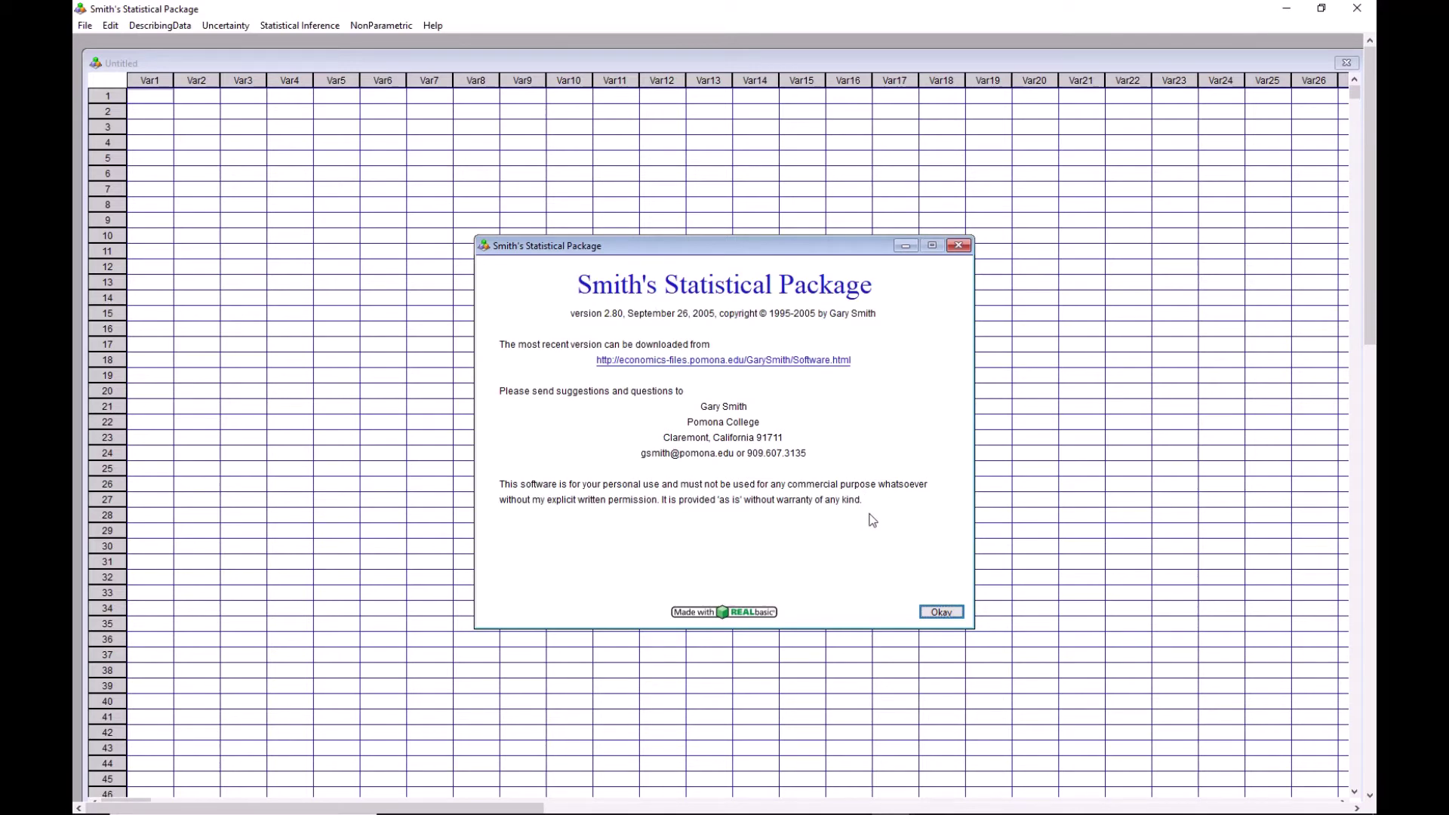
left_click(941, 612)
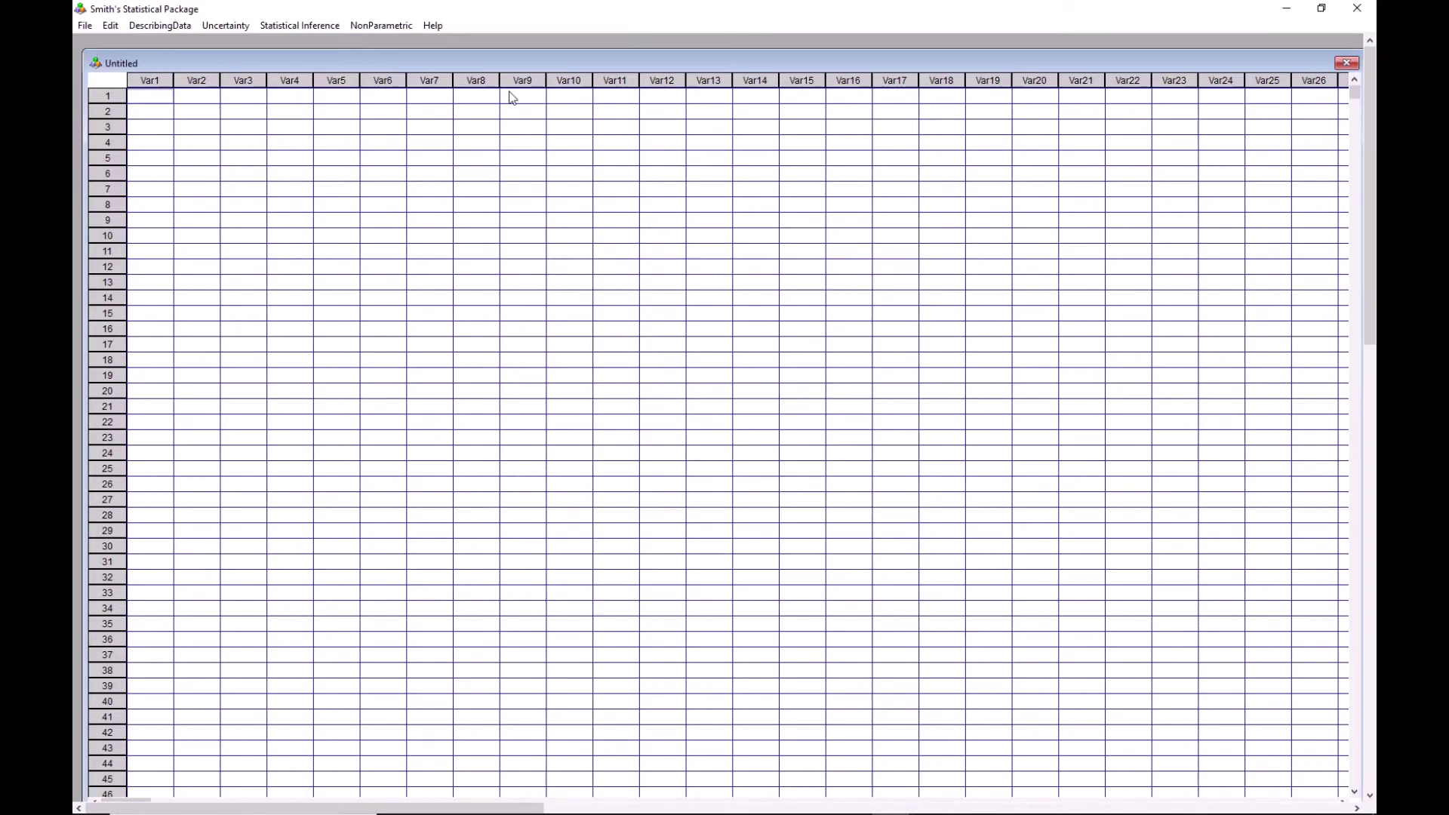
left_click(435, 28)
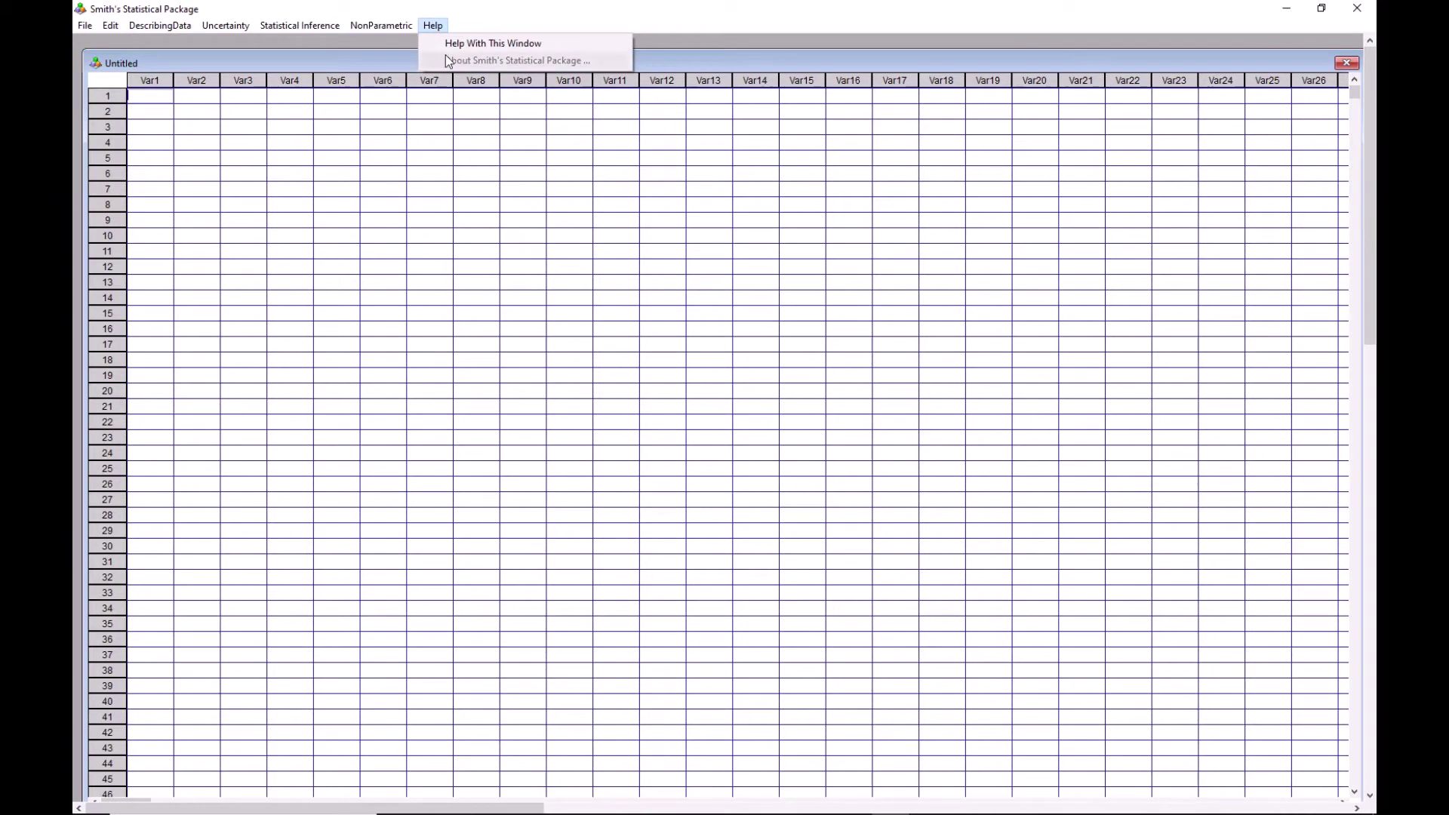
left_click(642, 17)
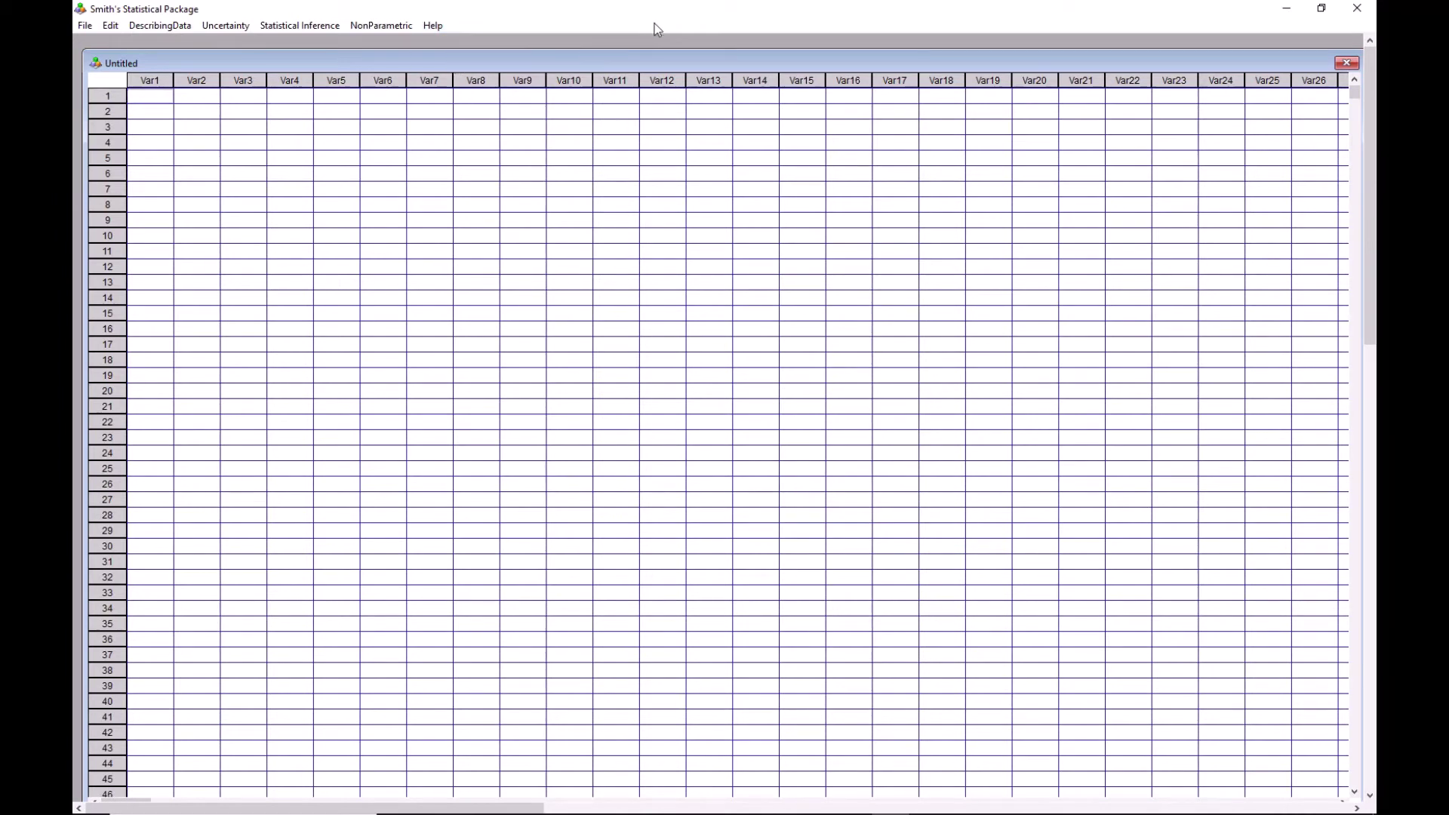
Step: Clear the name of the Var1 column in the empty data sheet
left_click(160, 81)
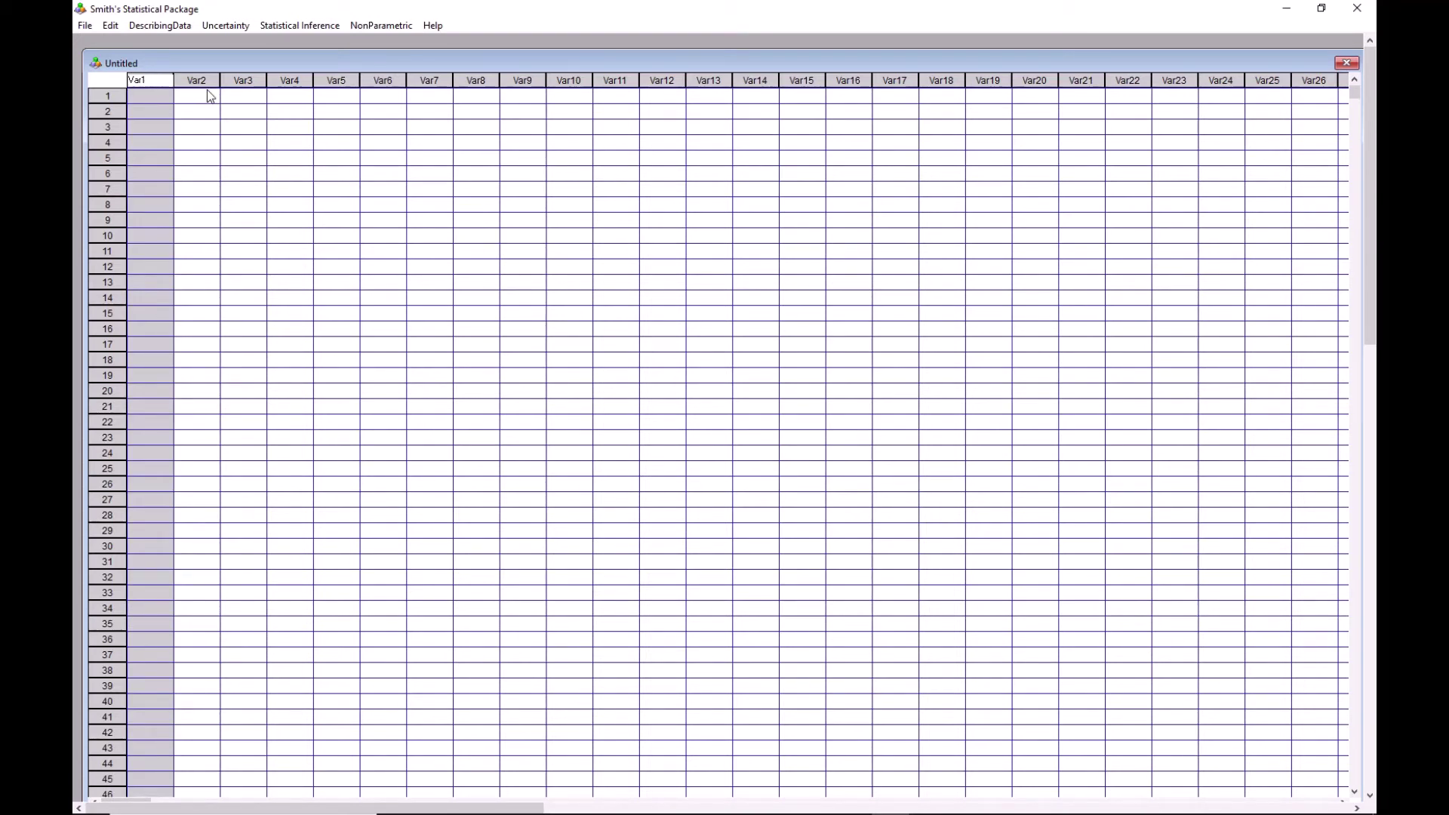
key("BackSpace")
key("BackSpace")
Step: Open the Data for Project file from the desktop without saving the current sheet, and deselect the first column
left_click(84, 26)
mouse_move(110, 26)
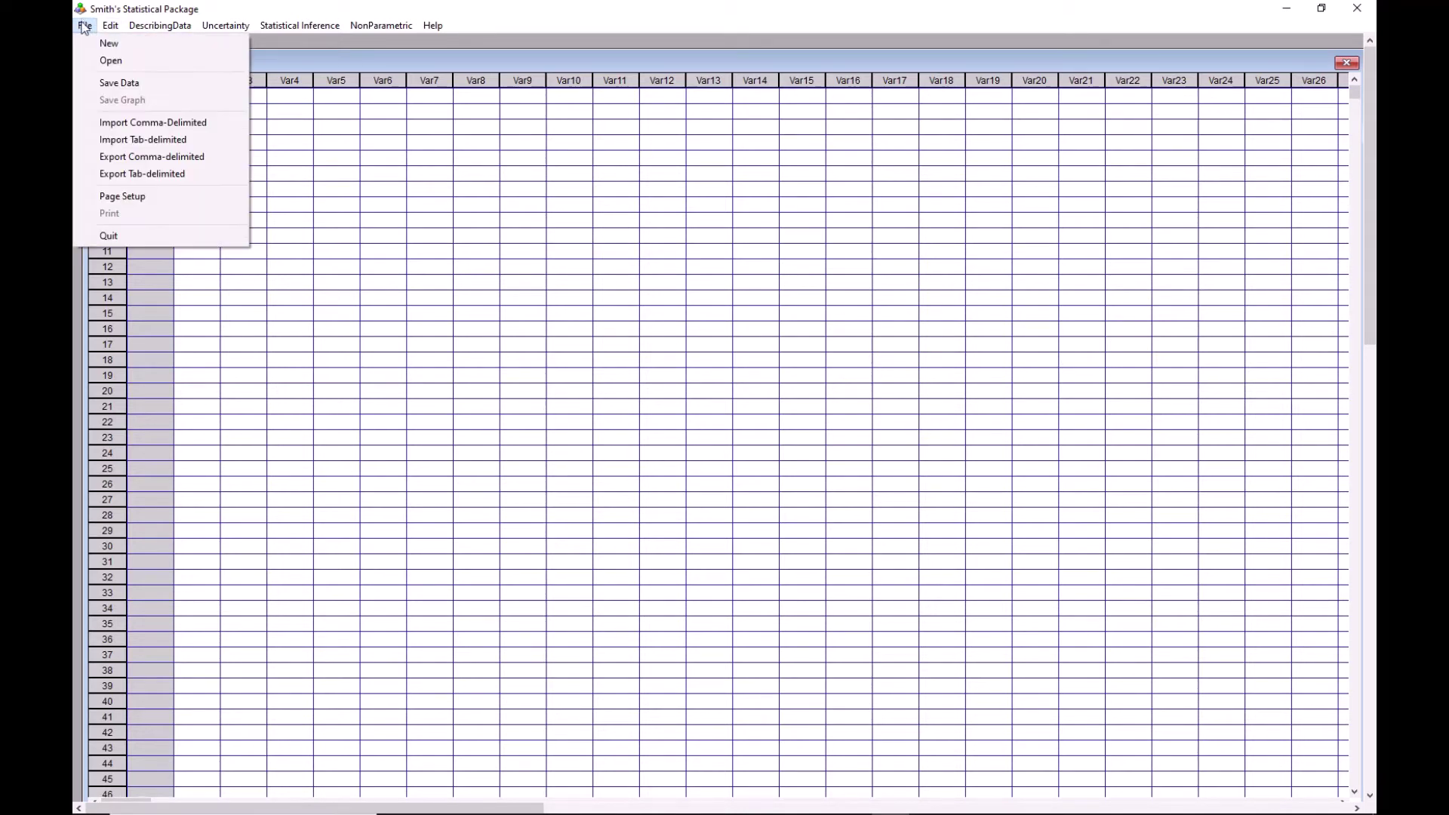
left_click(106, 60)
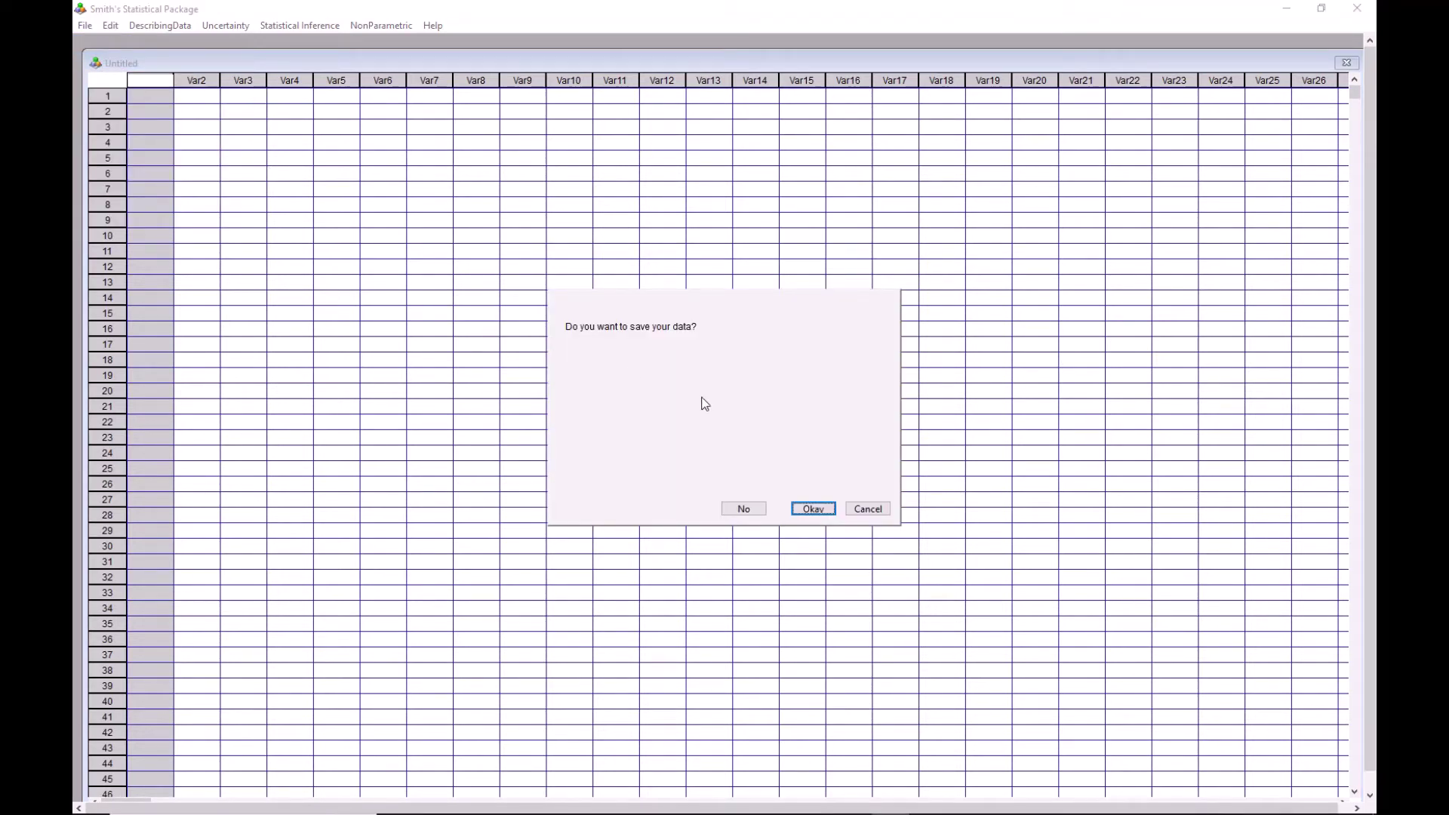
left_click(746, 510)
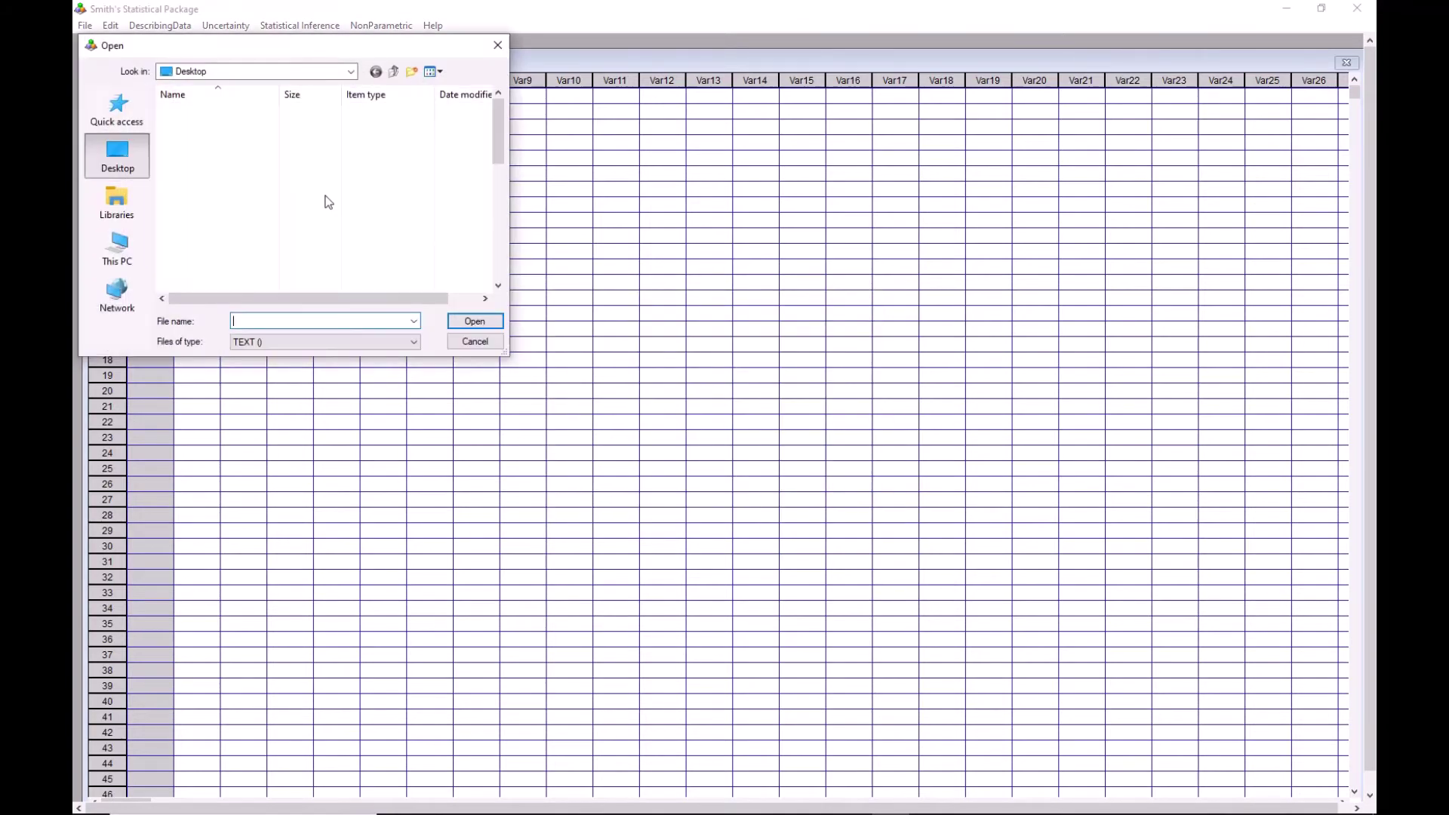
scroll(261, 215, "down", 4)
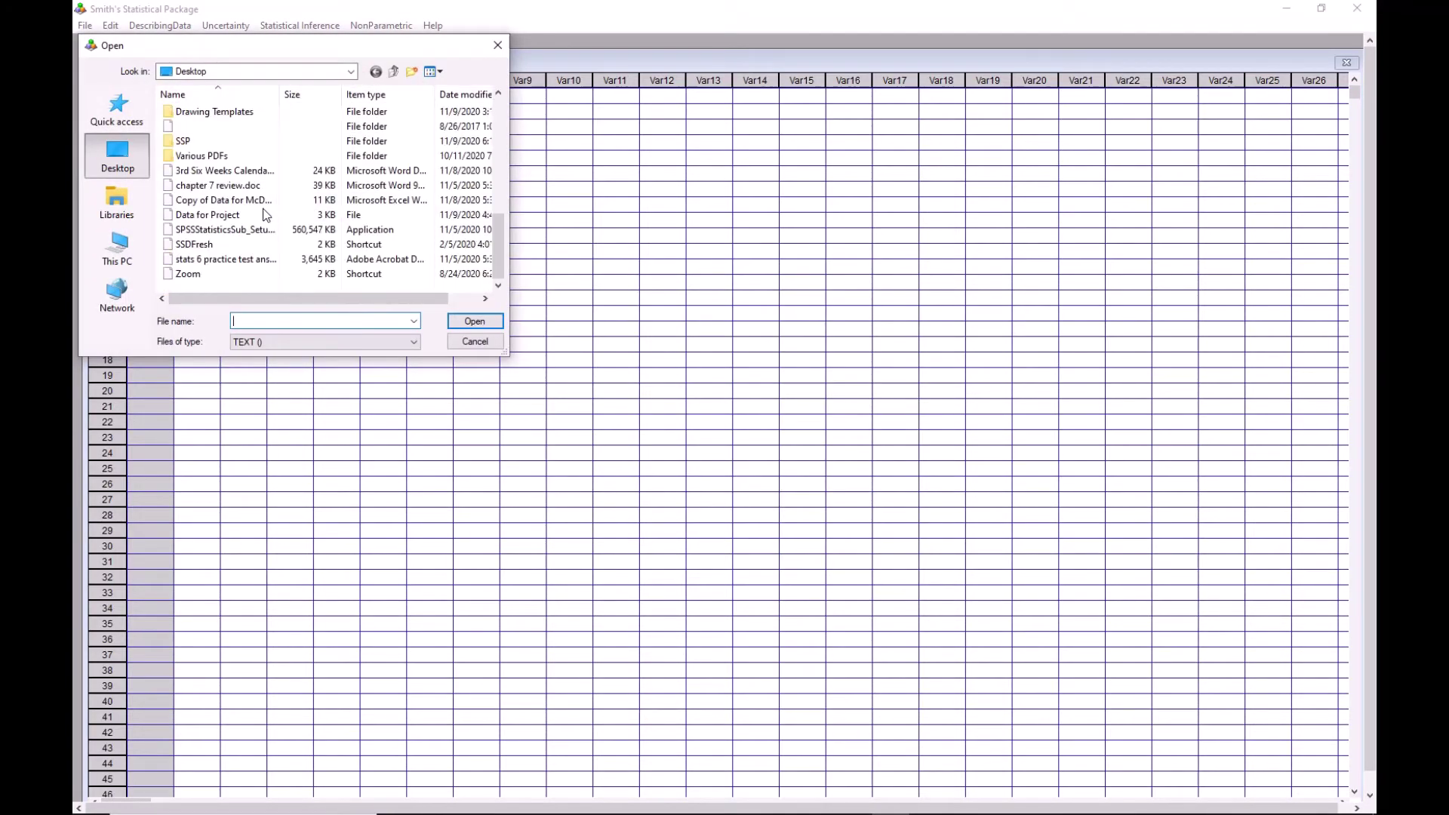
left_click(219, 215)
left_click(474, 321)
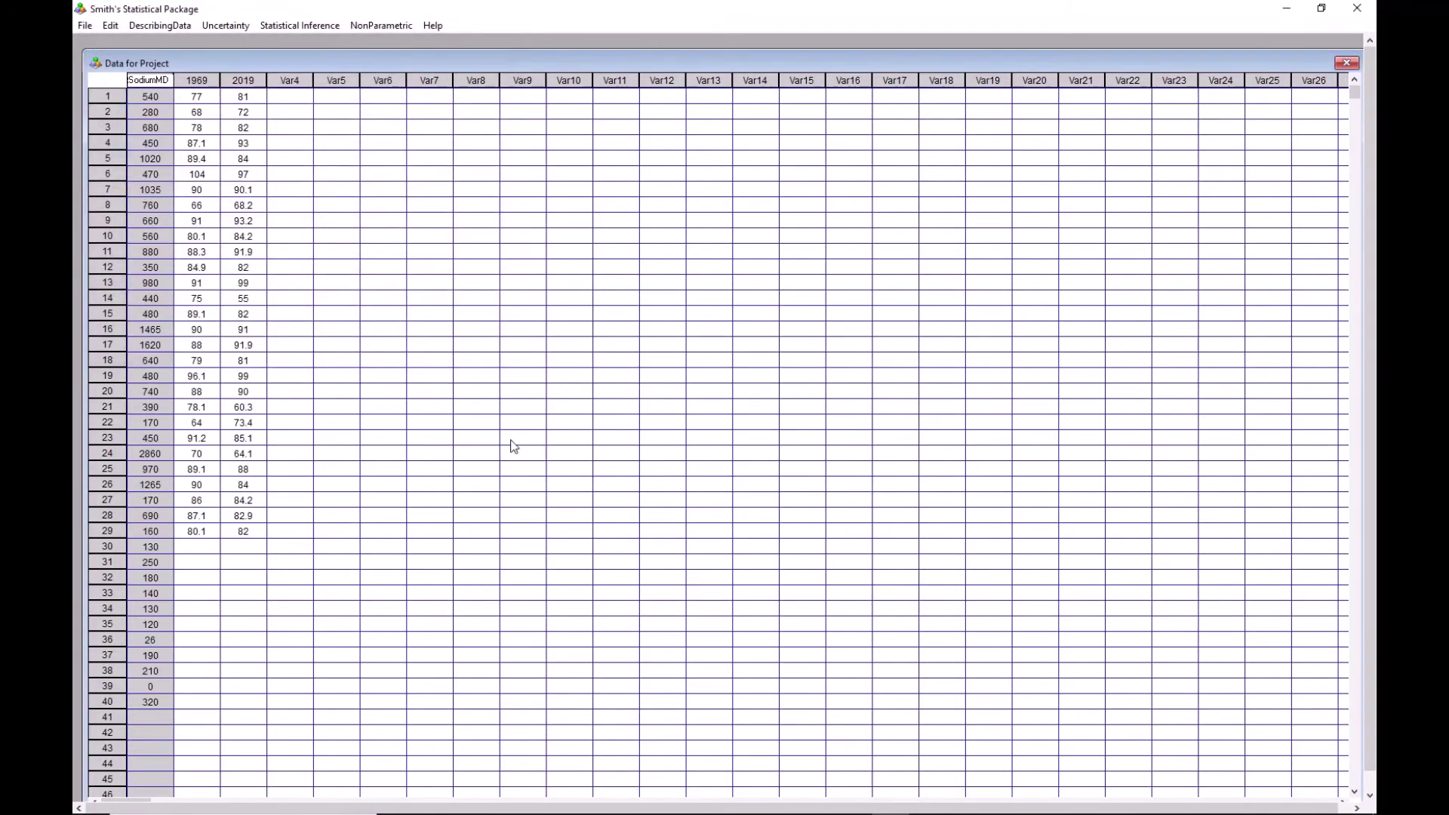
left_click(361, 400)
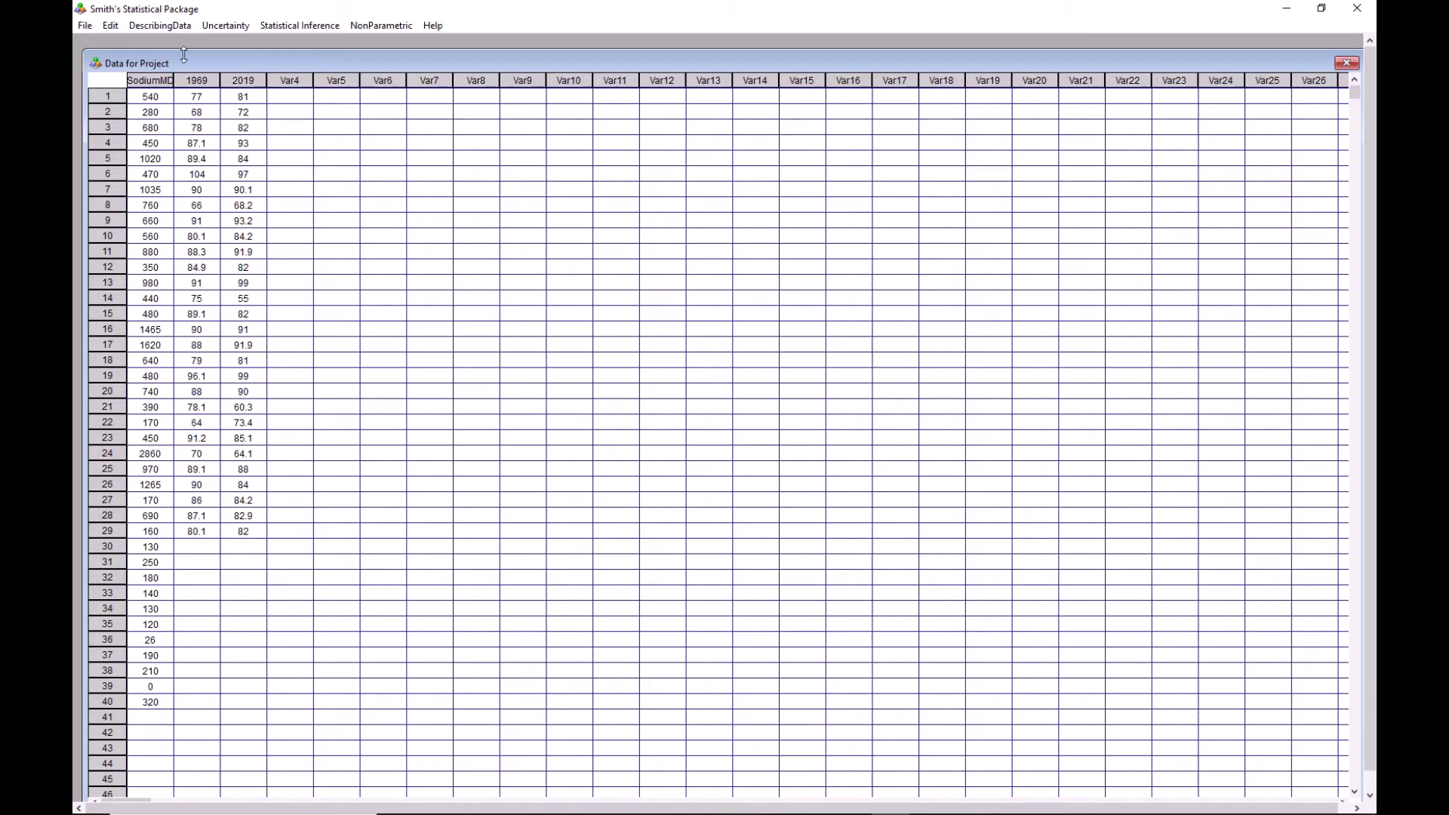
Step: Calculate the median and quartiles of SodiumMD using rows 1 to 40
left_click(158, 25)
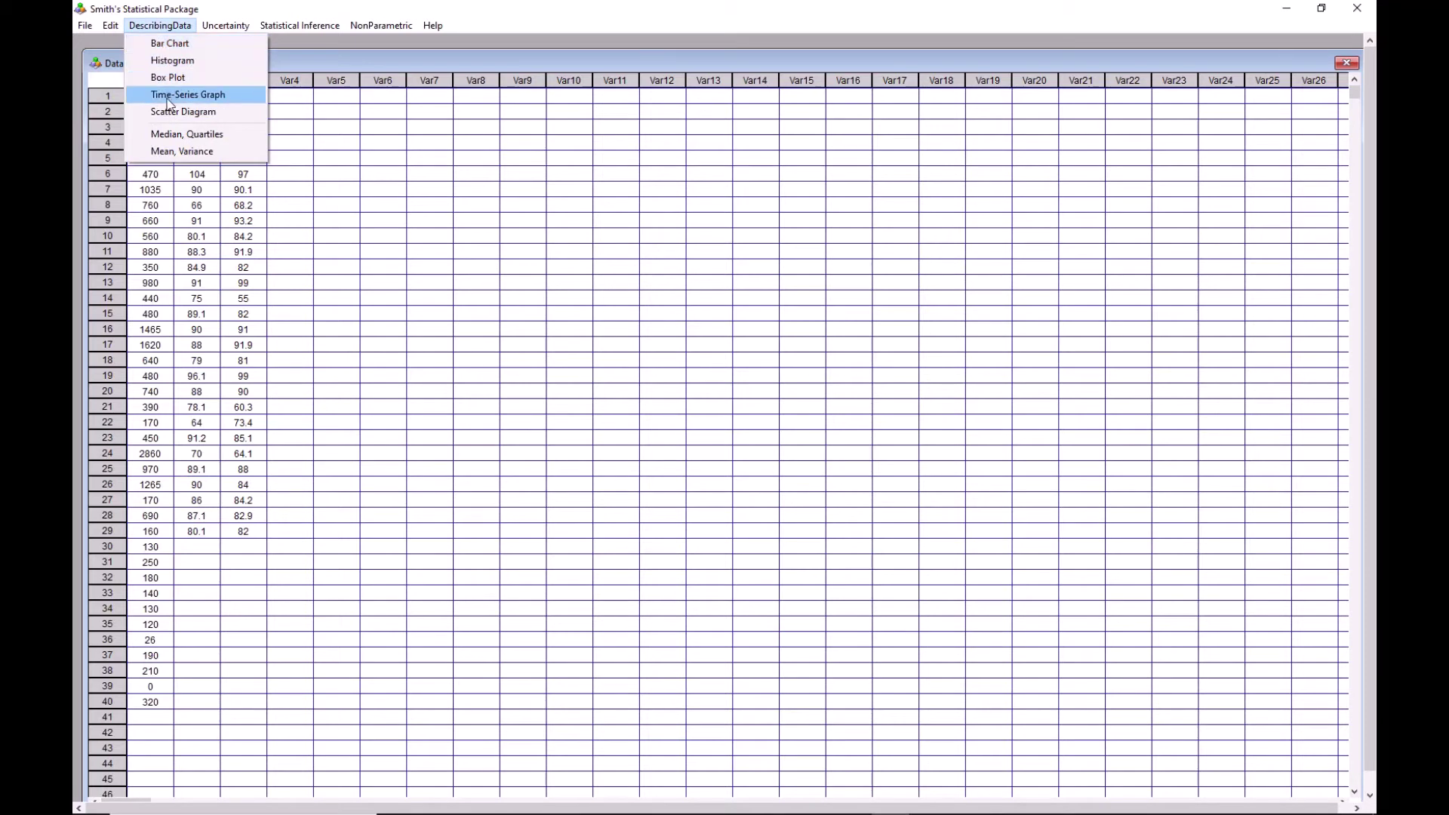
left_click(209, 133)
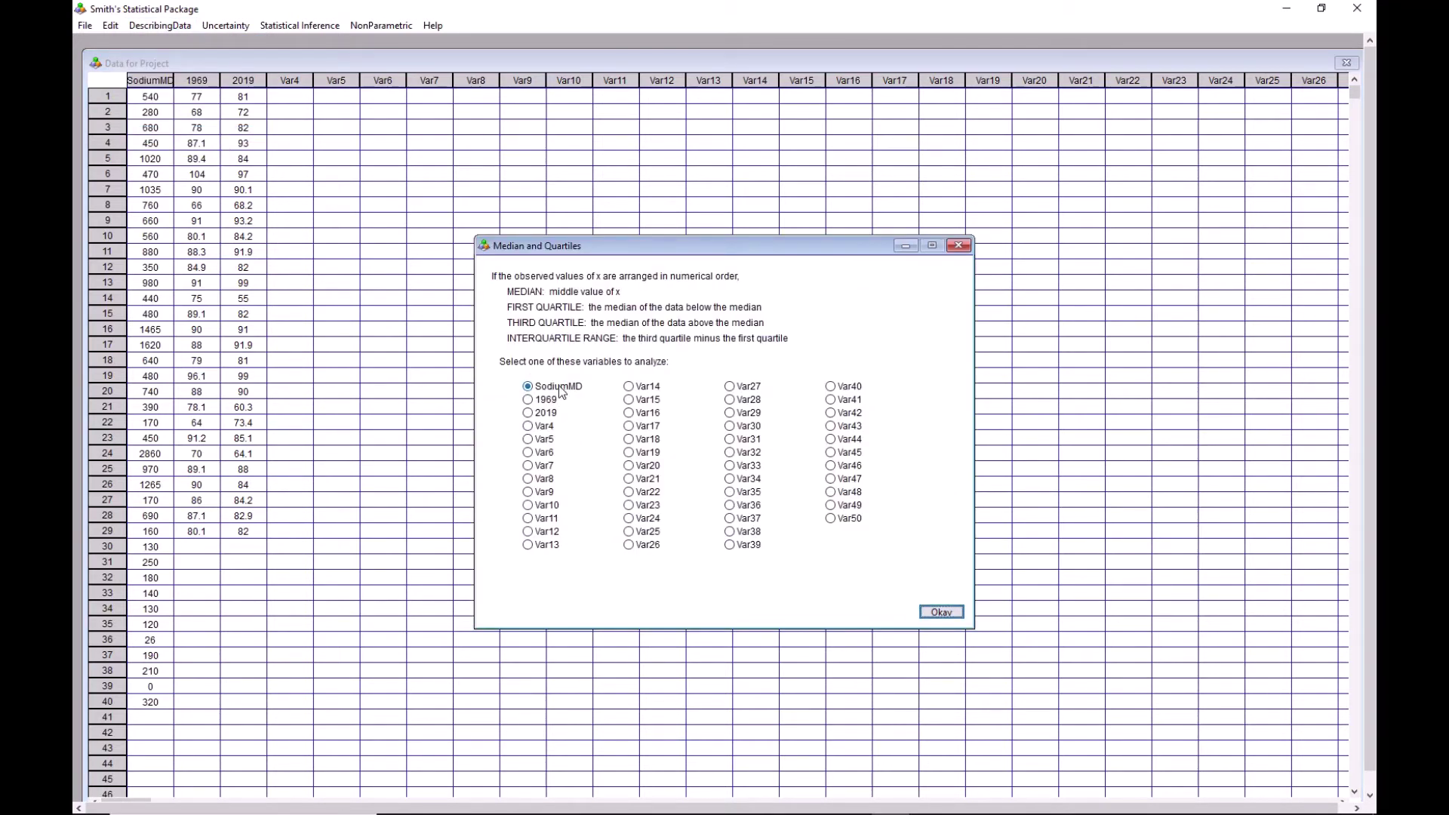
left_click(940, 612)
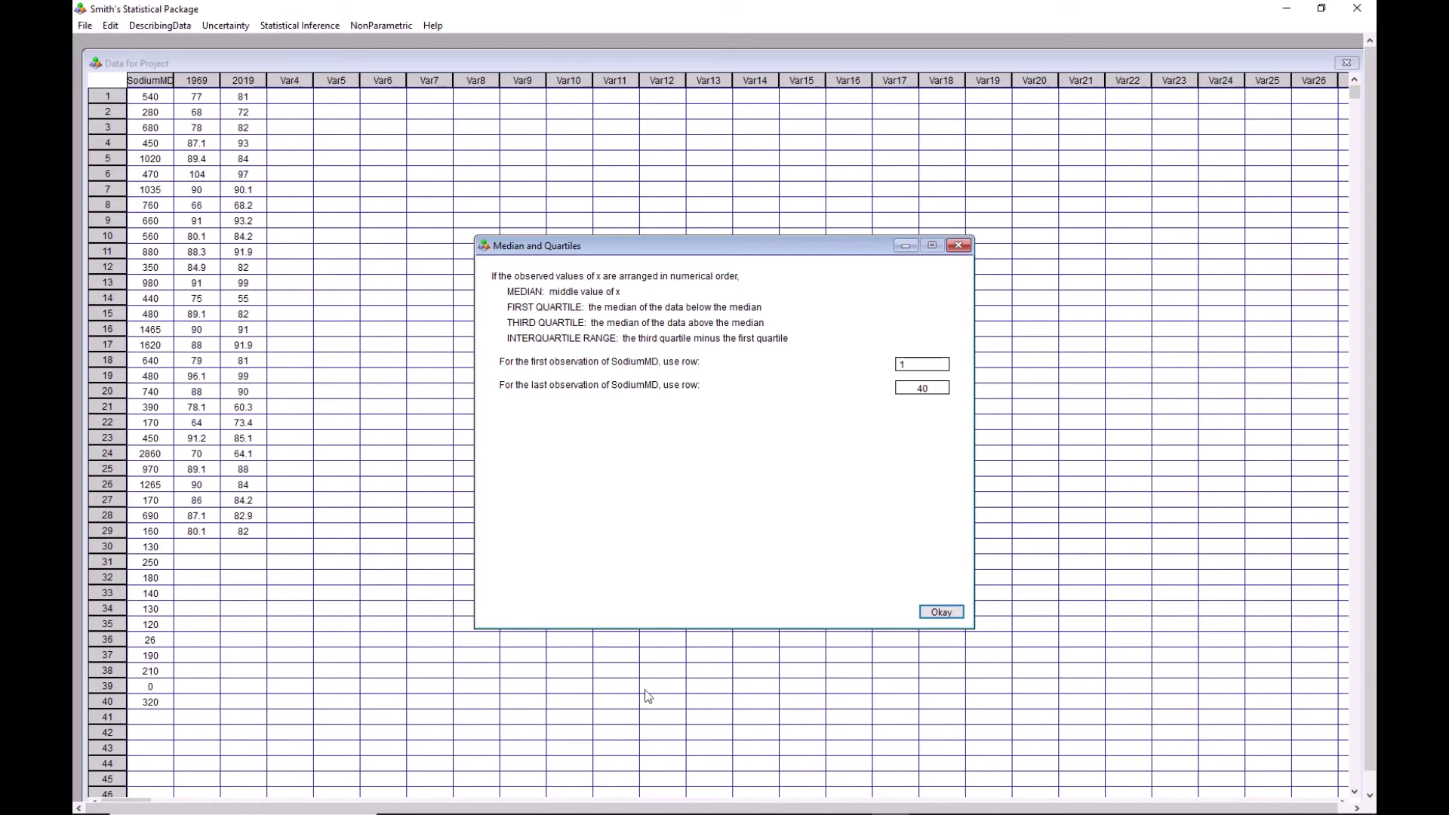
left_click(941, 612)
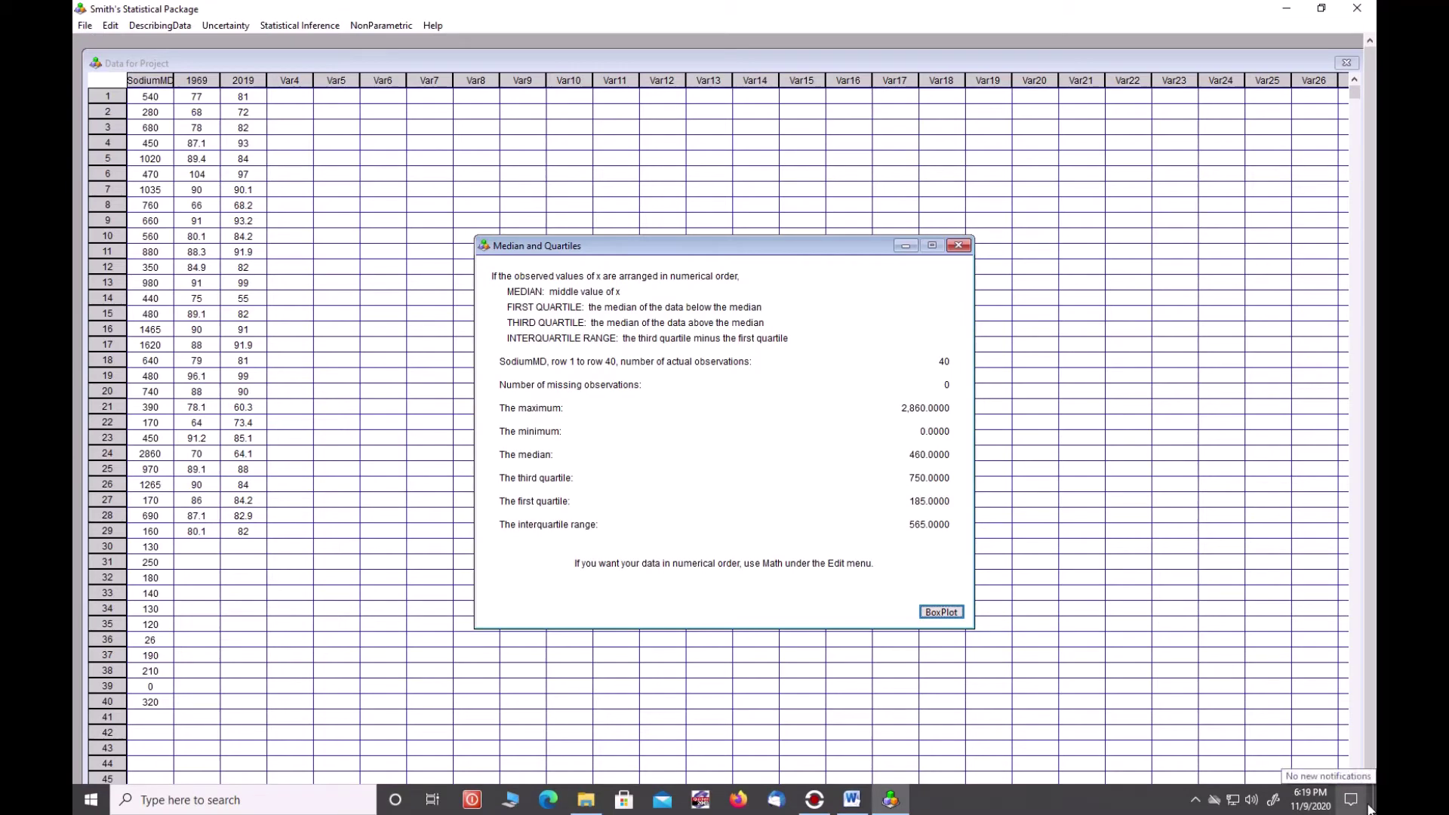
Step: Take a rectangular screen snip of the SodiumMD median and quartile results and copy it from Snip & Sketch
left_click(1368, 808)
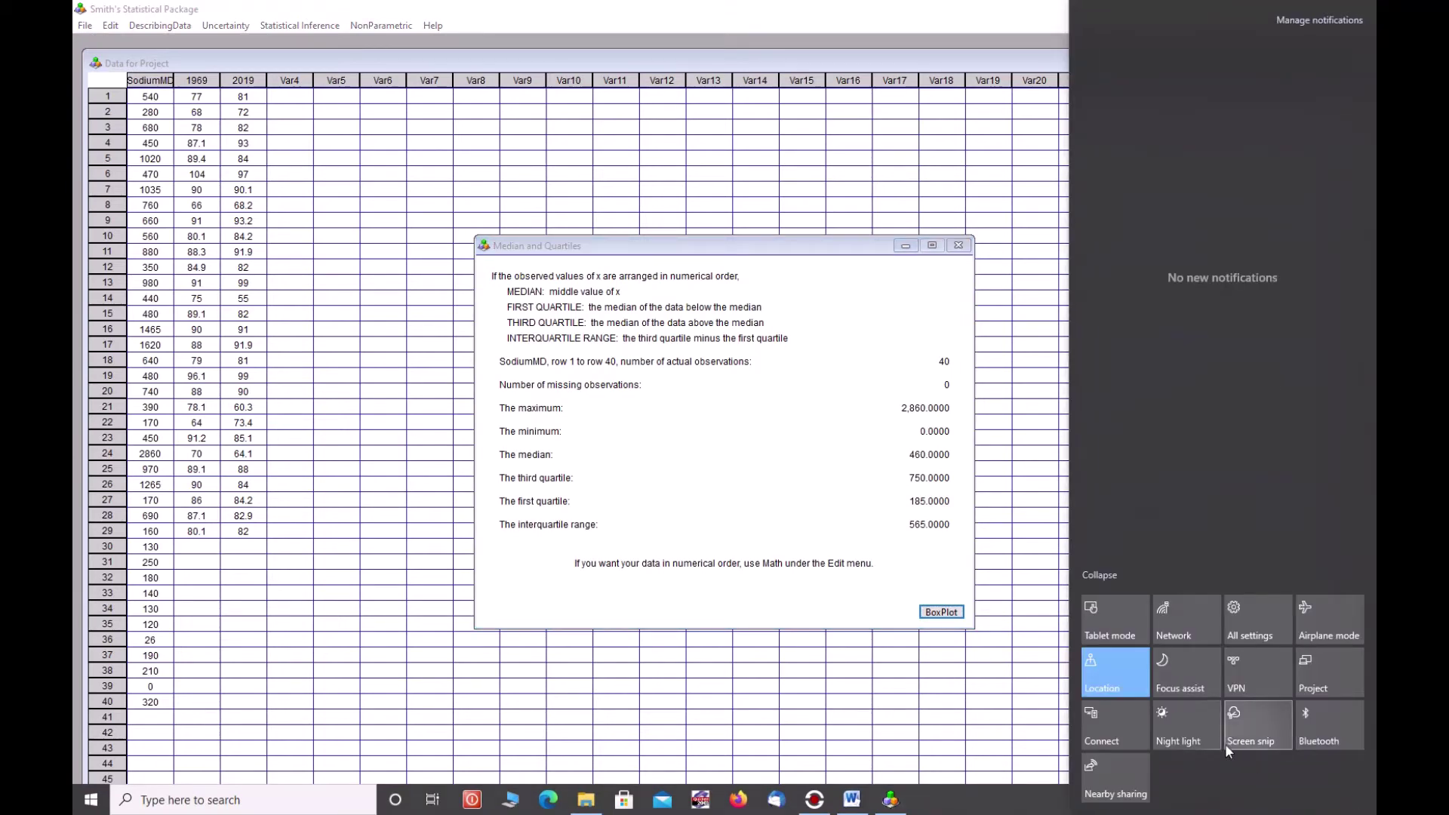
left_click(1225, 744)
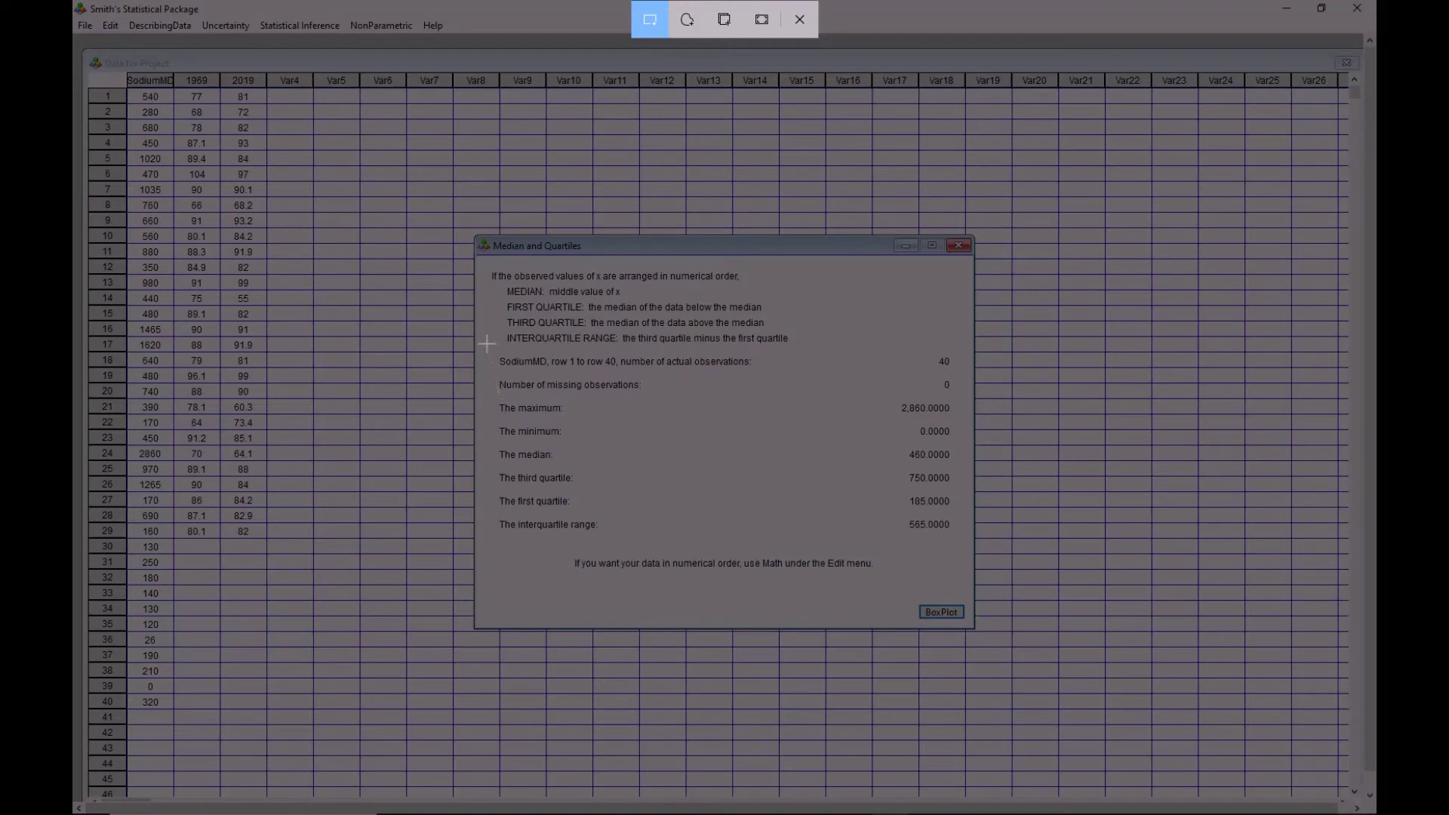
left_click_drag(487, 345, 964, 549)
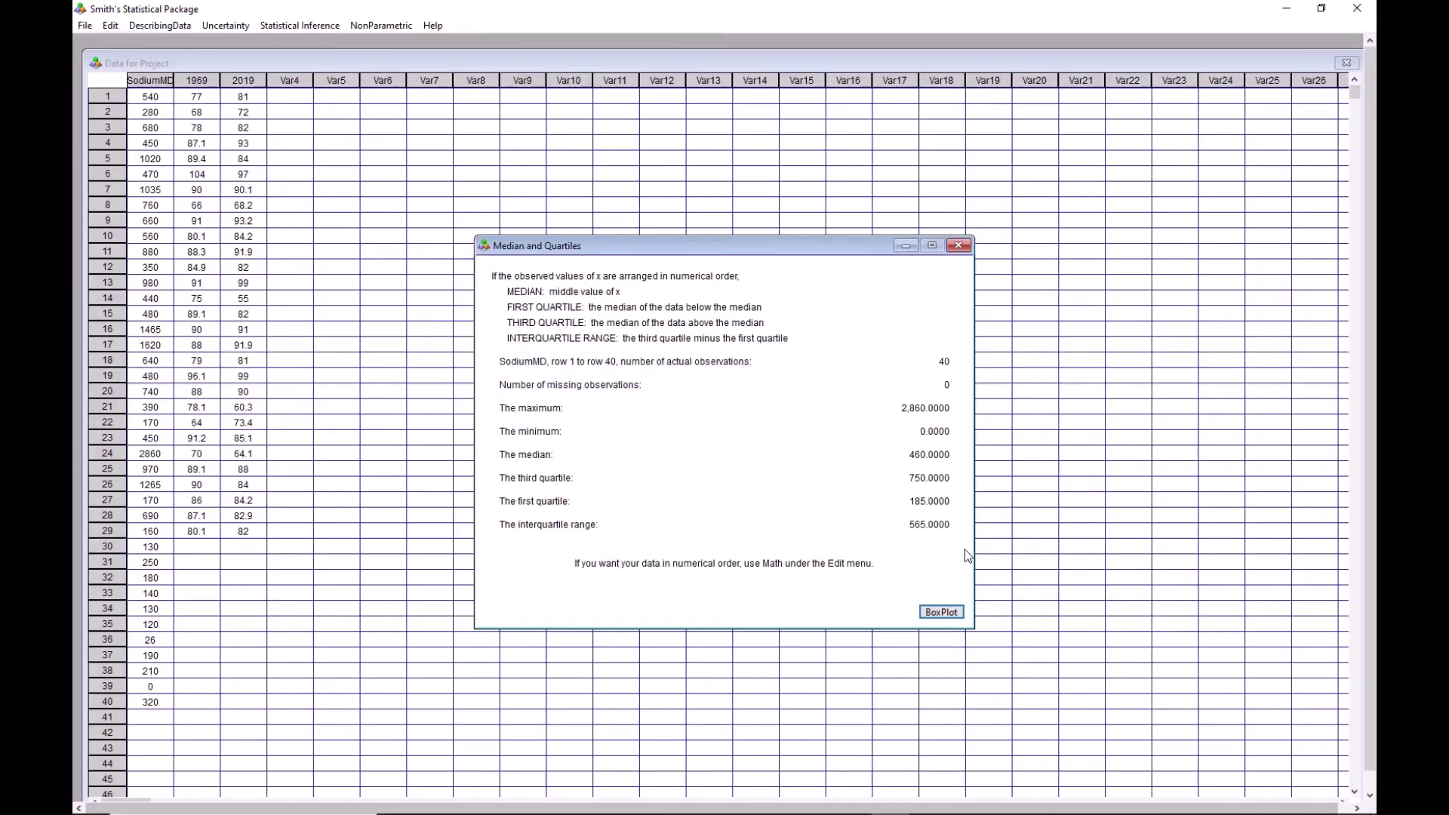
left_click(1183, 590)
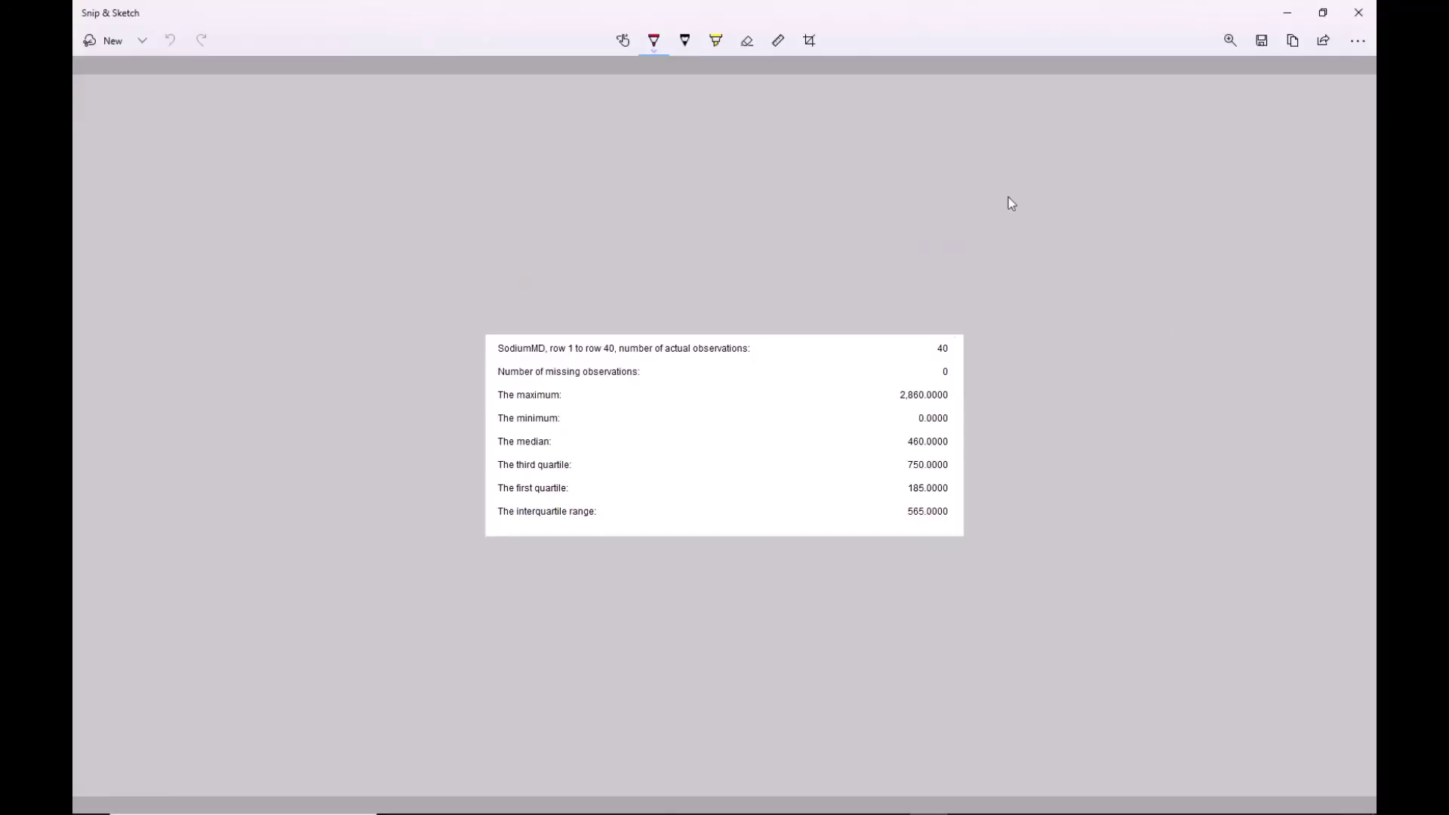
left_click(1293, 43)
Step: Switch to the Word document, paste the SodiumMD statistics snip below the TI-Nspire captures, and shrink it proportionally
mouse_move(139, 789)
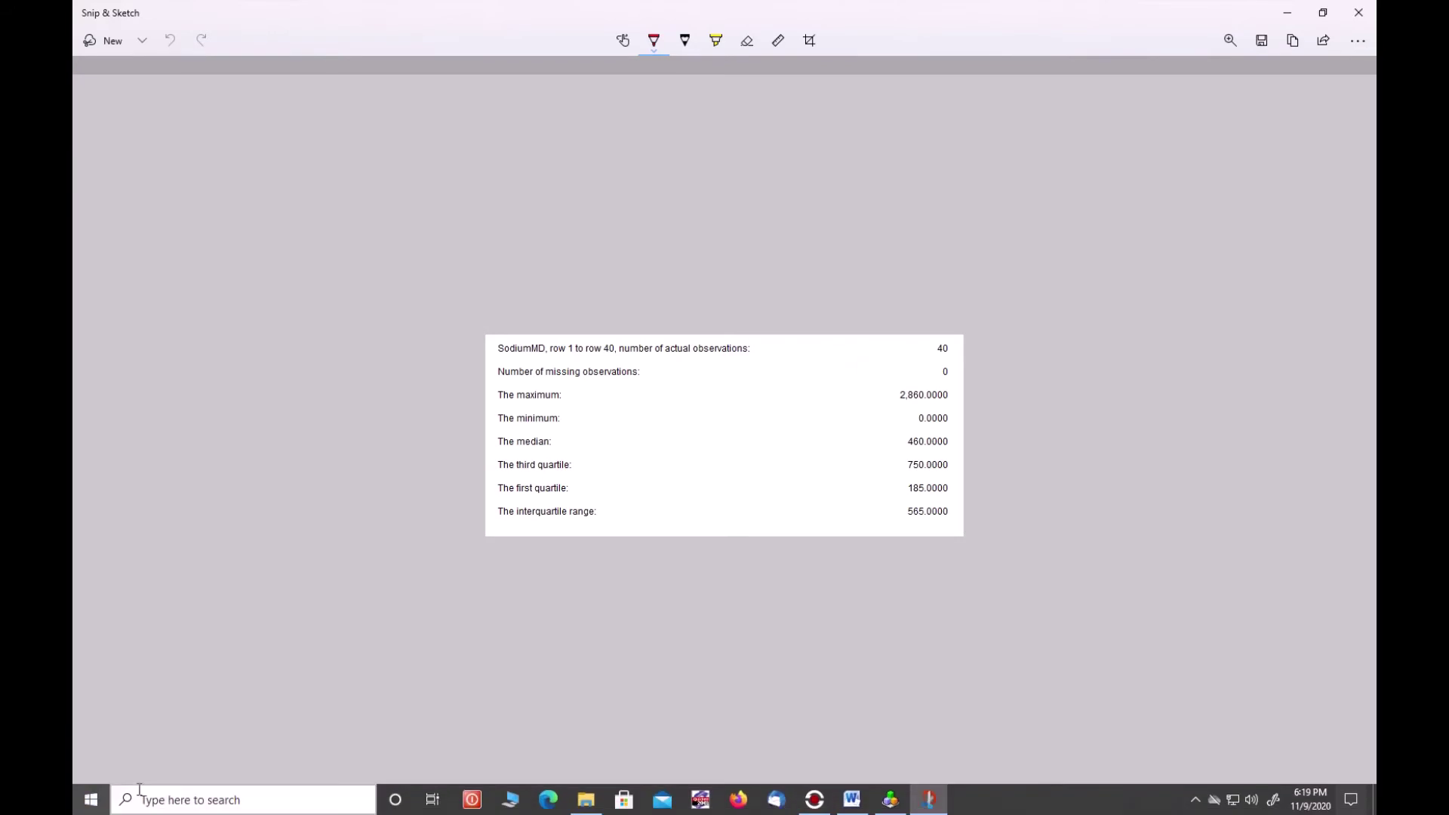
left_click(852, 801)
left_click(940, 431)
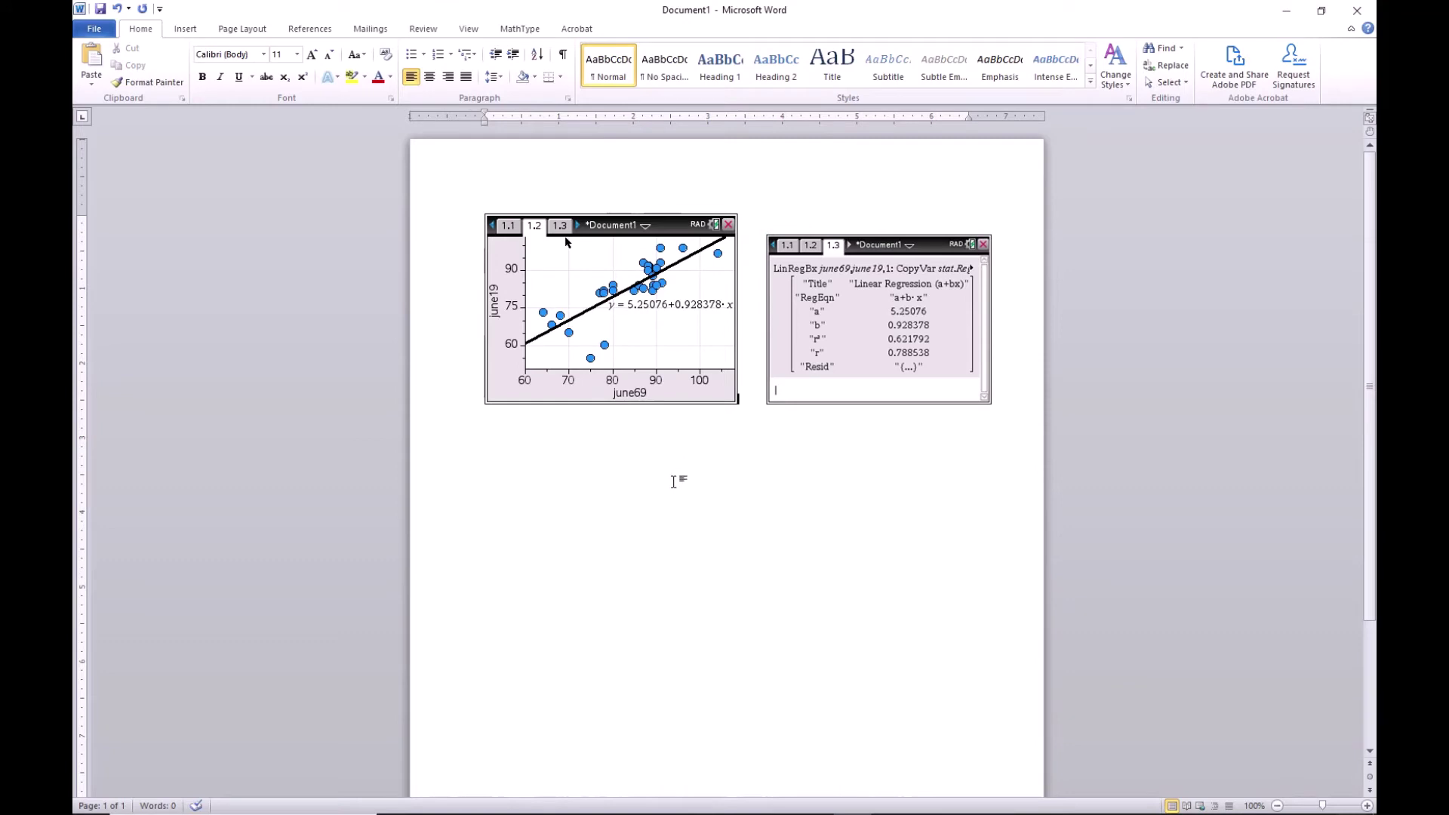
right_click(514, 422)
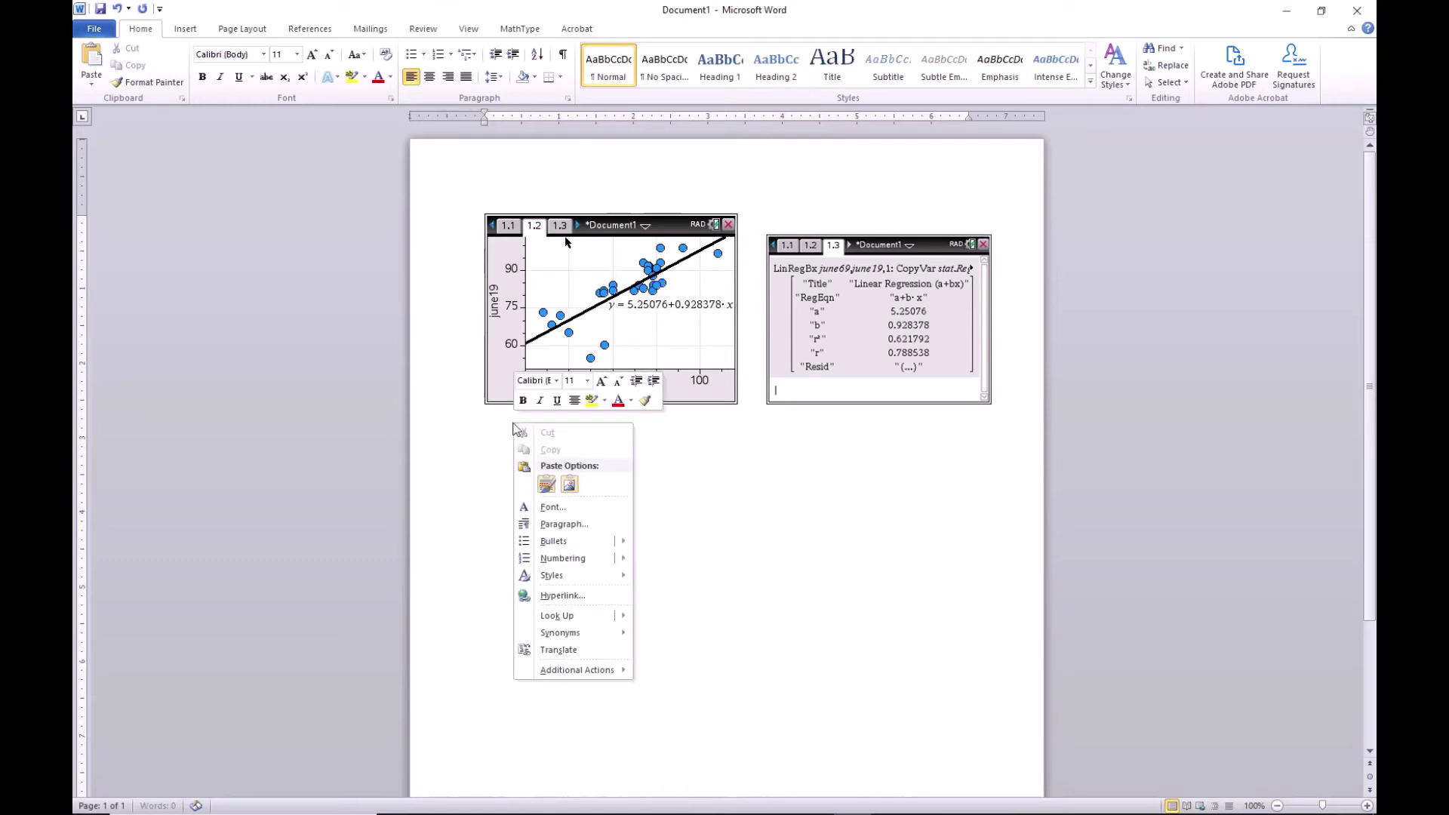
left_click(658, 521)
right_click(541, 429)
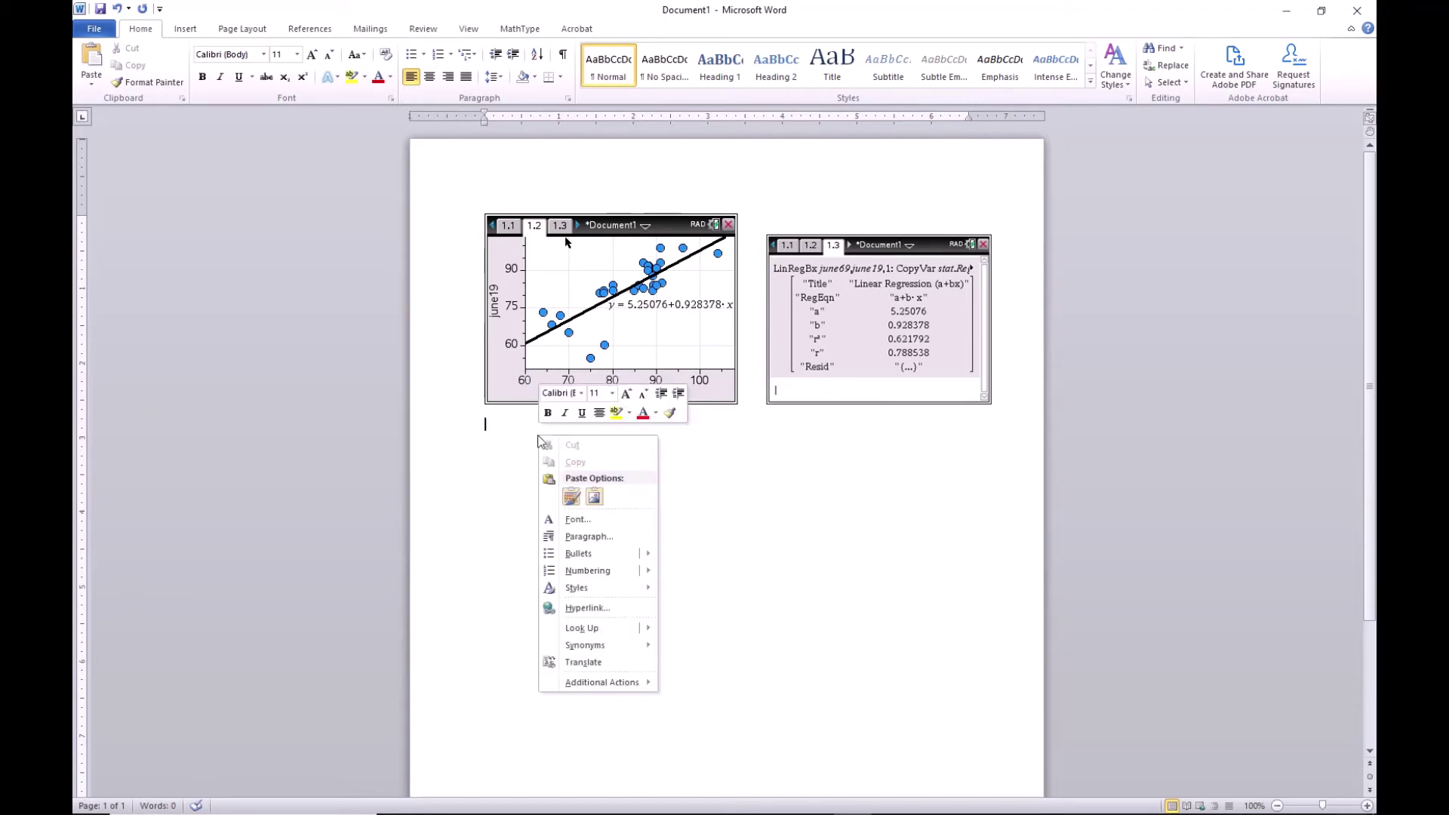
left_click(579, 502)
left_click(907, 603)
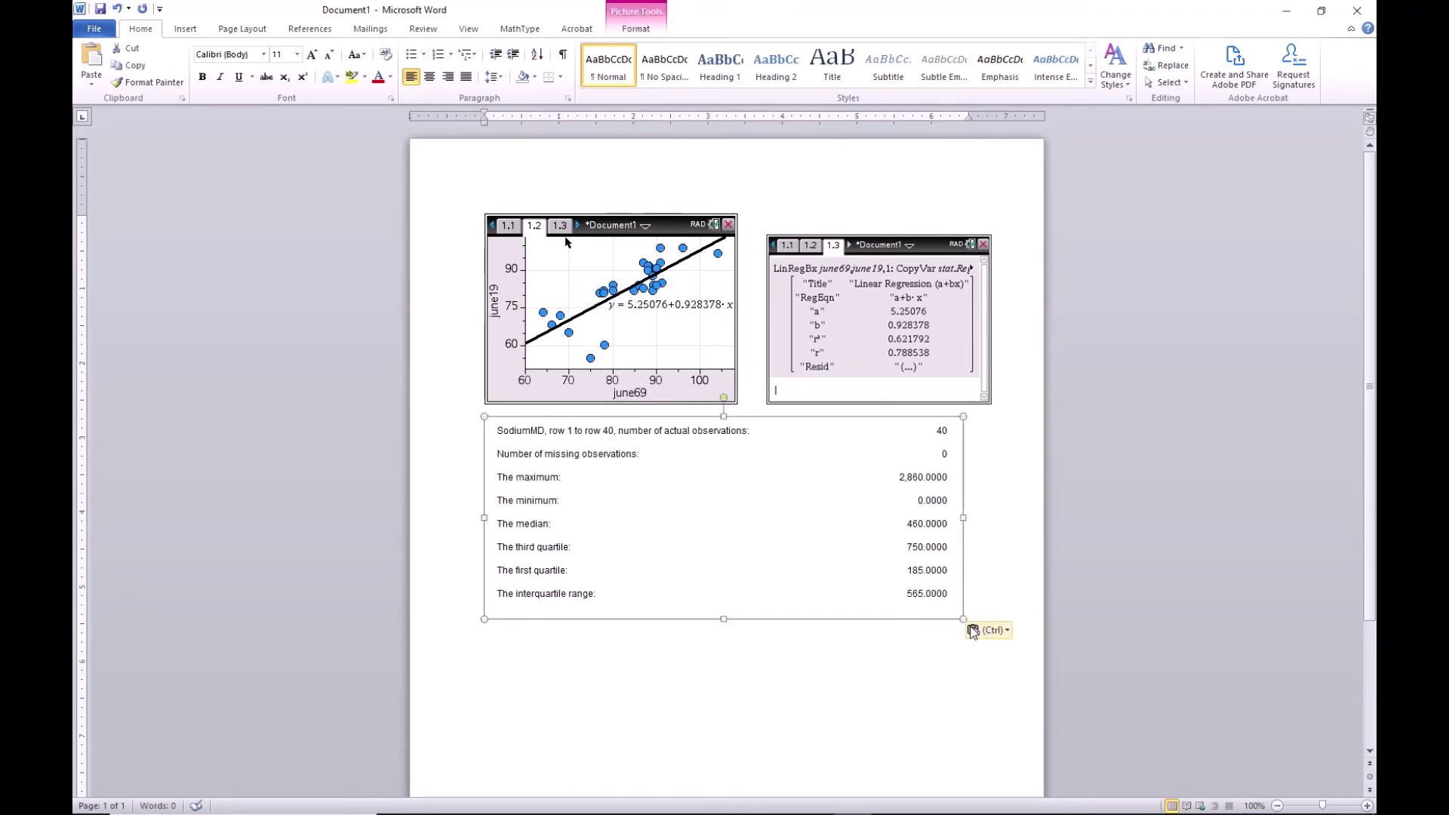
left_click_drag(961, 617, 845, 566)
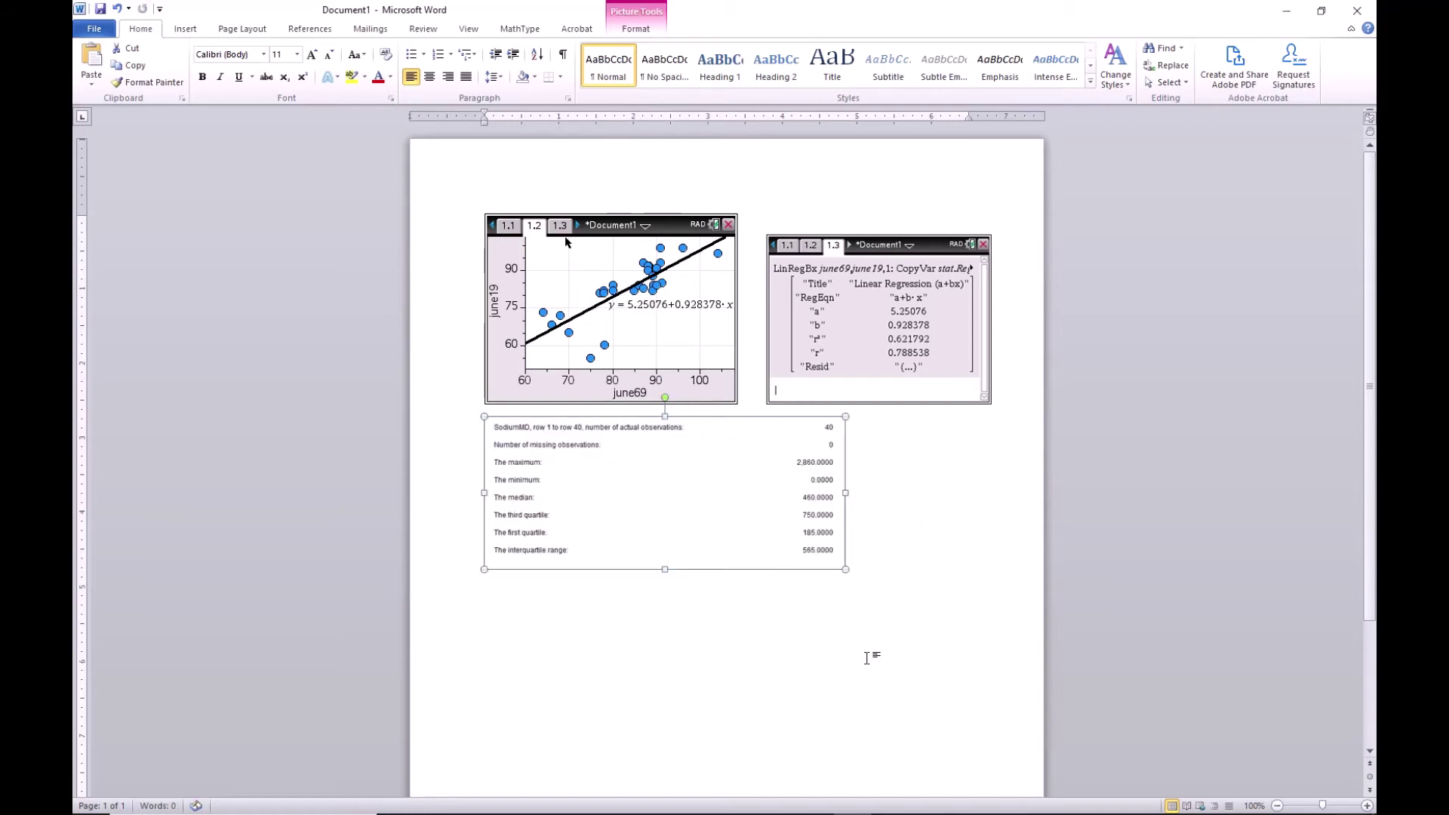
Step: Switch to Smith's Statistical Package and display the SodiumMD box plot with outliers shown
mouse_move(895, 811)
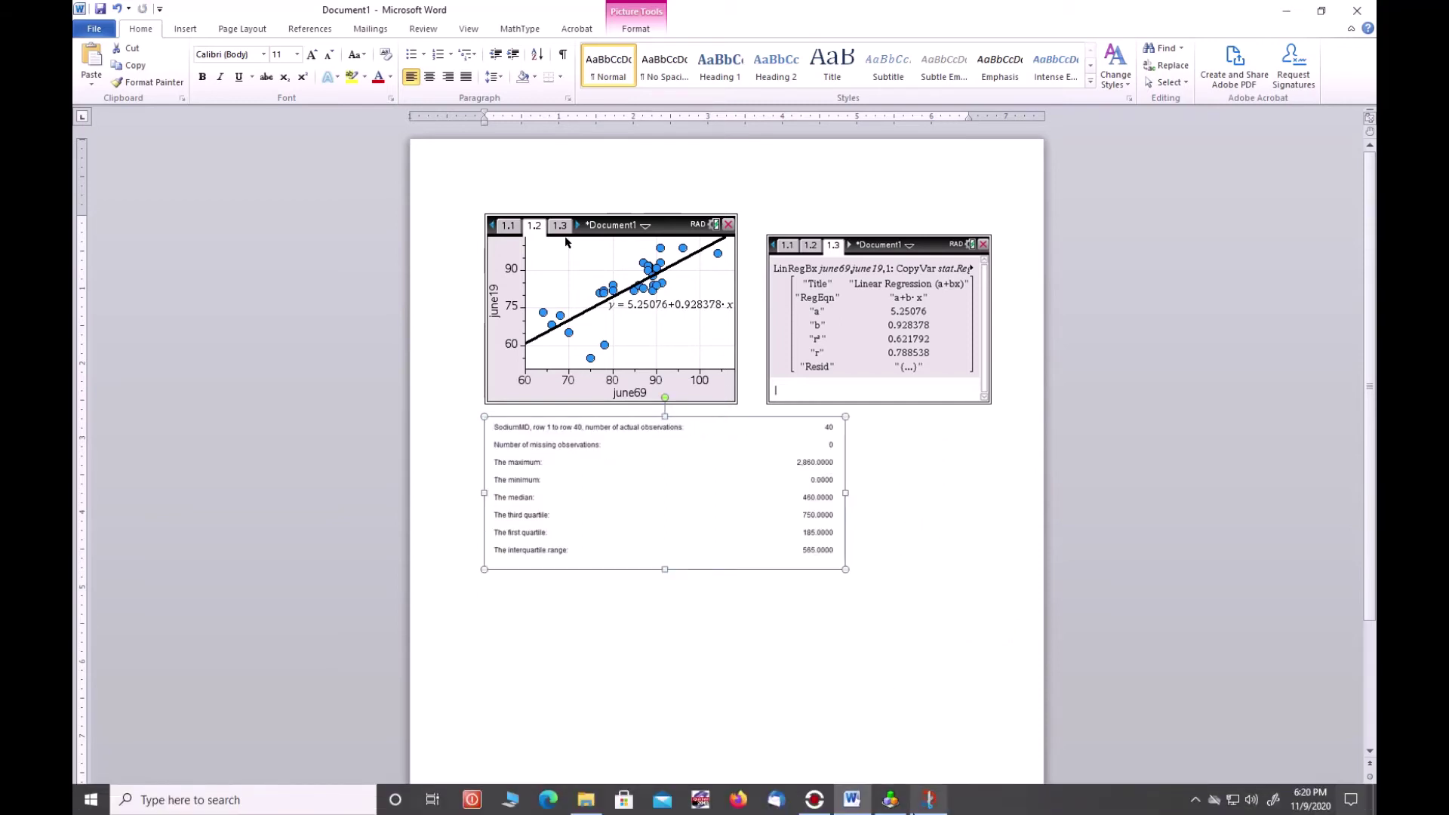
left_click(892, 806)
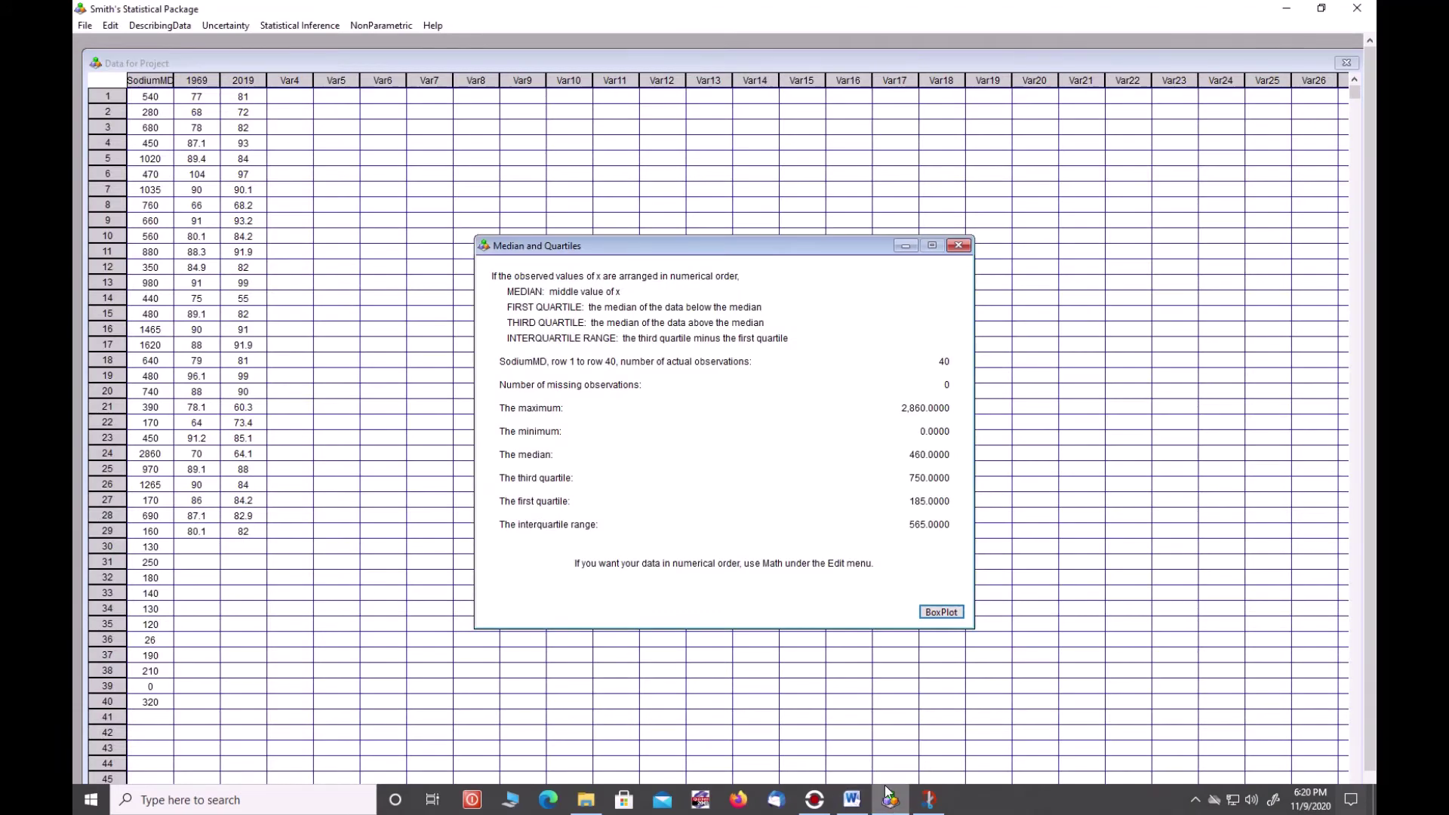
left_click(940, 614)
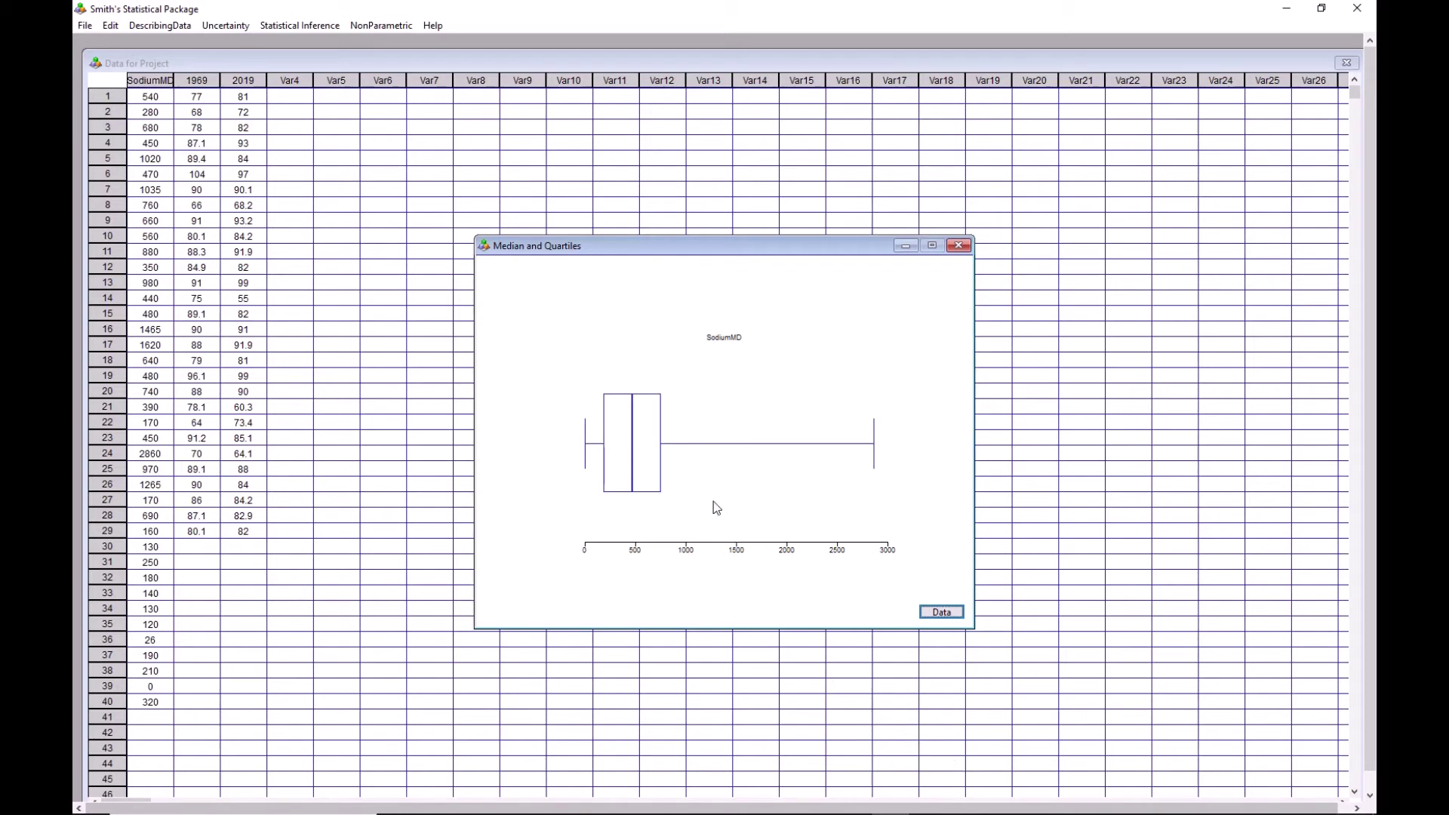
left_click(694, 451)
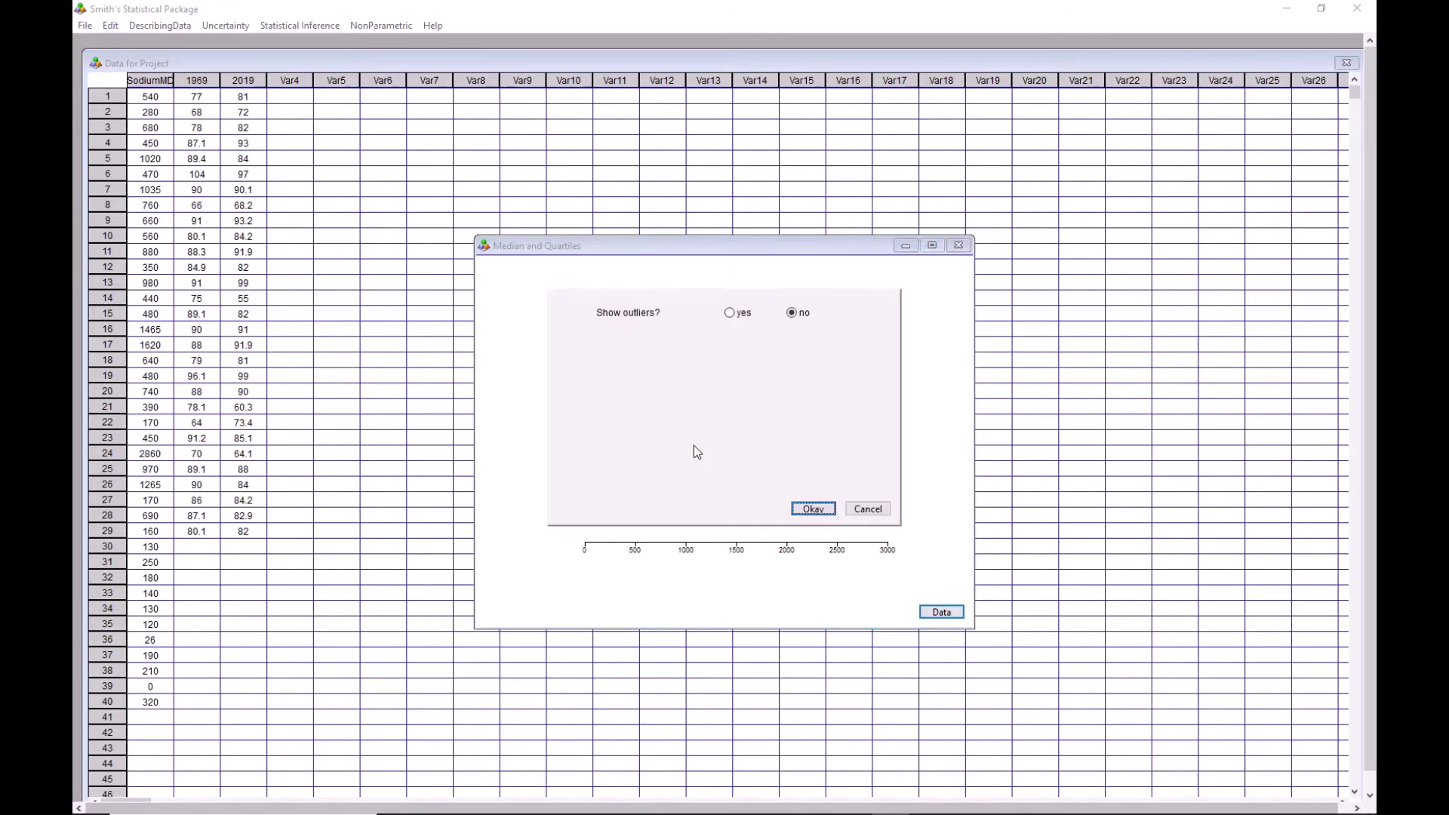
left_click(723, 314)
left_click(801, 510)
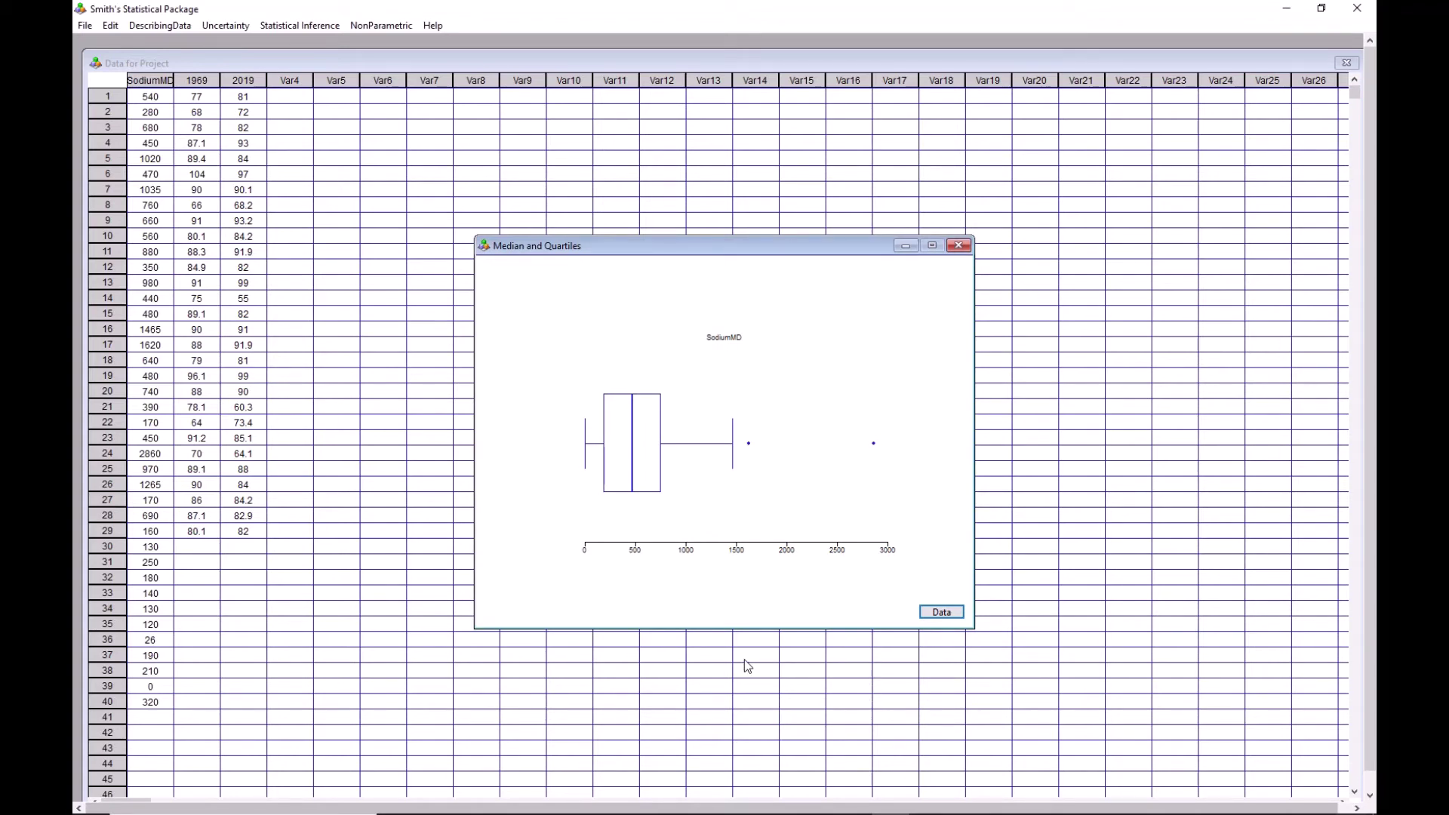
Step: Take a rectangular screen snip of the SodiumMD box plot, close the old statistics snip, and copy the new one from Snip & Sketch
left_click(85, 25)
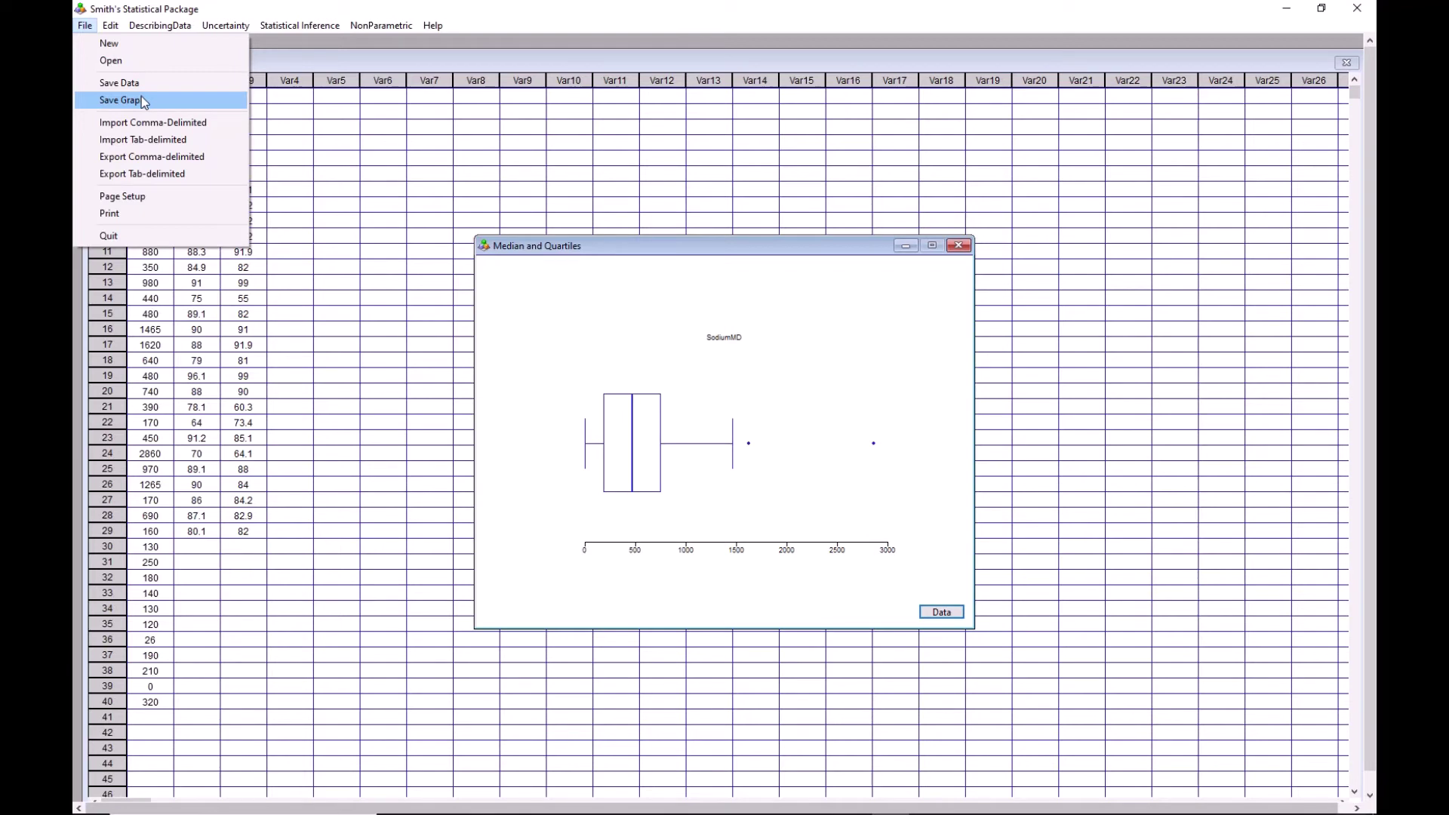
left_click(550, 300)
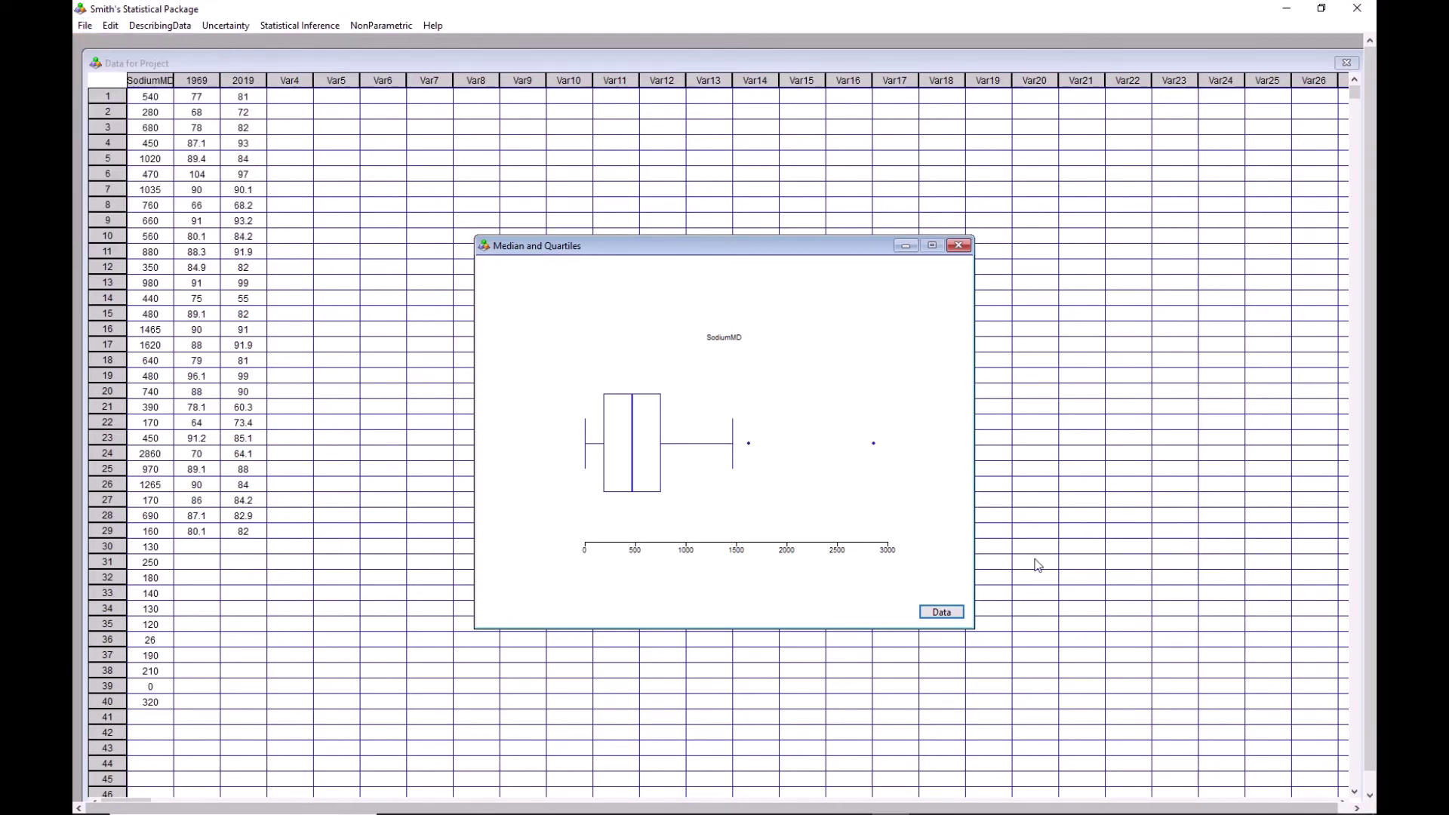
left_click(1356, 803)
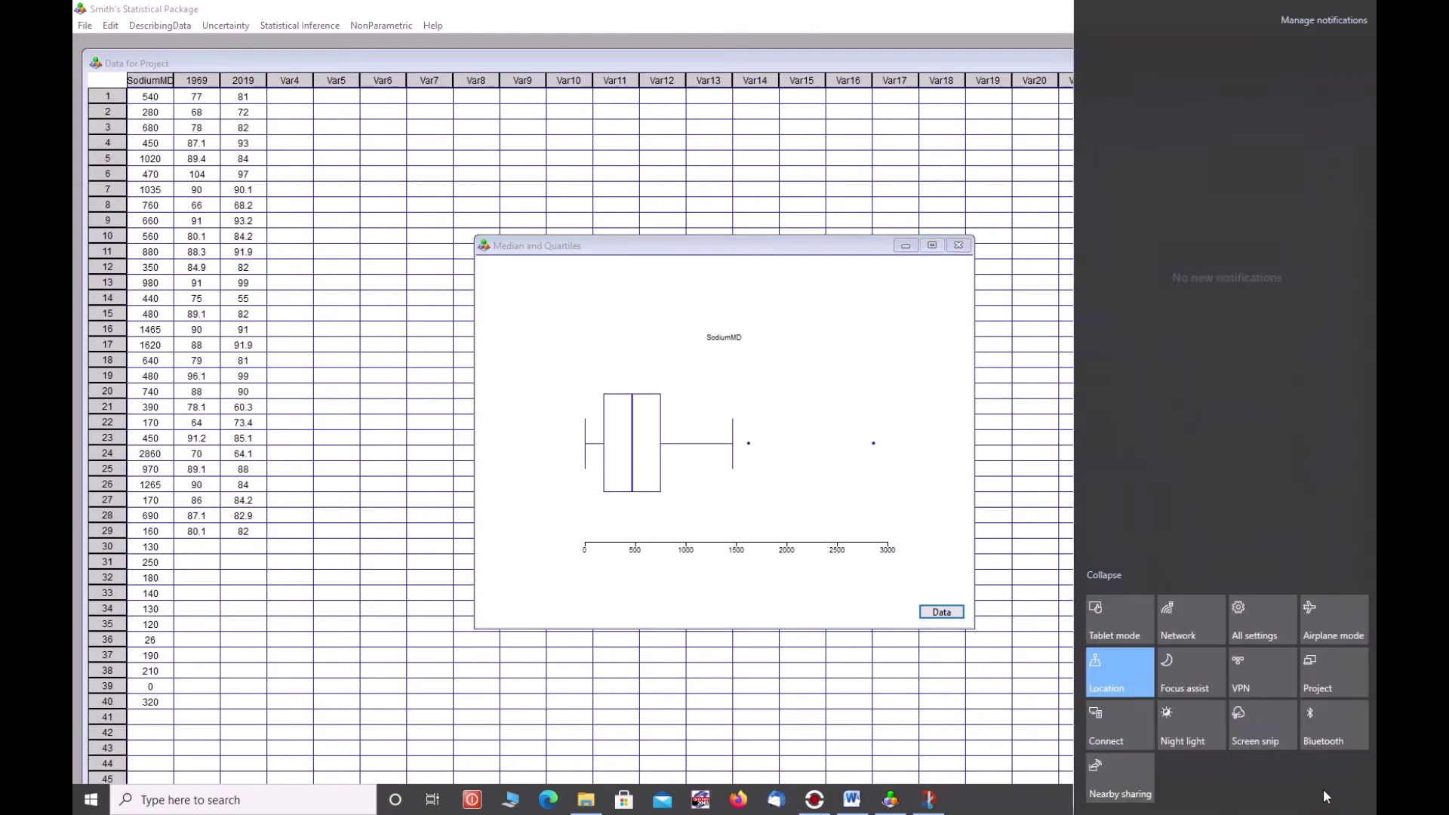
left_click(1260, 738)
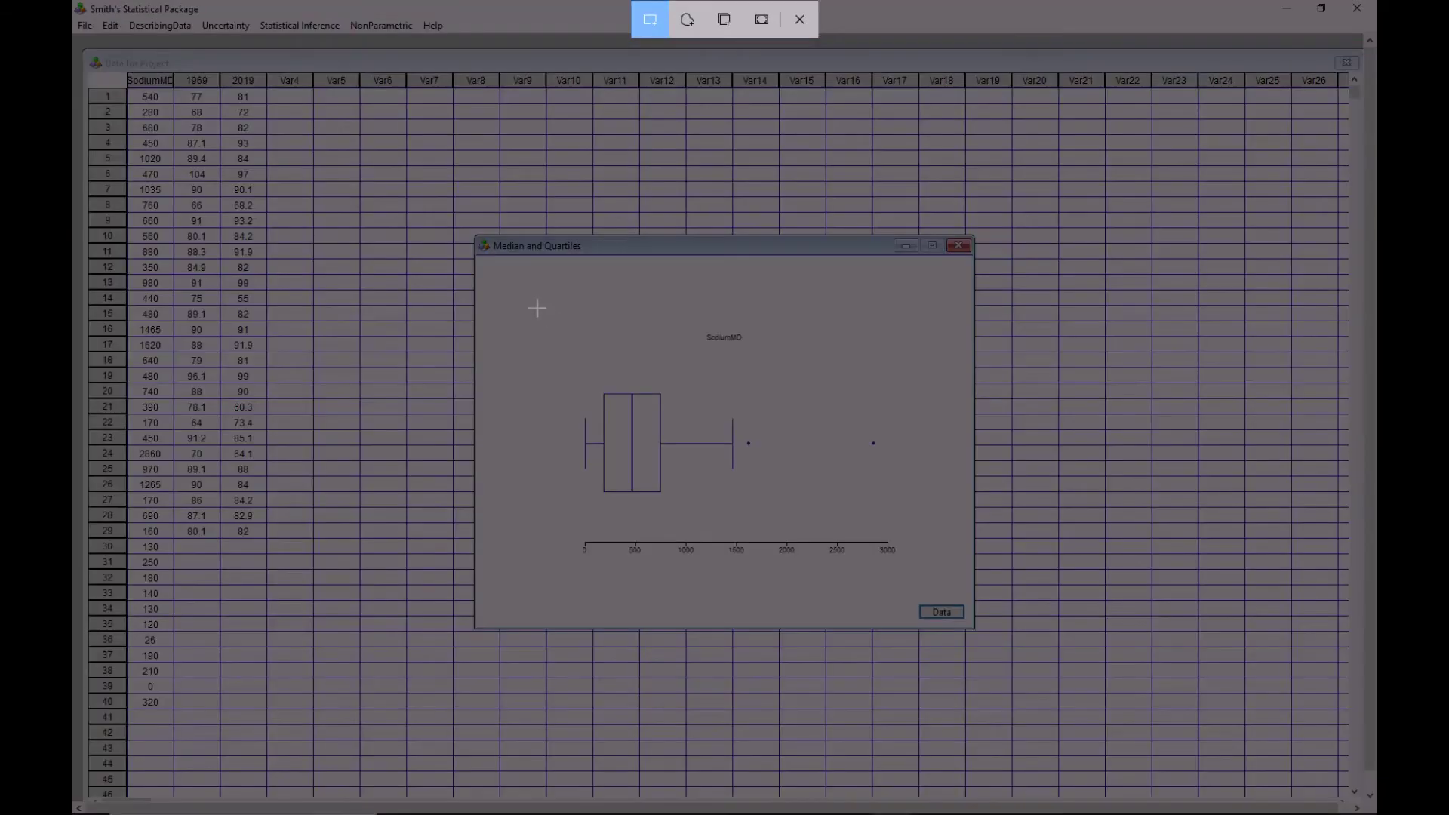
left_click_drag(528, 305, 937, 575)
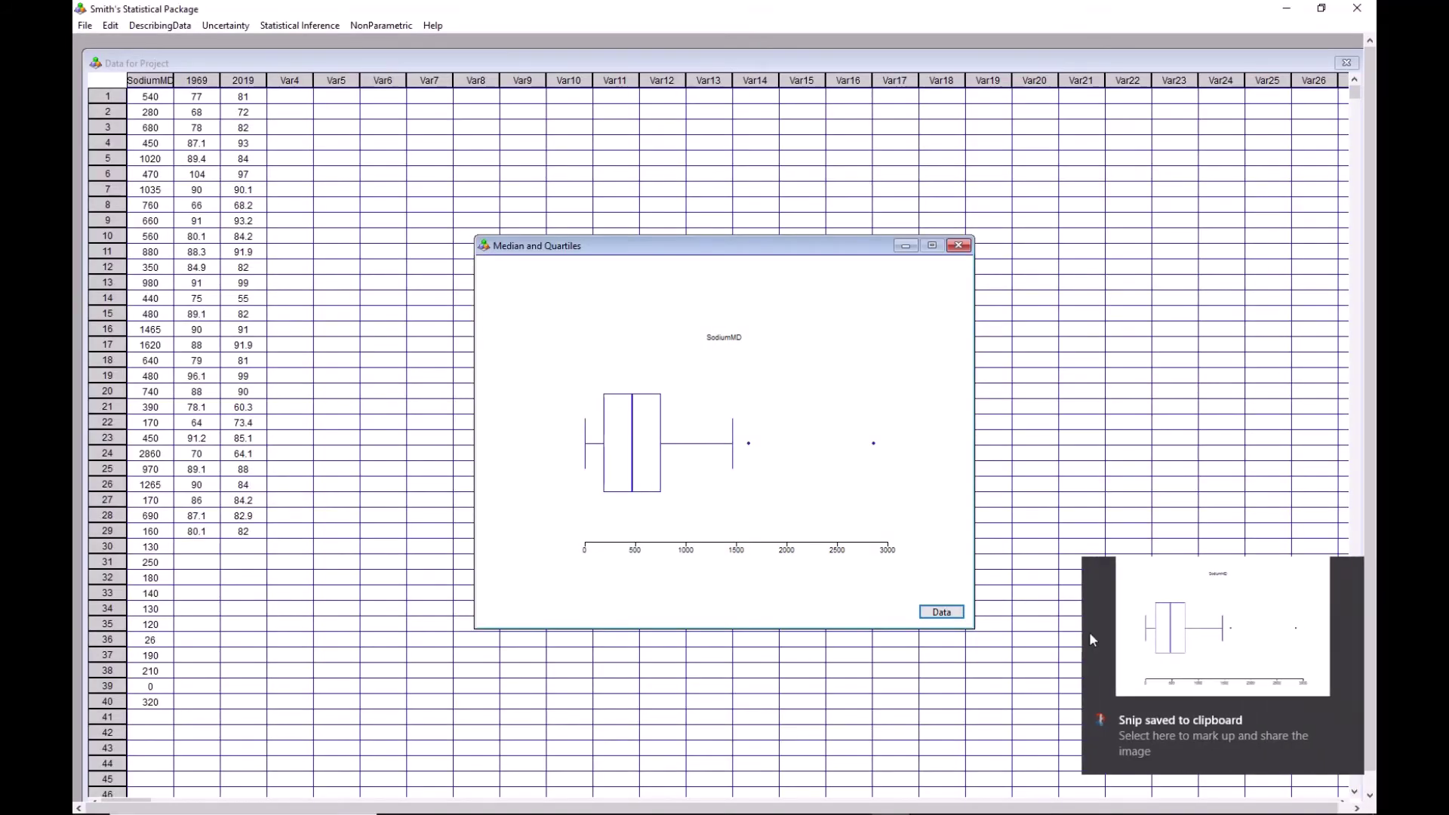
left_click(1089, 631)
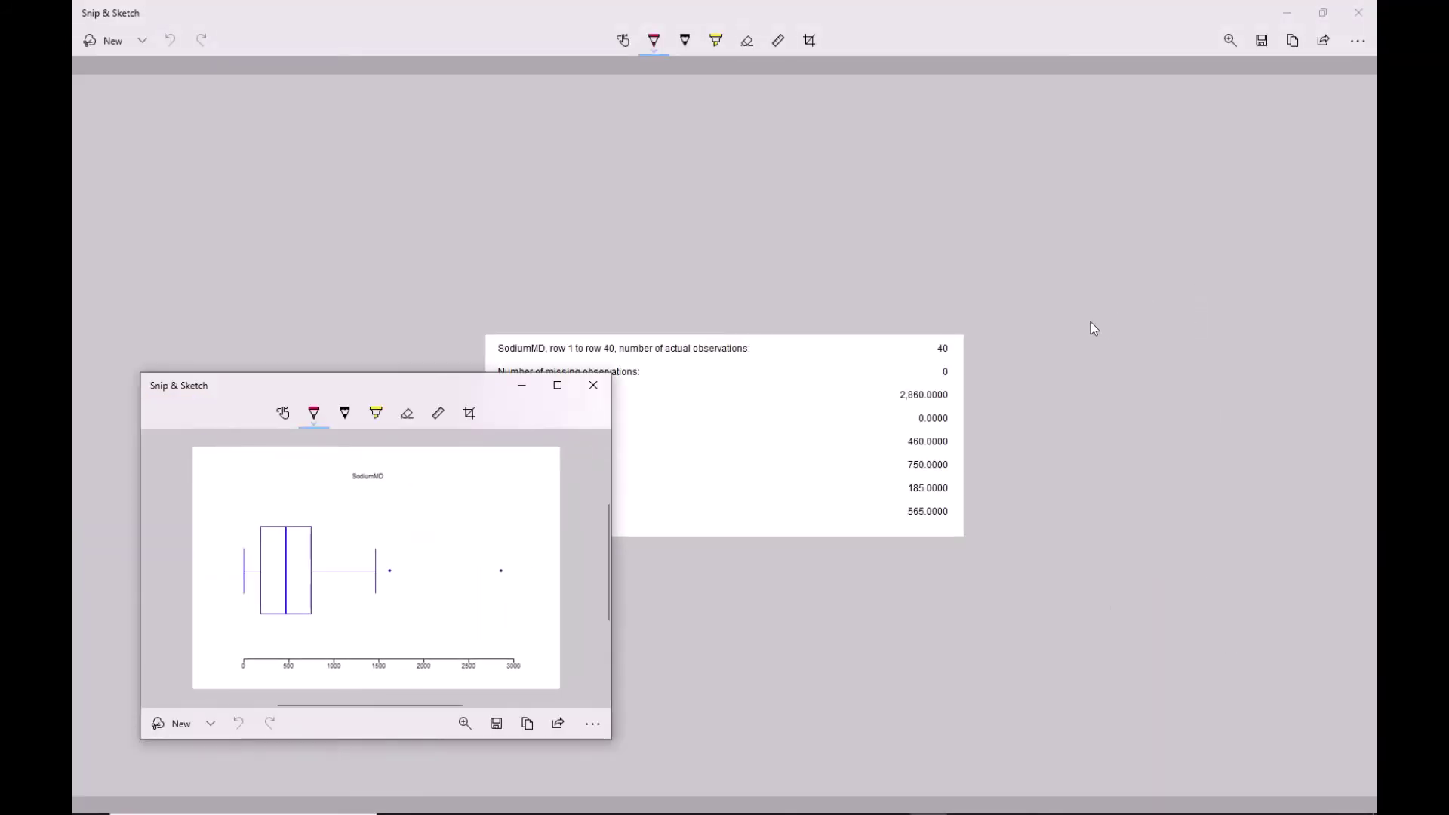
left_click(1363, 9)
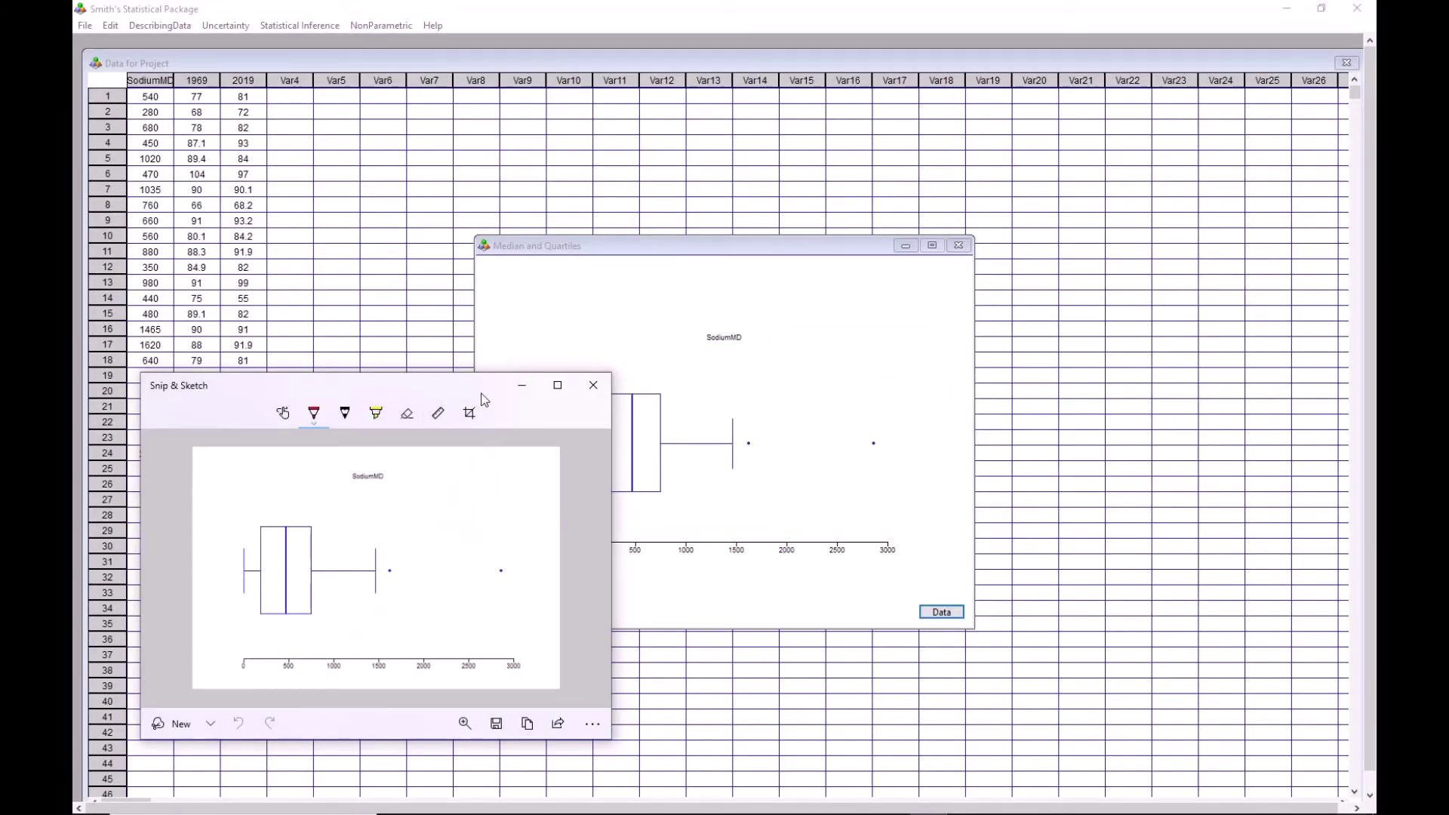
left_click(557, 385)
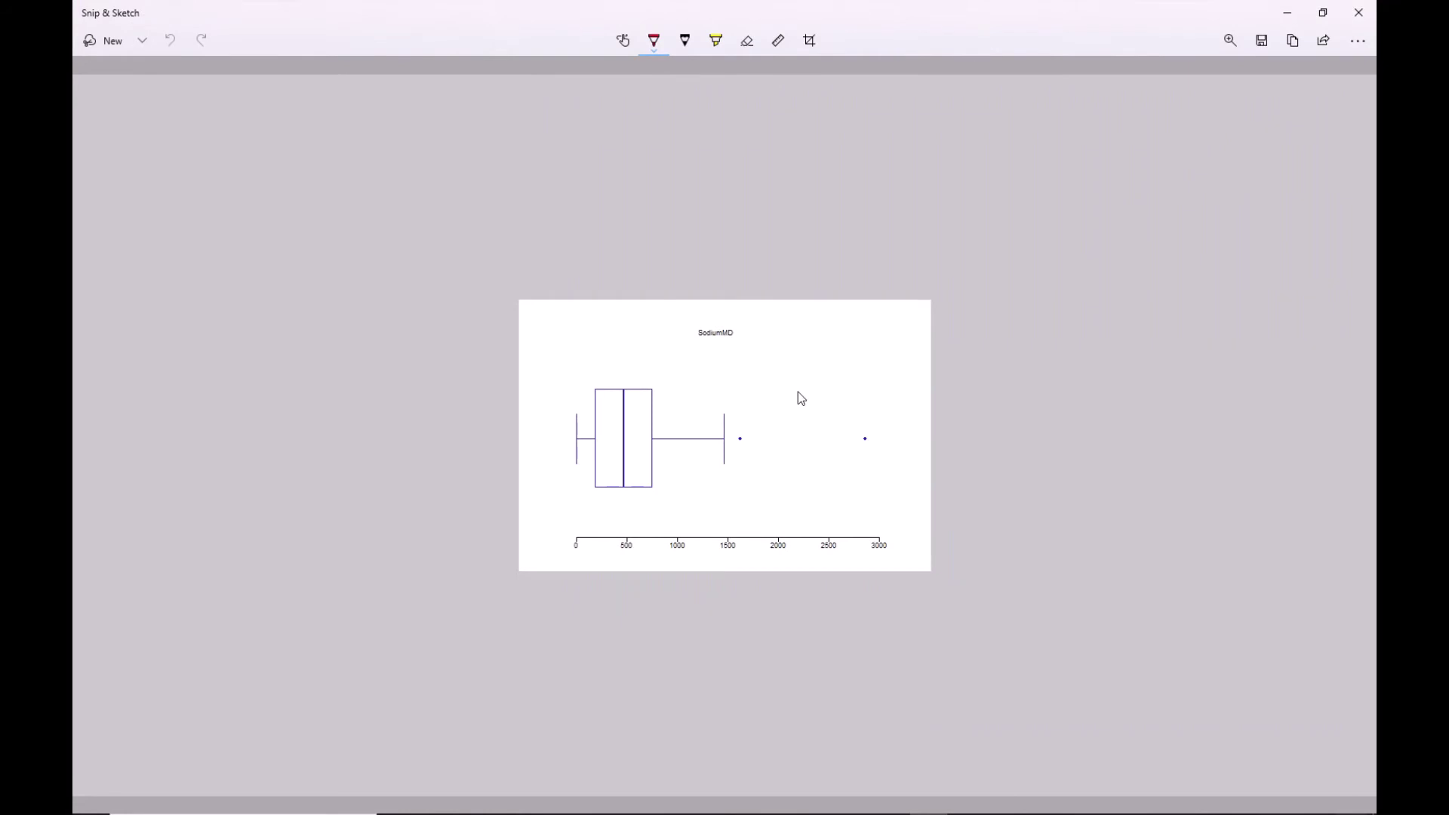
left_click(1292, 43)
left_click(169, 38)
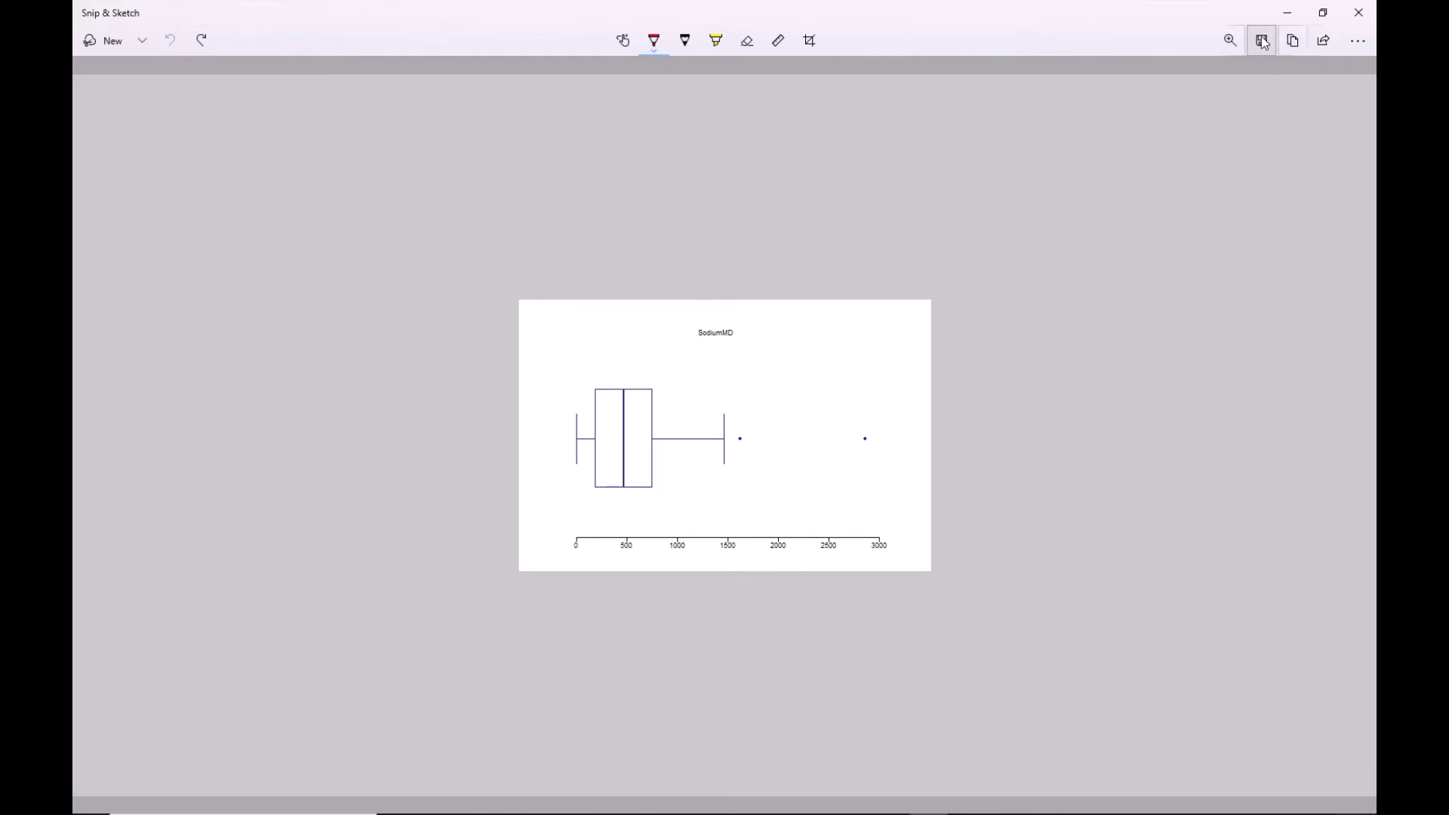
left_click(1292, 41)
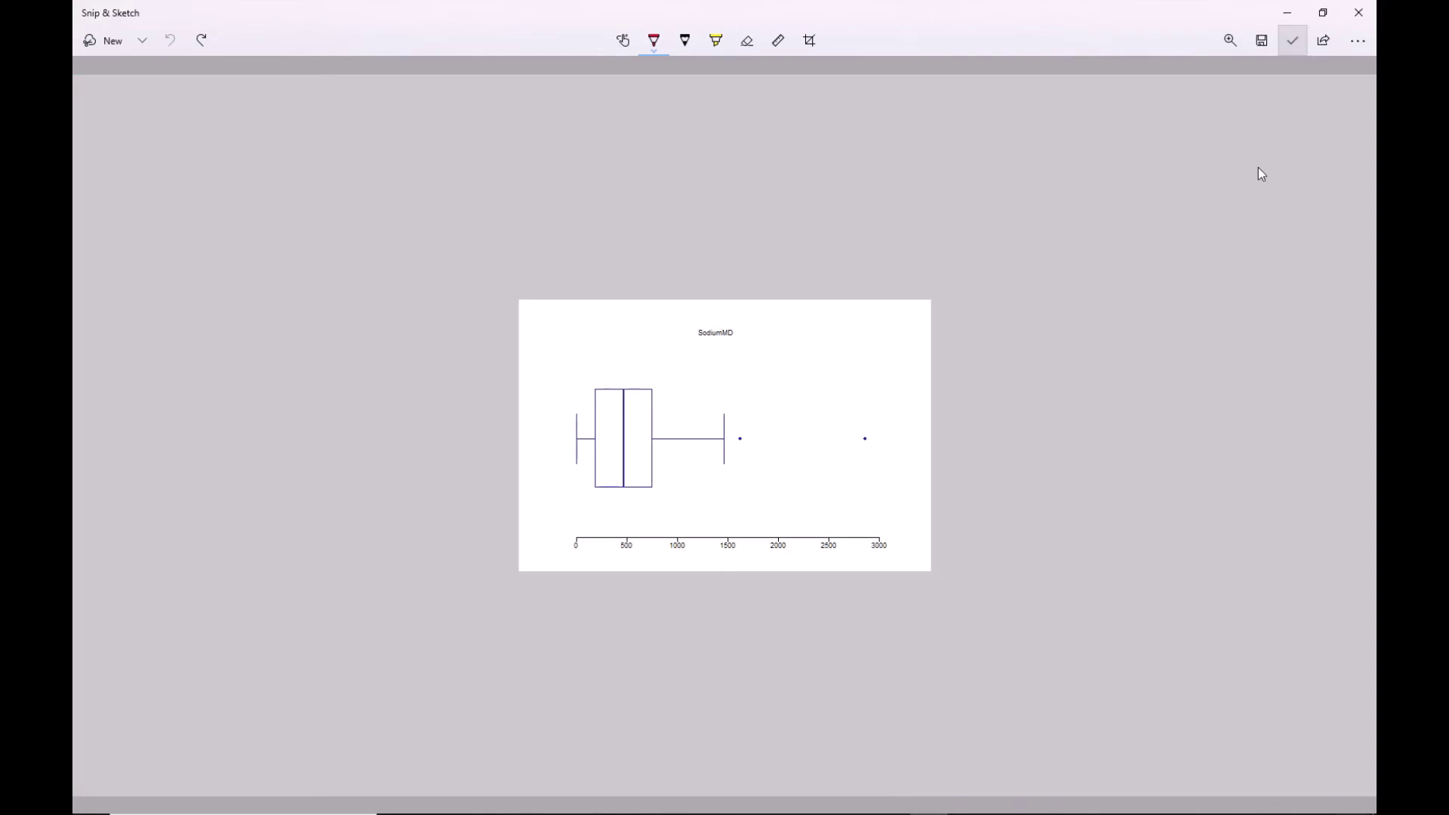
Step: Switch to Word, paste the box plot snip with source formatting below the SodiumMD statistics, and shrink it to about 2.44" by 3.7"
left_click(852, 802)
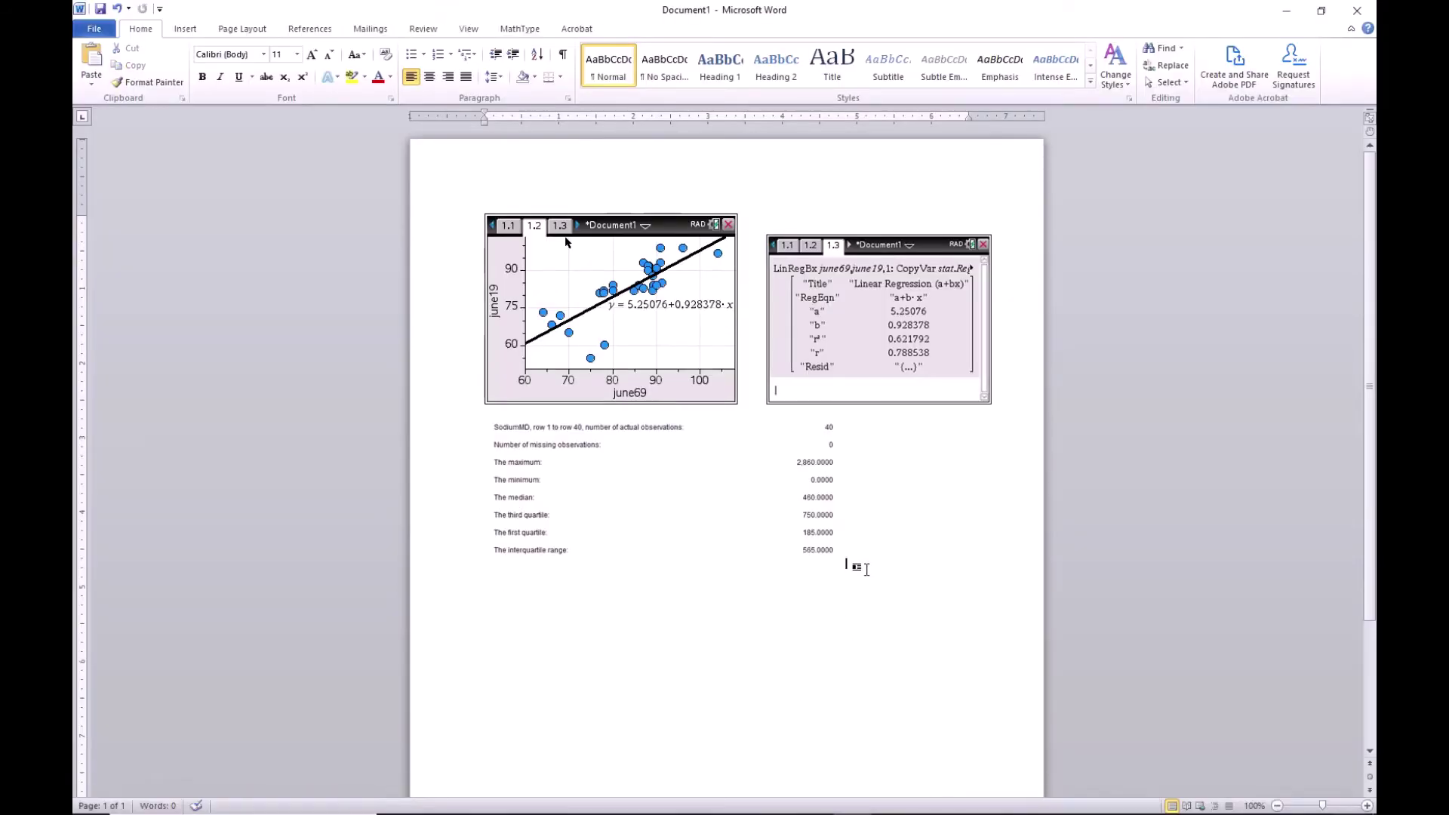
key("Return")
right_click(658, 610)
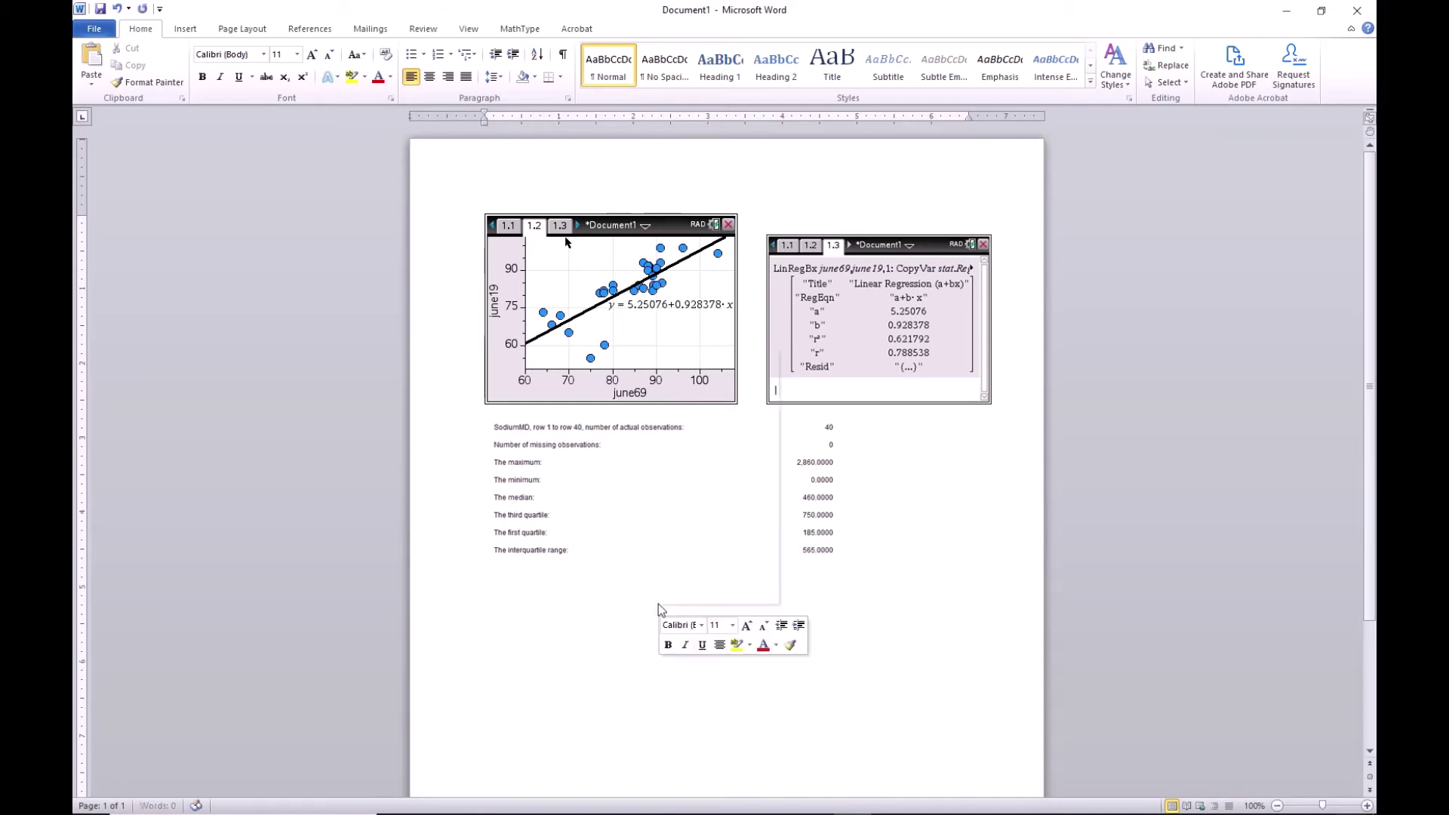
left_click(690, 408)
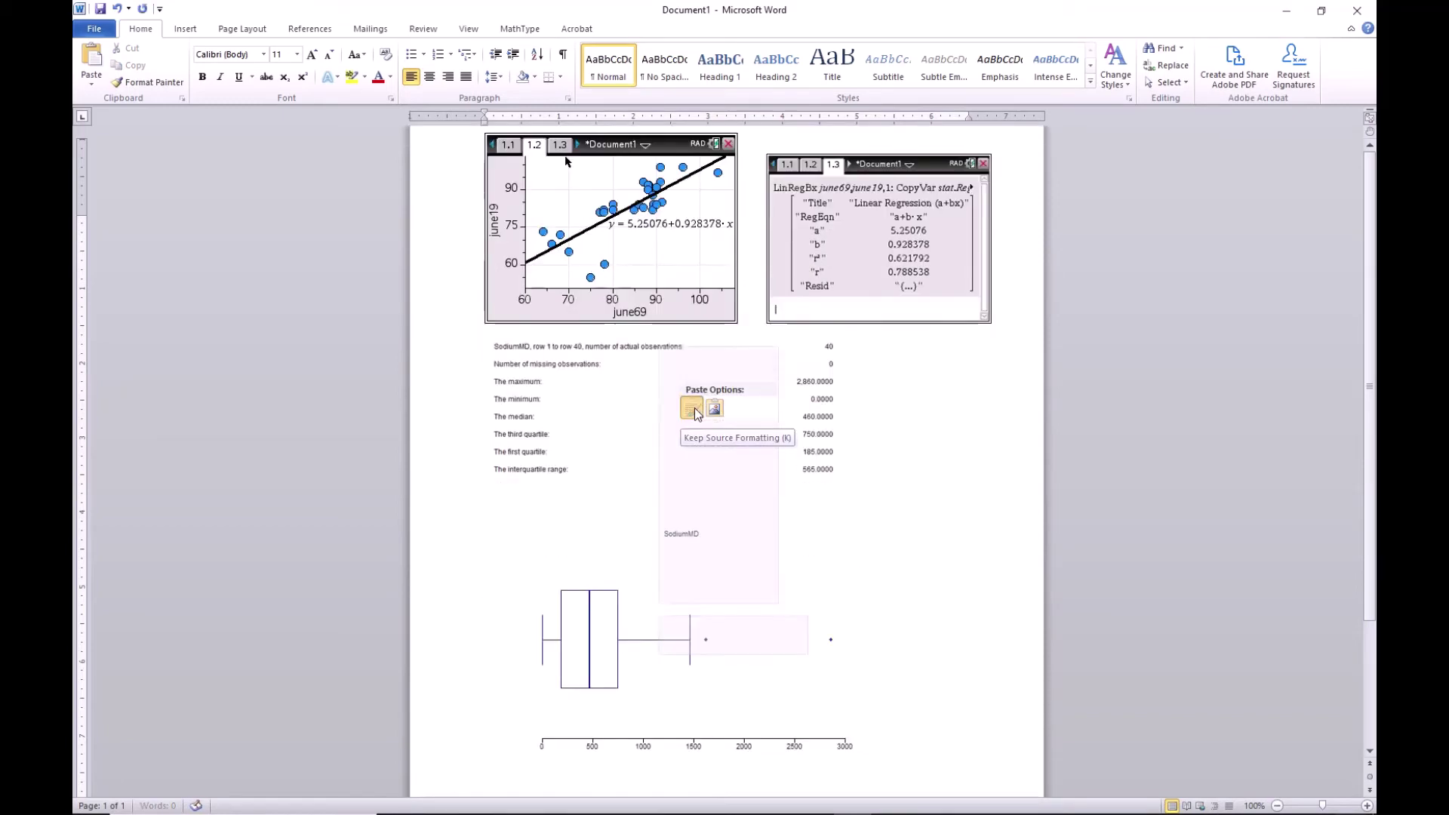
left_click(694, 408)
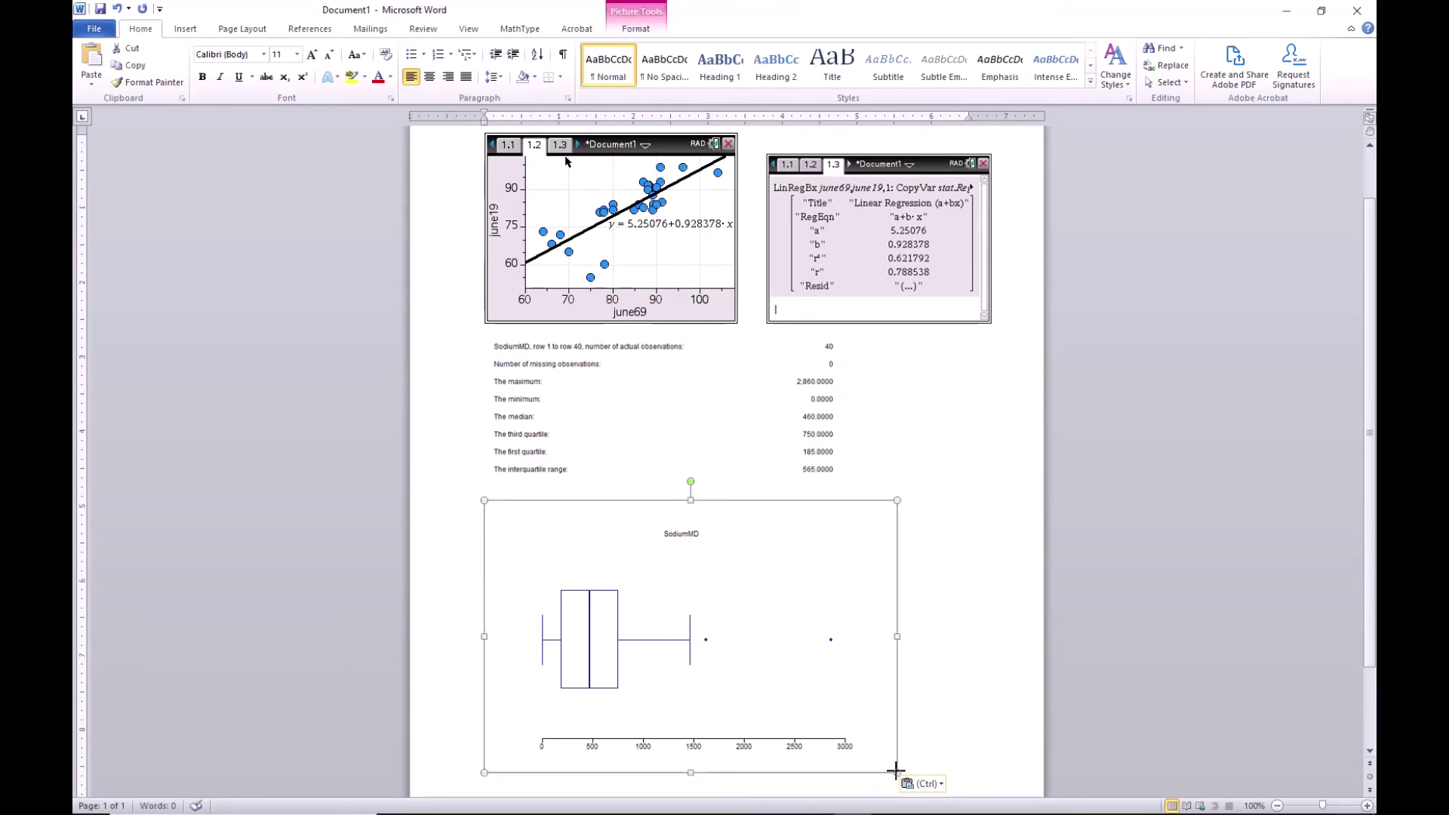
left_click_drag(895, 769, 760, 683)
Step: Set the box plot picture's text wrapping to In Front of Text and move it rightward on the page
right_click(685, 583)
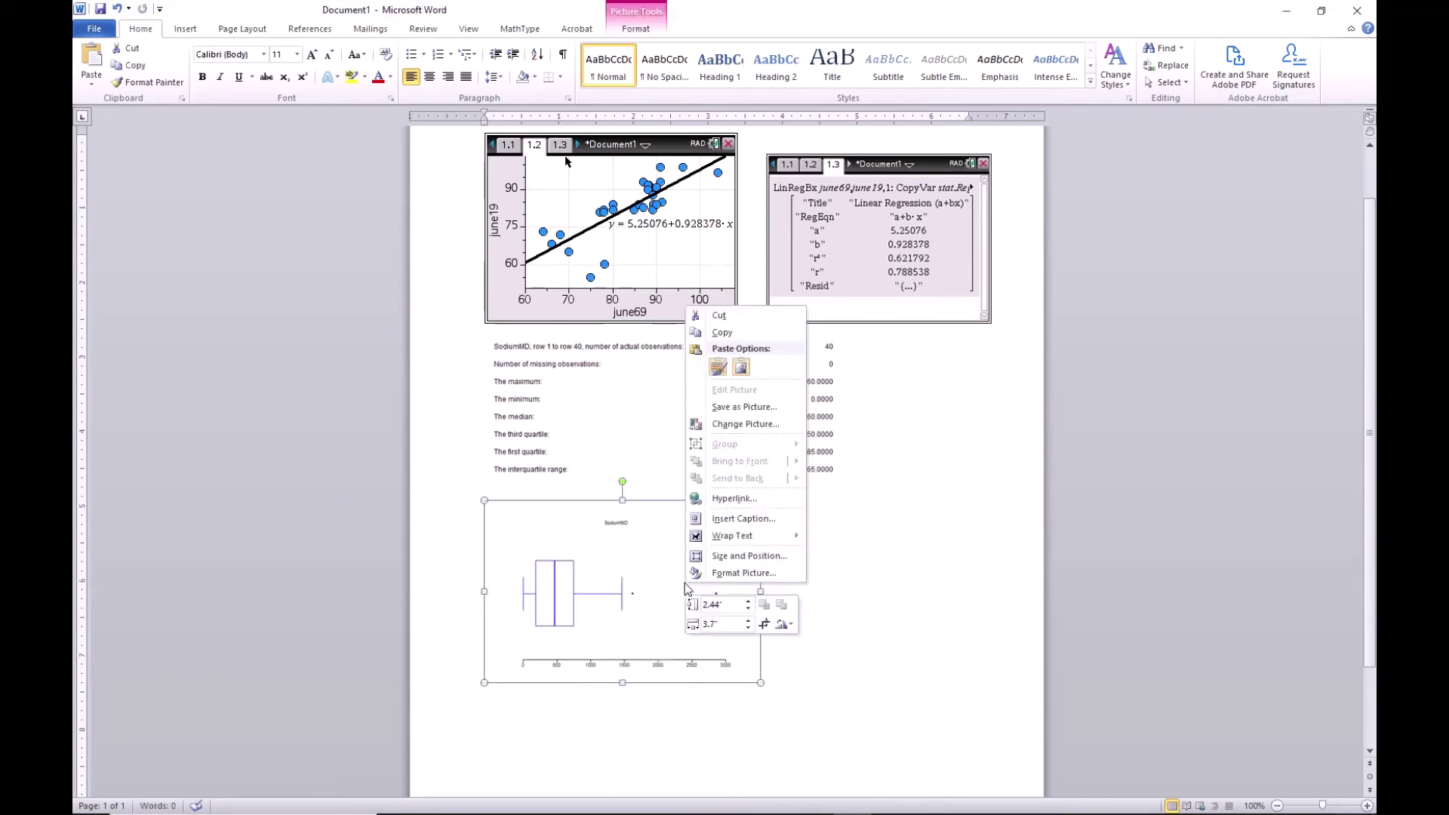
mouse_move(723, 538)
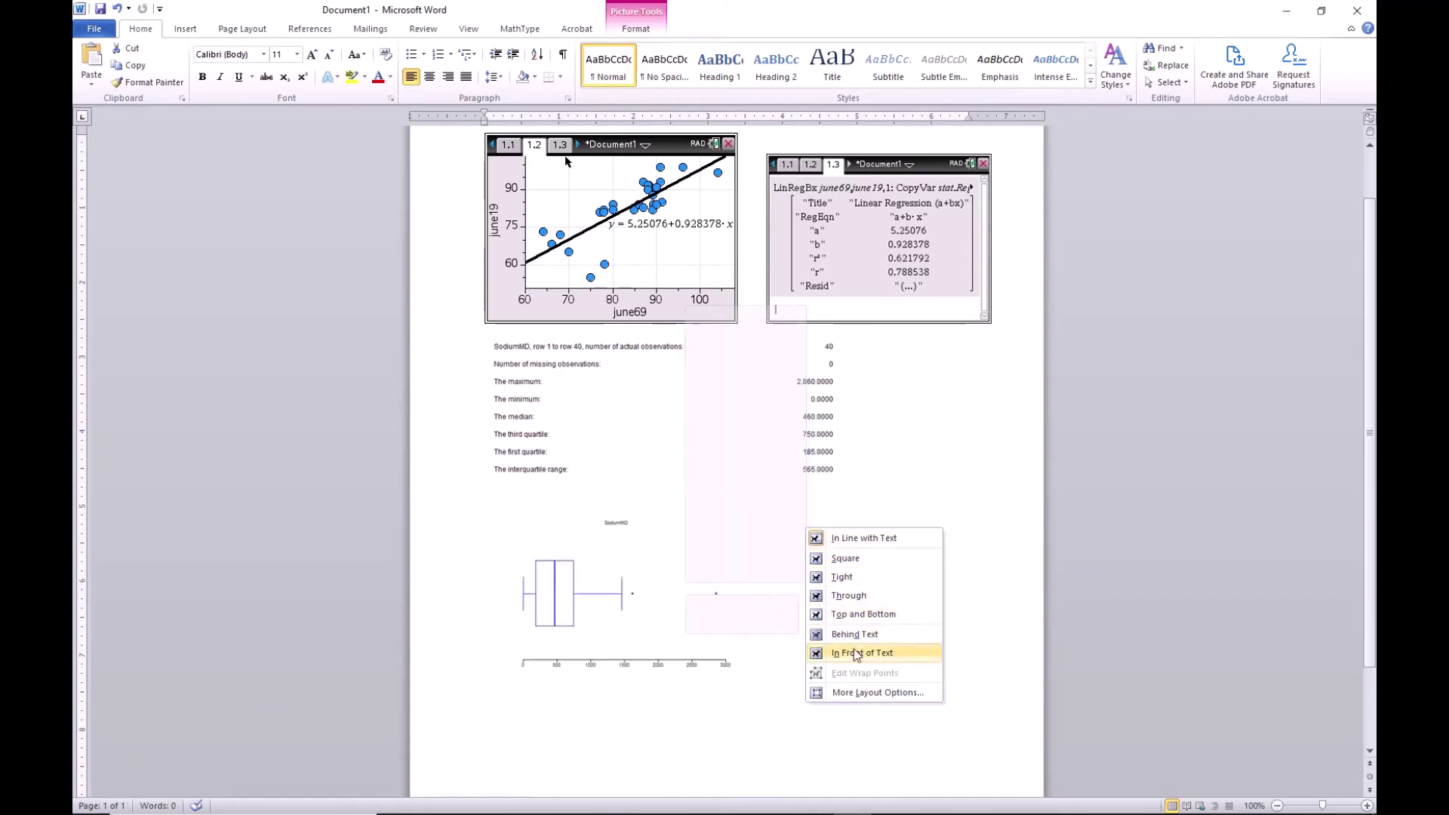
left_click(856, 578)
left_click_drag(708, 608, 830, 600)
left_click(915, 717)
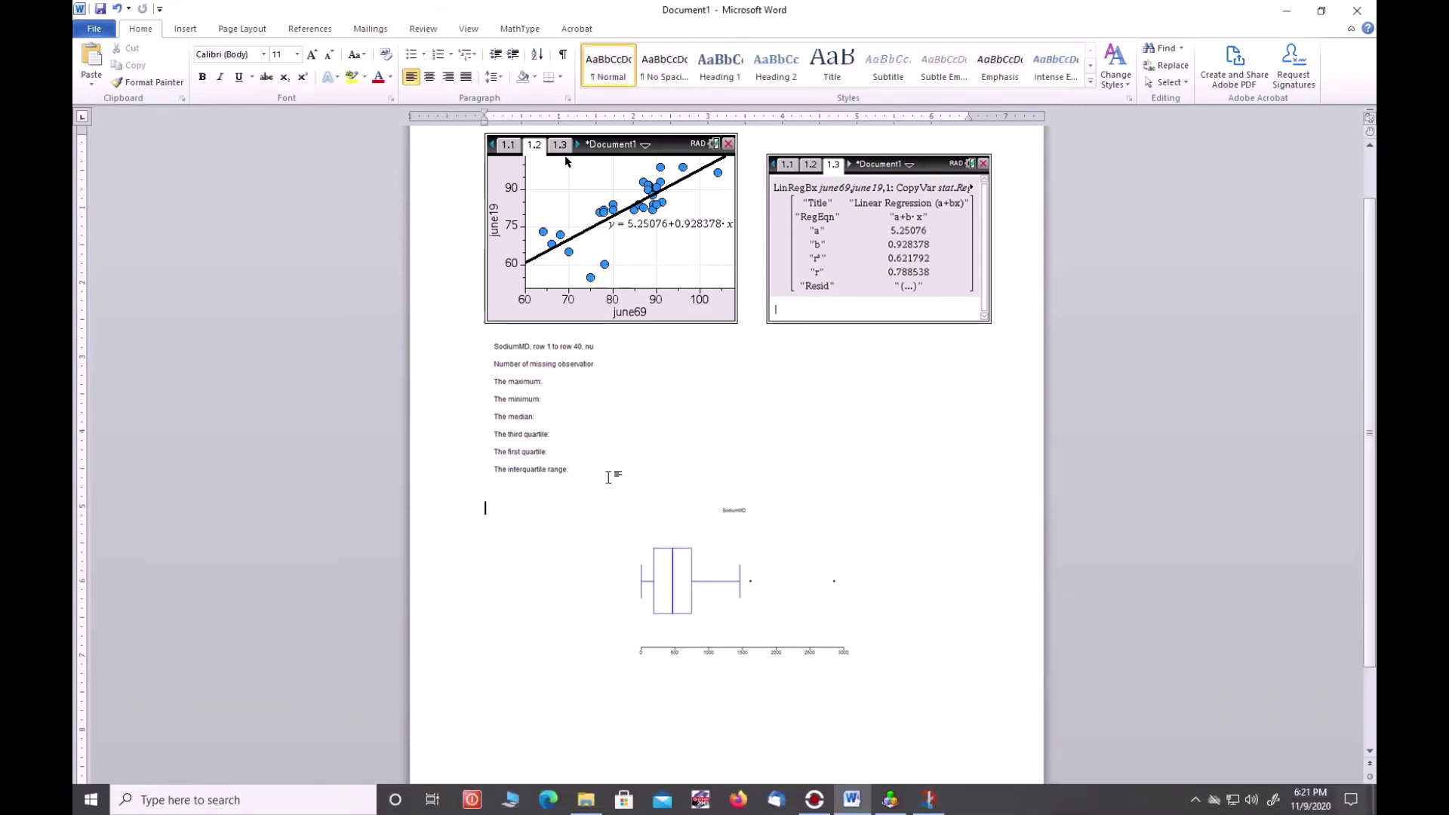
Step: Close the median and quartiles results in Smith's Statistical Package and graph a histogram of SodiumMD using rows 1 to 40
left_click(892, 805)
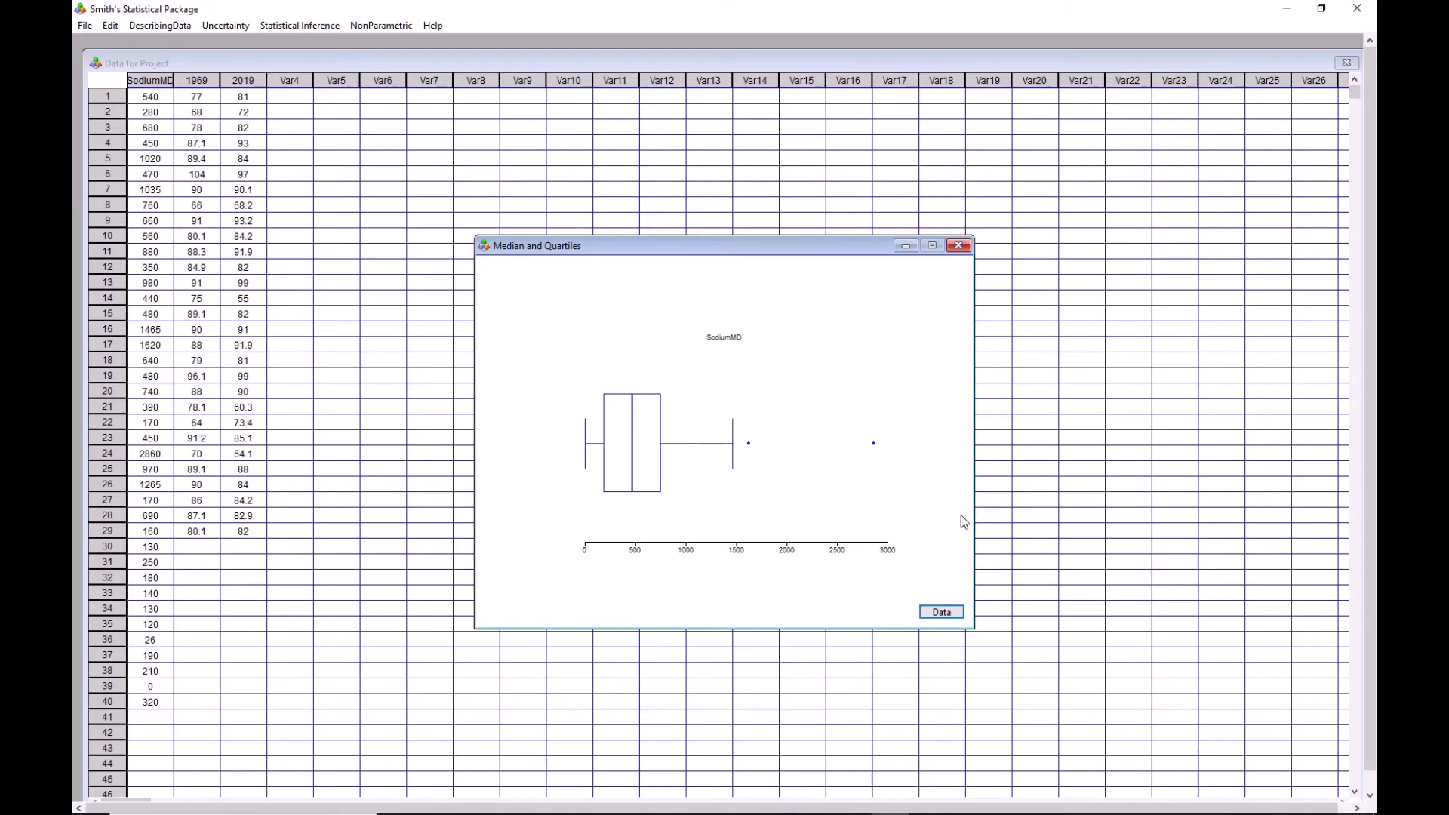
left_click(941, 612)
left_click(961, 244)
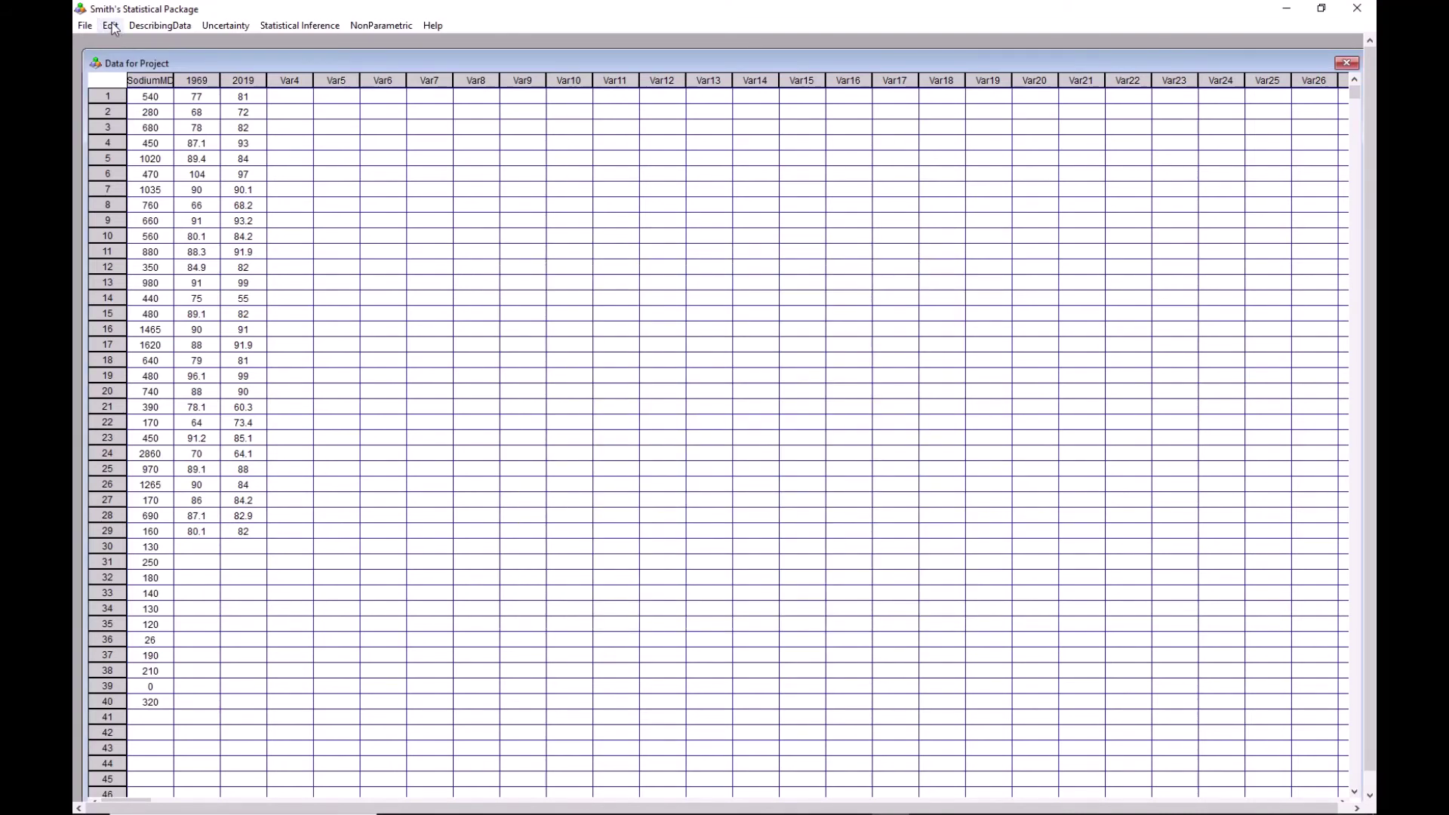
left_click(151, 26)
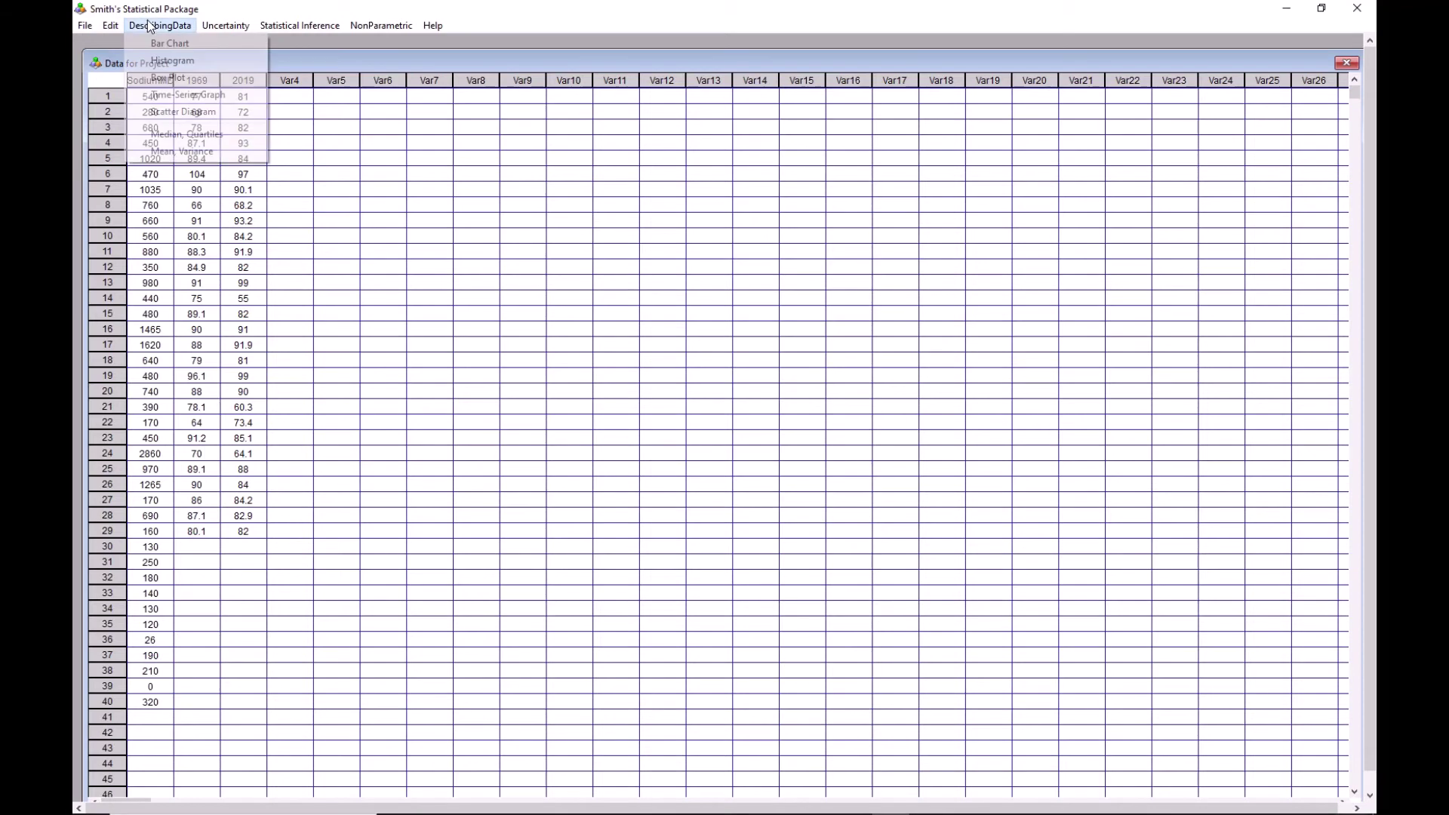
left_click(183, 67)
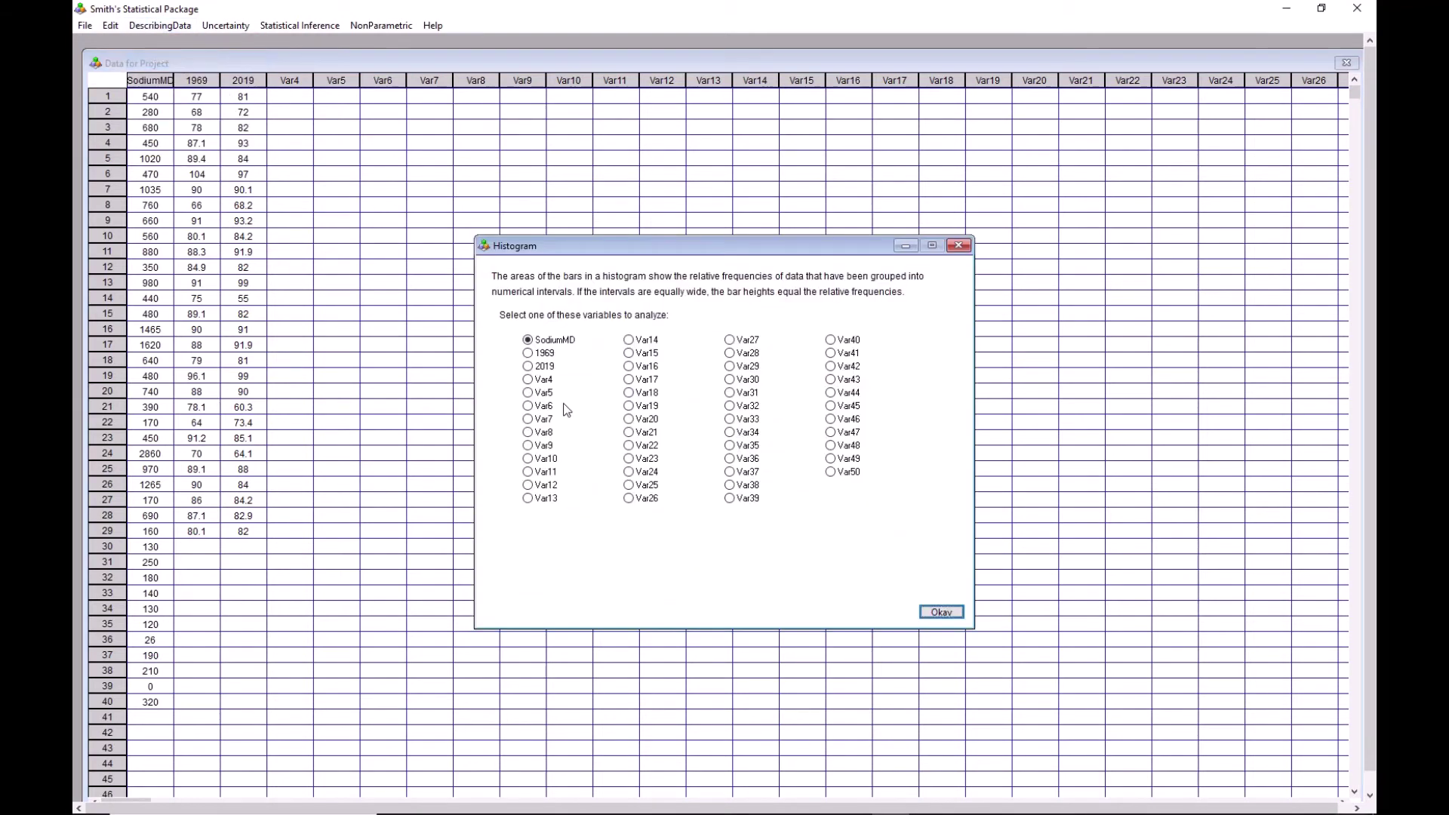
left_click(943, 611)
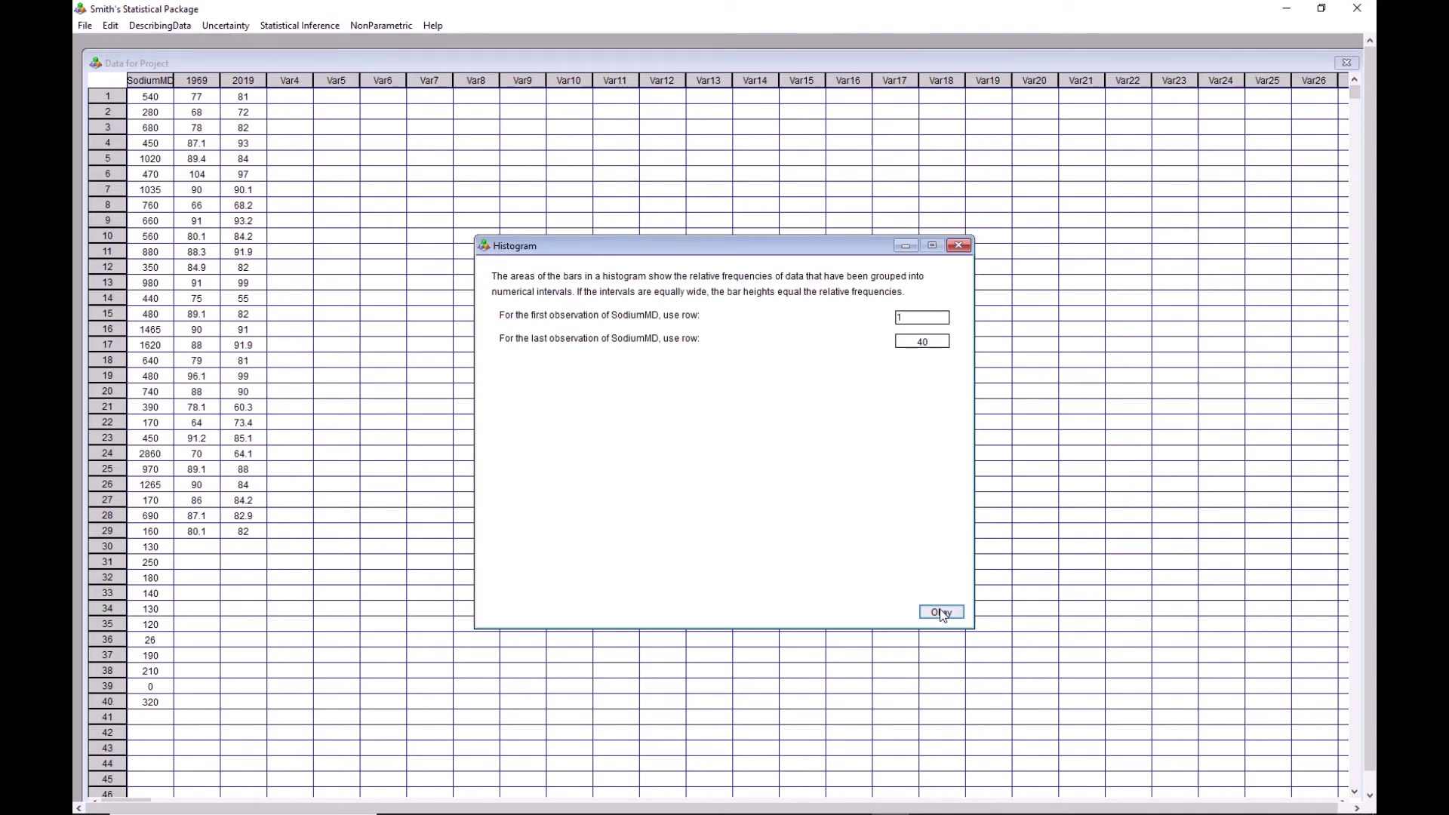
left_click(941, 612)
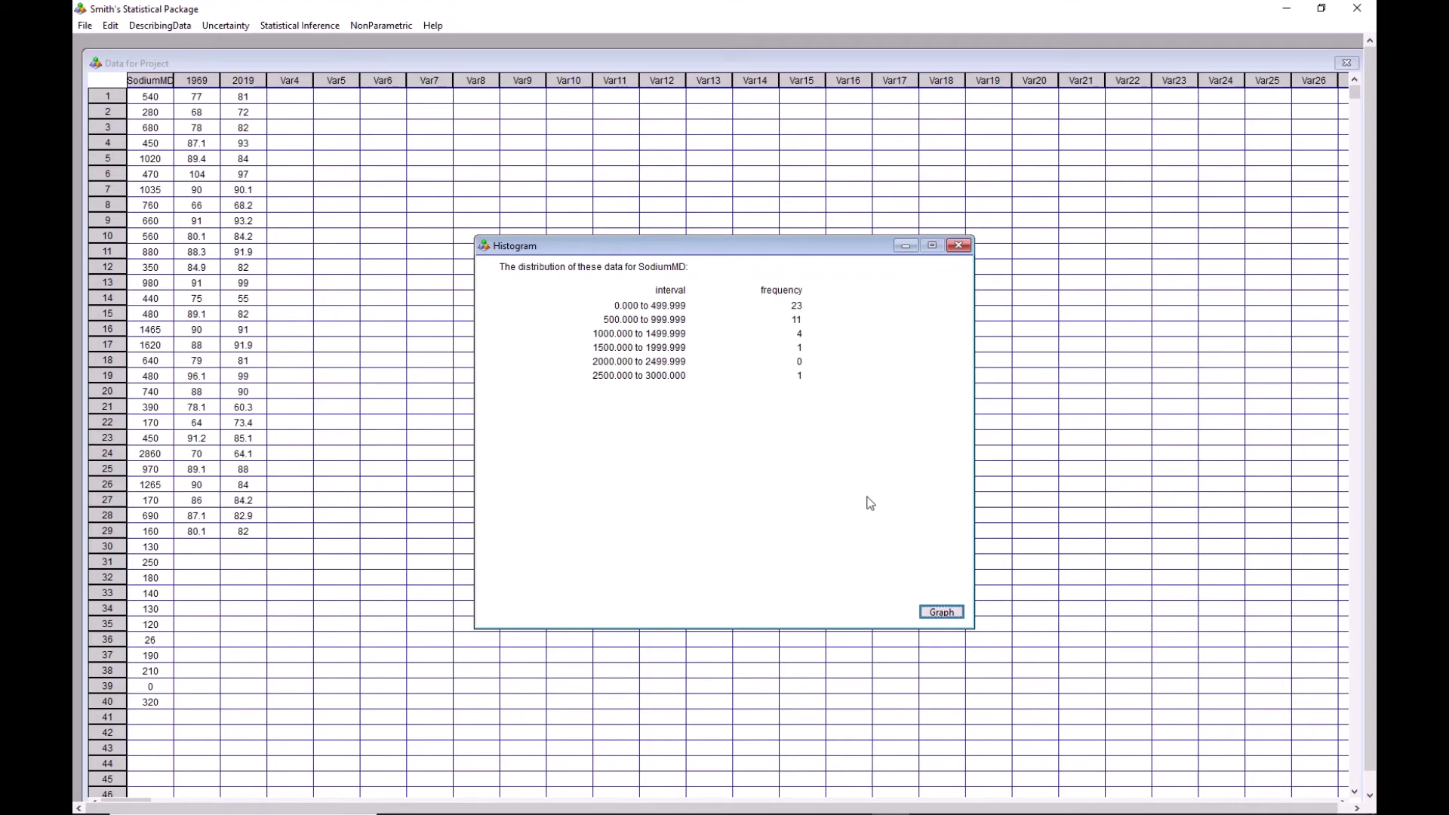
left_click(941, 612)
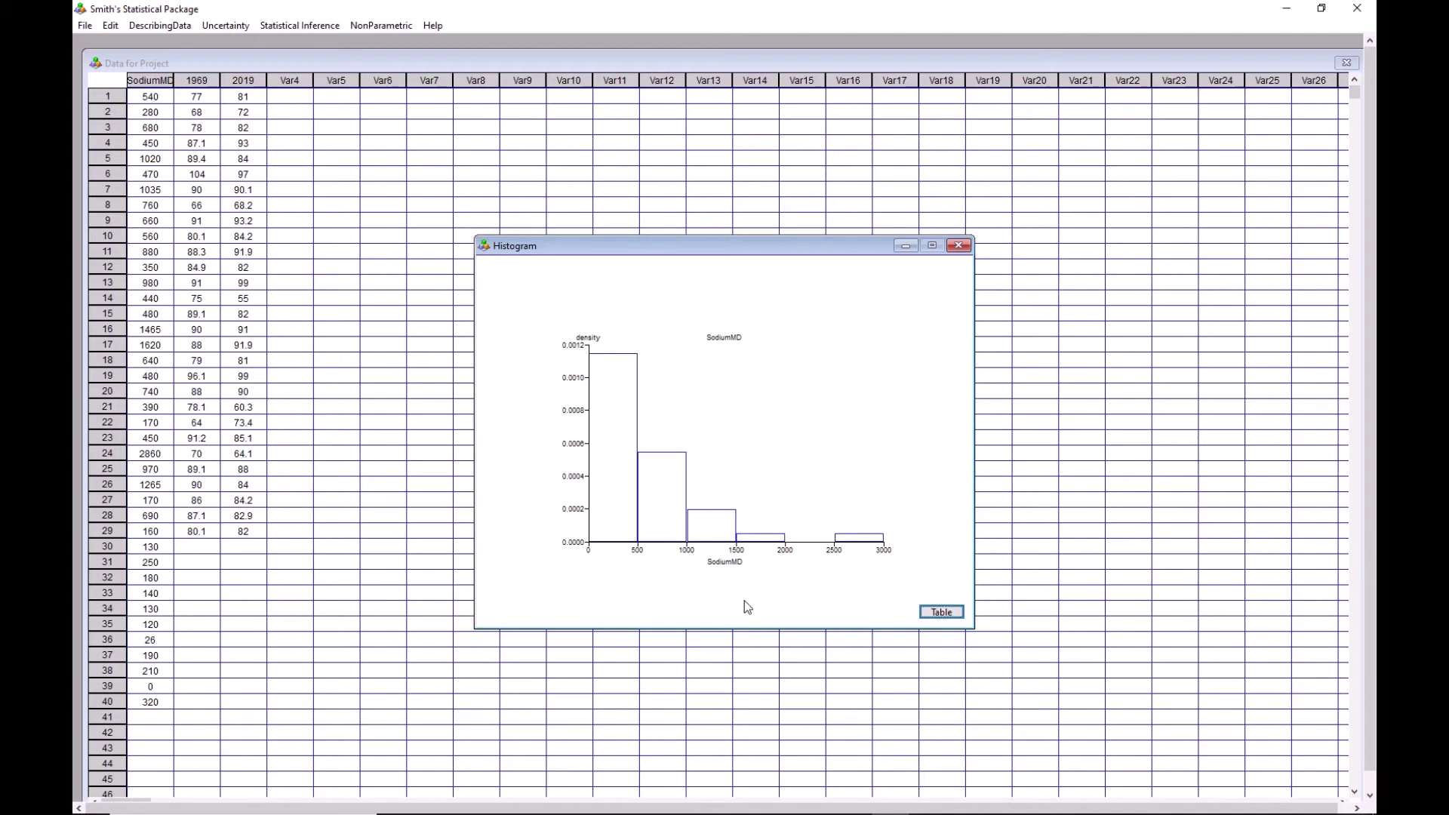
Step: Show the bell curve on the SodiumMD histogram
left_click(611, 439)
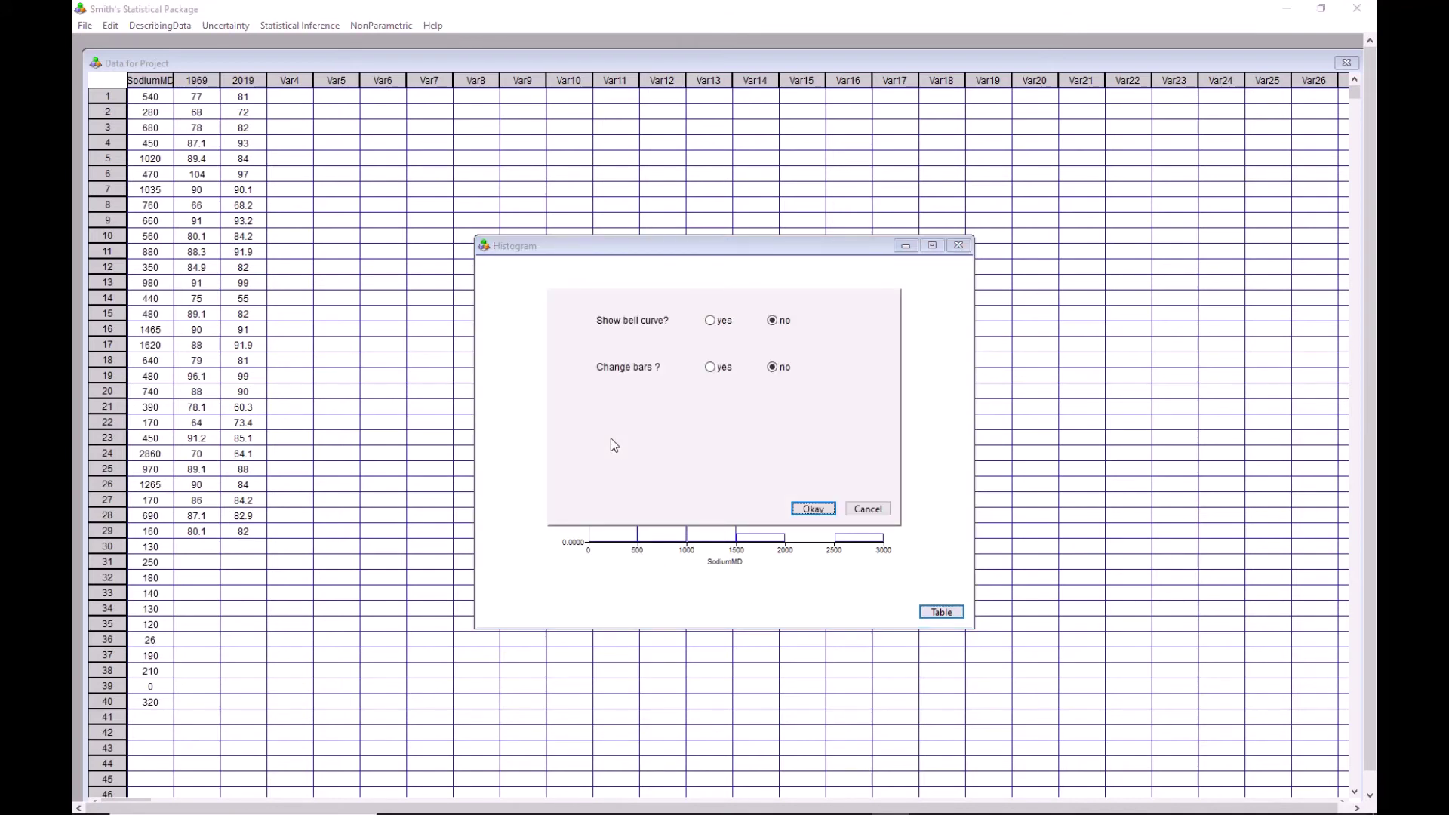
left_click(710, 321)
left_click(814, 510)
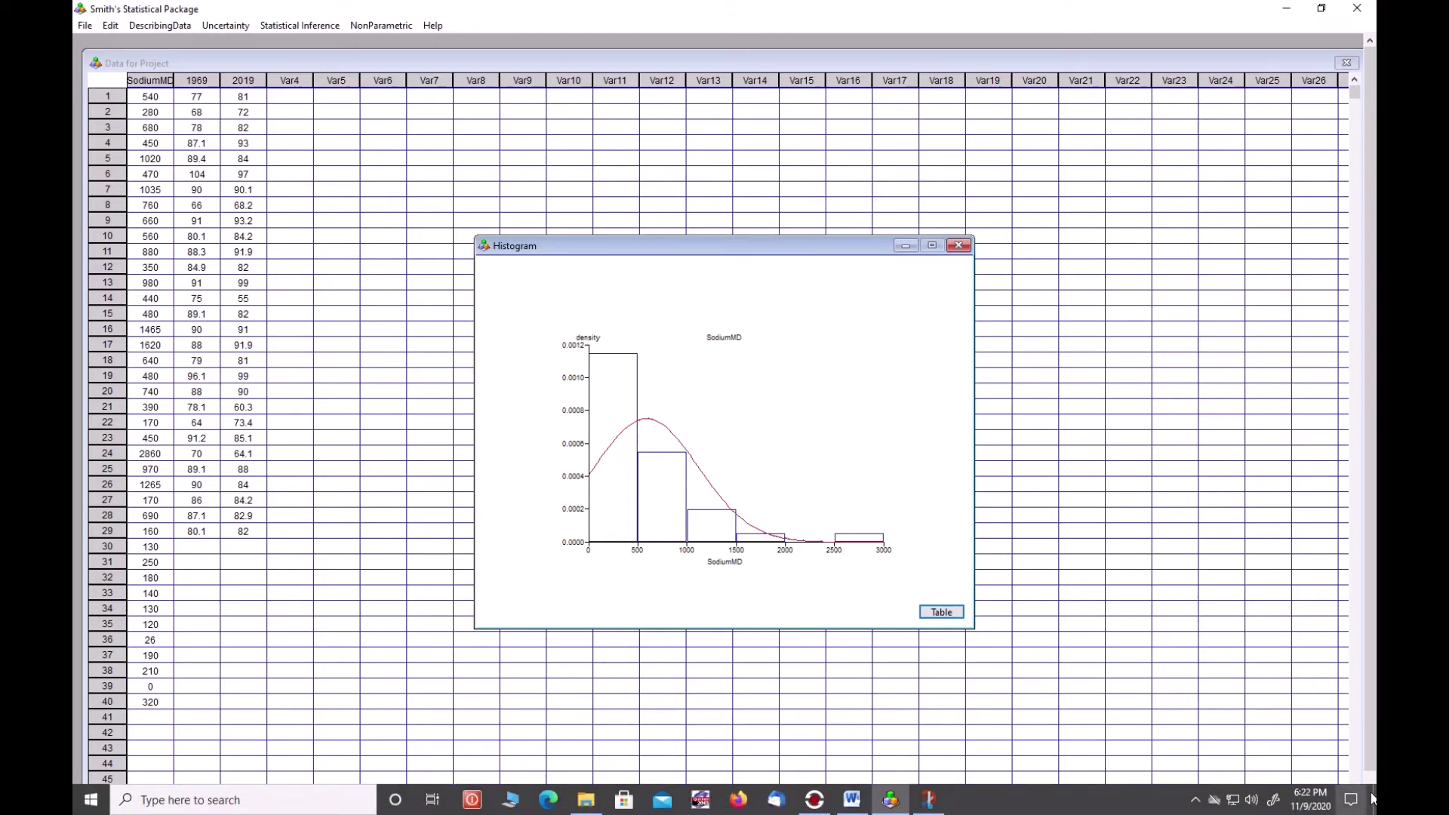
Step: Take a screen snip of the SodiumMD histogram with its bell curve, close the old box plot snip, and copy the new one from Snip & Sketch
left_click(1352, 800)
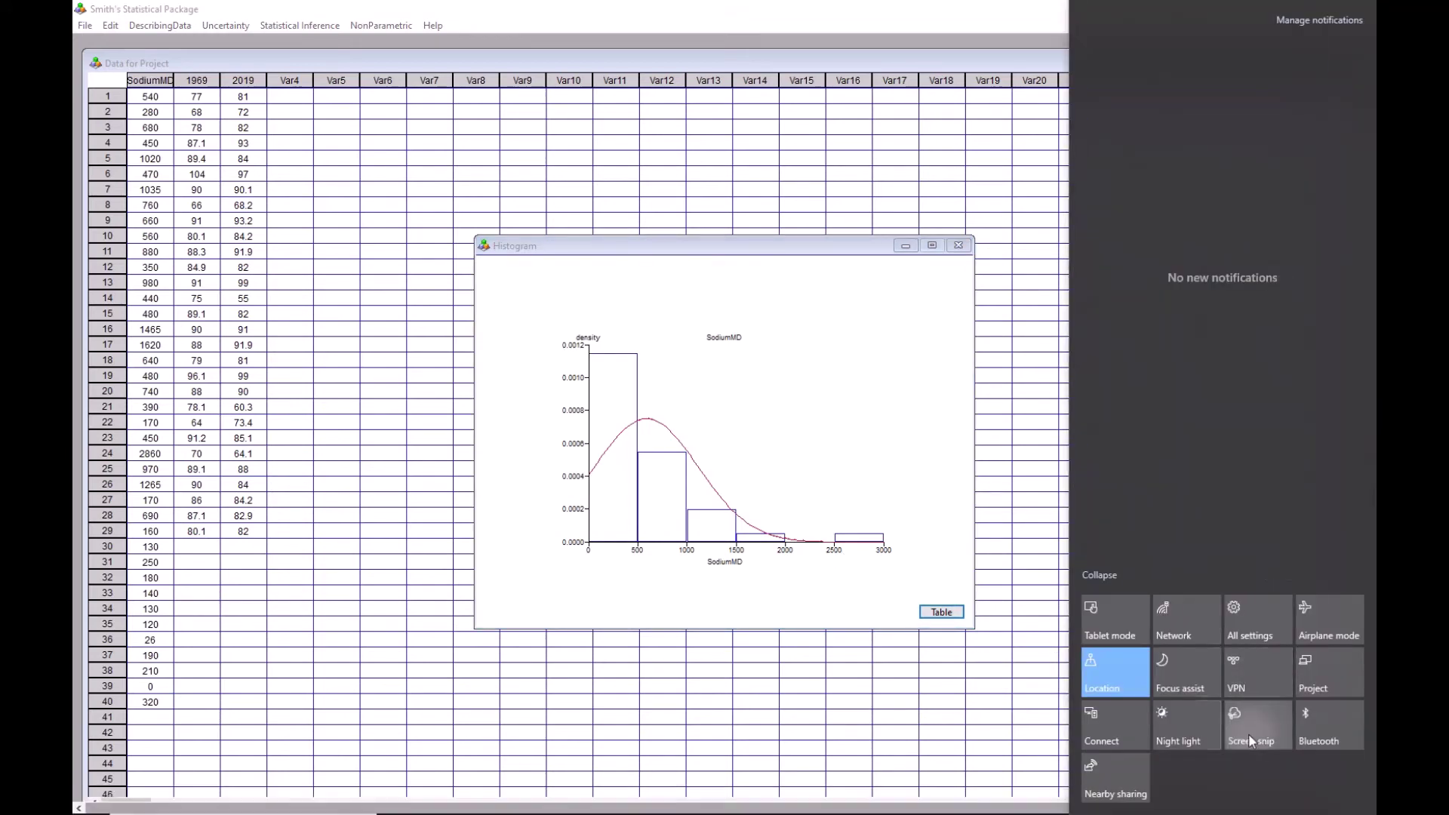
left_click(1248, 733)
left_click_drag(533, 309, 933, 577)
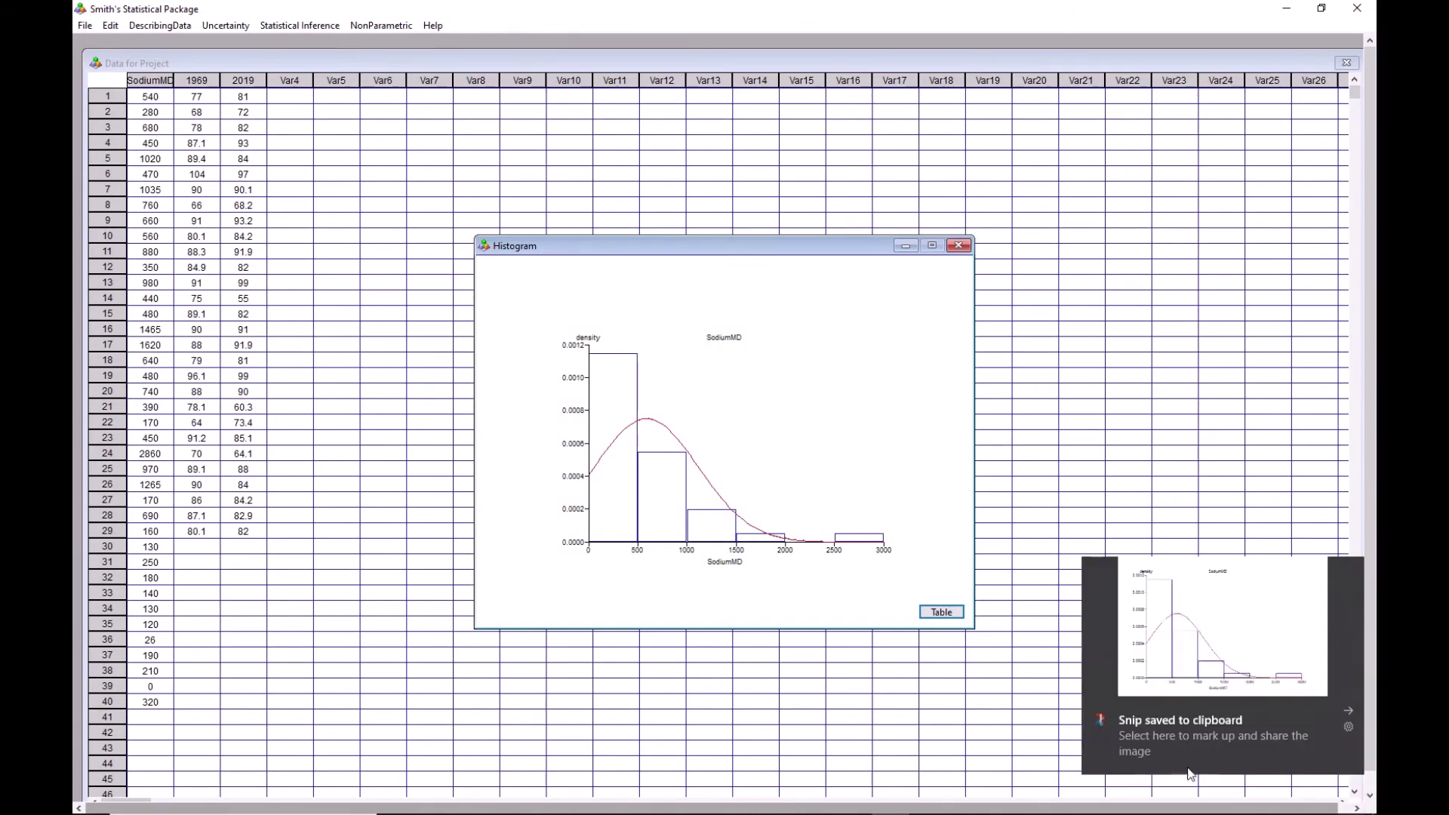
left_click(1214, 677)
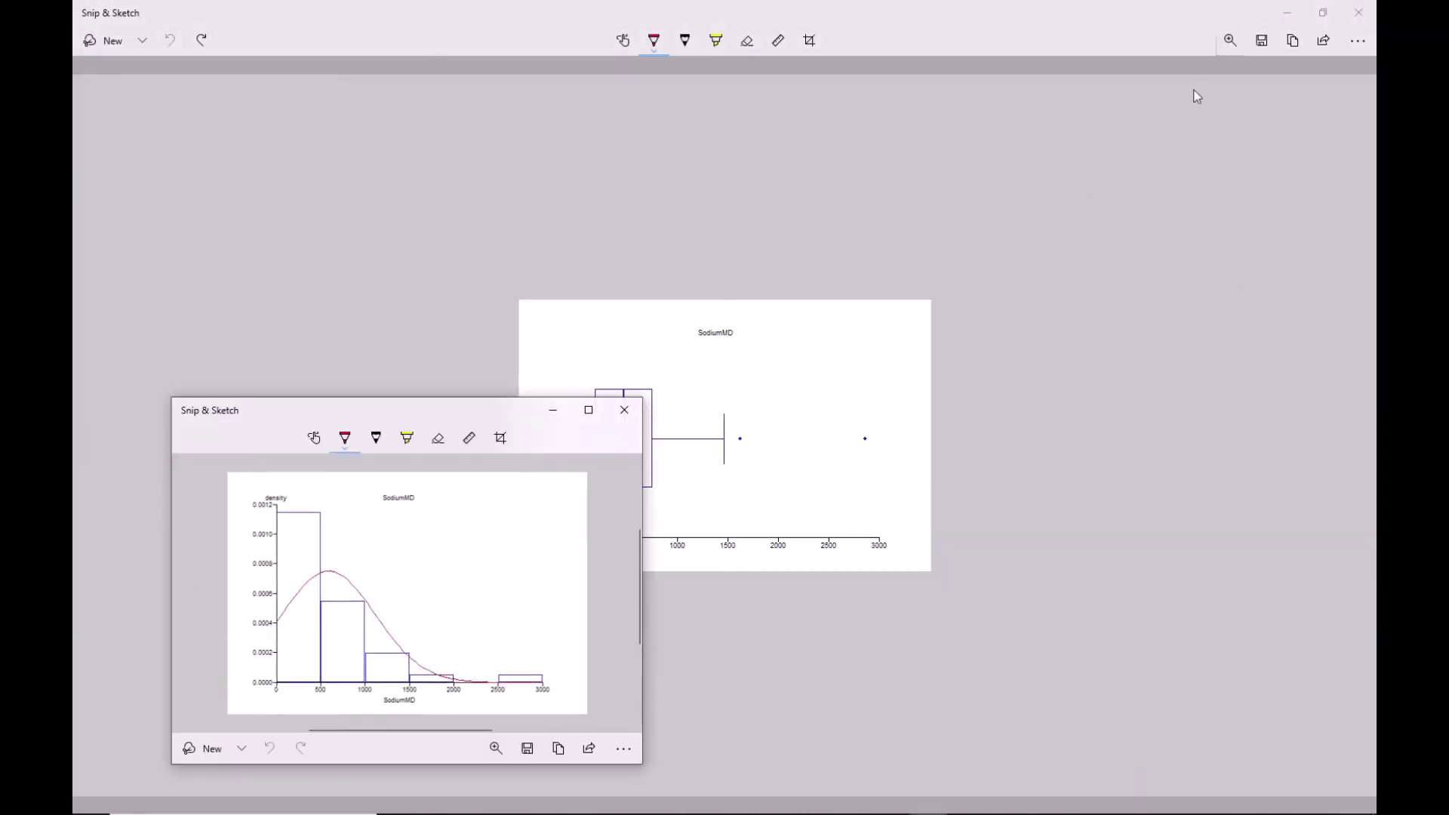
left_click(1358, 13)
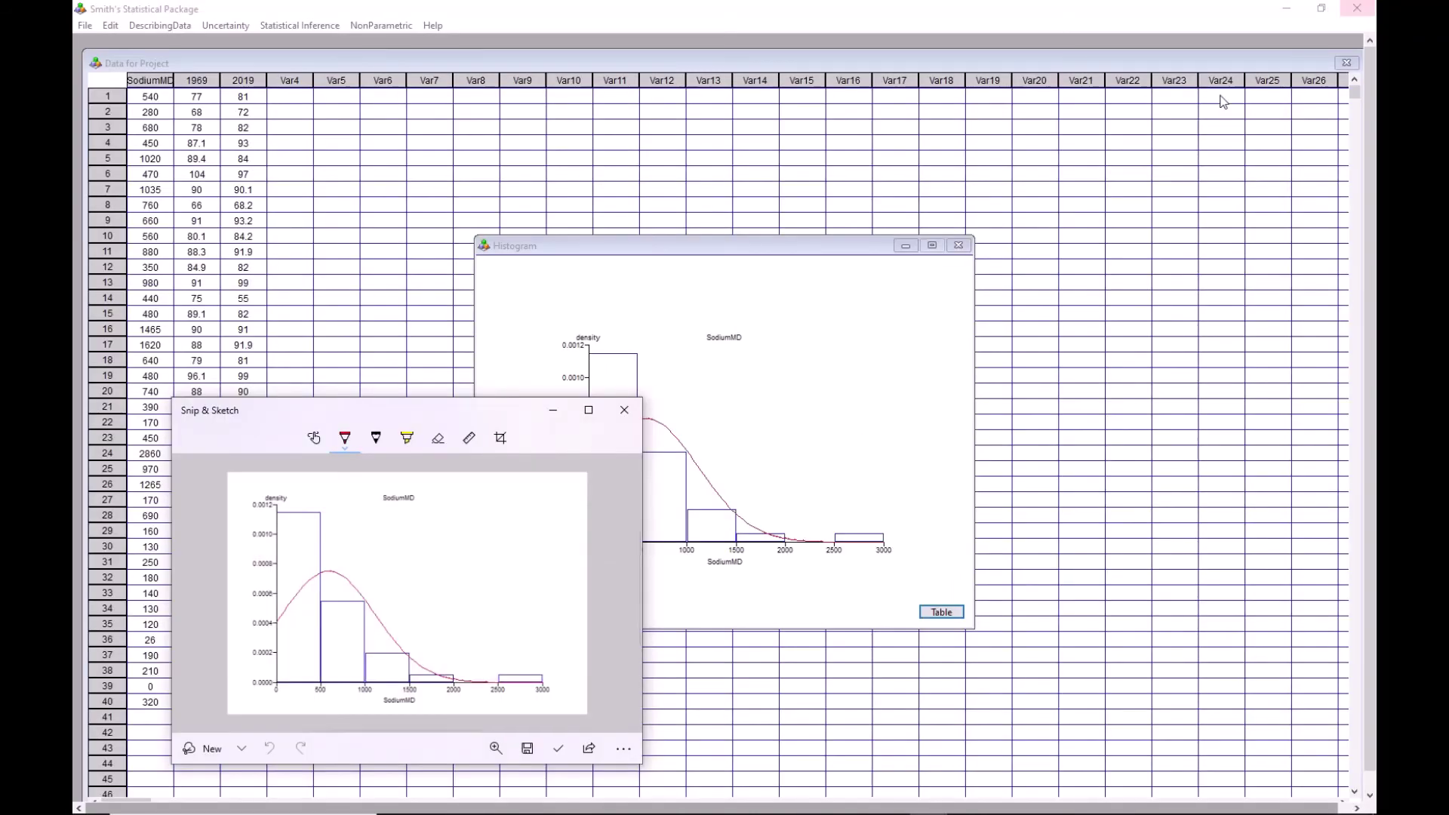
left_click(588, 409)
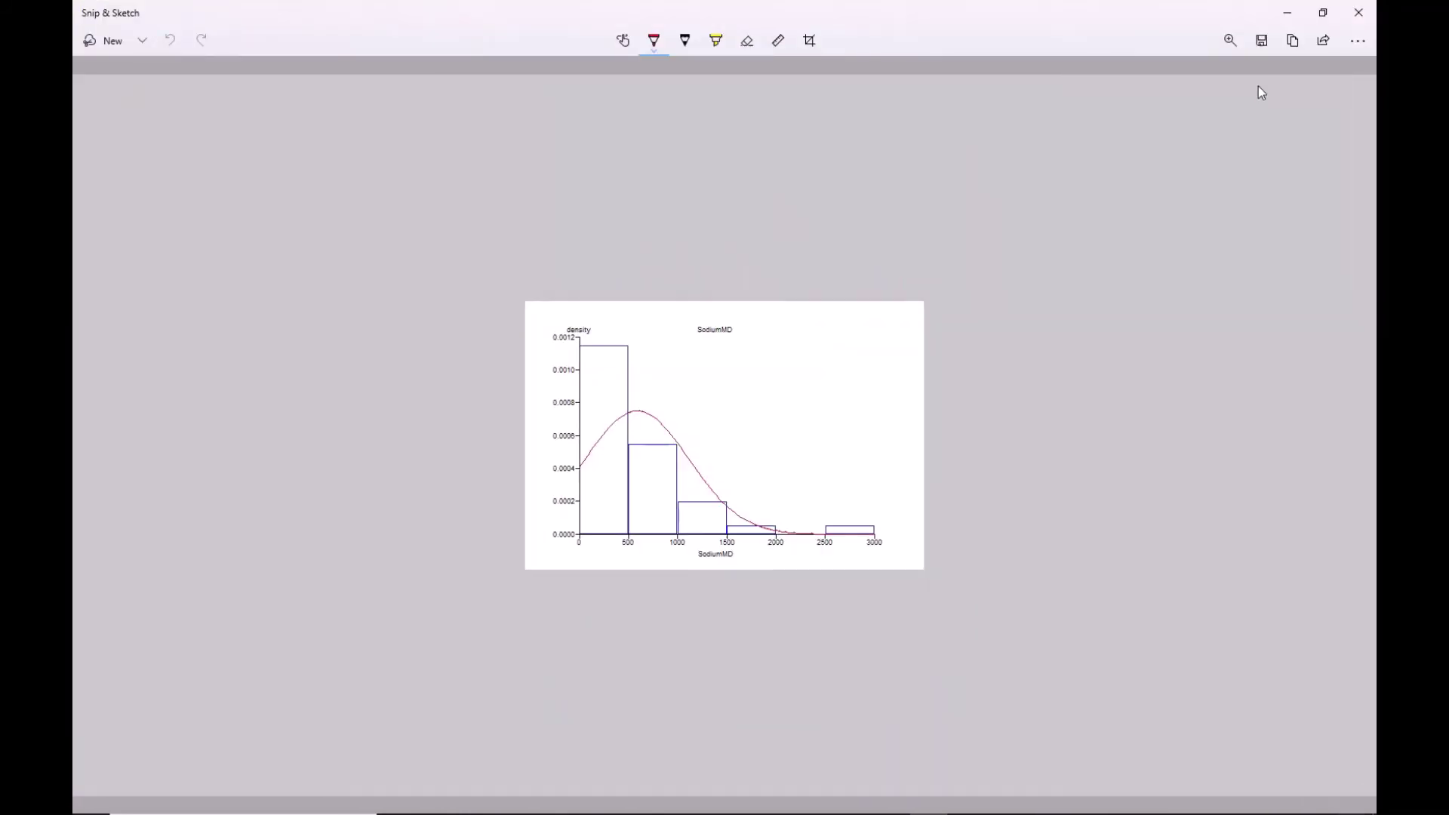
left_click(1291, 41)
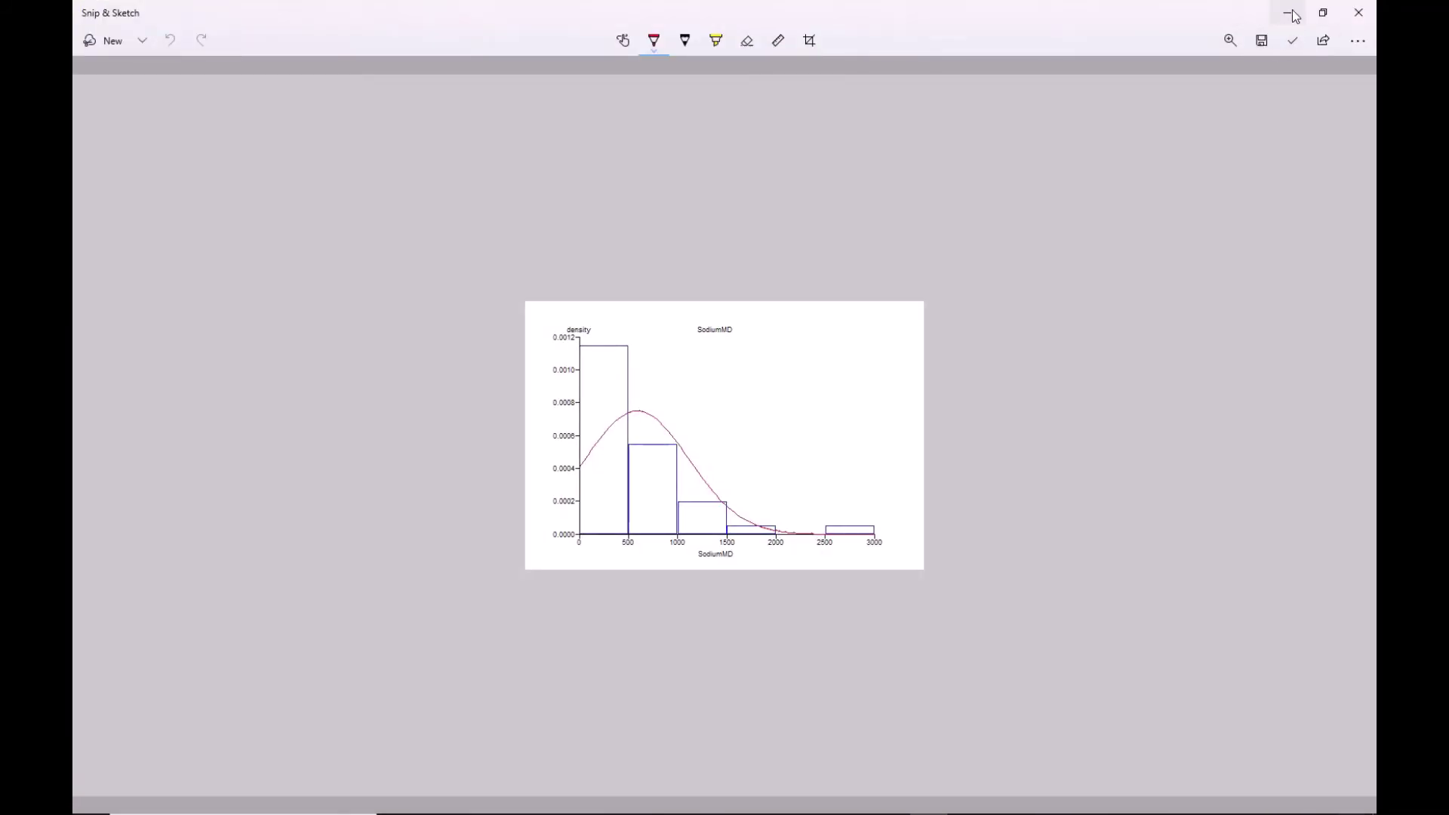
left_click(1291, 13)
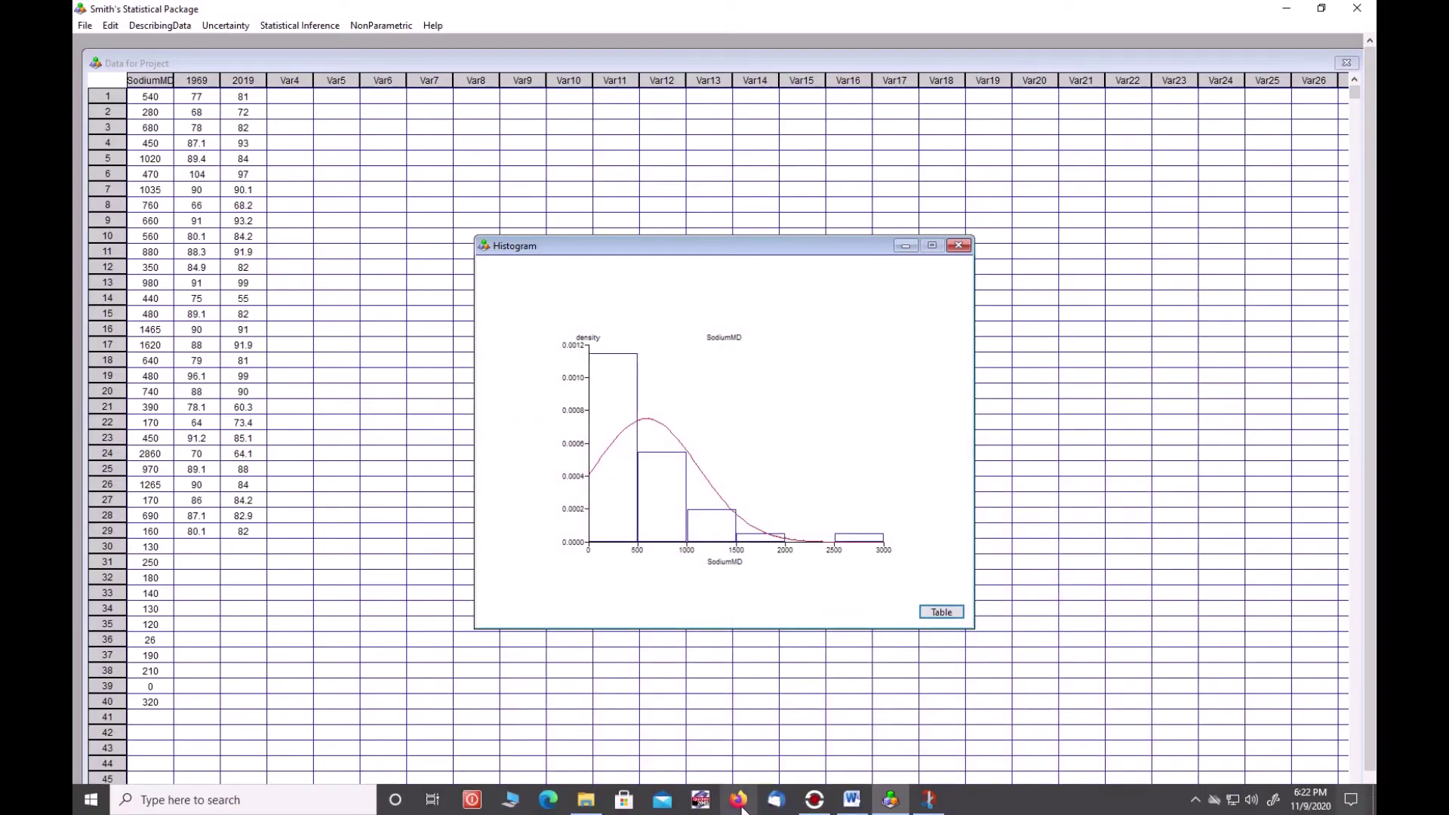
Step: Switch to Word and paste the histogram snip with source formatting near the SodiumMD statistics
left_click(851, 800)
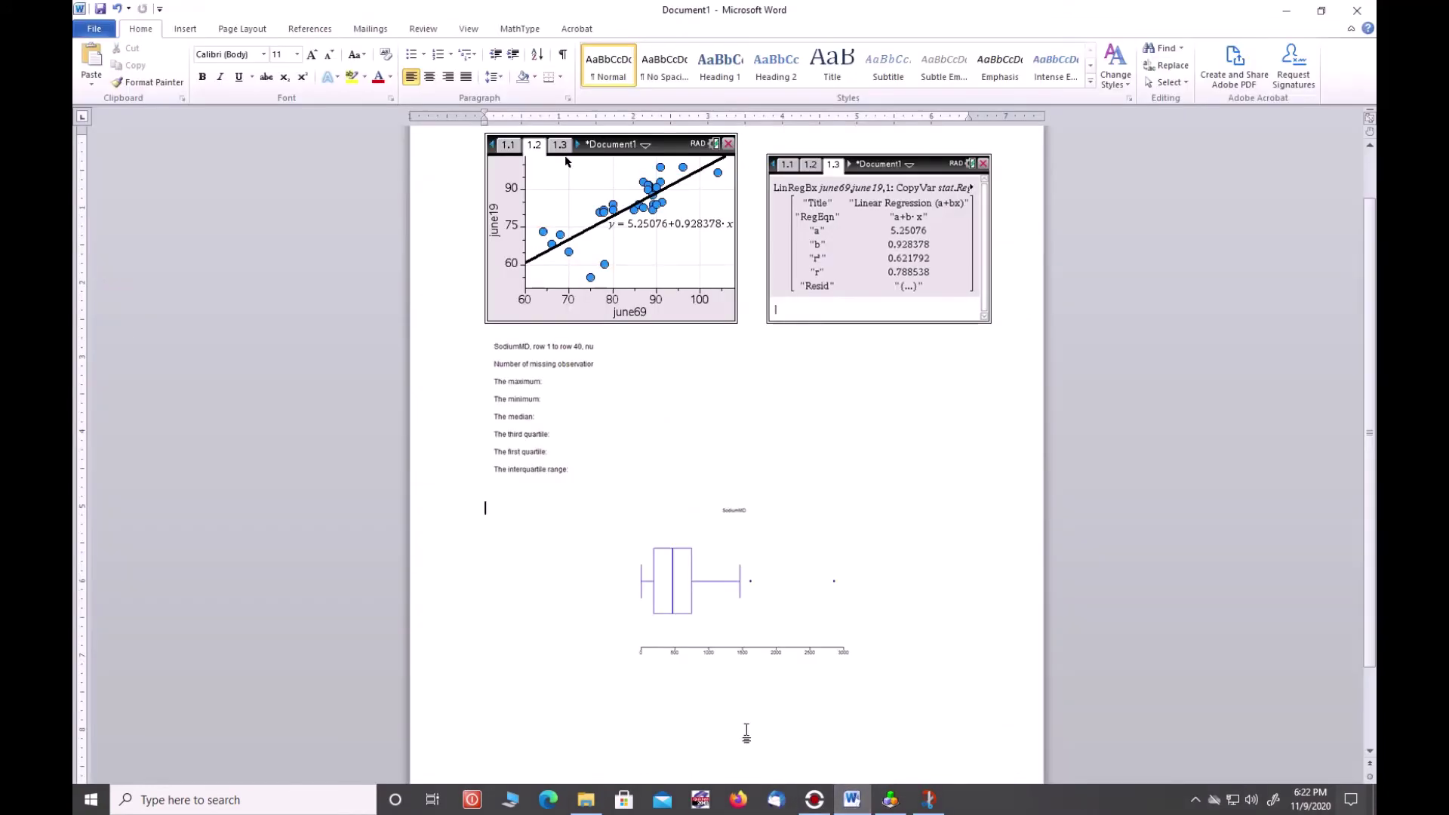
right_click(514, 498)
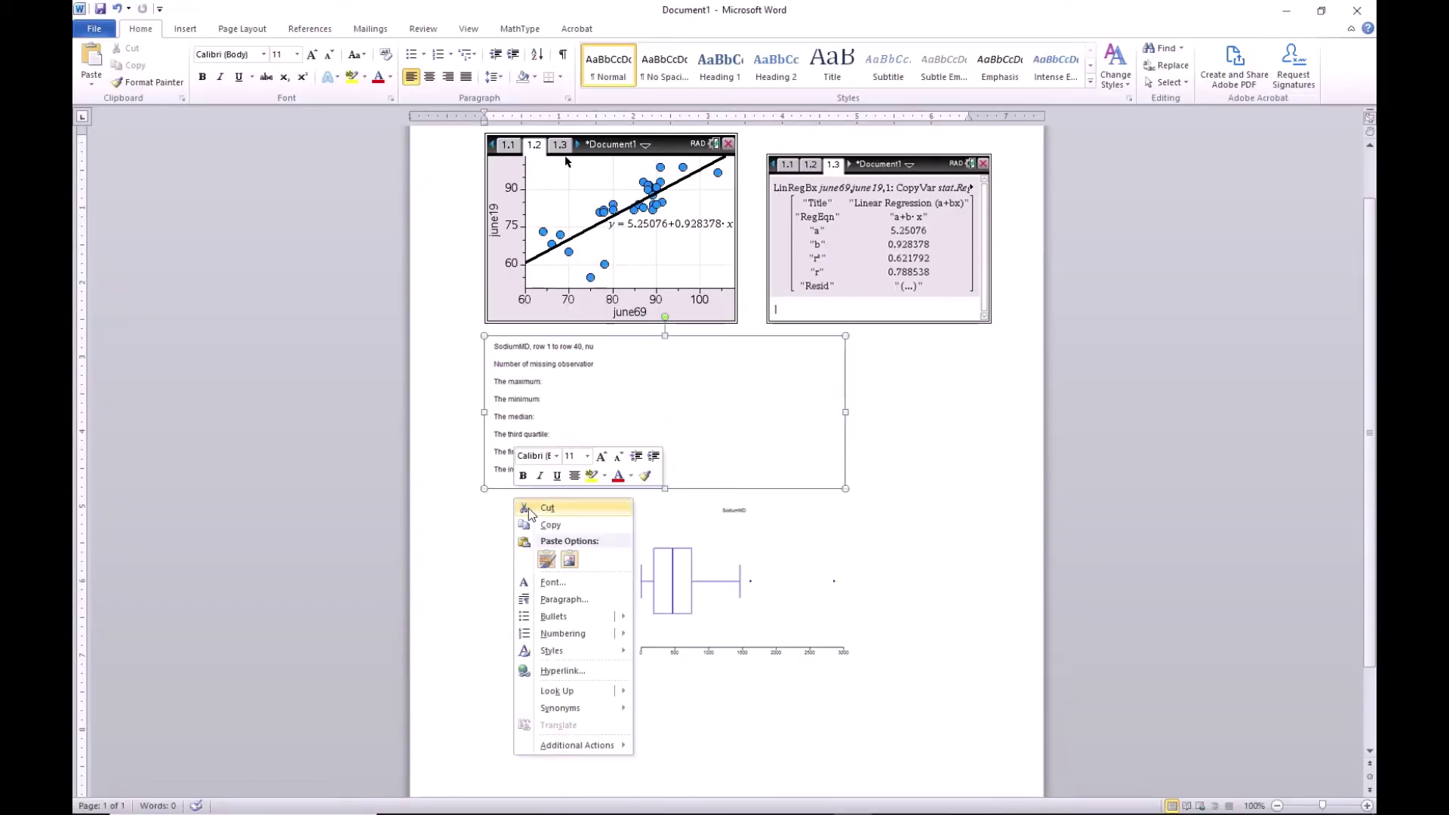
left_click(549, 560)
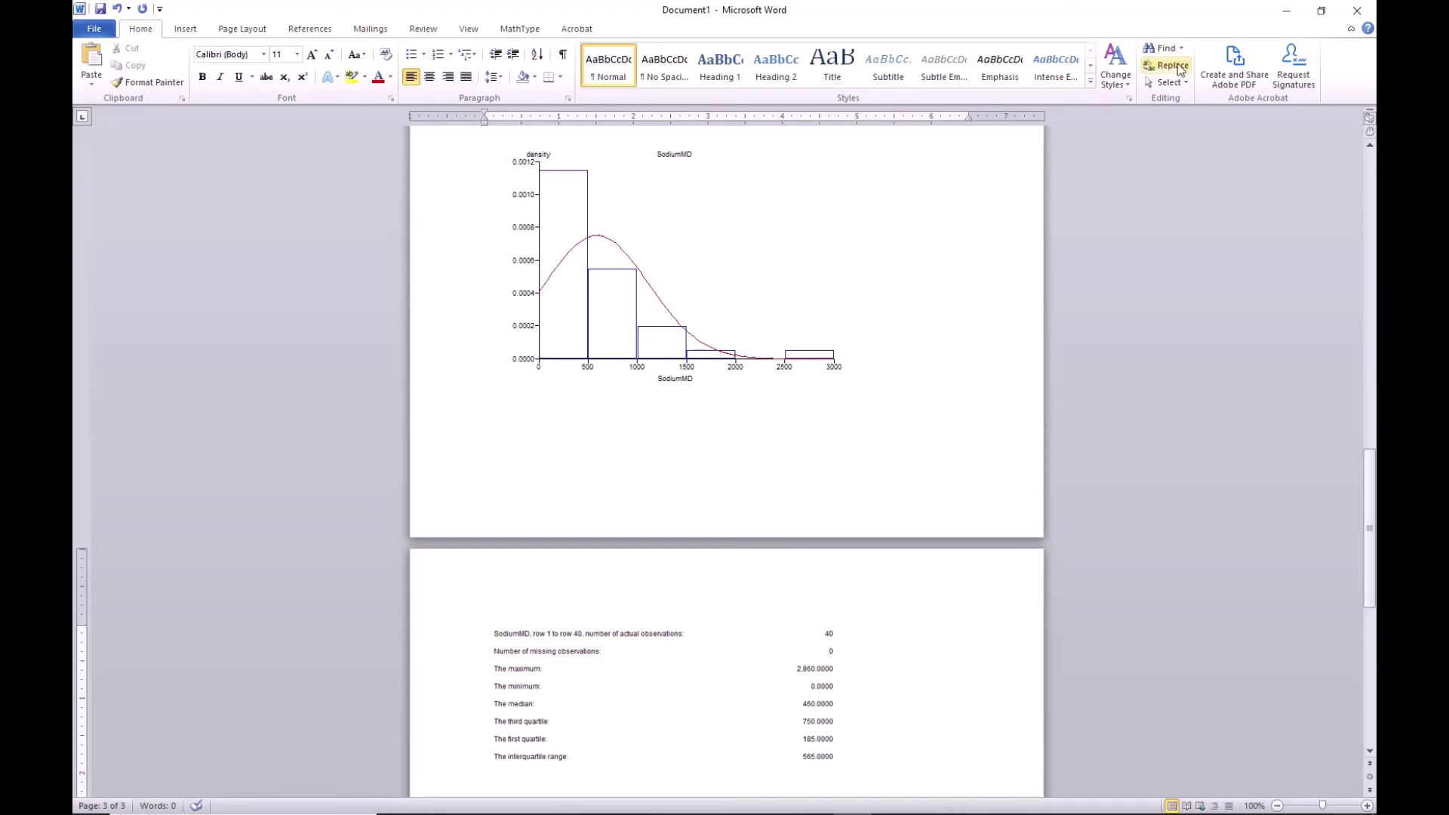
Step: Return to Smith's Statistical Package, examine the SodiumMD histogram's frequency table, and close it
left_click(1282, 15)
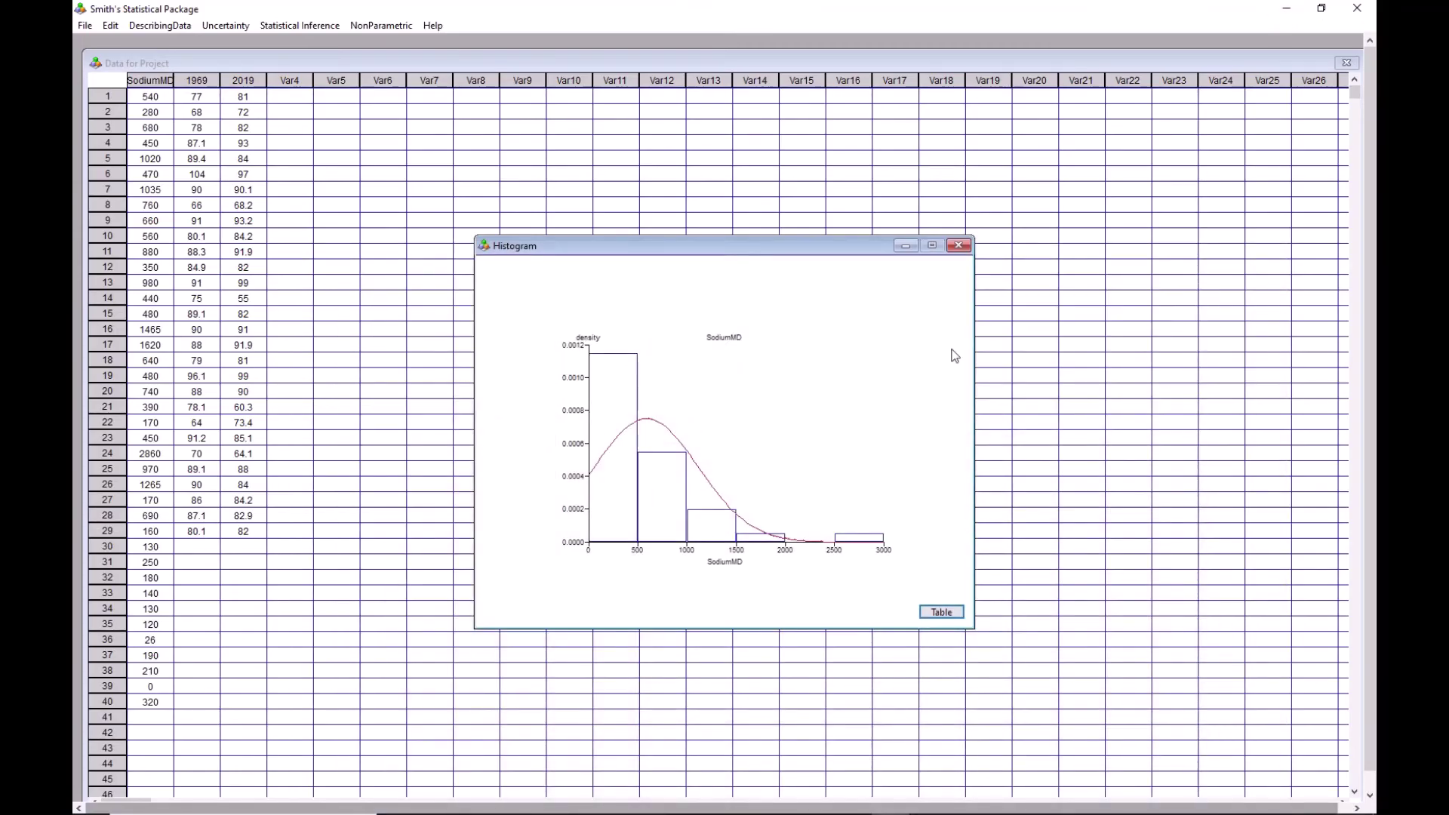
left_click(941, 611)
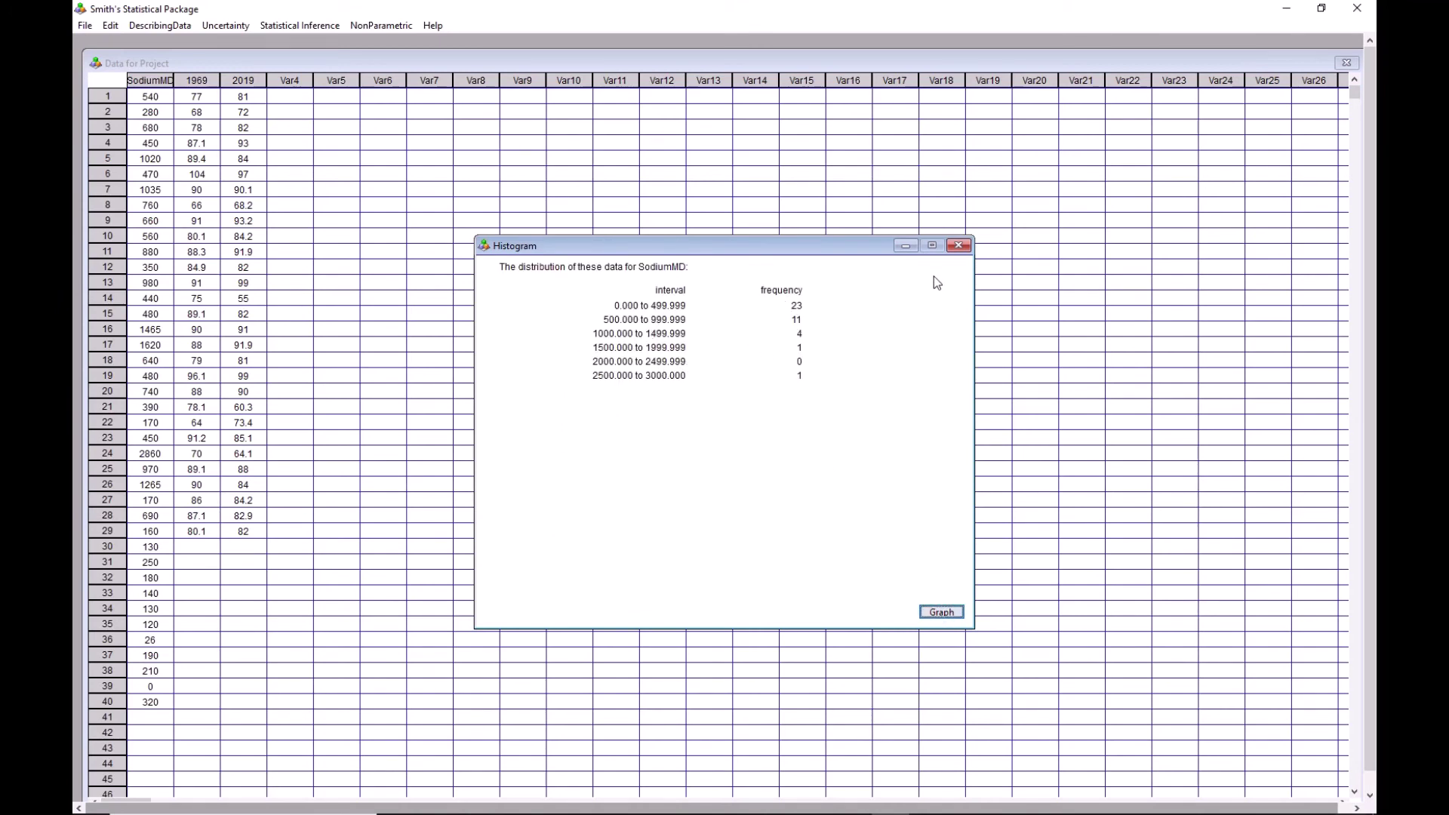
left_click(960, 245)
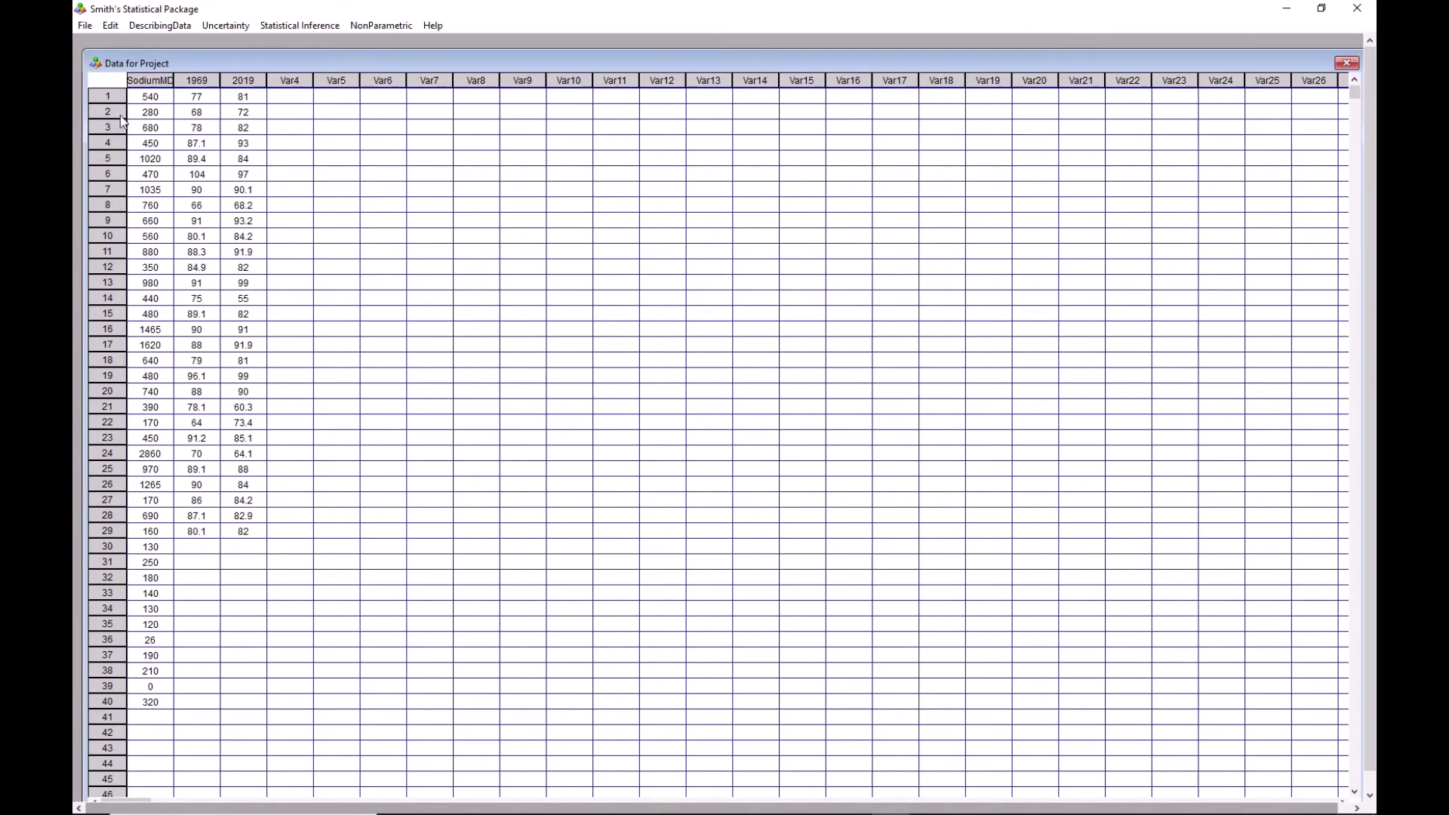
Step: Calculate the mean, variance, standard deviation and skewness of SodiumMD using rows 1 to 40
left_click(160, 27)
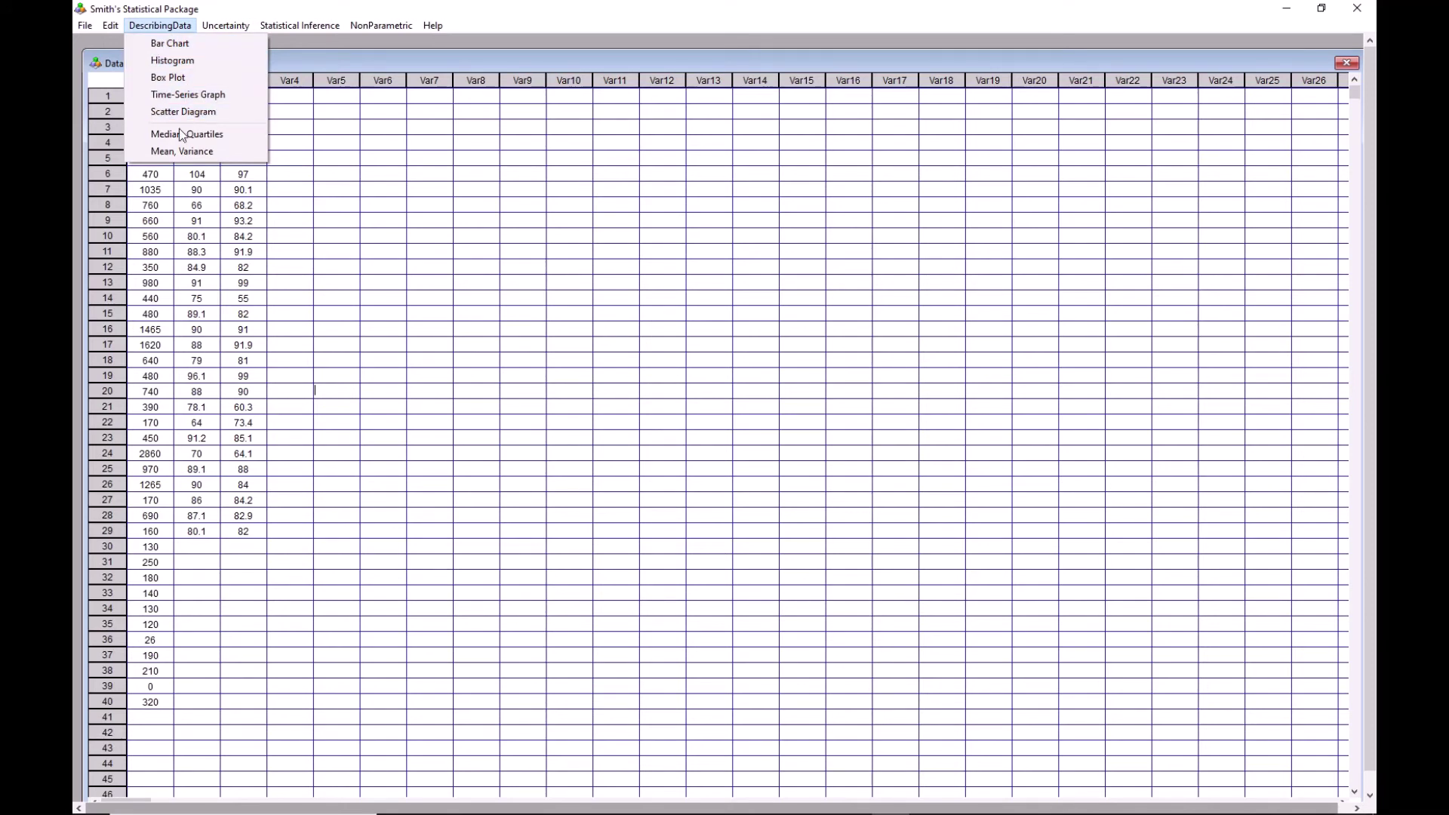
left_click(188, 153)
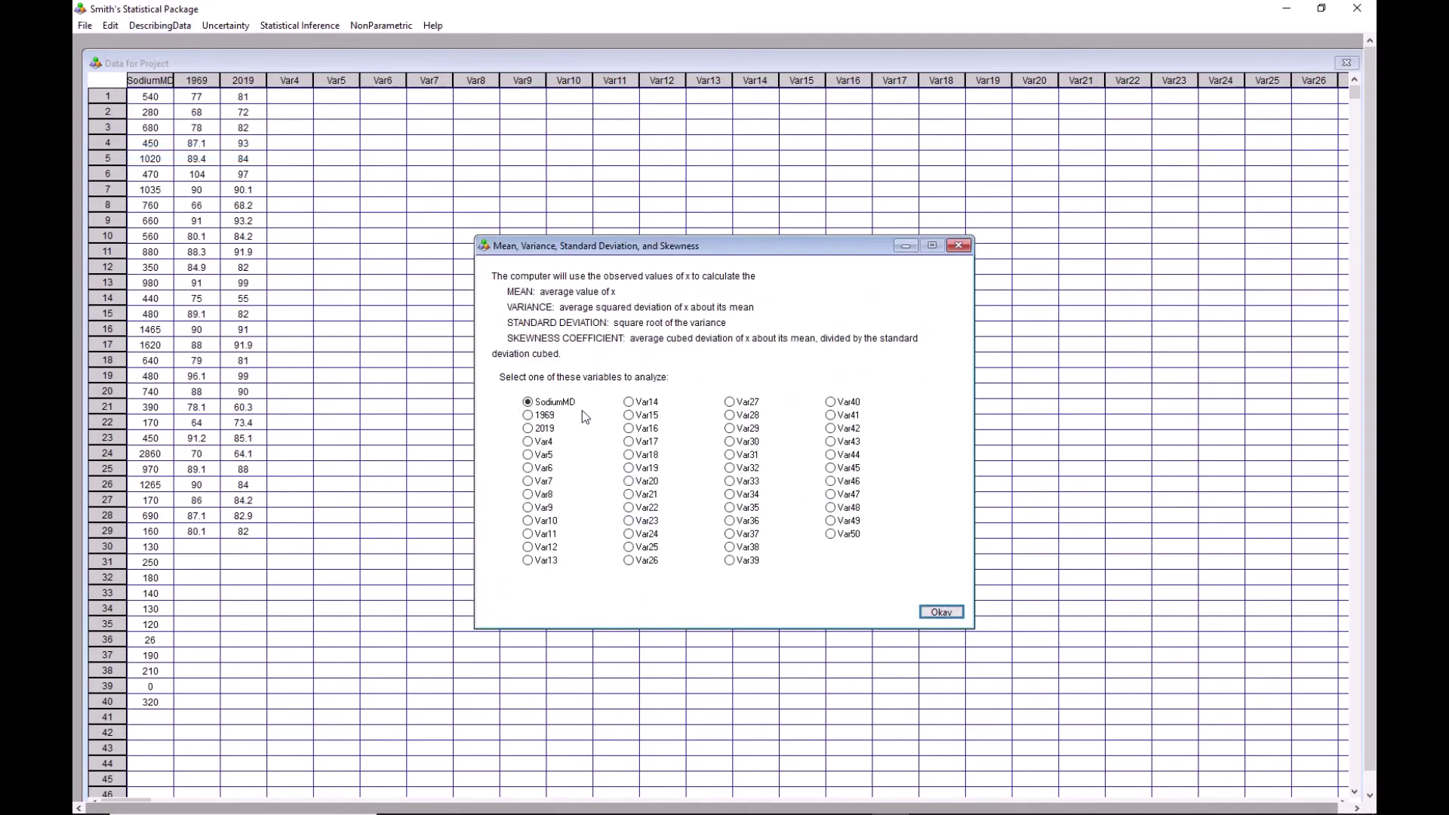
left_click(941, 612)
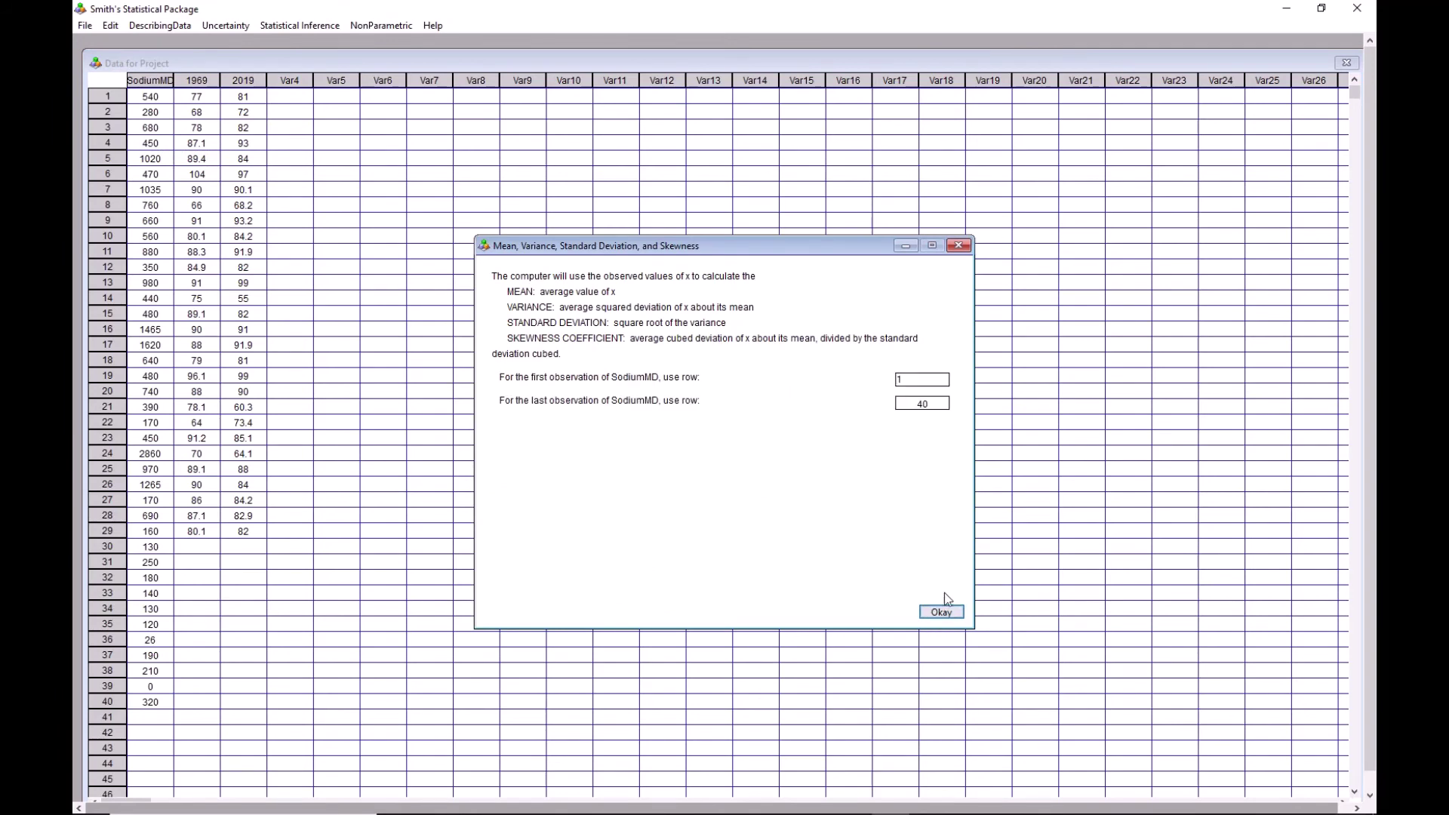
left_click(949, 615)
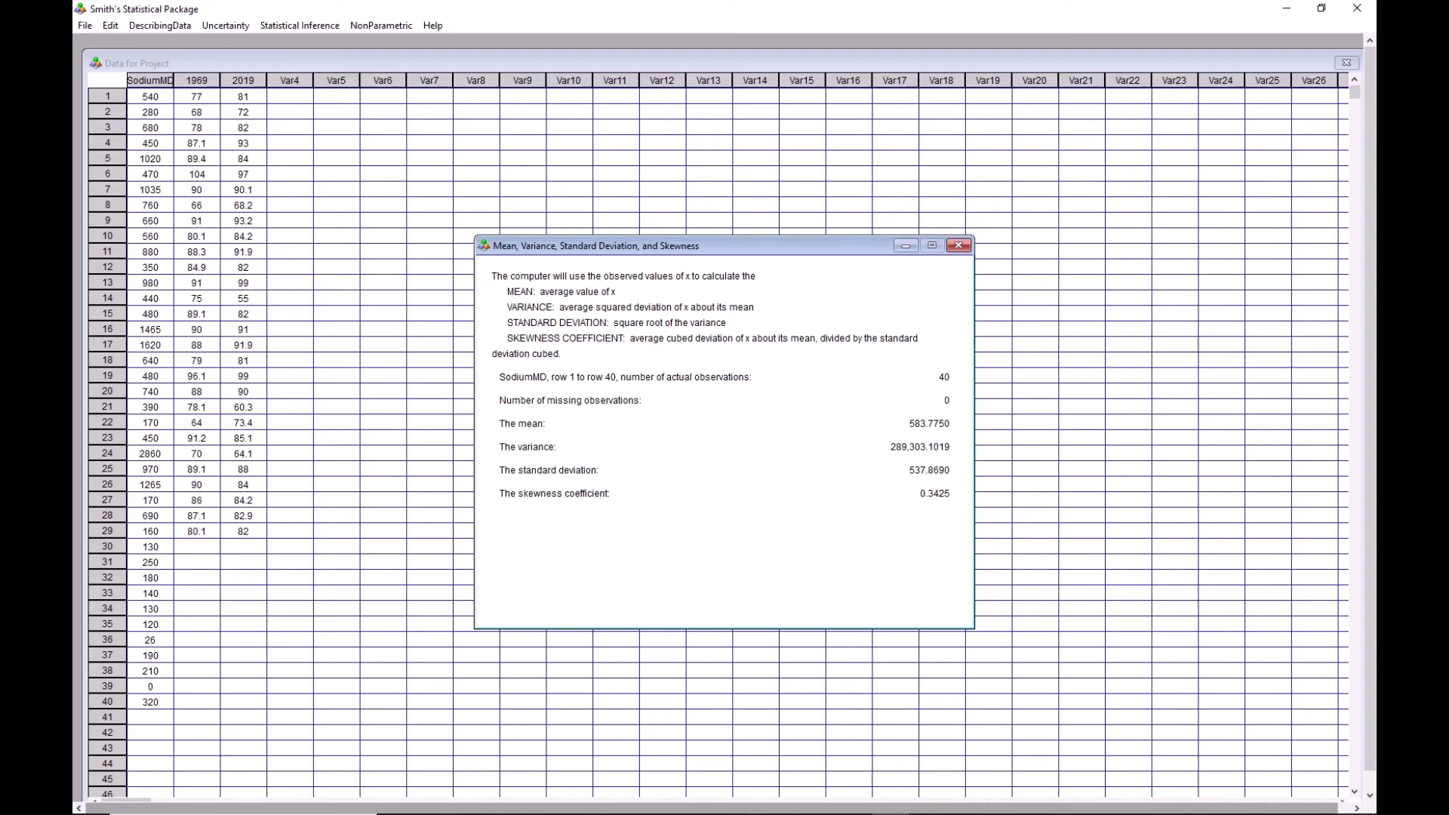
Step: Take a rectangular screen snip of the SodiumMD mean and variance results, and close both it and the old histogram snip in Snip & Sketch
left_click(1350, 801)
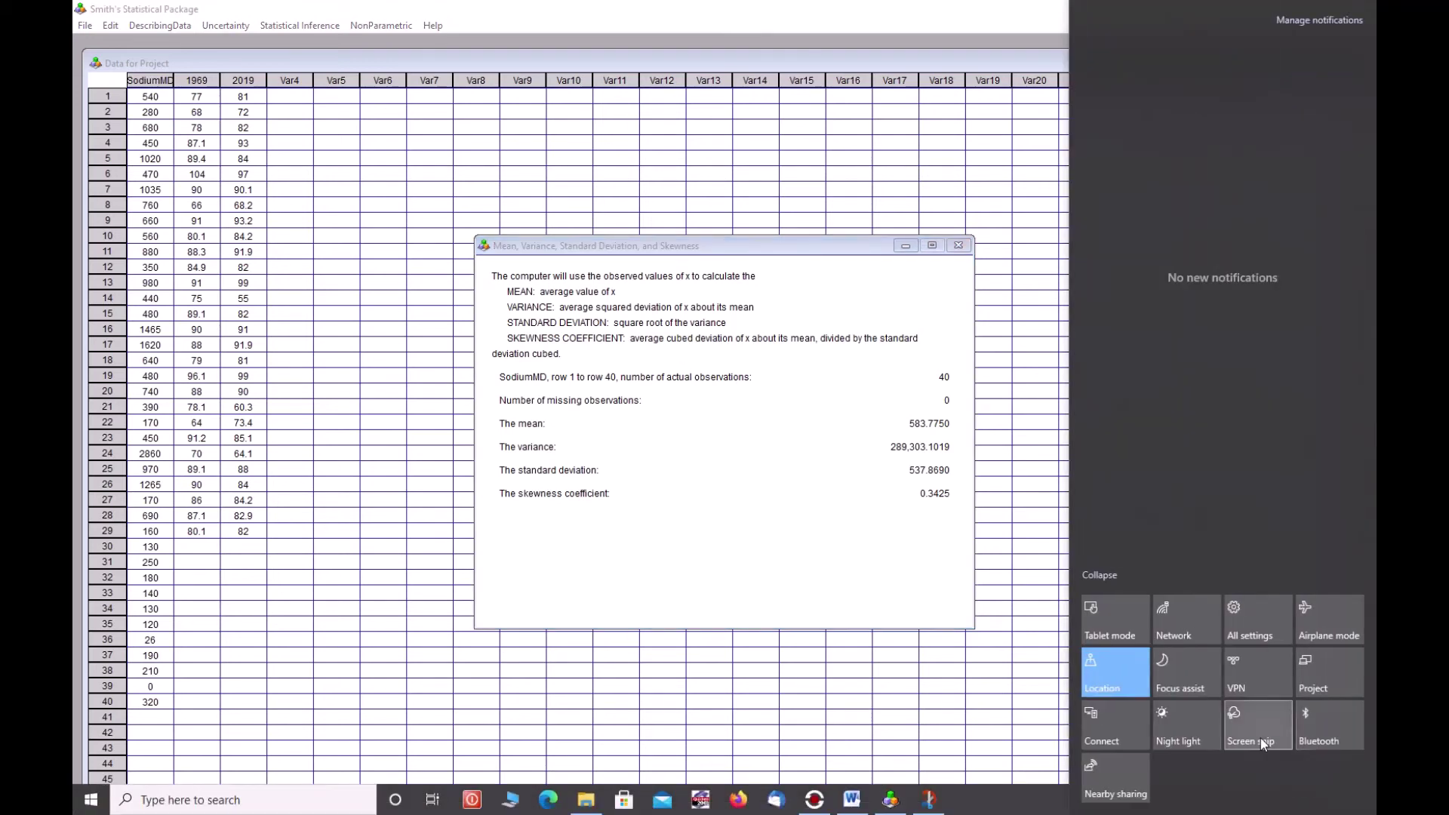
left_click(1256, 730)
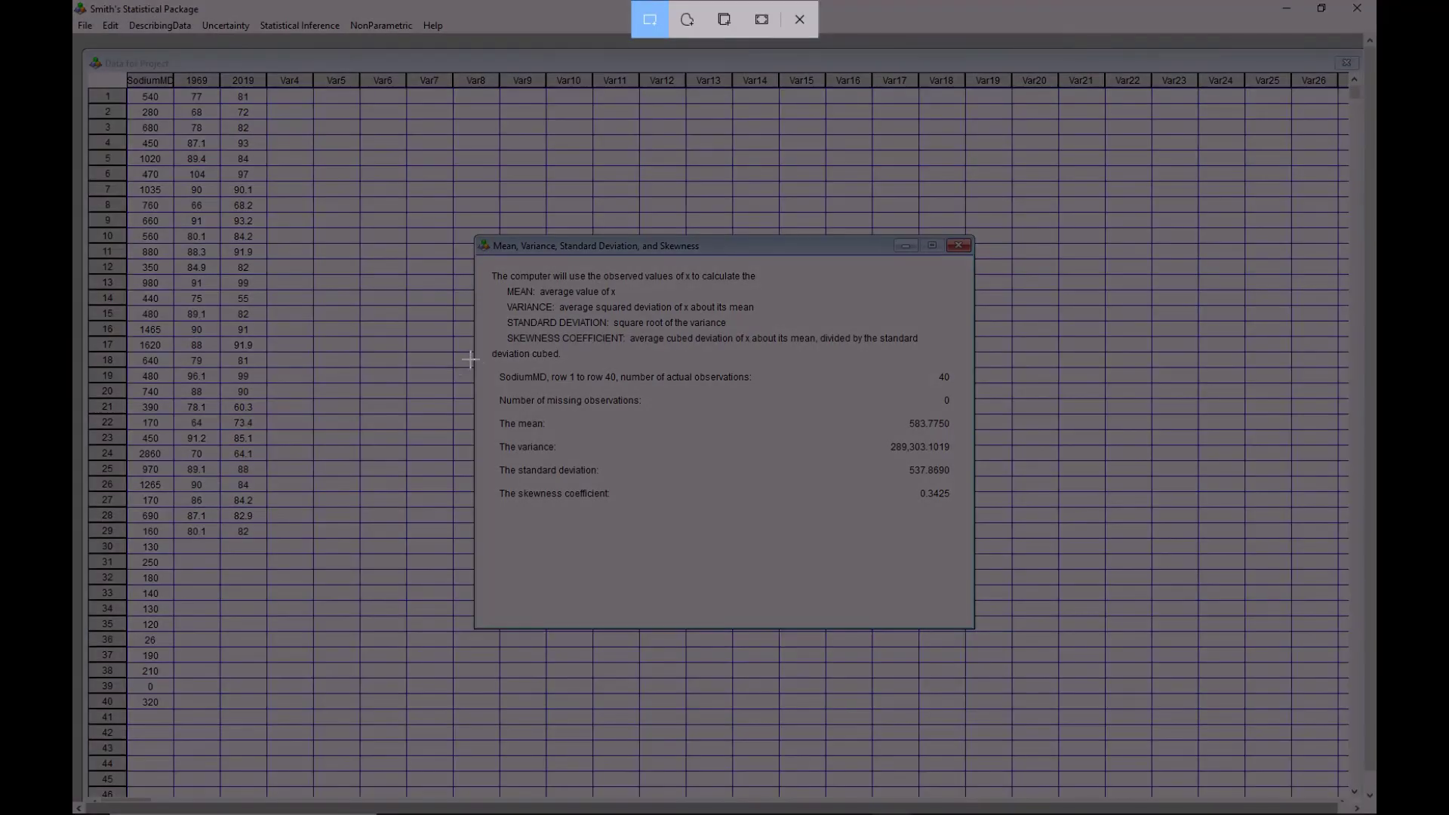
left_click_drag(488, 367, 965, 510)
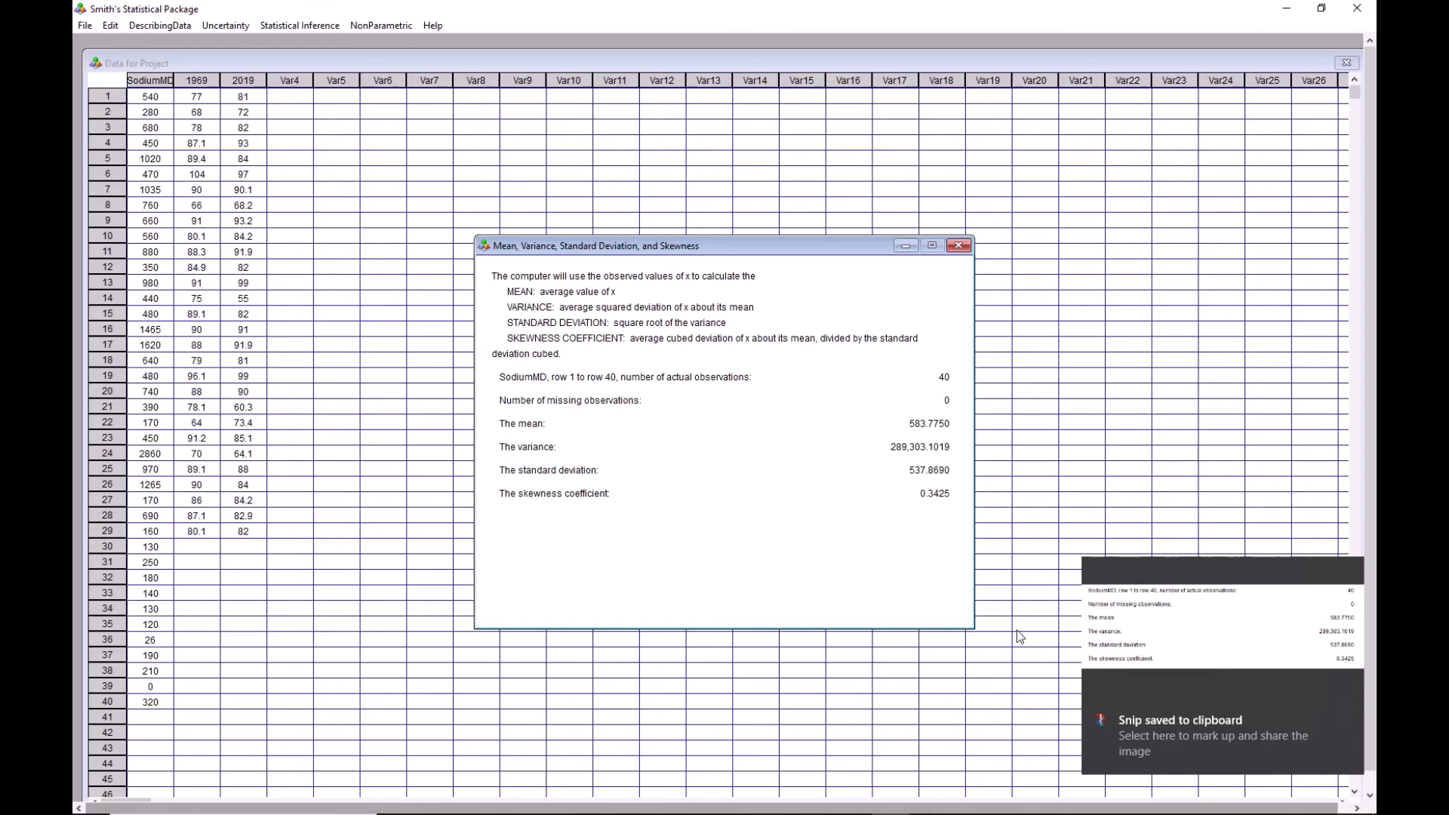
left_click(1299, 593)
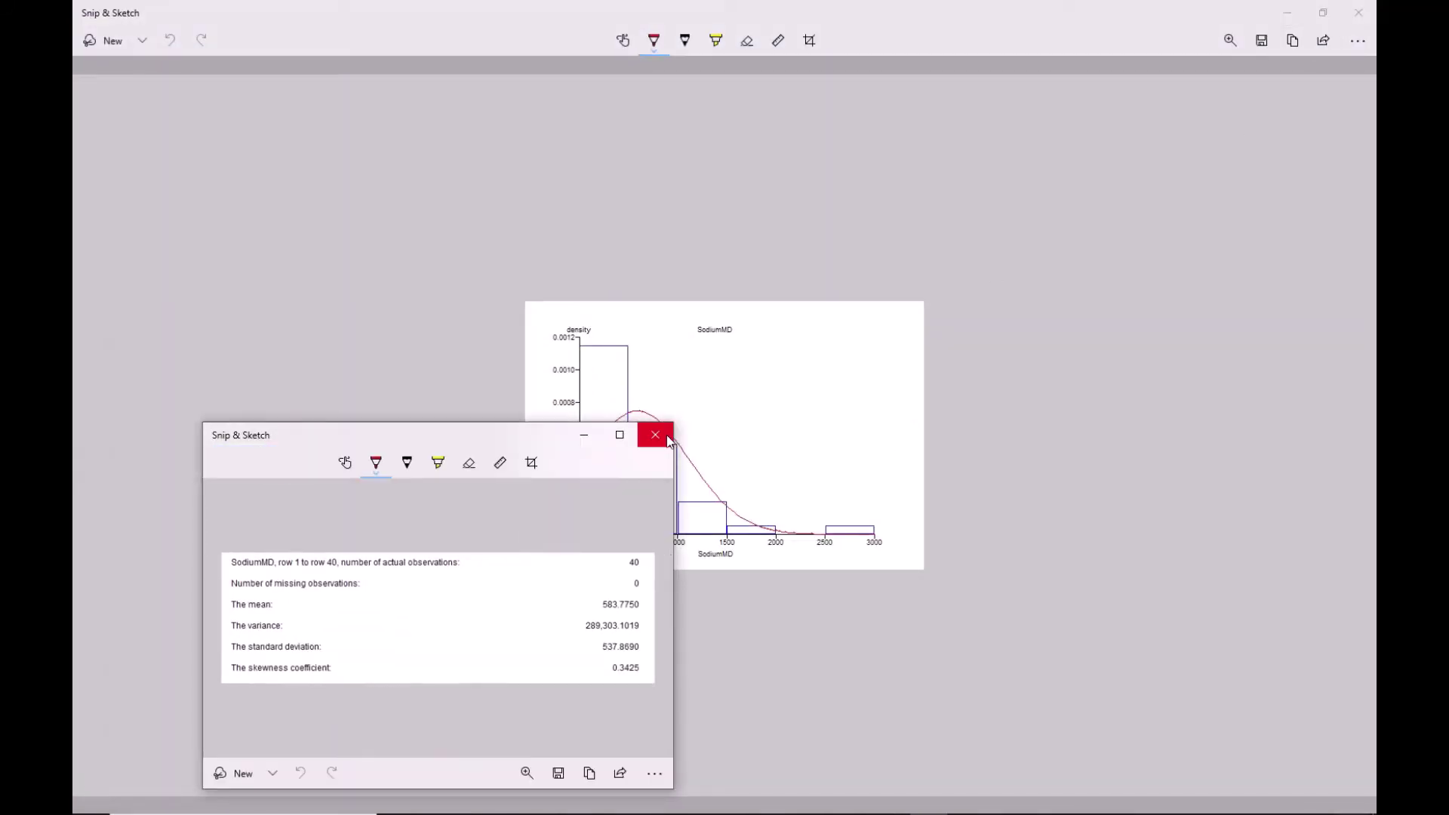
left_click(655, 435)
left_click(1358, 13)
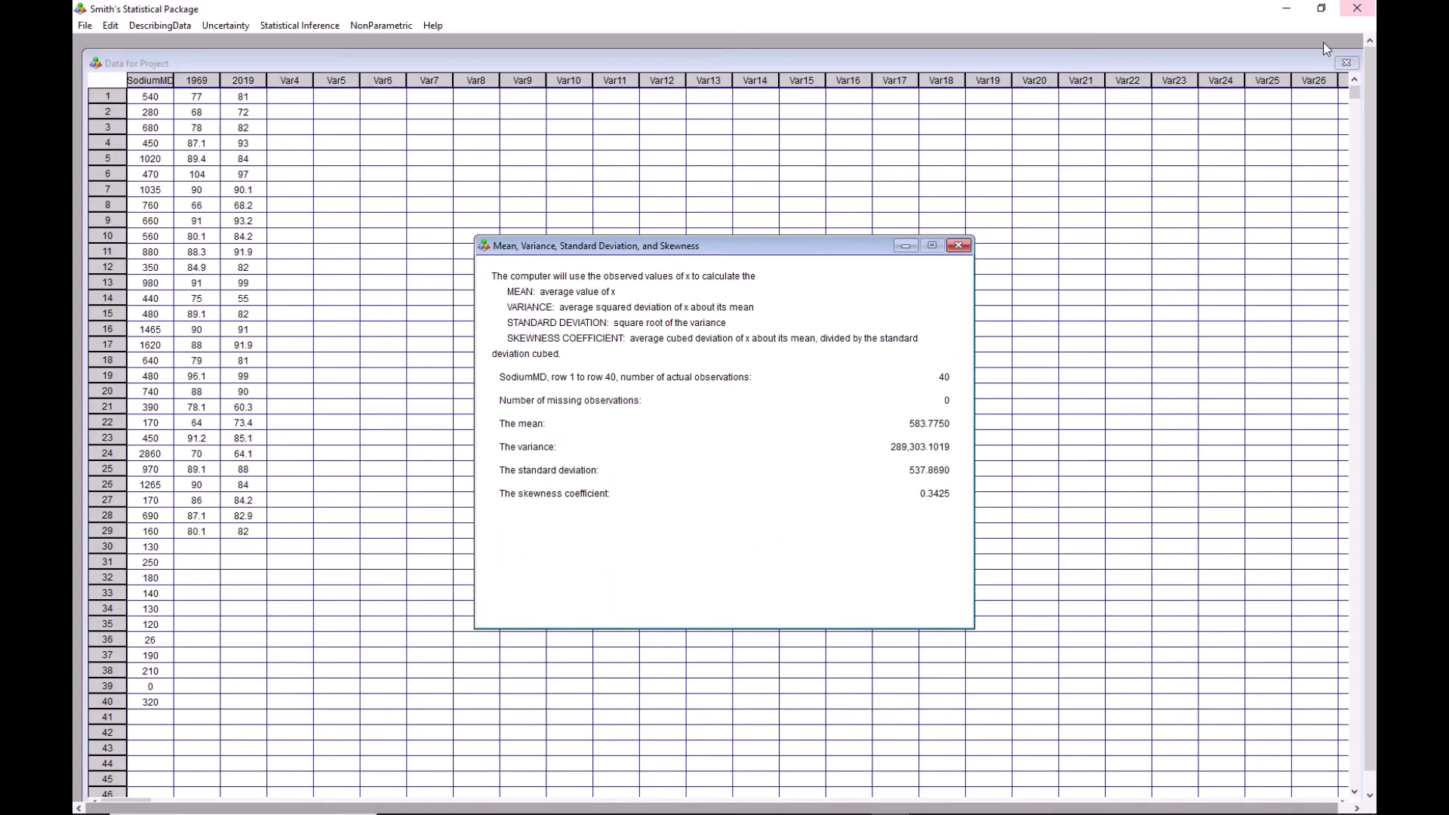
Step: Close the mean and variance results and graph box plots of the 1969 and 2019 variables together
left_click(957, 247)
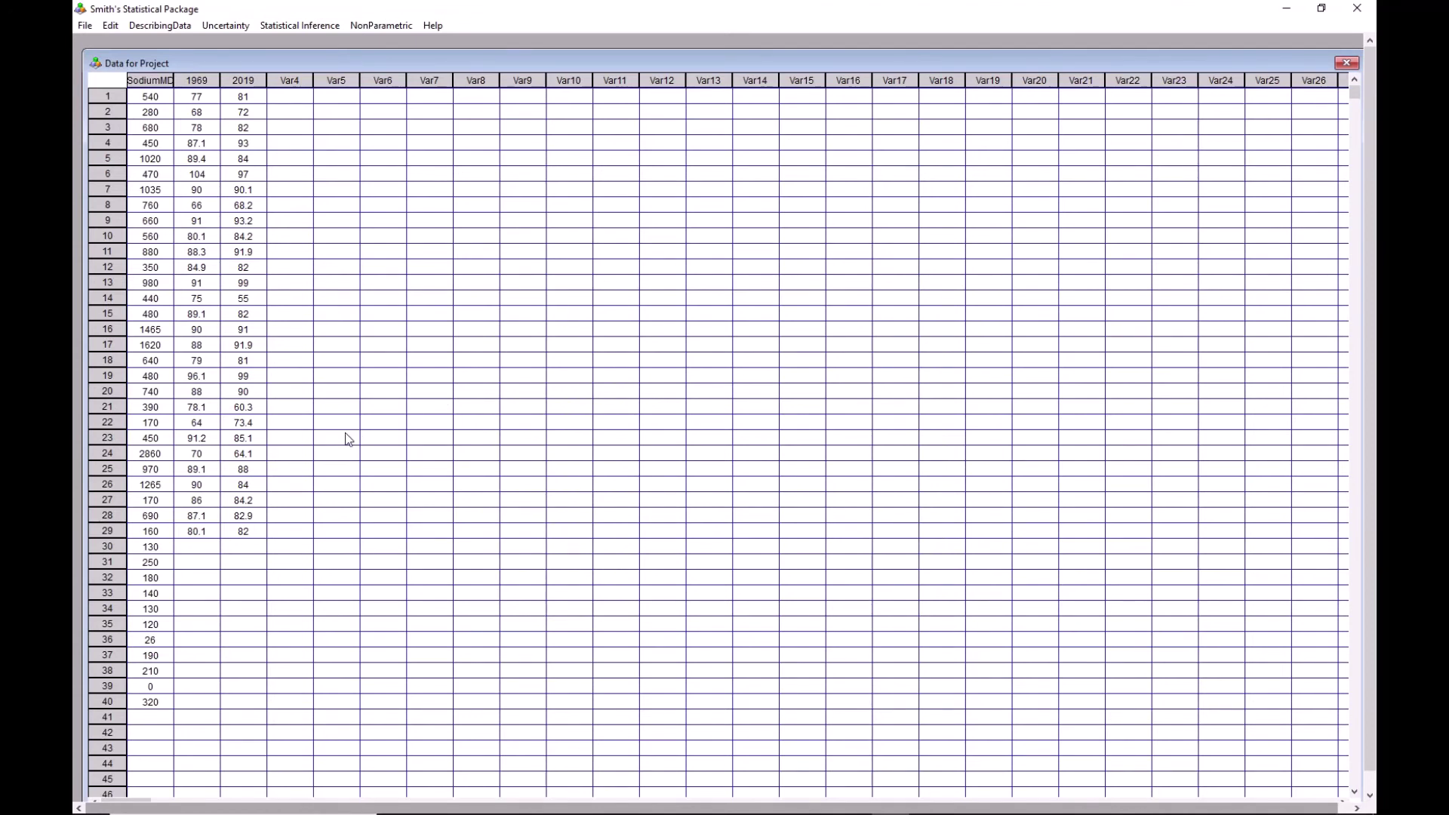
left_click(154, 27)
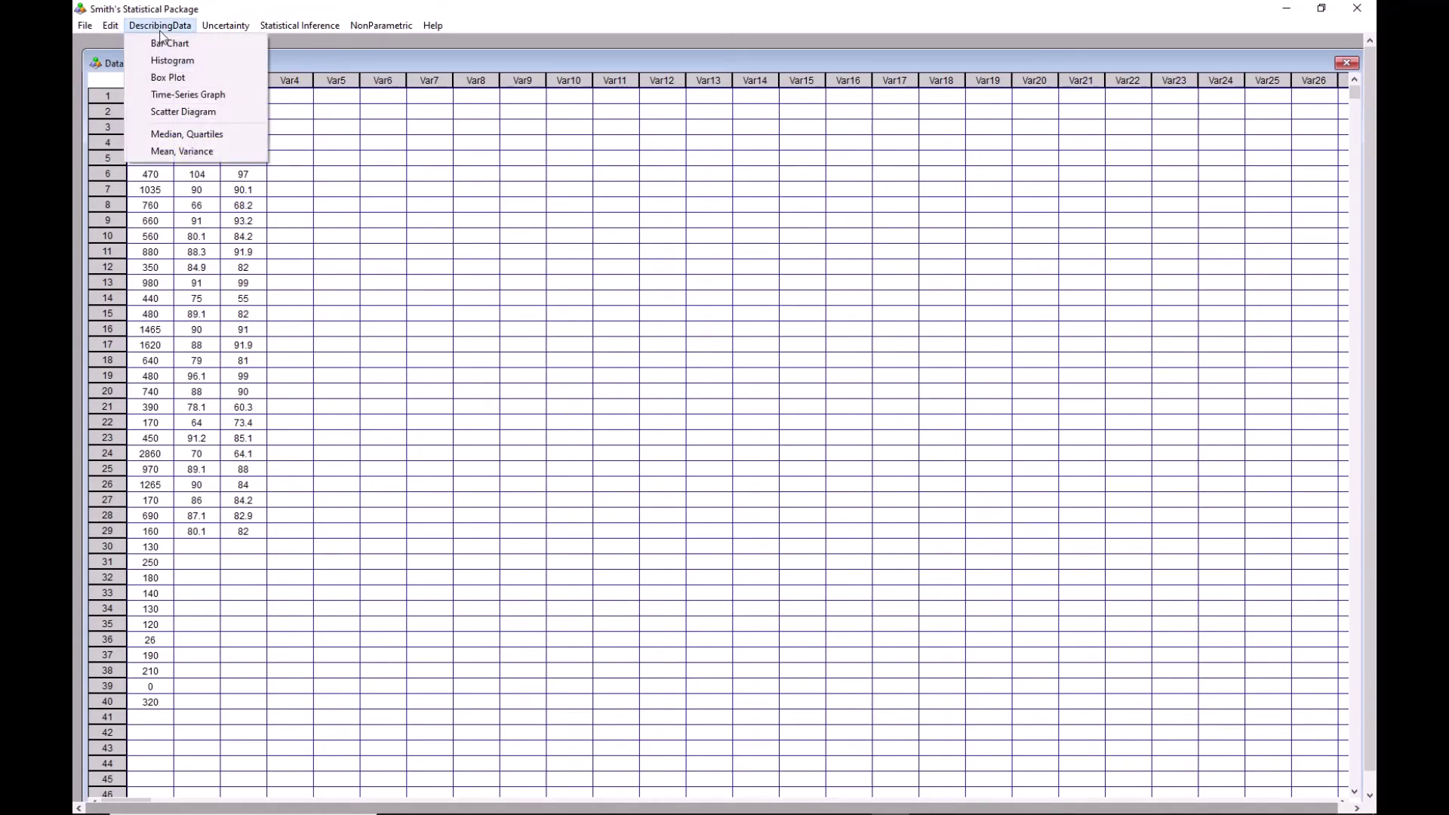
left_click(169, 77)
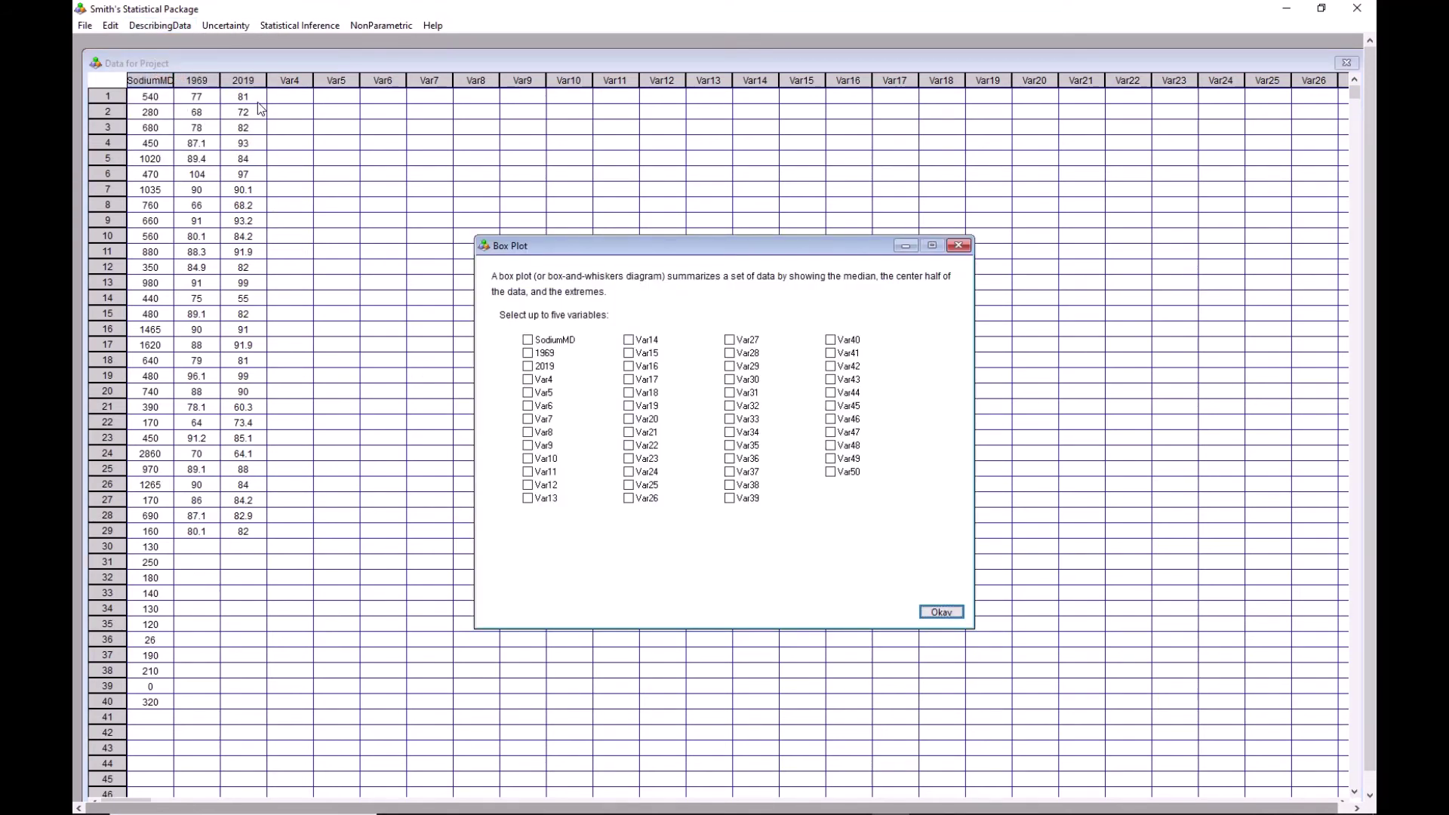
left_click(526, 356)
left_click(528, 366)
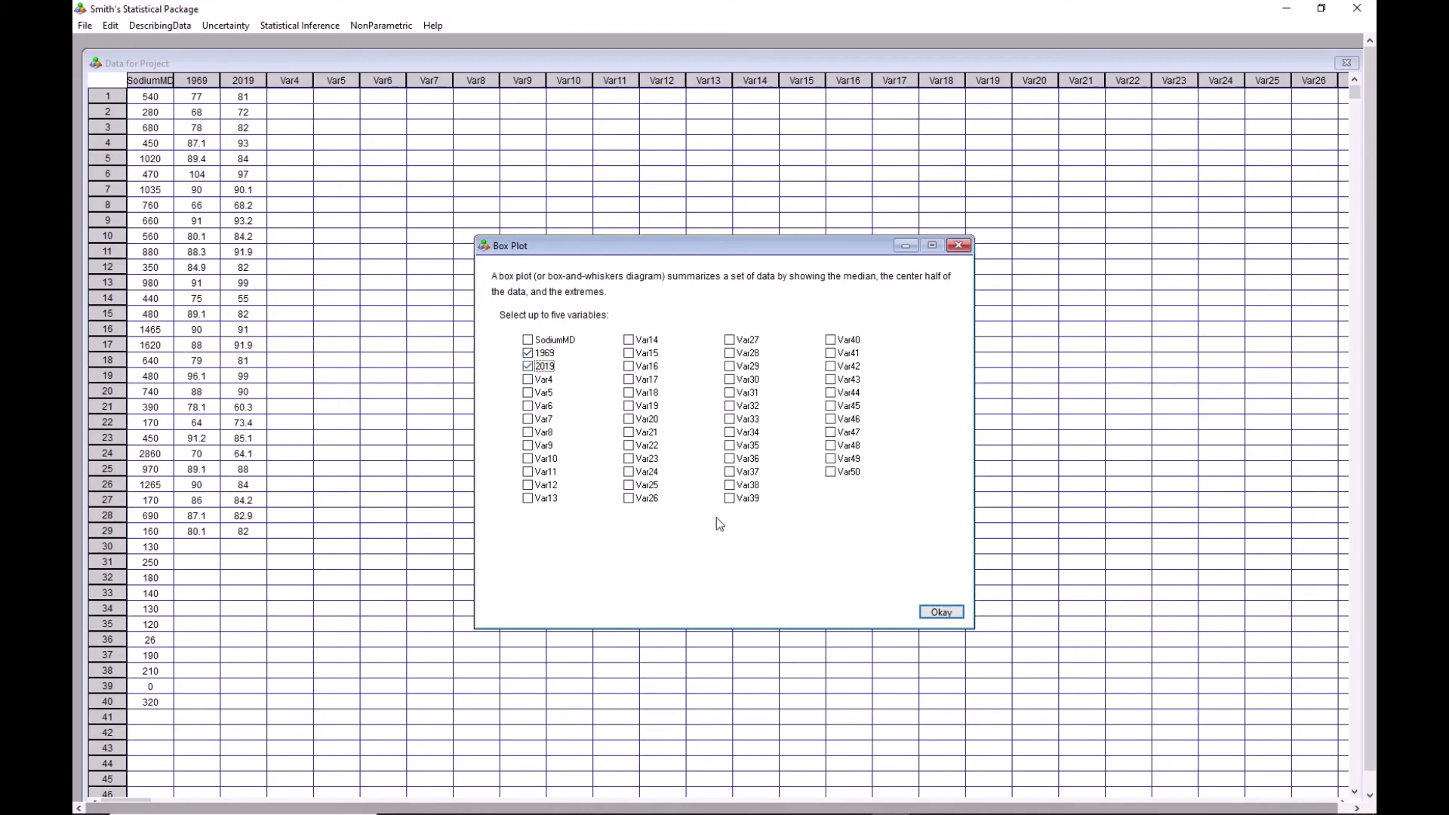
left_click(941, 613)
left_click(940, 612)
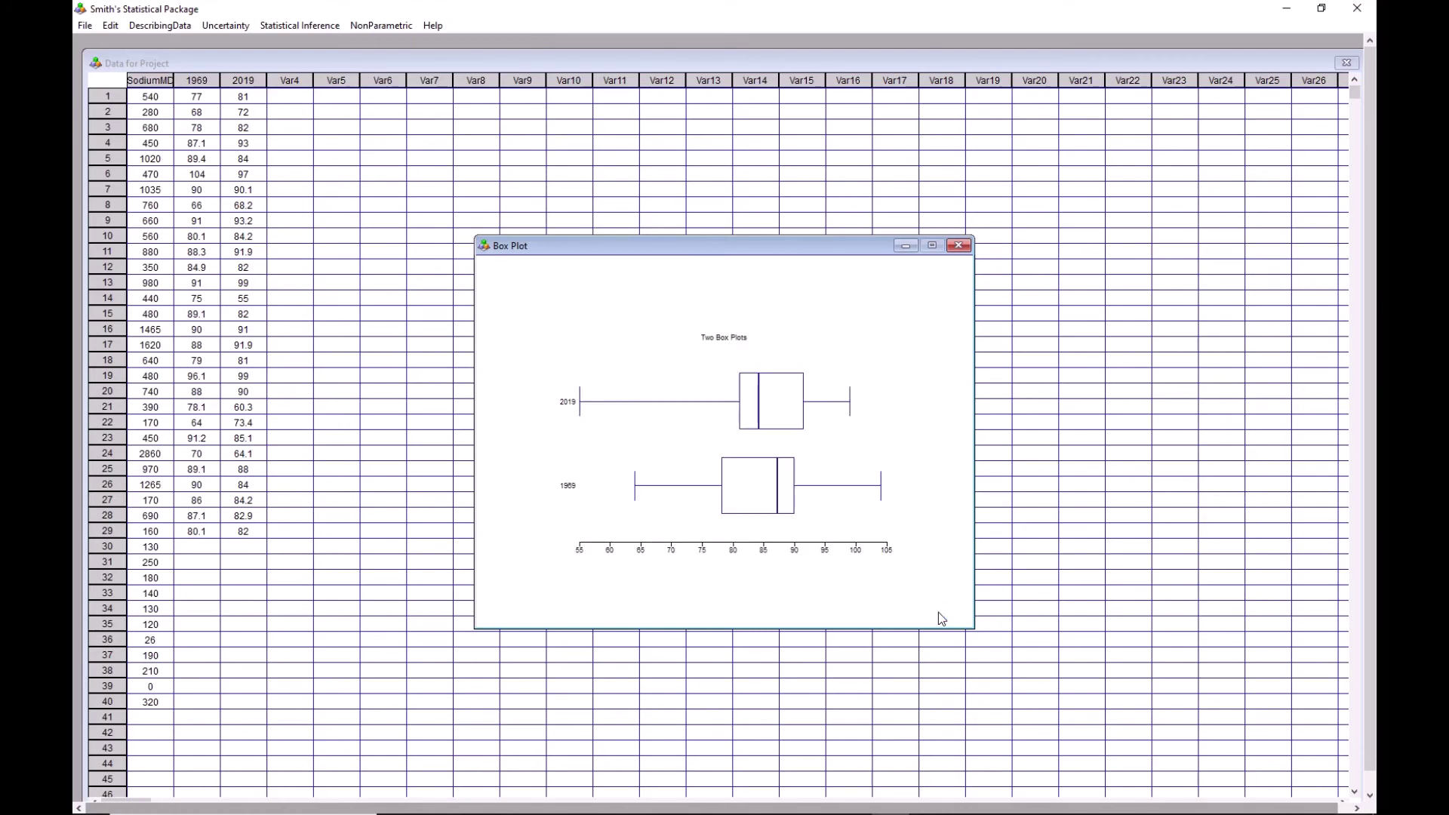
Step: Show outliers on the 1969 and 2019 box plots, keeping 2019 above 1969
left_click(681, 408)
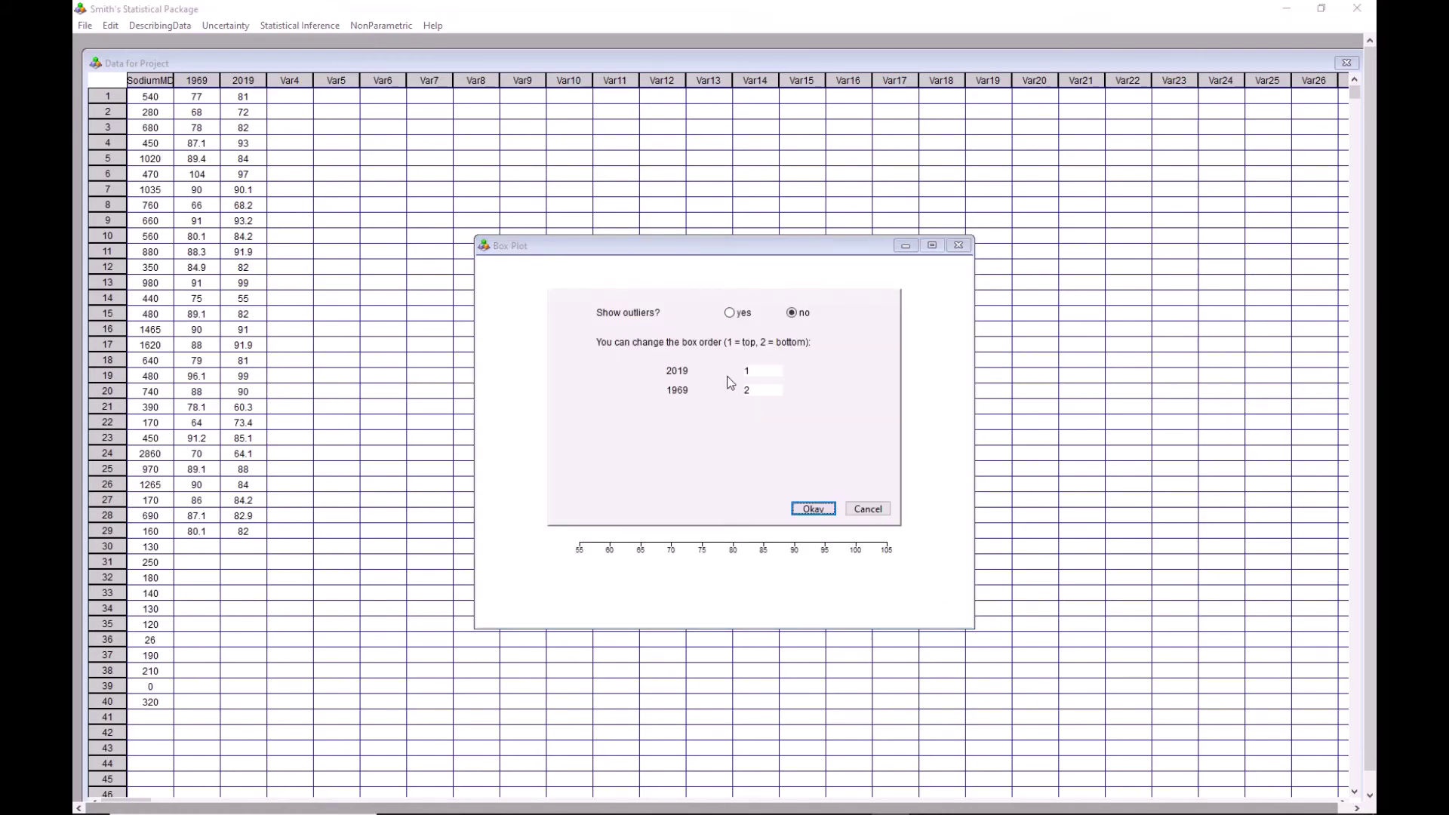
left_click(729, 313)
left_click(813, 508)
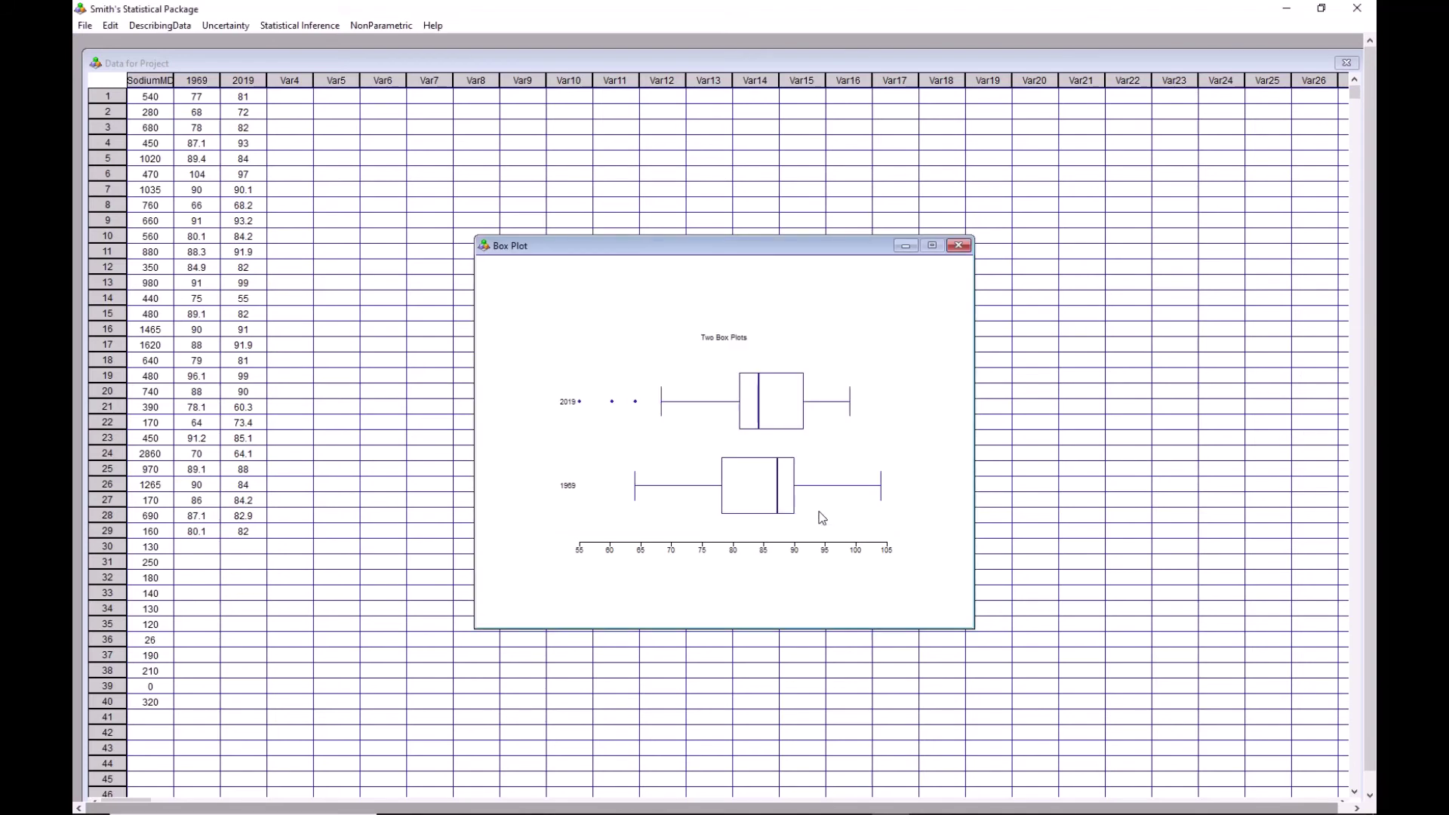
left_click(705, 492)
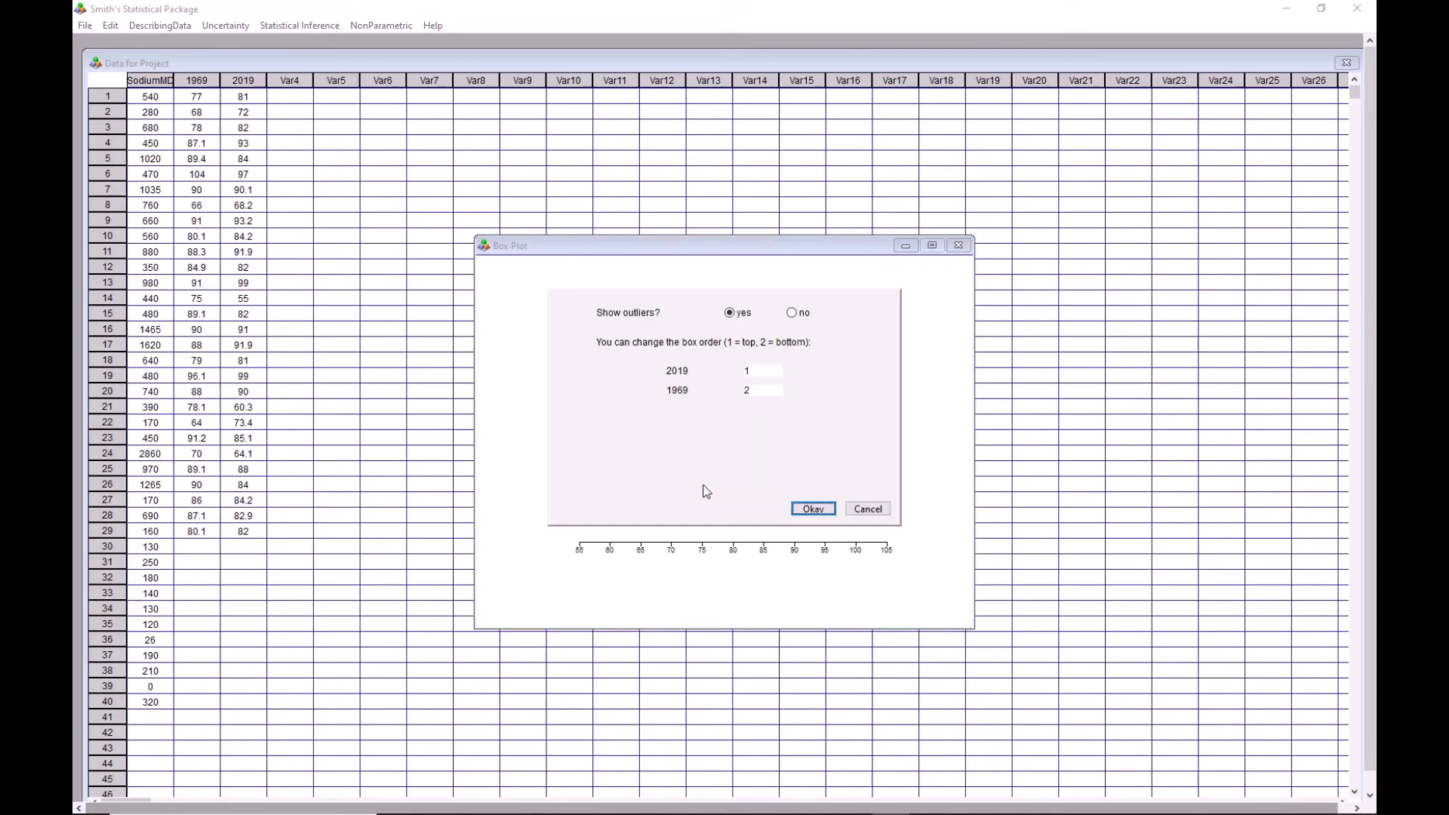
left_click(867, 509)
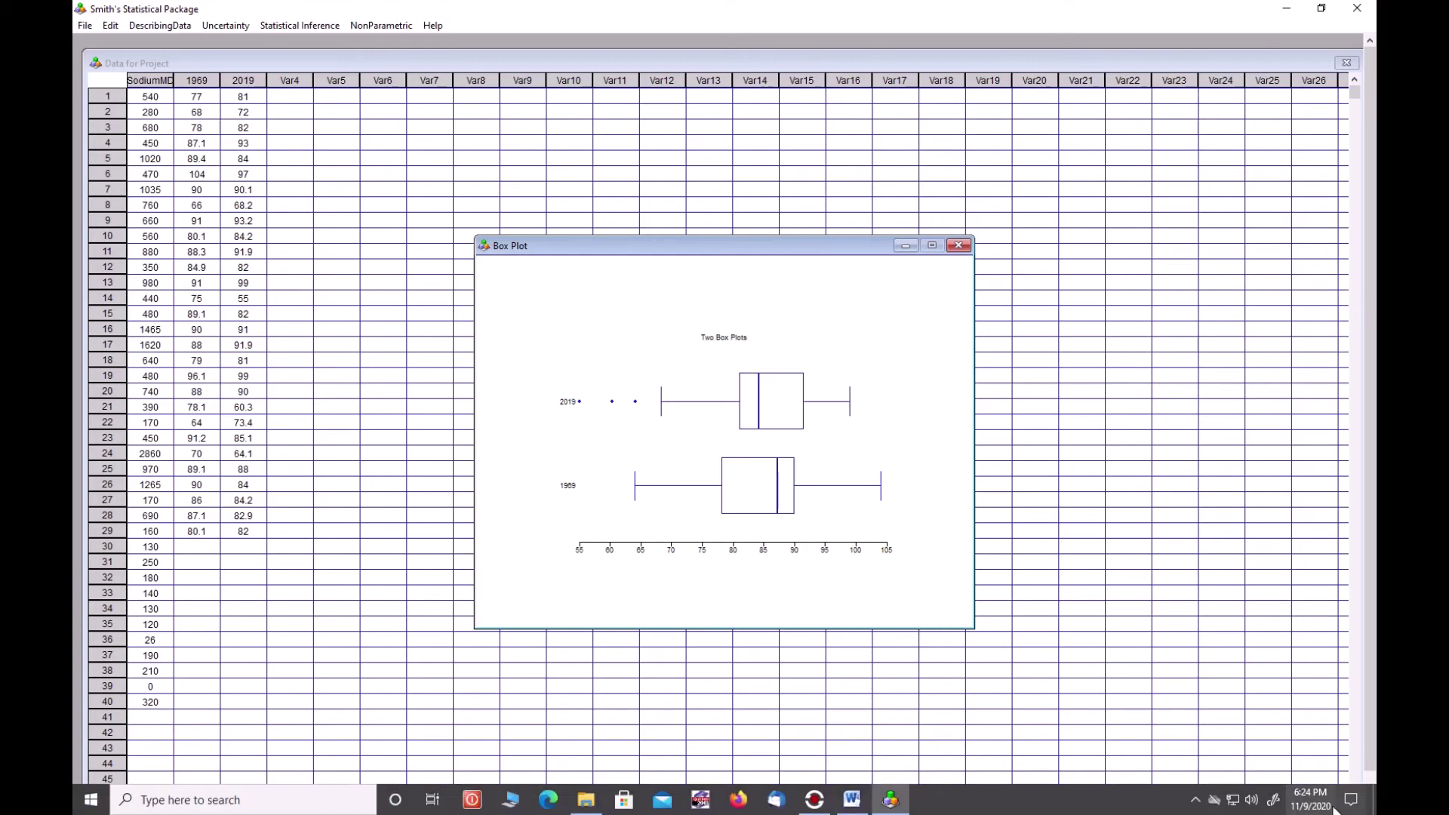
Step: Take a rectangular screen snip of the 1969 and 2019 box plots
left_click(1350, 798)
left_click(1265, 745)
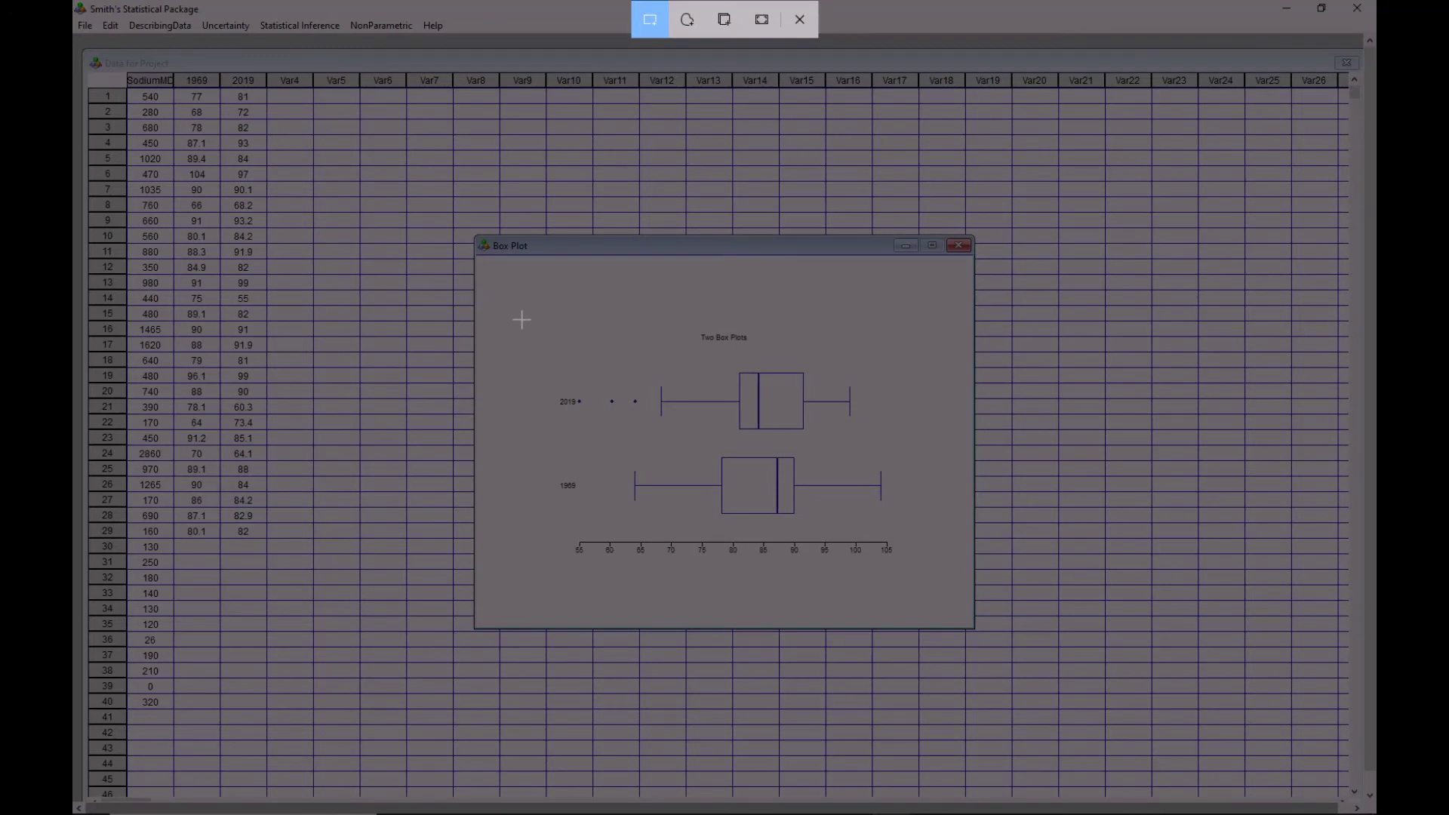
left_click_drag(521, 320, 927, 578)
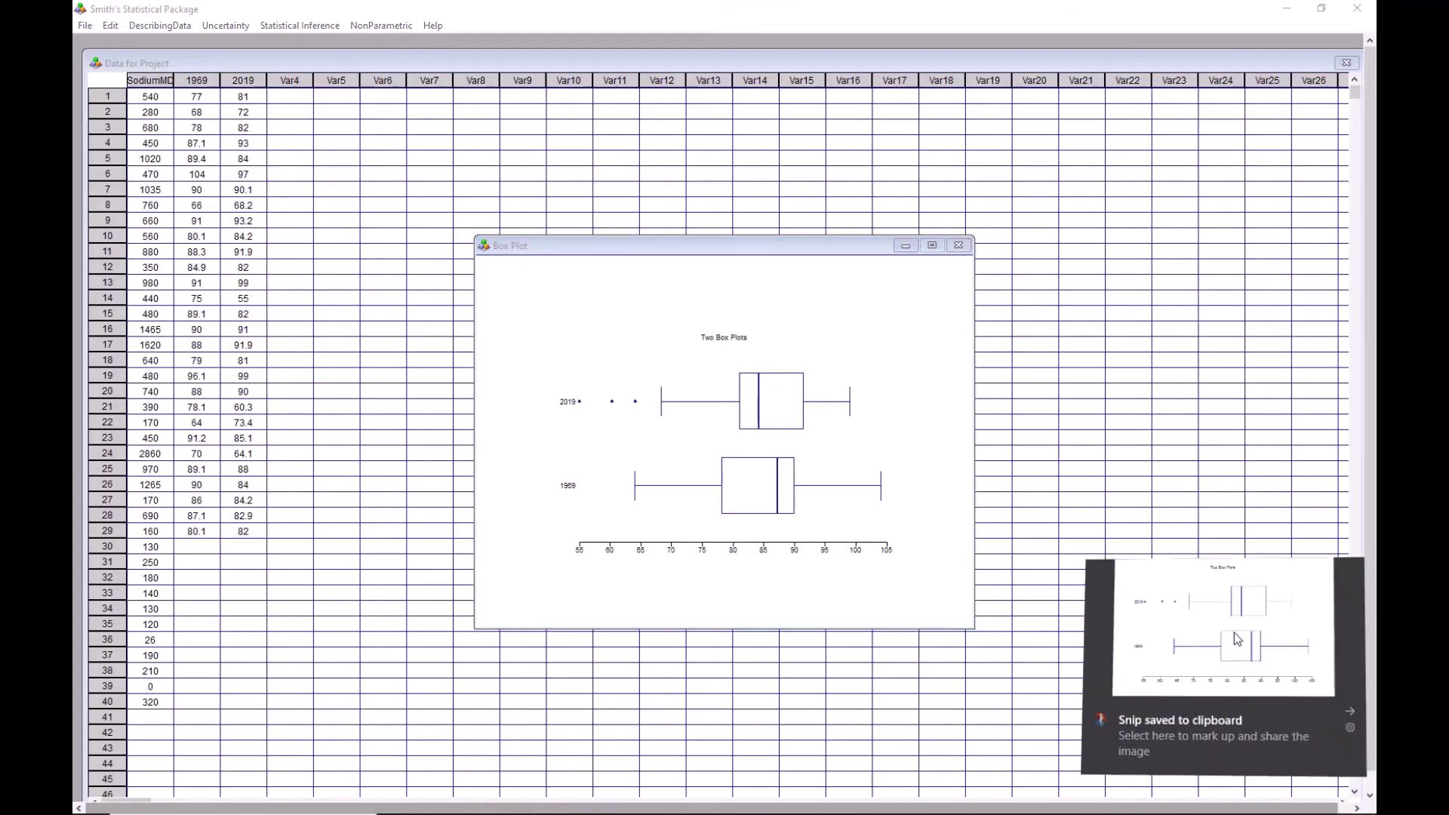
Step: Copy the box plot snip from Snip & Sketch and paste it below the interquartile range line in the Word document
left_click(1233, 632)
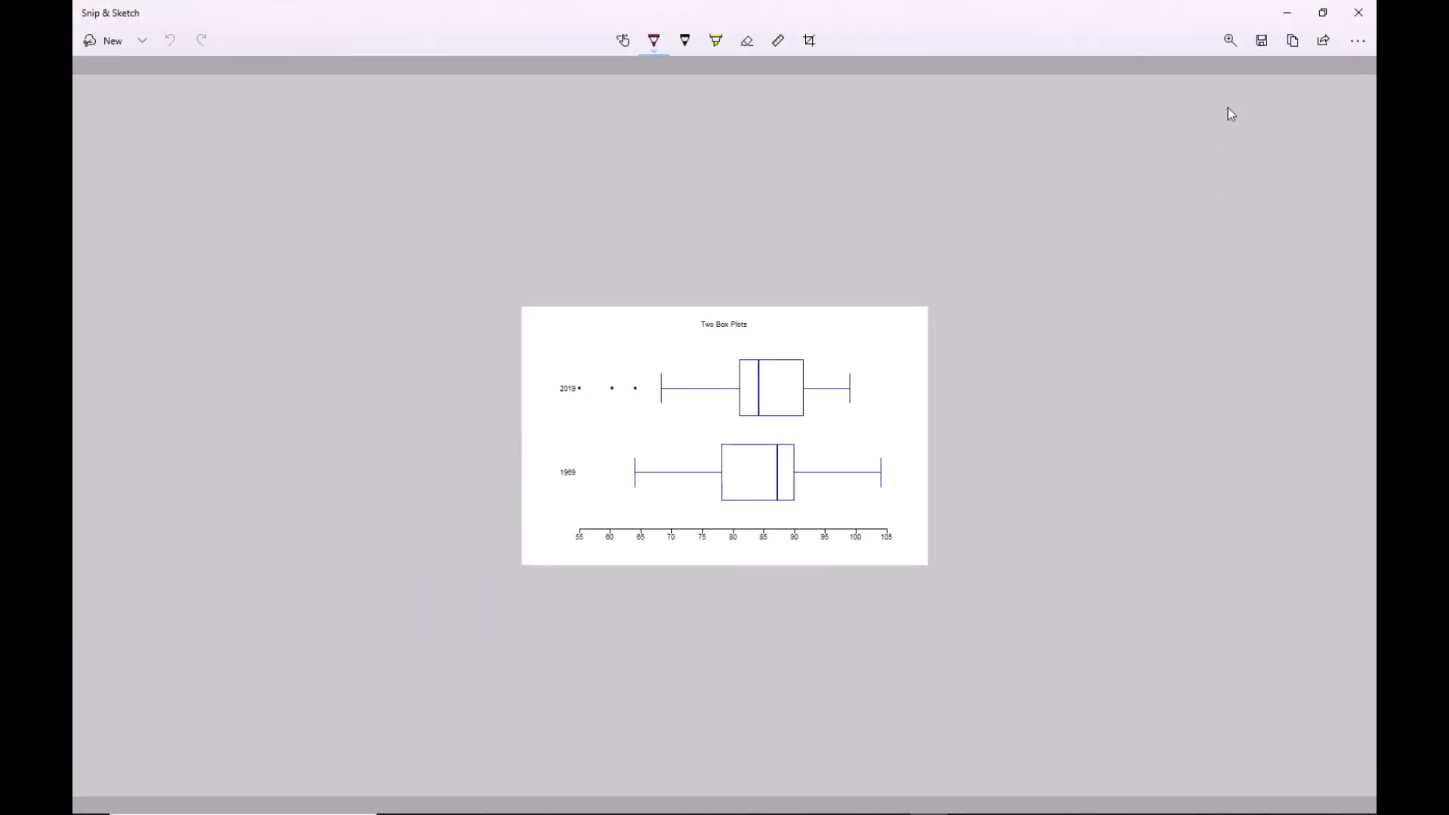
left_click(1292, 42)
left_click(1286, 12)
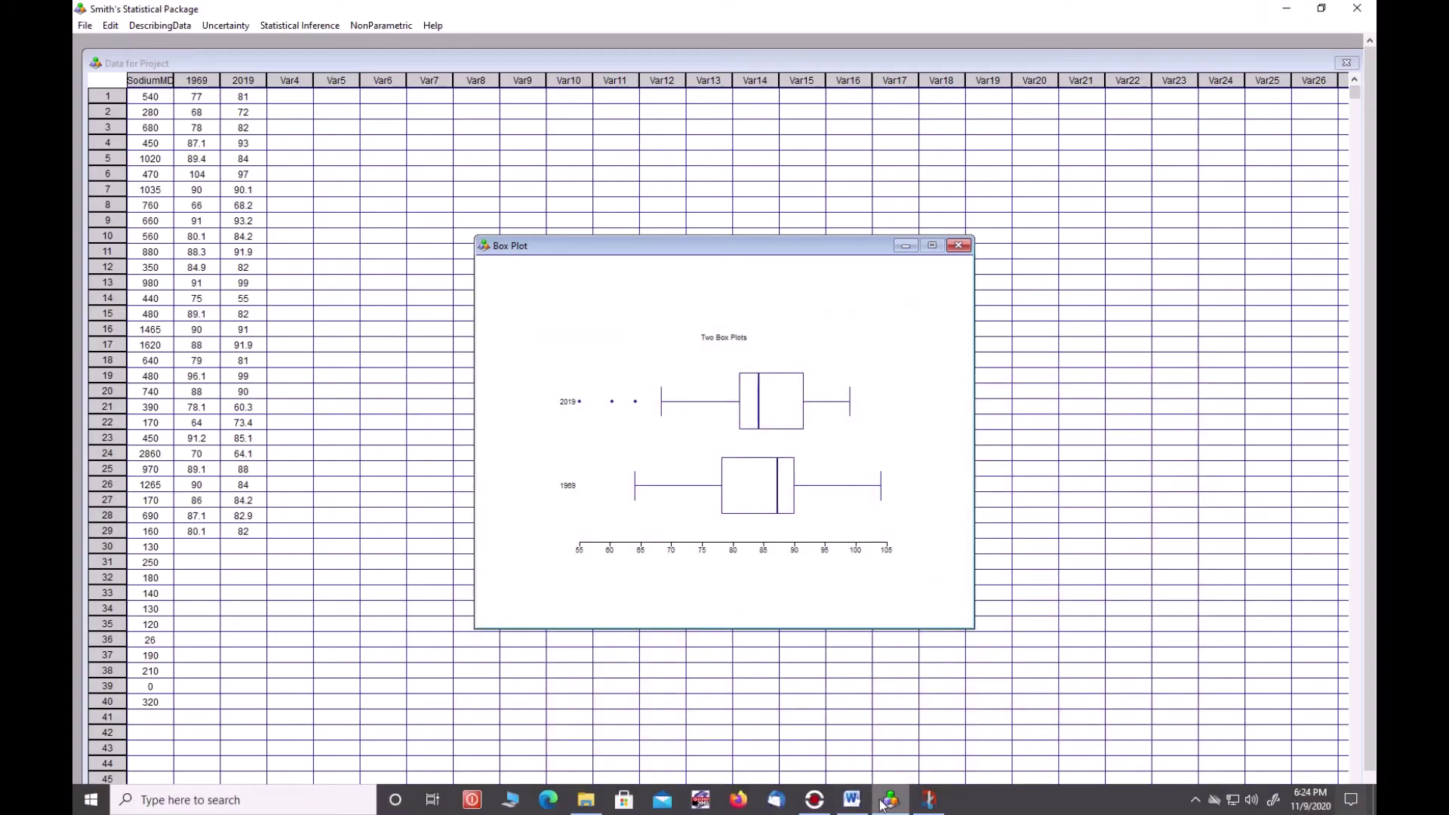
left_click(852, 800)
scroll(746, 692, "down", 3)
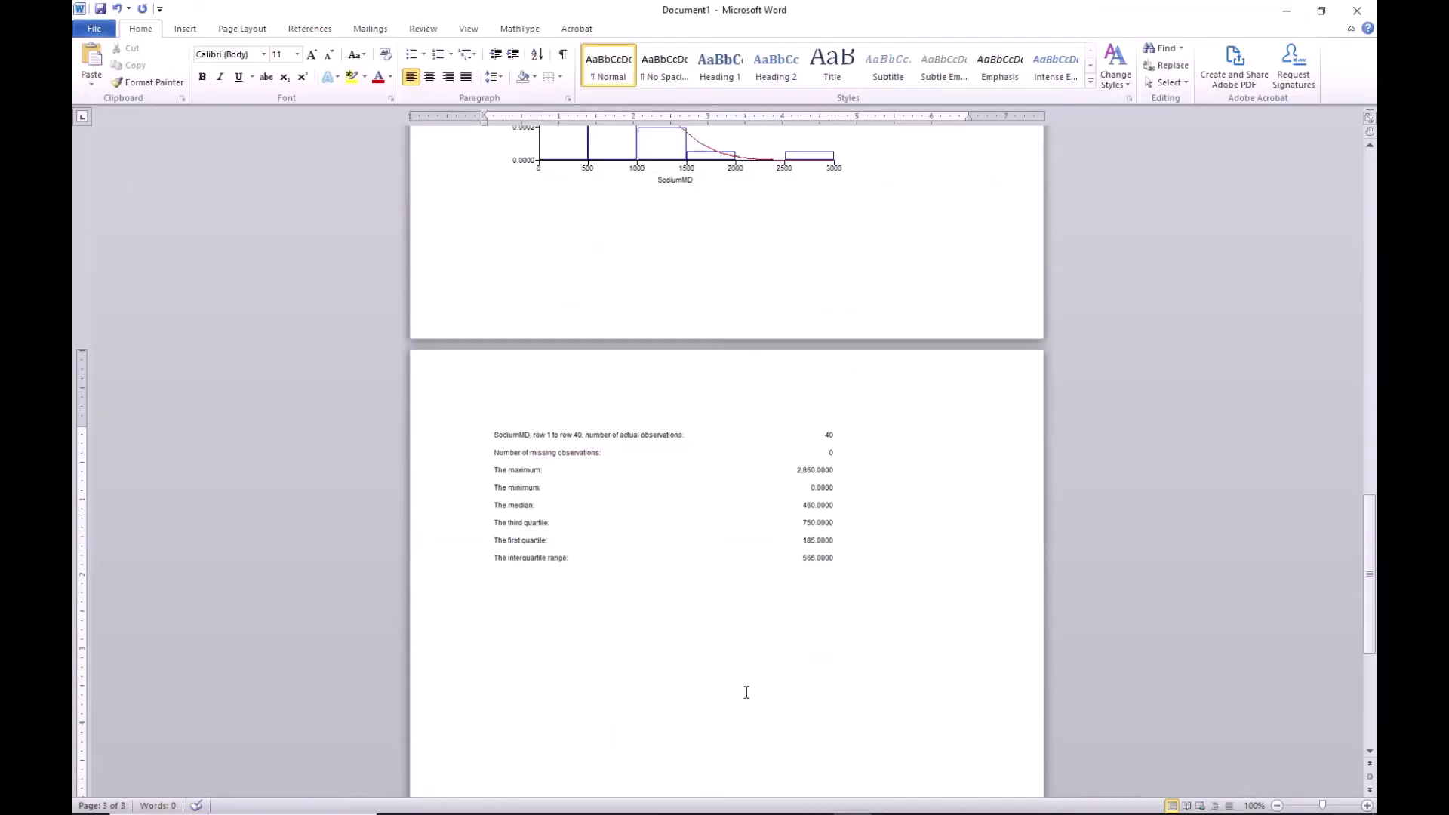
right_click(586, 594)
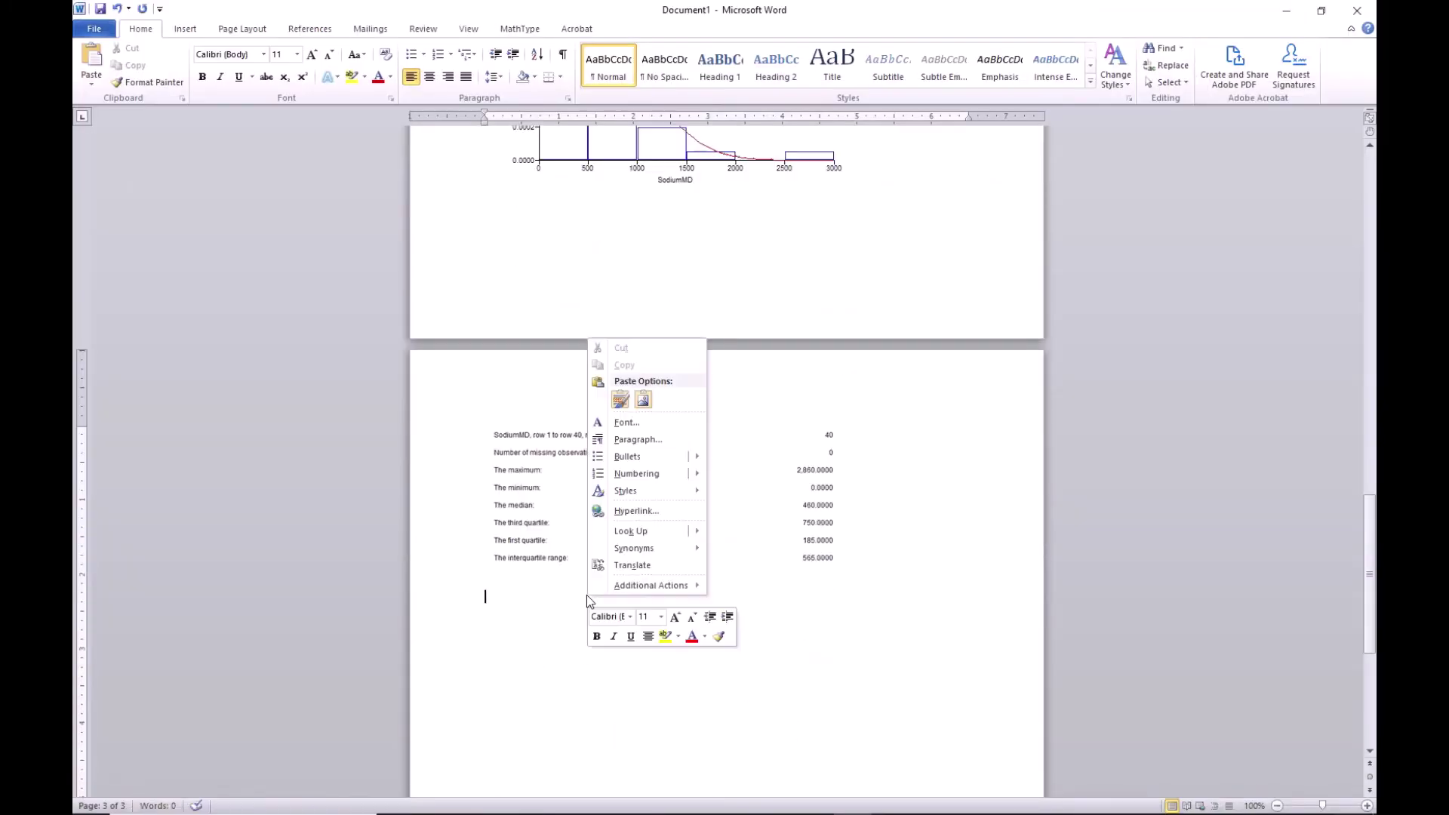
left_click(622, 403)
Step: Shrink the pasted box plot picture proportionally to about 2.28" high by 3.58" wide, and minimize Word
left_click(744, 594)
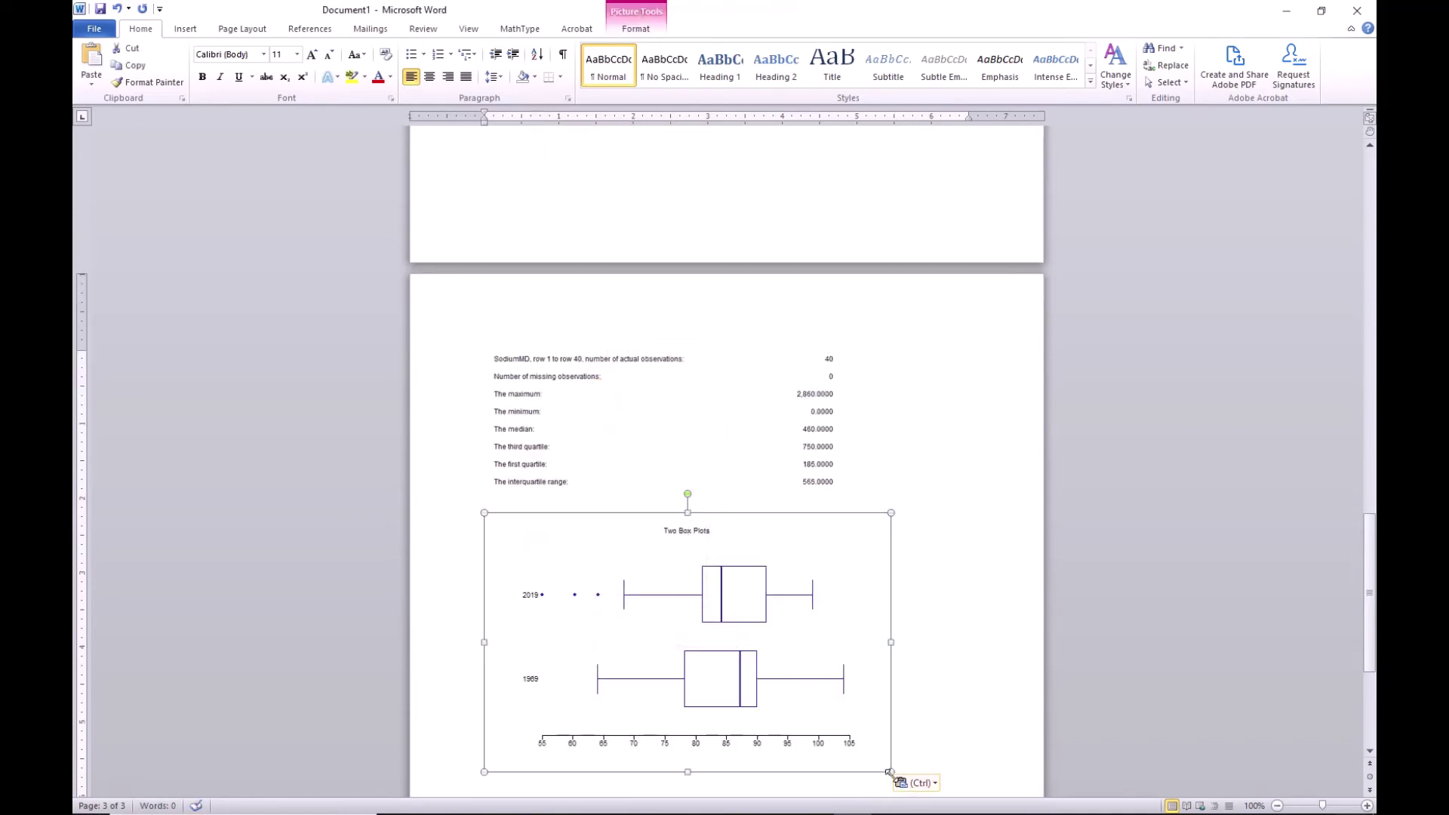
double_click(889, 766)
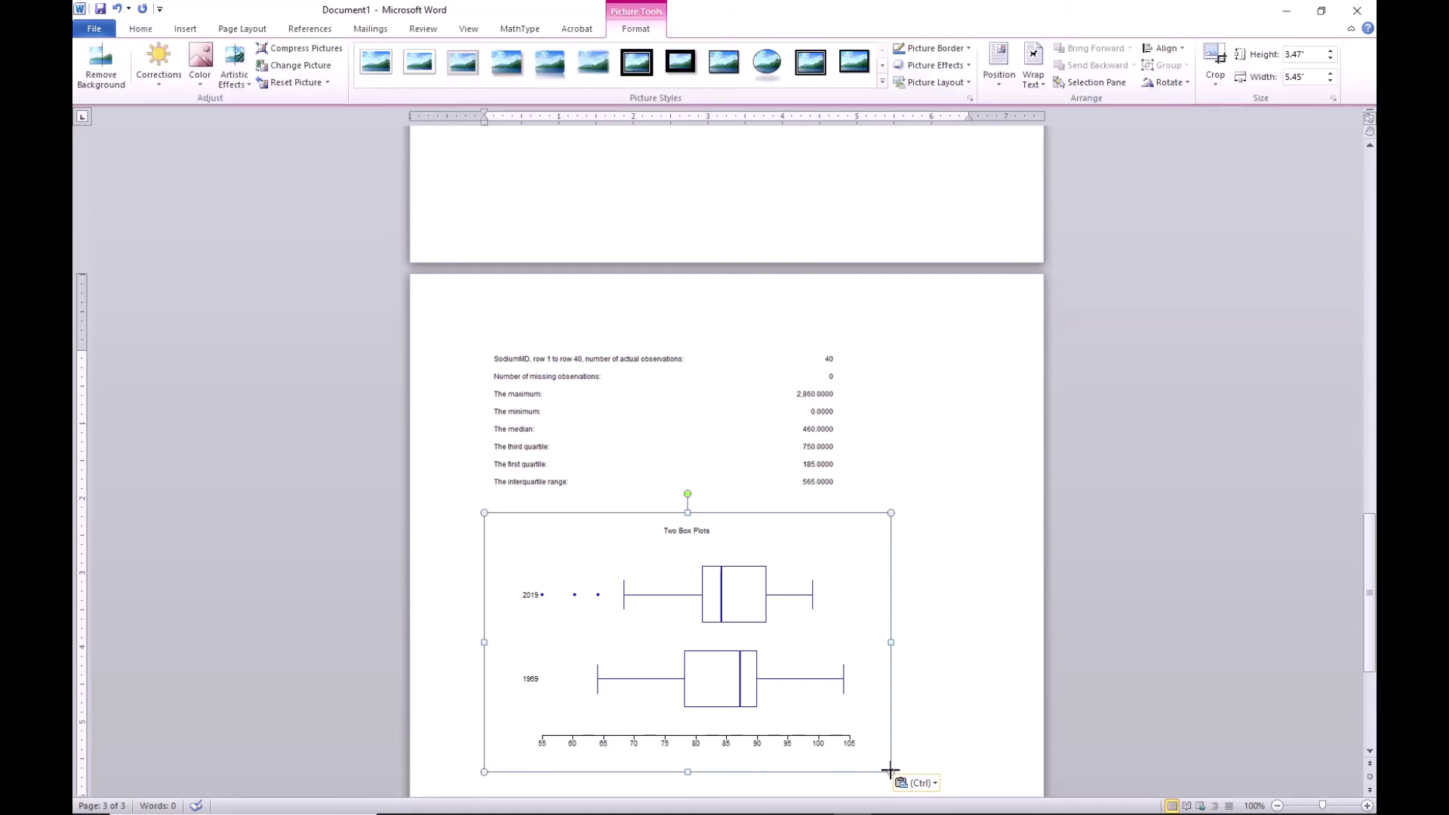
left_click_drag(890, 770, 751, 684)
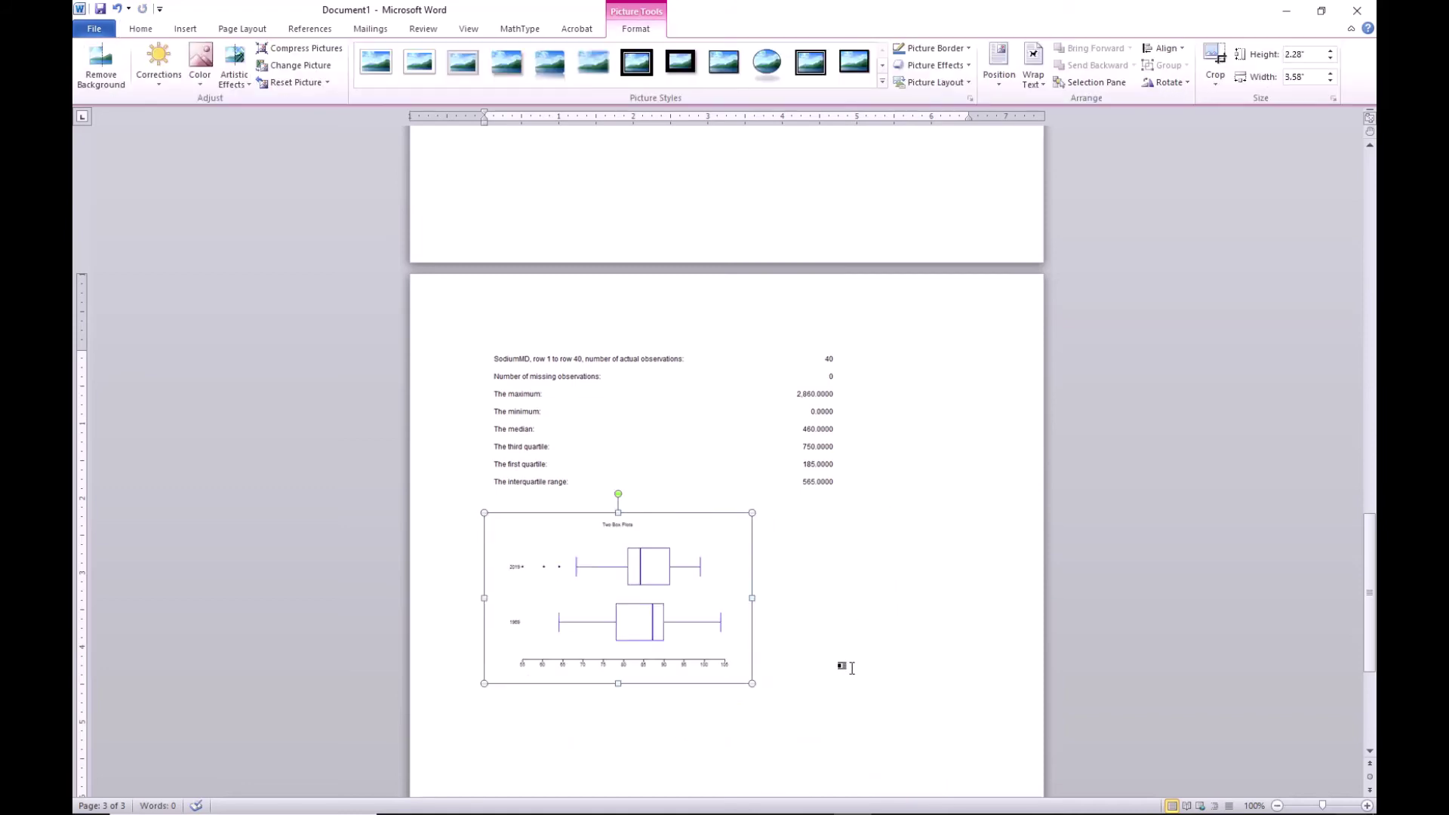
left_click(1288, 13)
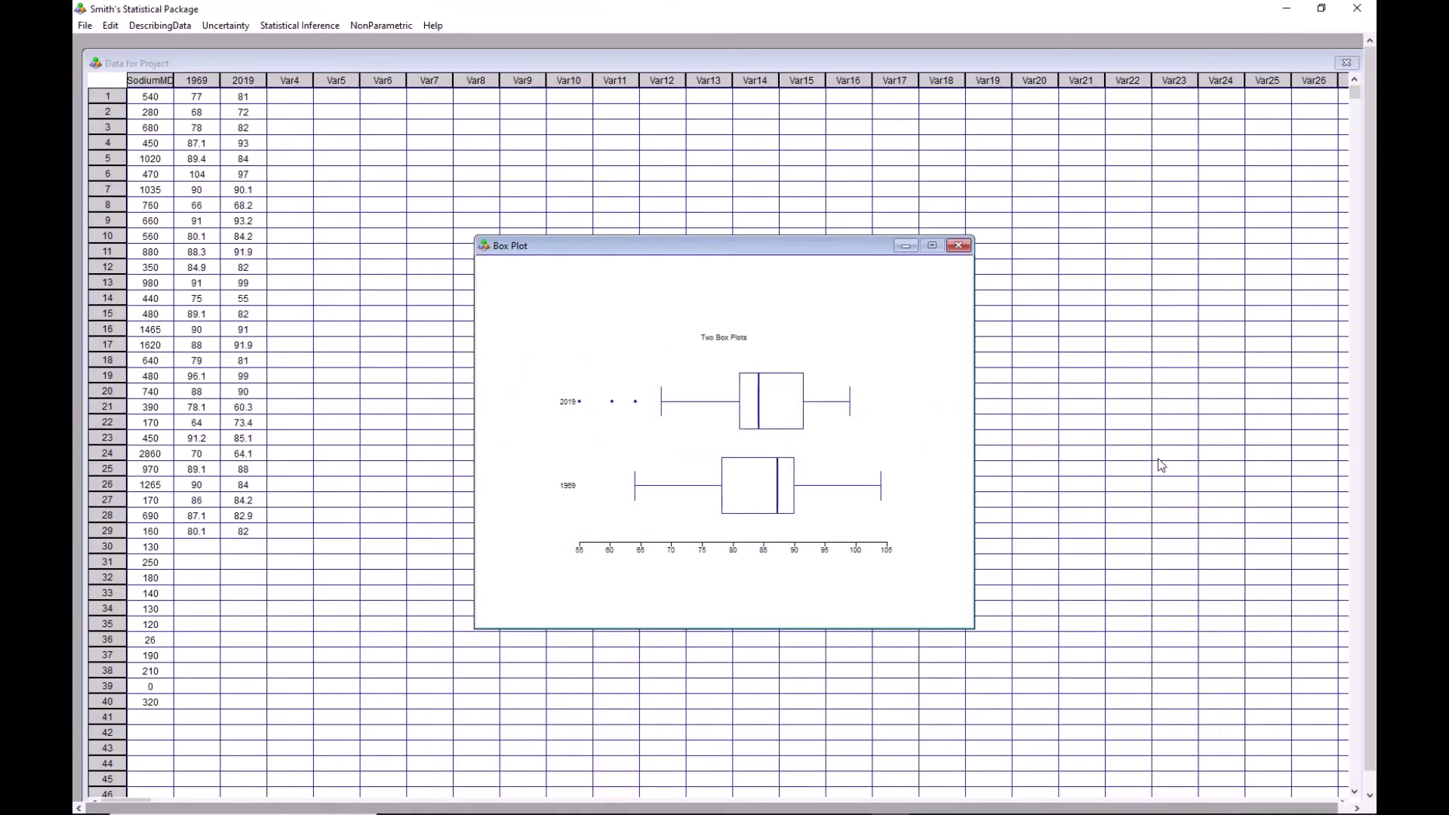
Step: Close the box plot and run a Simple Regression with dependent variable 2019 and explanatory variable 1969, using rows 1 to 29
left_click(959, 245)
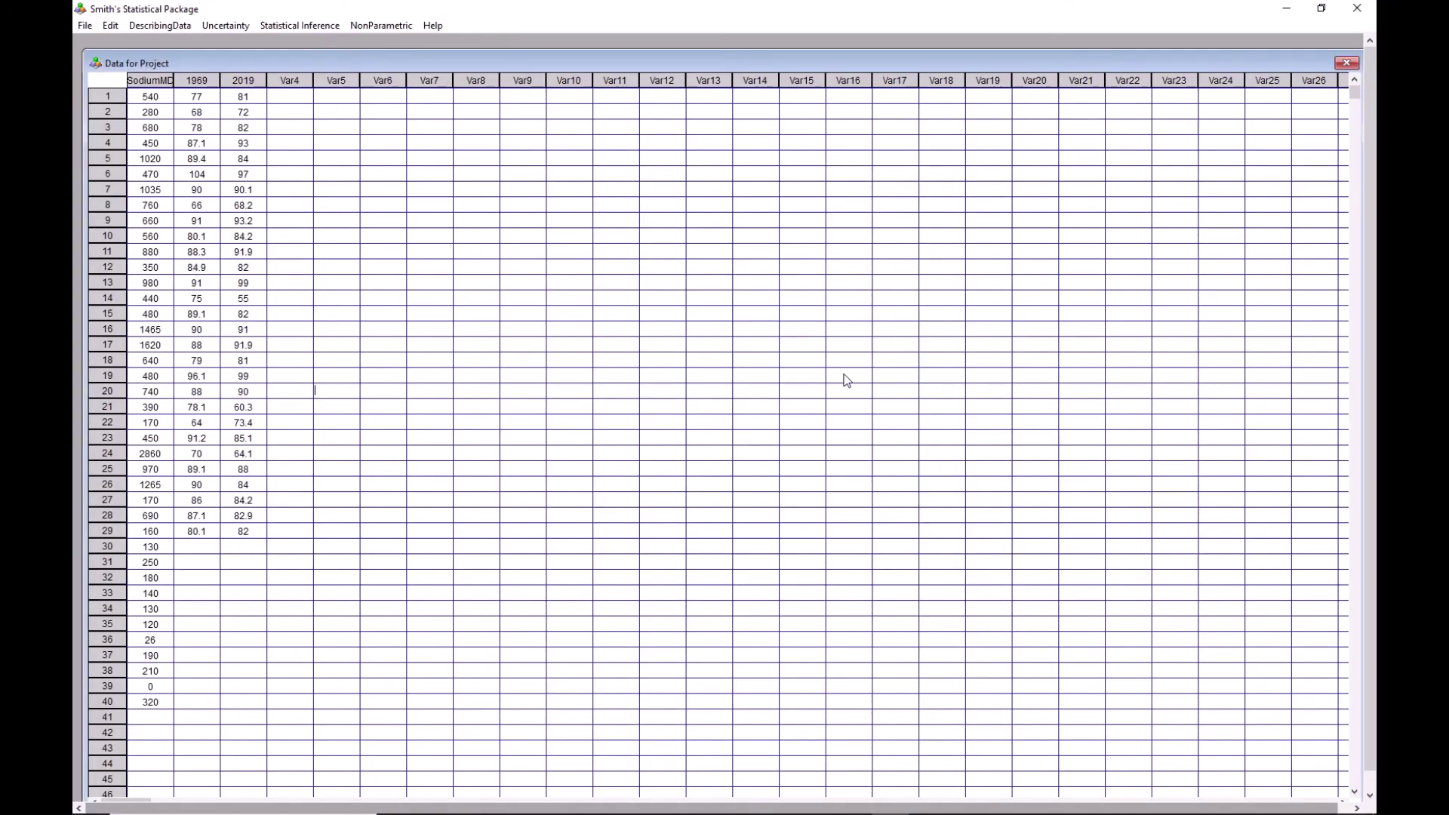
left_click(155, 26)
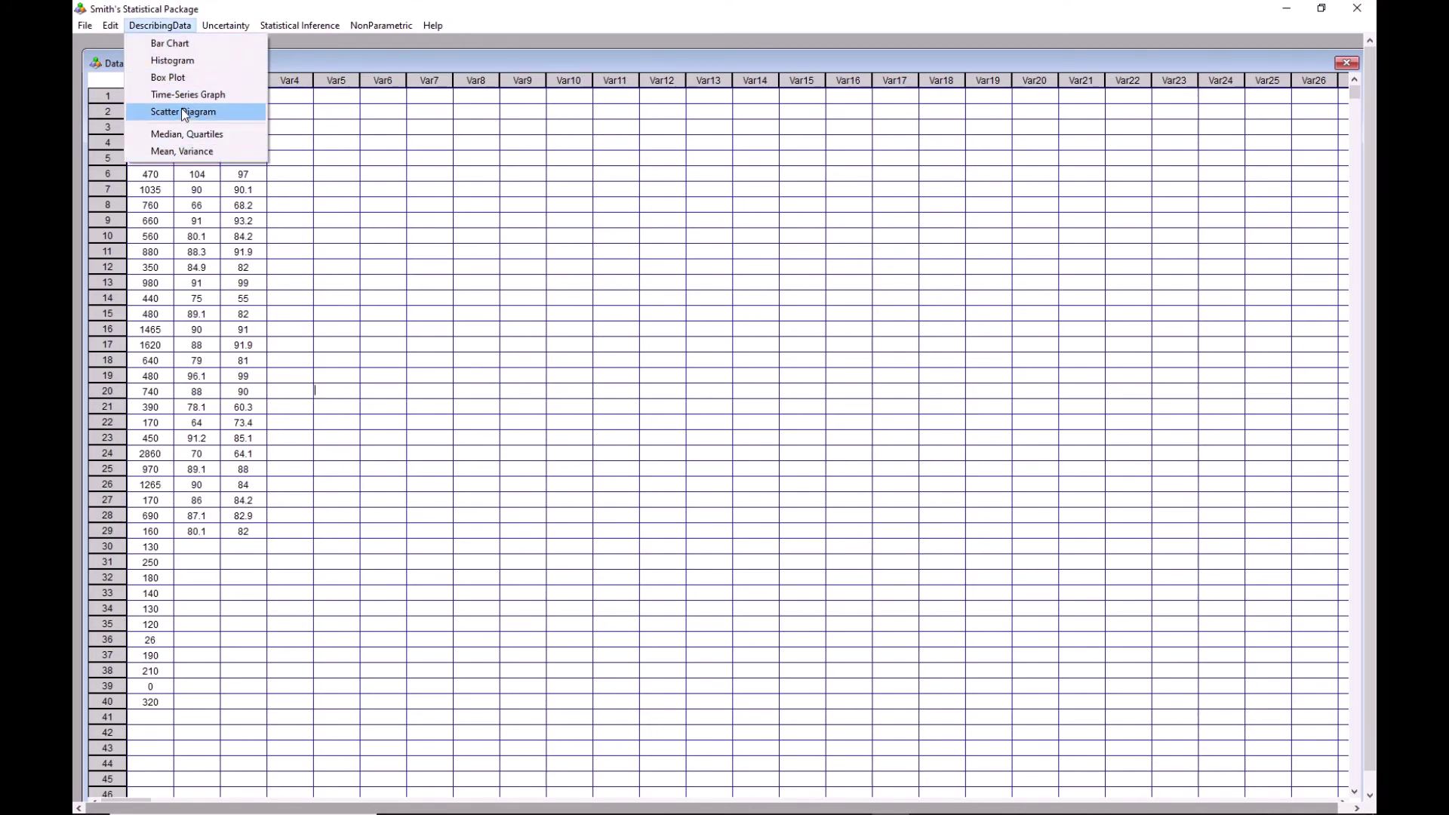
left_click(311, 26)
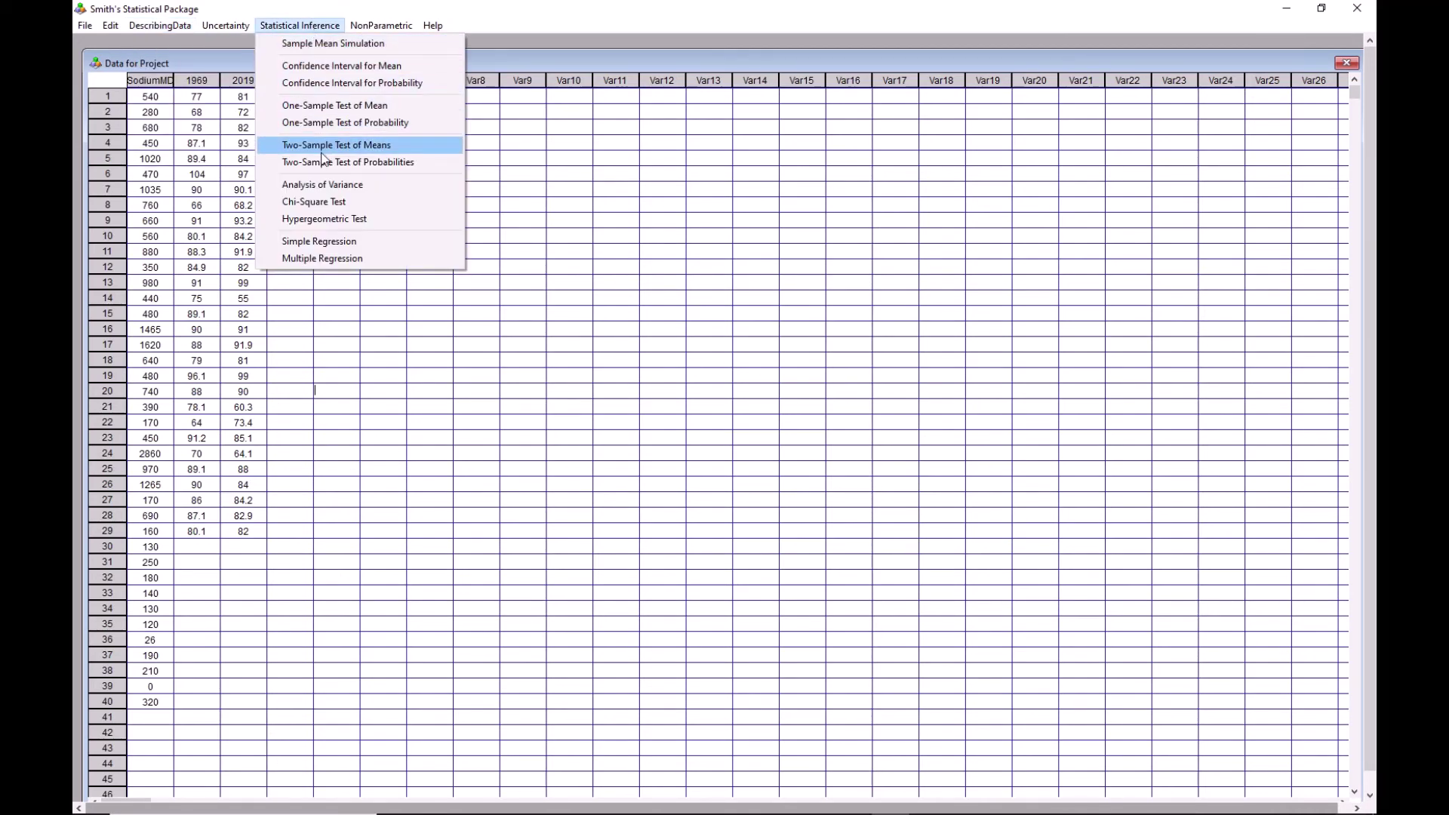
left_click(335, 243)
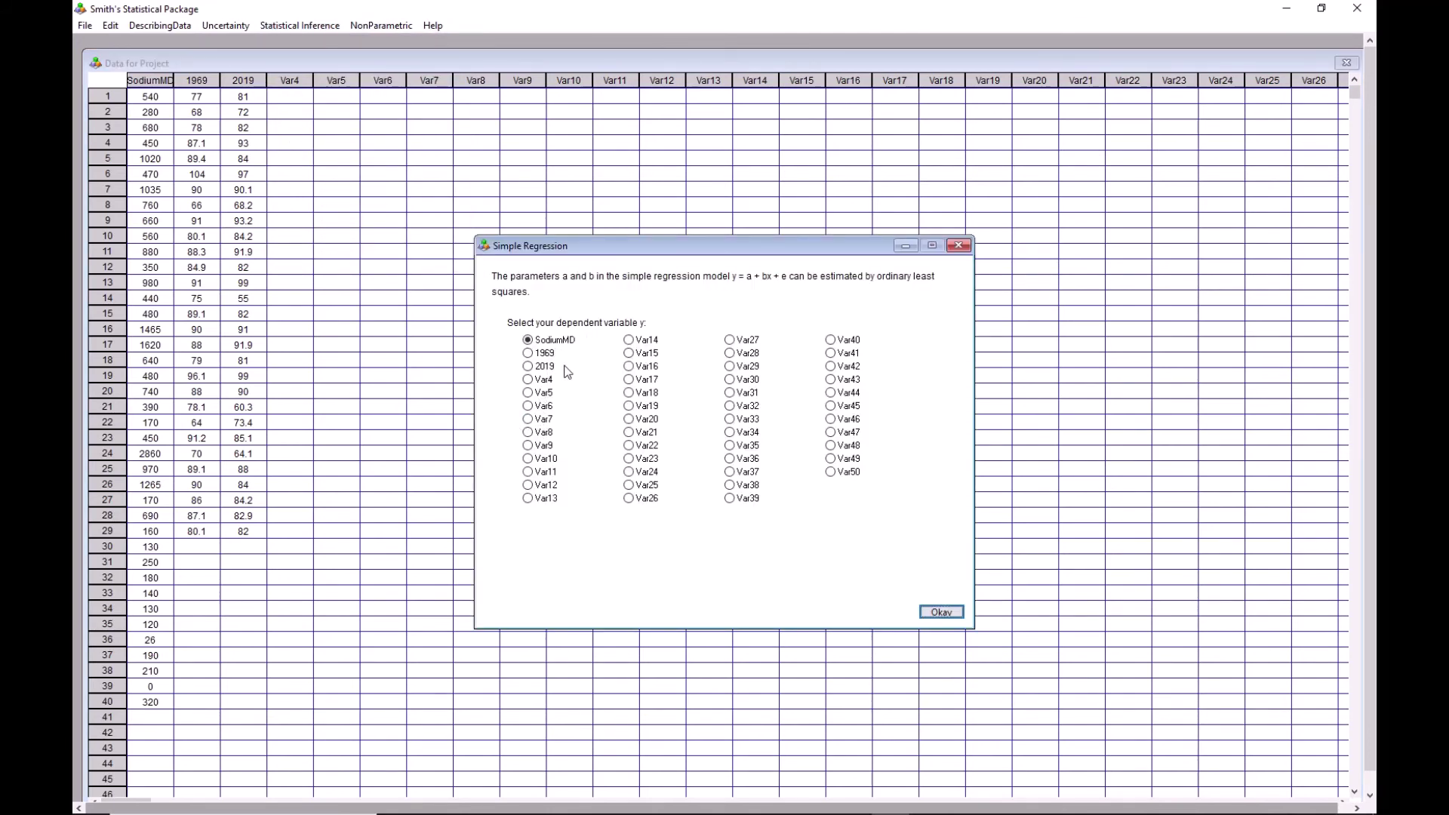
left_click(529, 367)
left_click(955, 616)
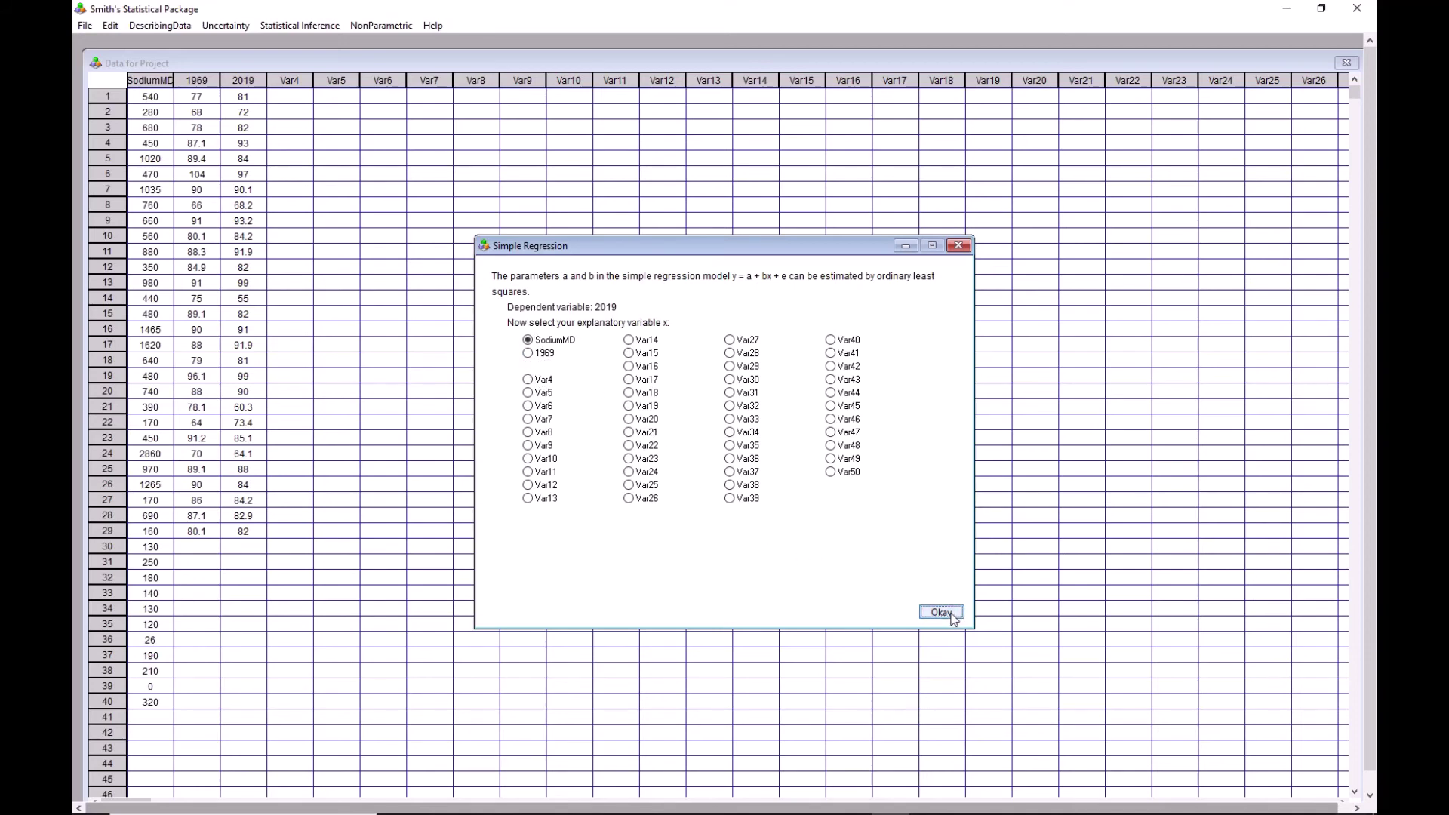
left_click(530, 355)
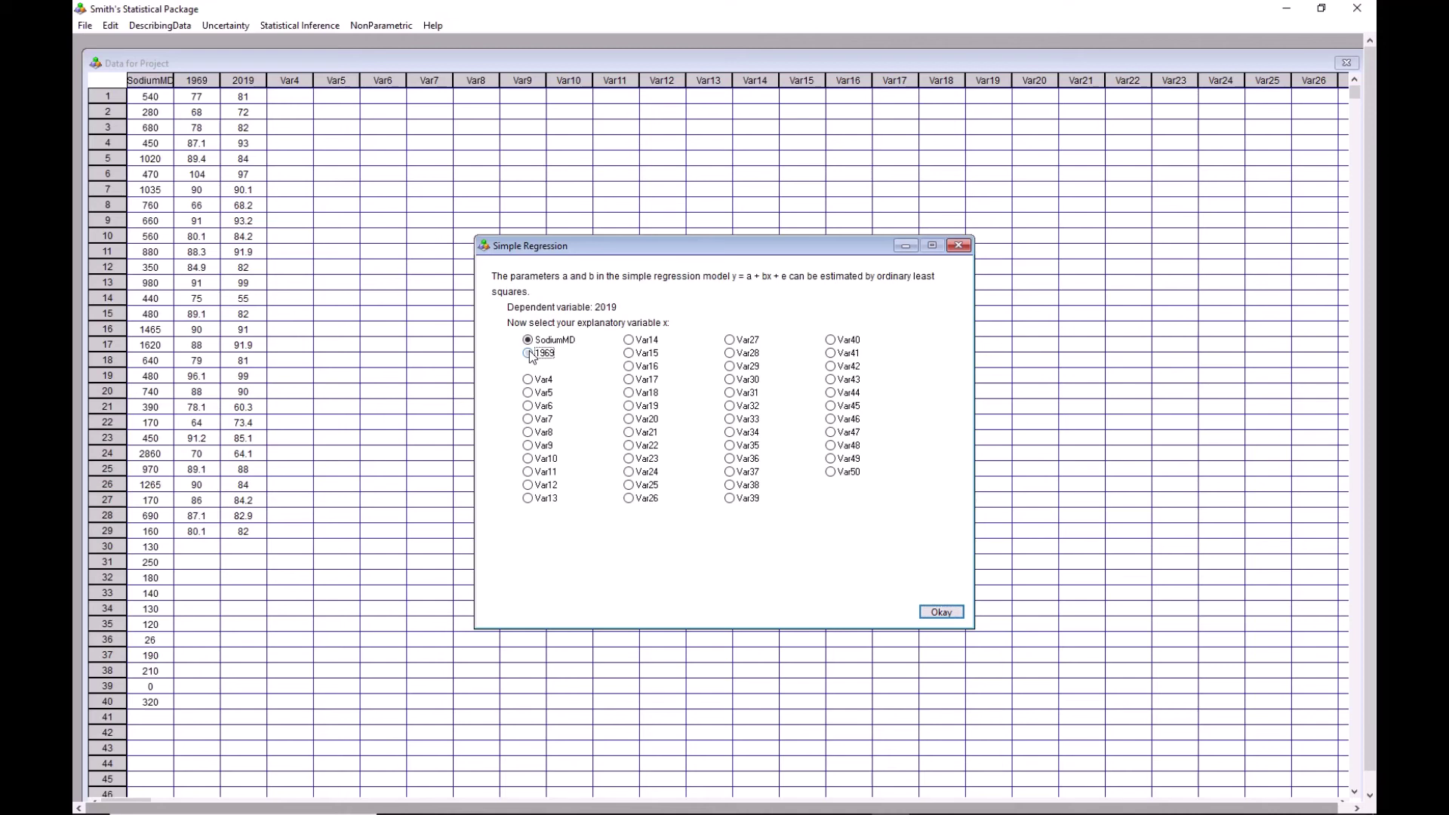
left_click(941, 612)
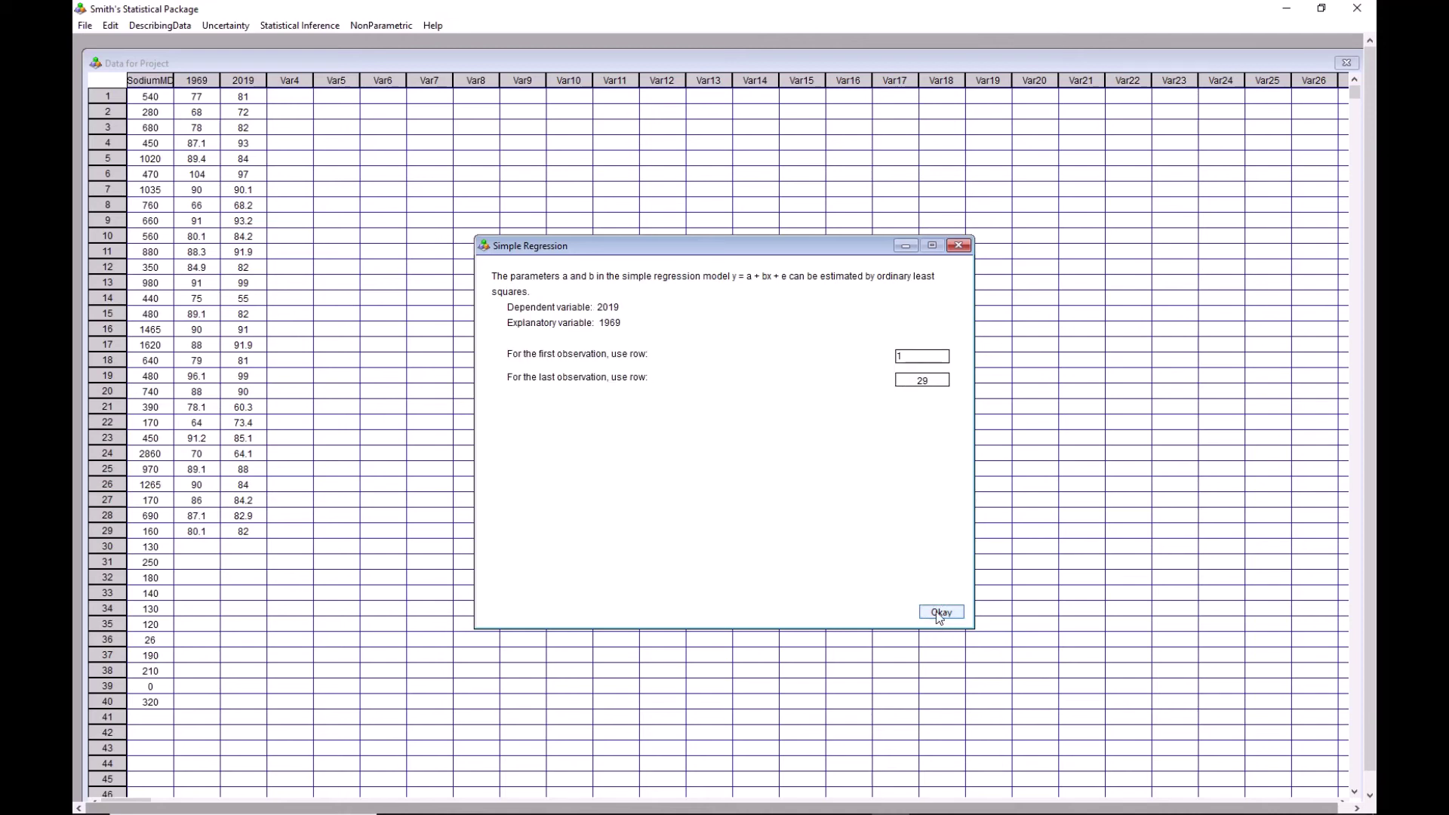
left_click(942, 612)
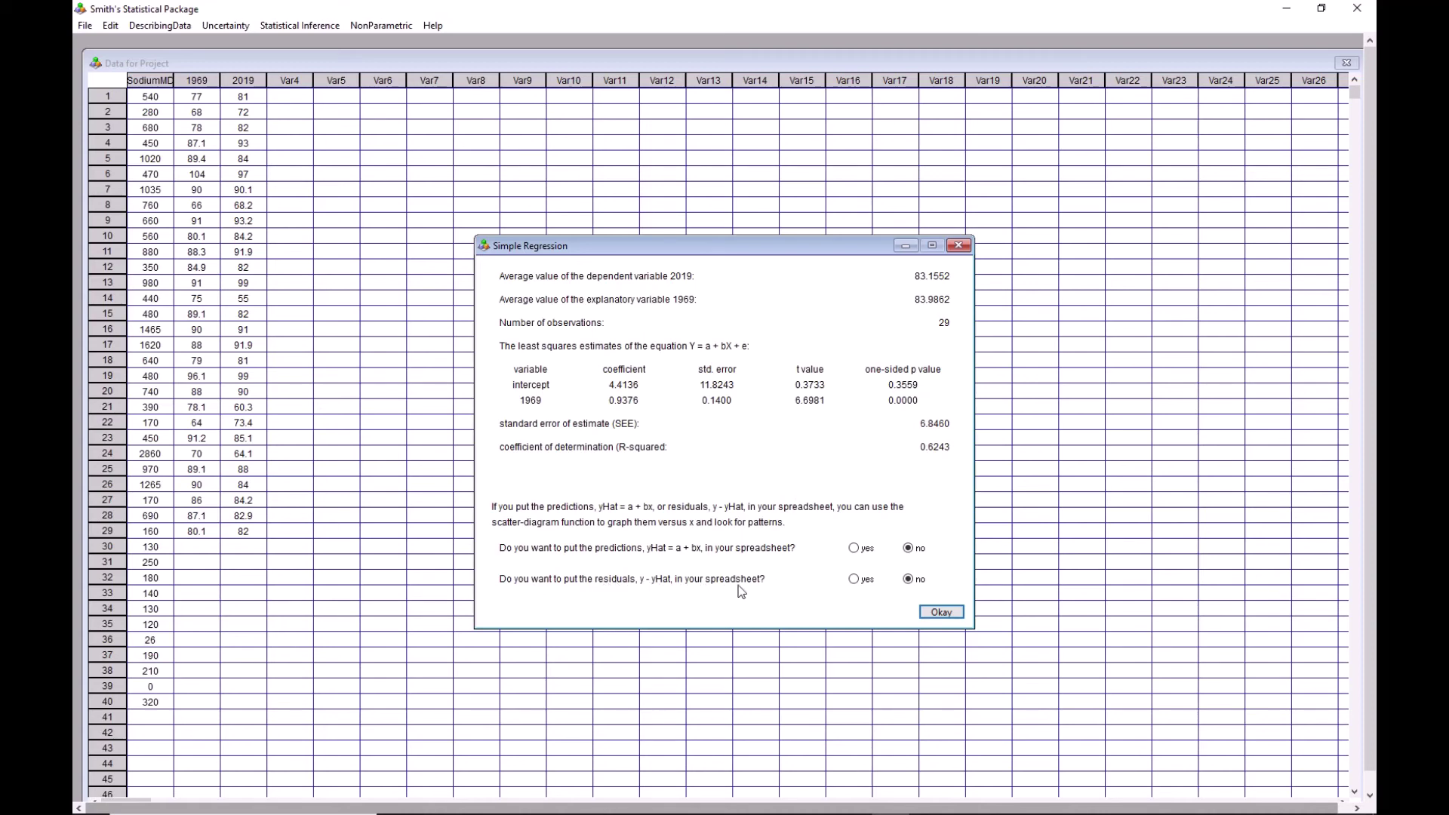
Step: Put the regression residuals, y - yHat, into the spreadsheet's Var4 column
left_click(854, 579)
left_click(942, 612)
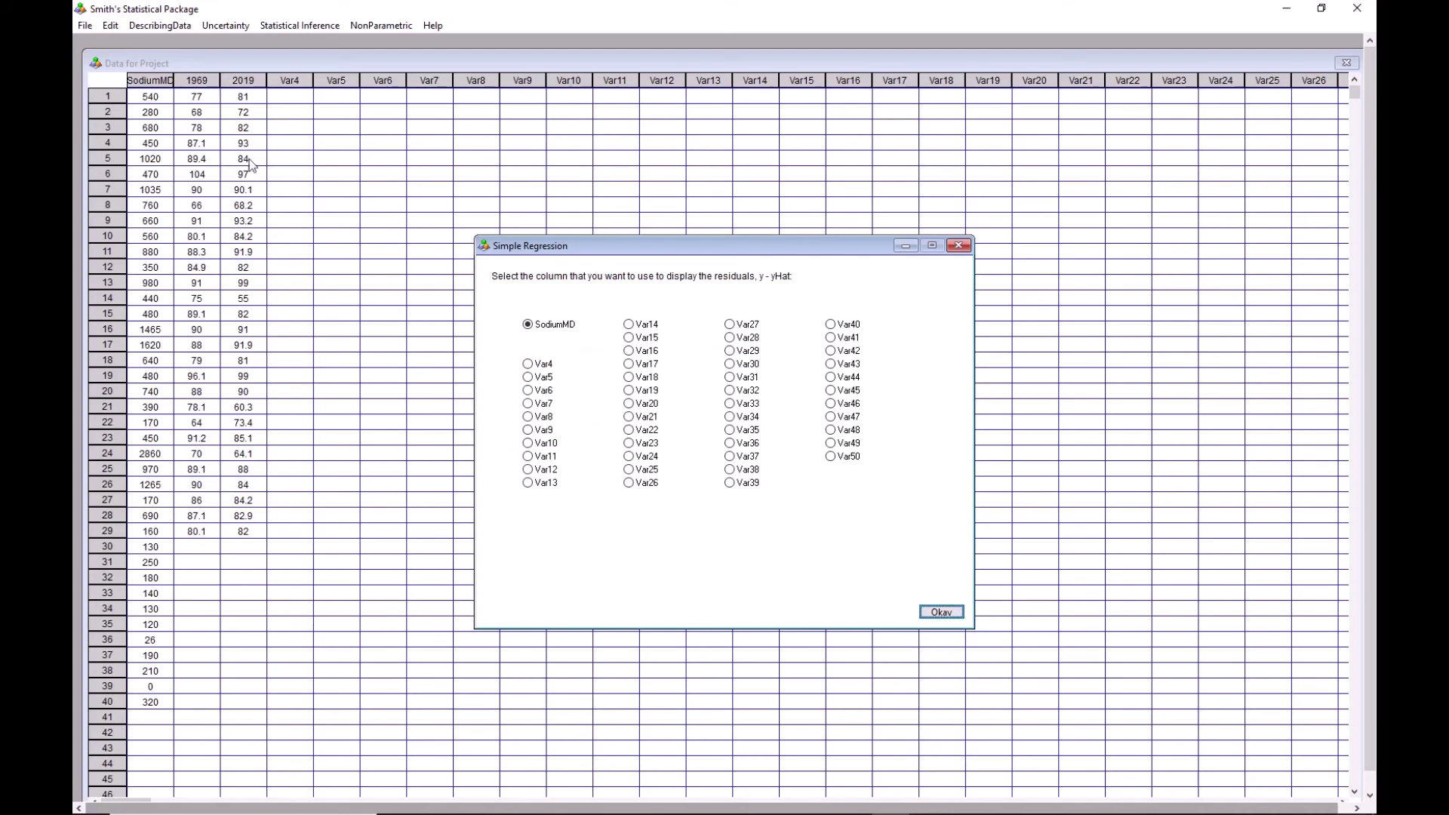
left_click(529, 365)
left_click(935, 613)
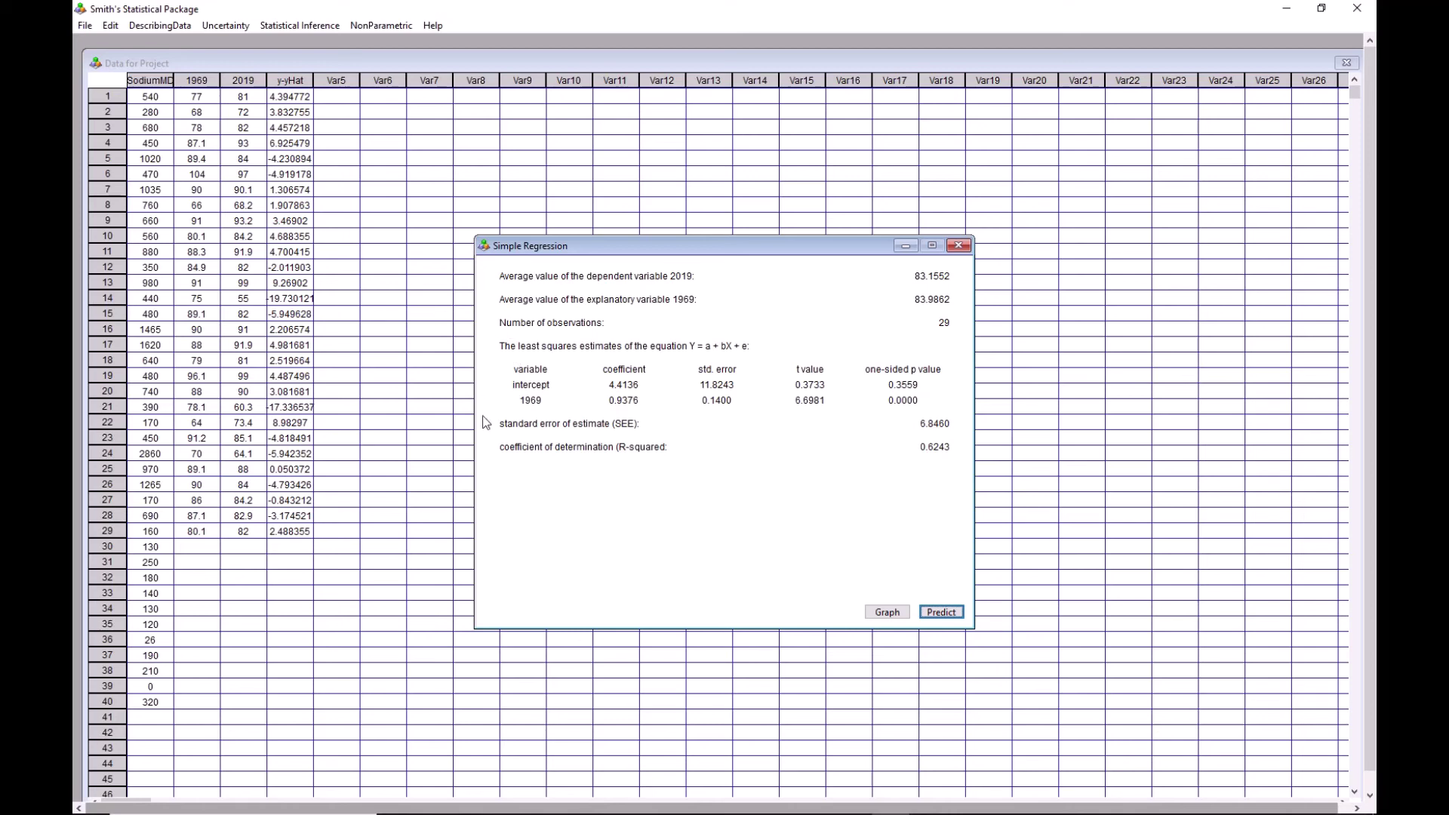
Step: Show the scatter graph of 2019 against 1969 with its regression line
left_click(888, 613)
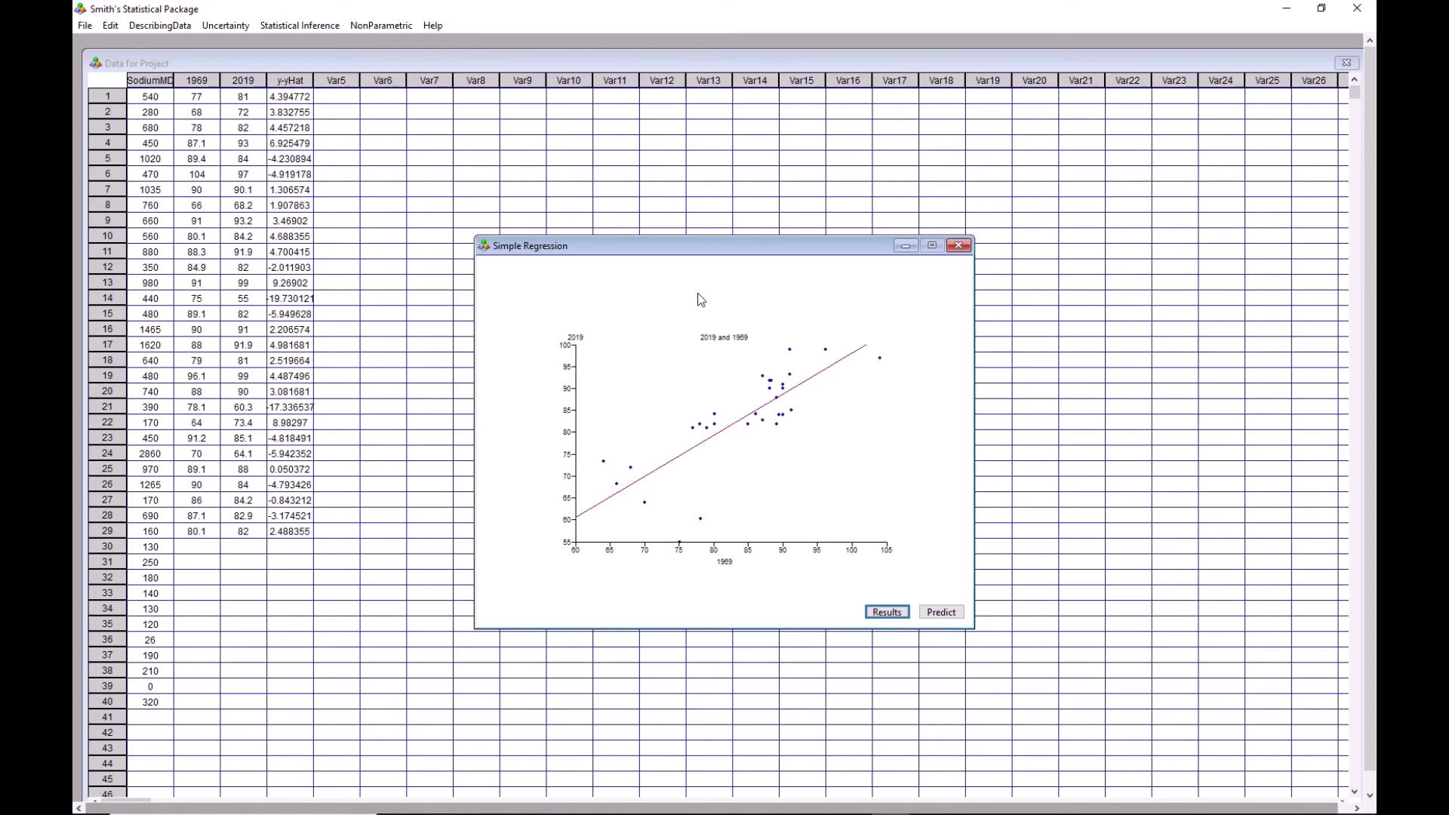
left_click(153, 27)
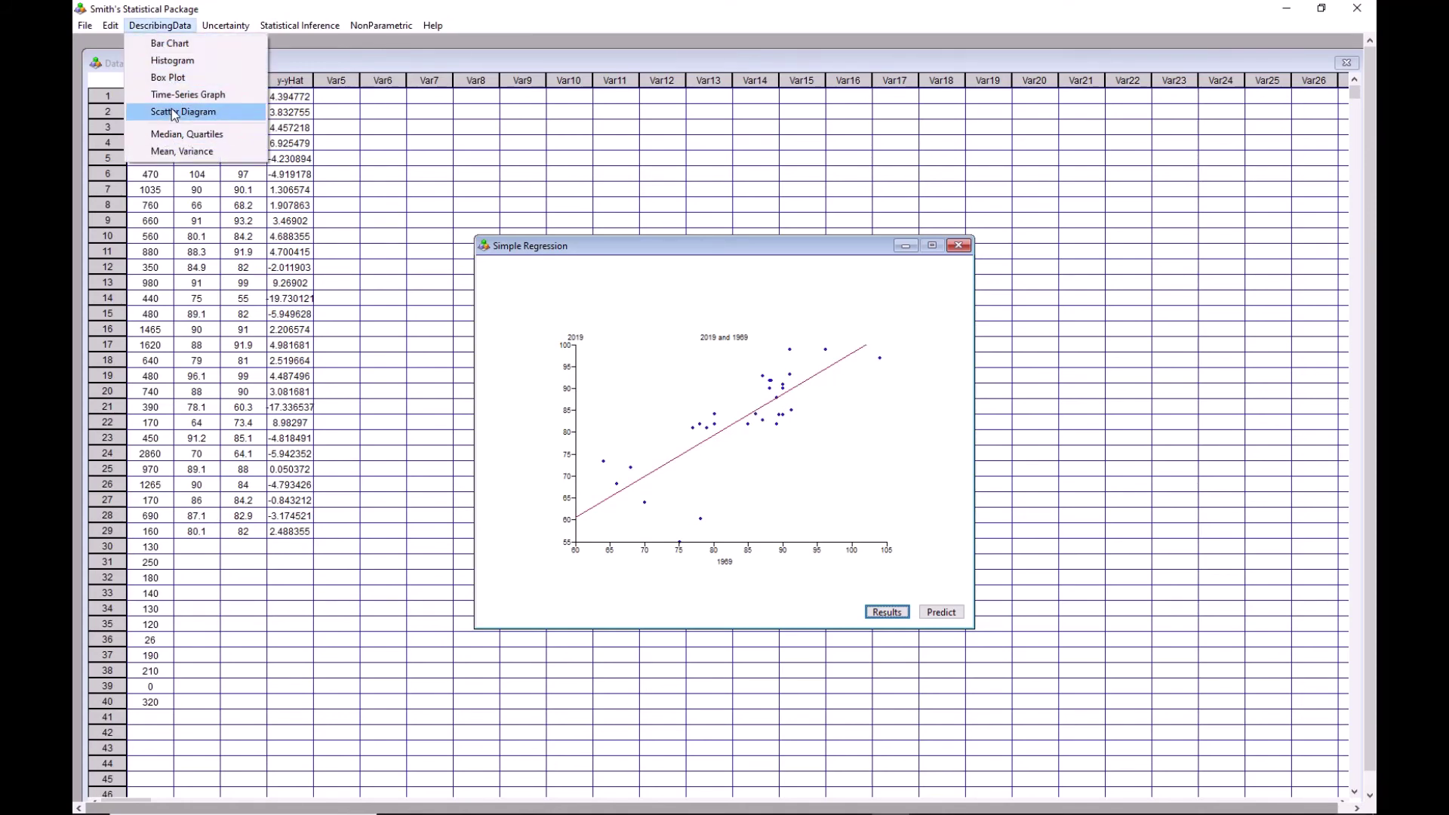
key("Escape")
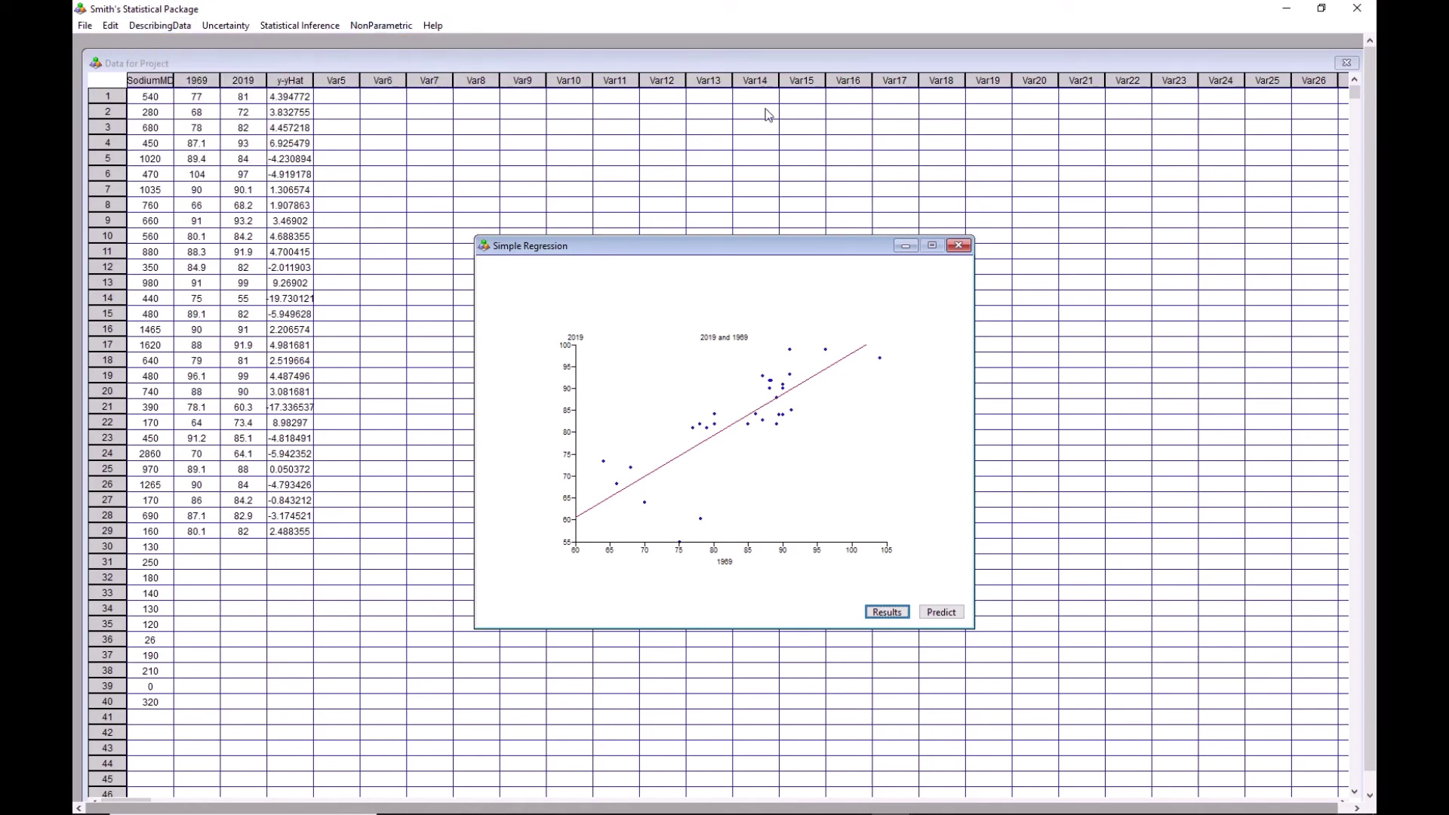
Step: Take a rectangular snip of the regression results, and close both it and the old box plot snip in Snip & Sketch
left_click(890, 613)
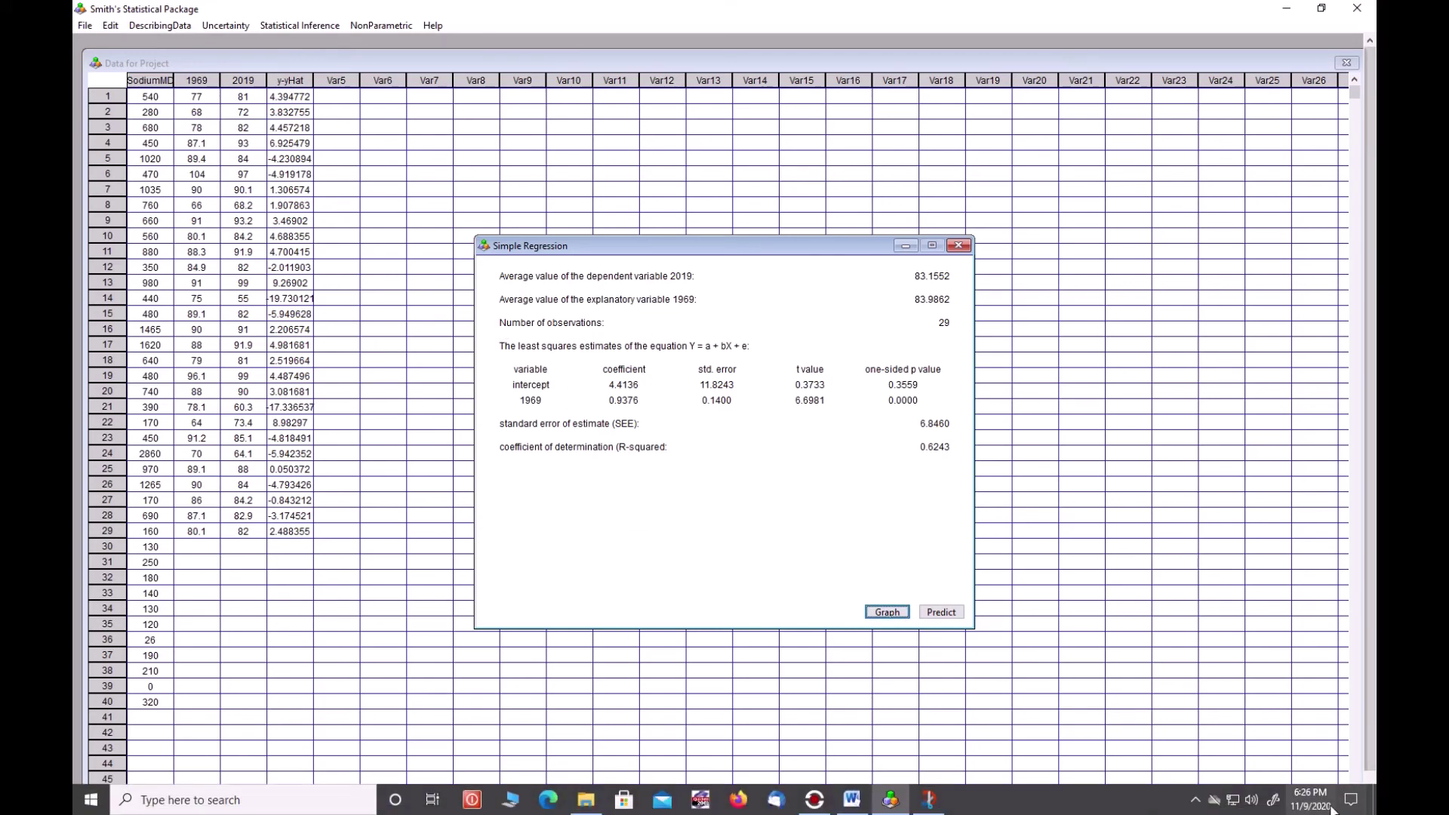
left_click(1350, 804)
left_click(1322, 728)
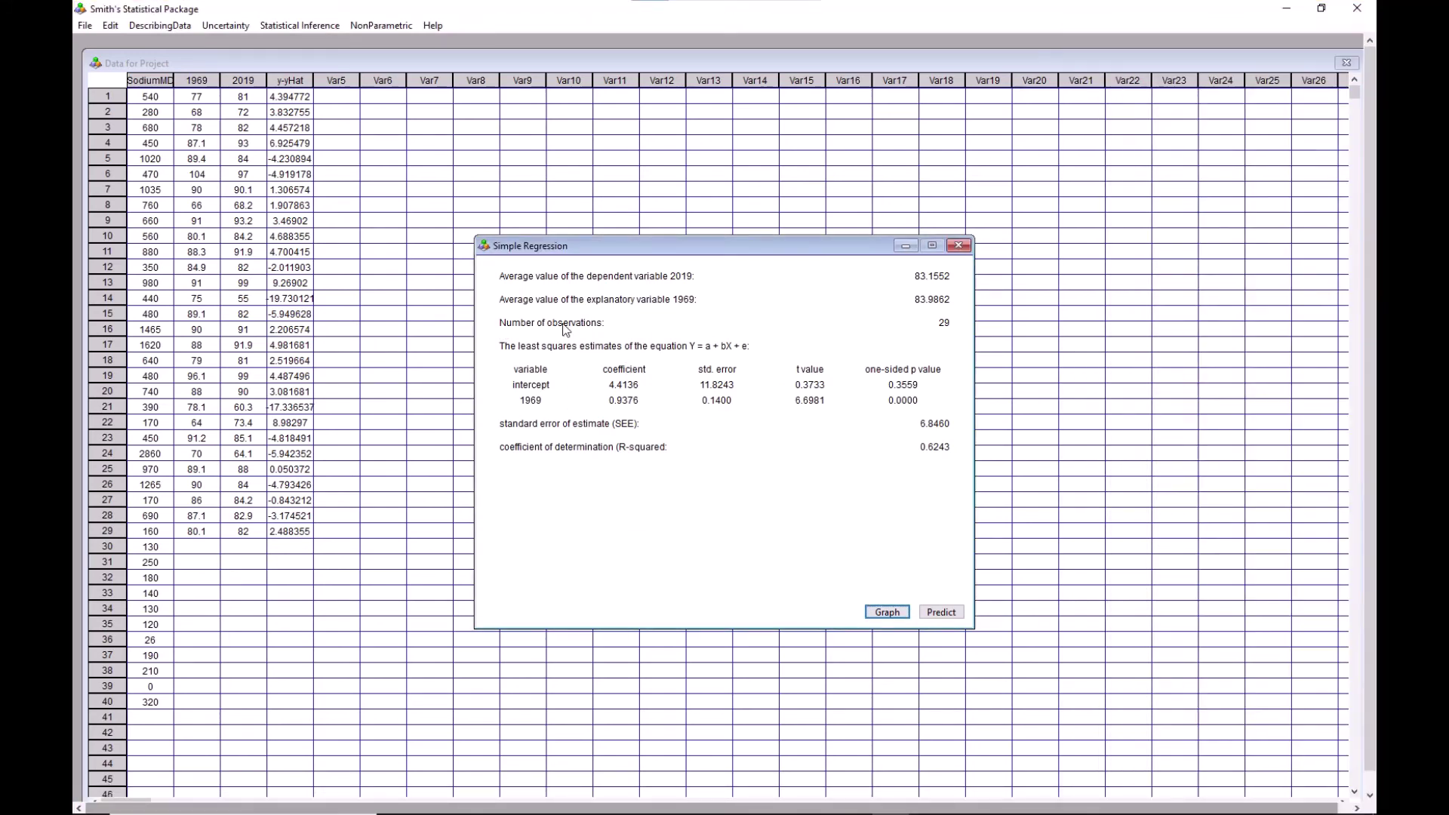
mouse_move(490, 263)
left_mouse_down()
mouse_move(546, 472)
mouse_move(972, 473)
left_mouse_up()
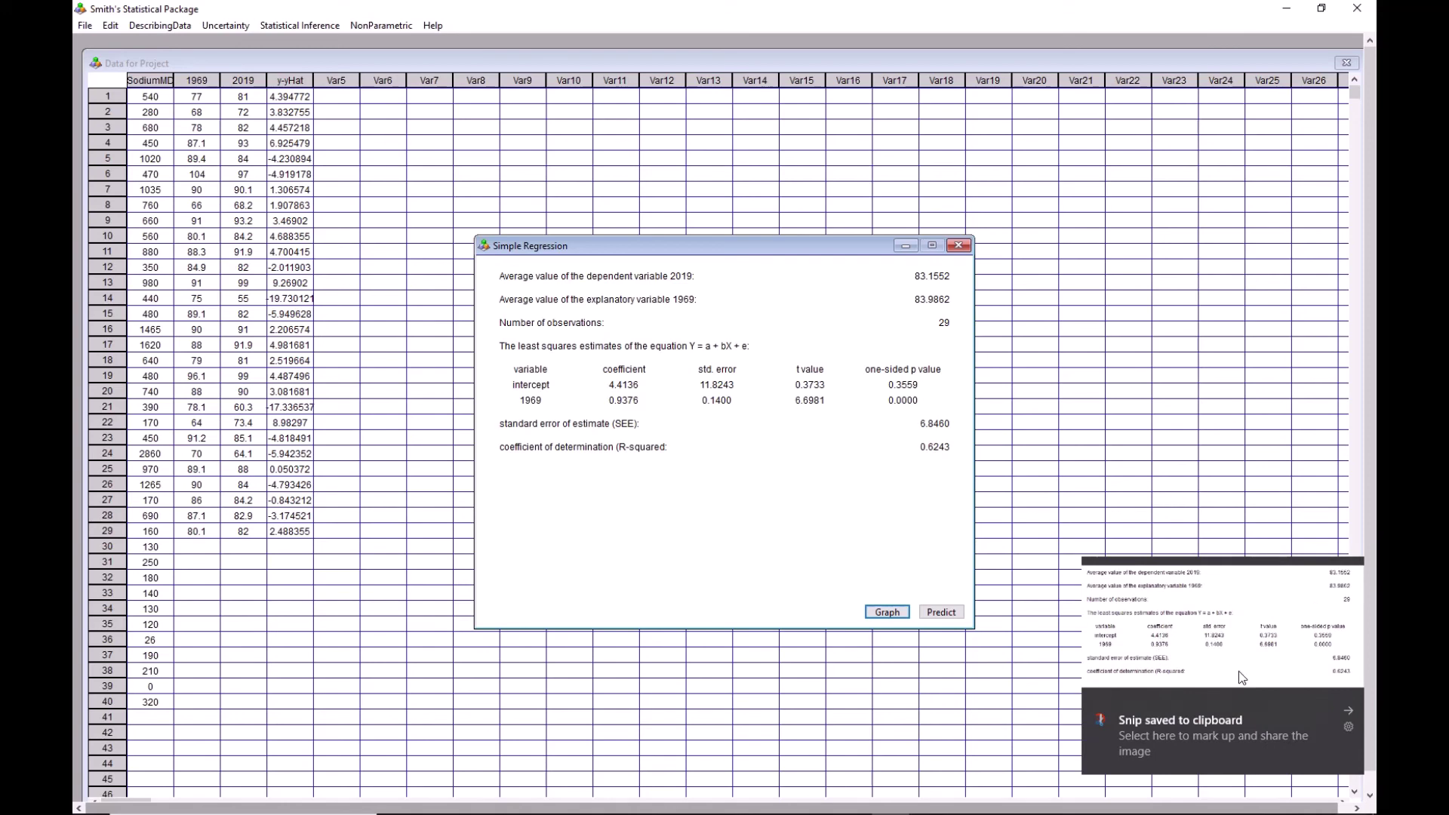
left_click(1317, 592)
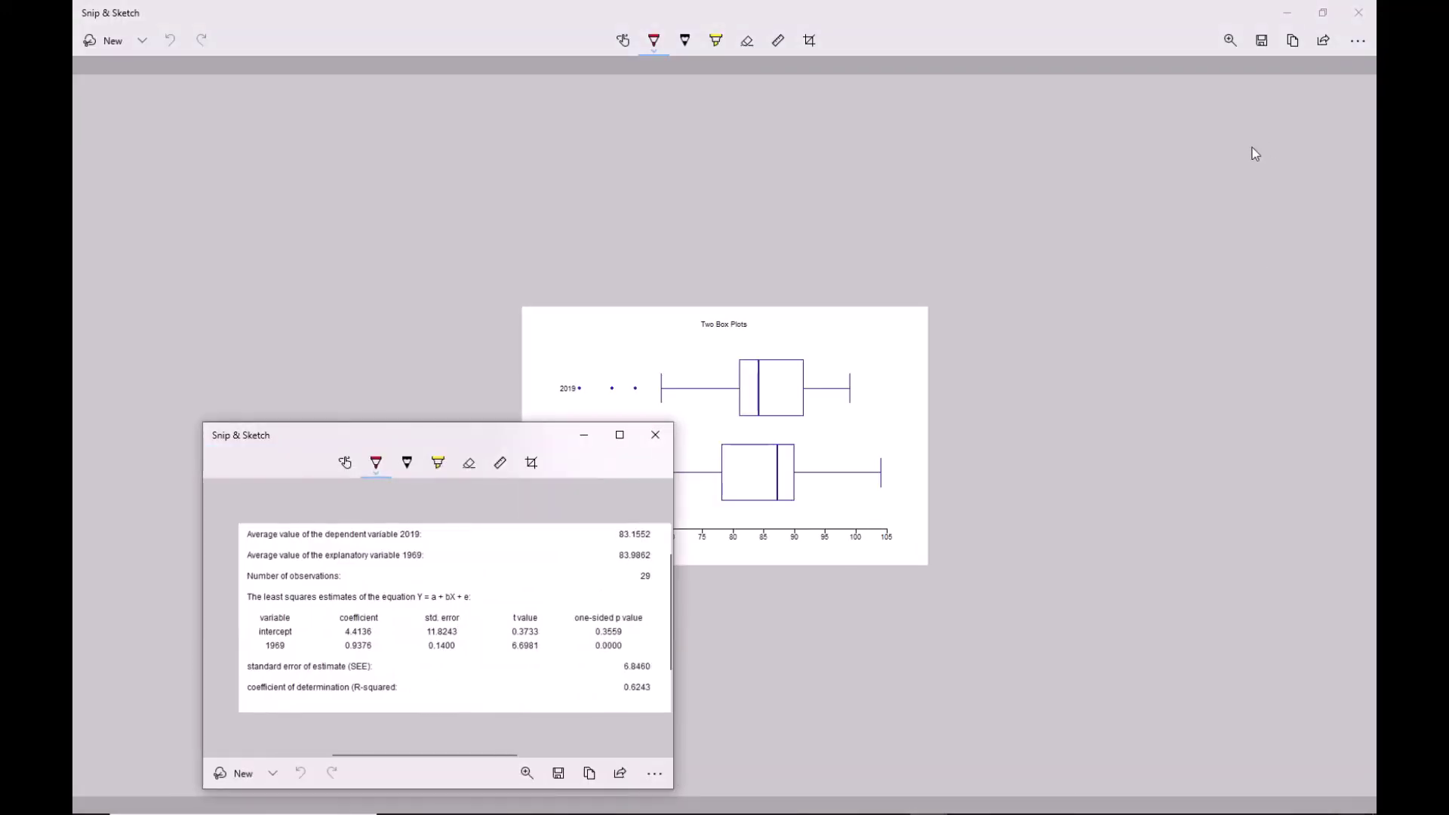
left_click(654, 435)
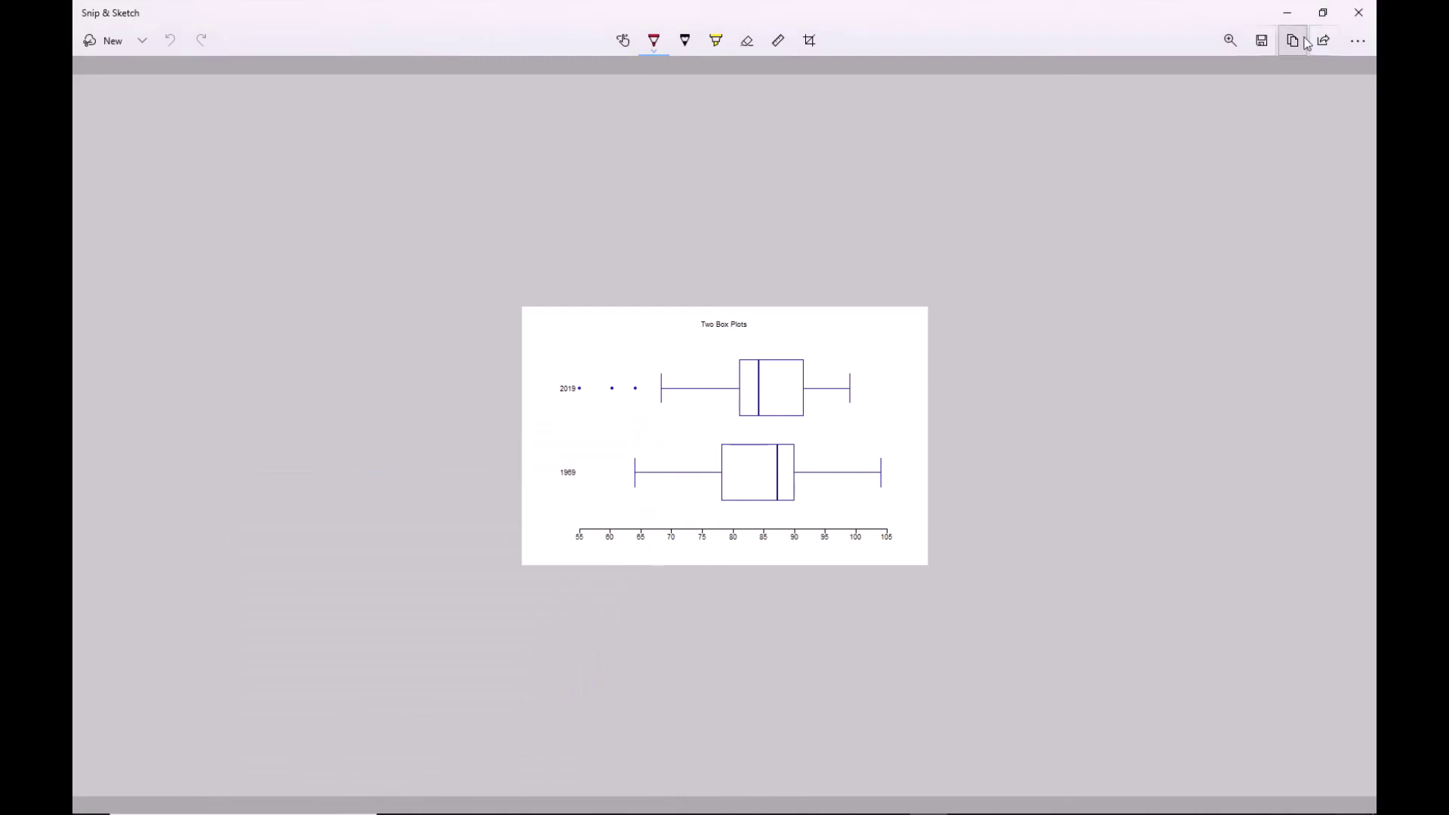
left_click(1369, 7)
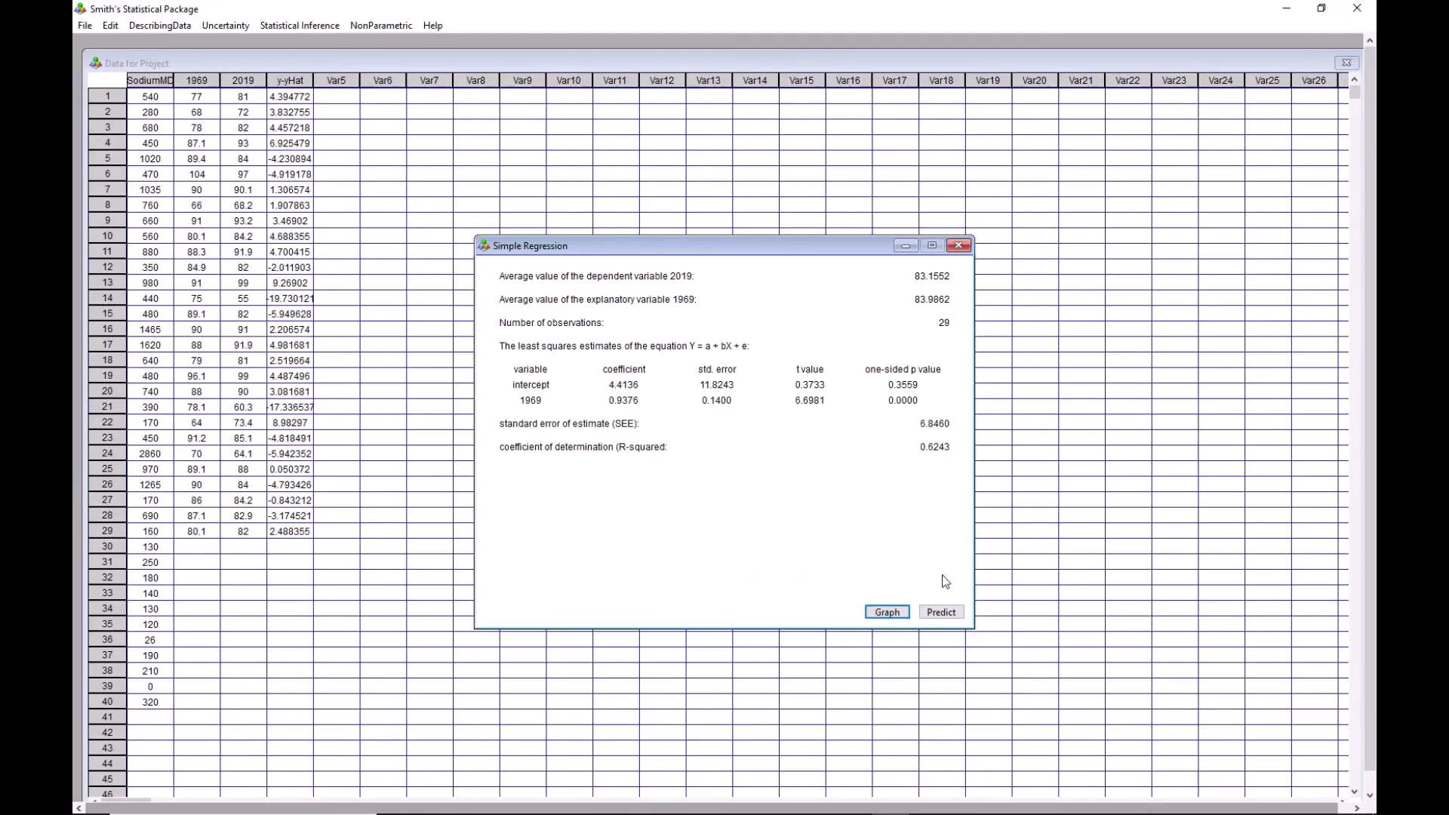
Step: Display the regression graph of 2019 and 1969 and take a rectangular screen snip of it
left_click(887, 611)
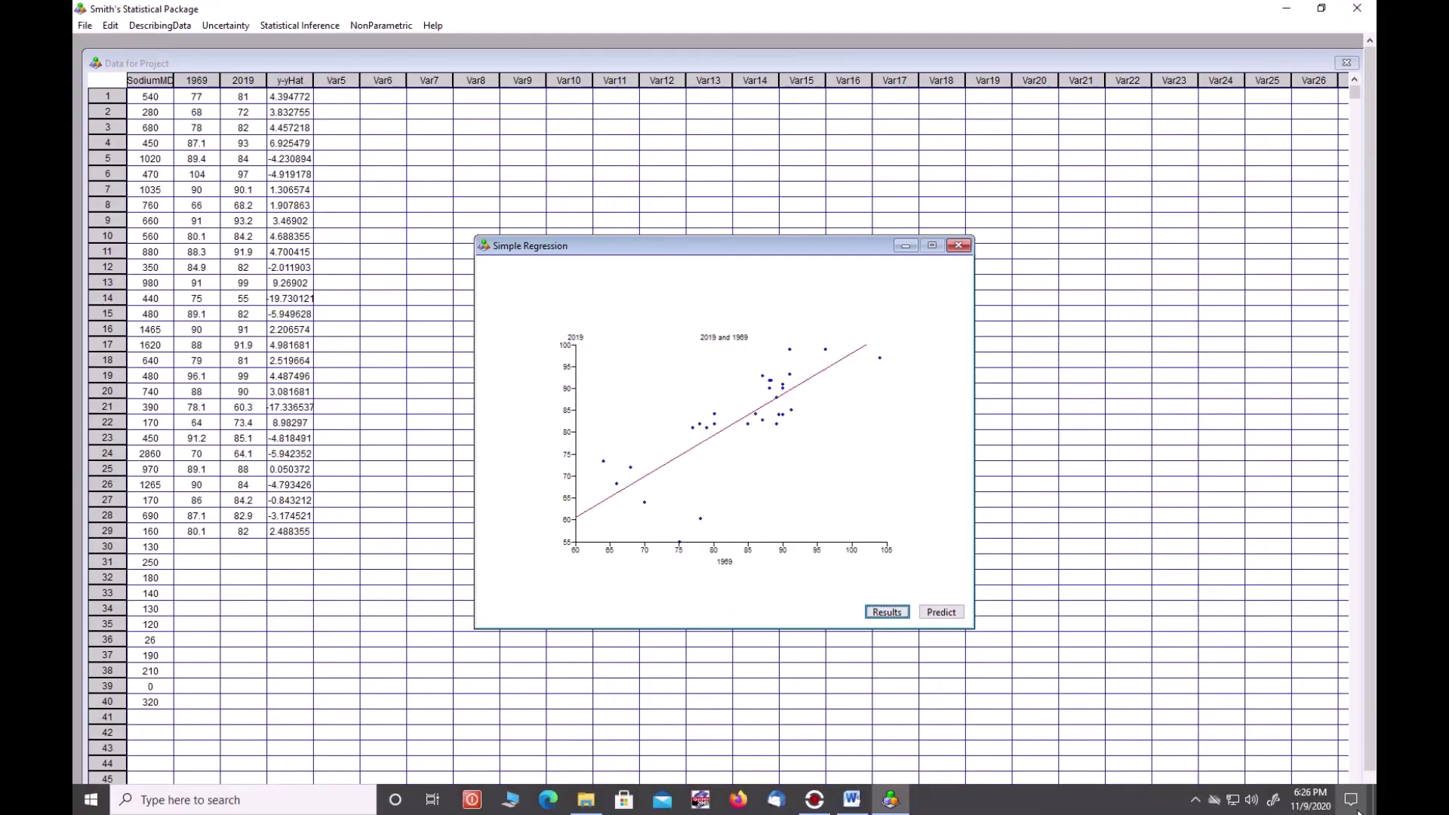
left_click(1349, 804)
left_click(1262, 735)
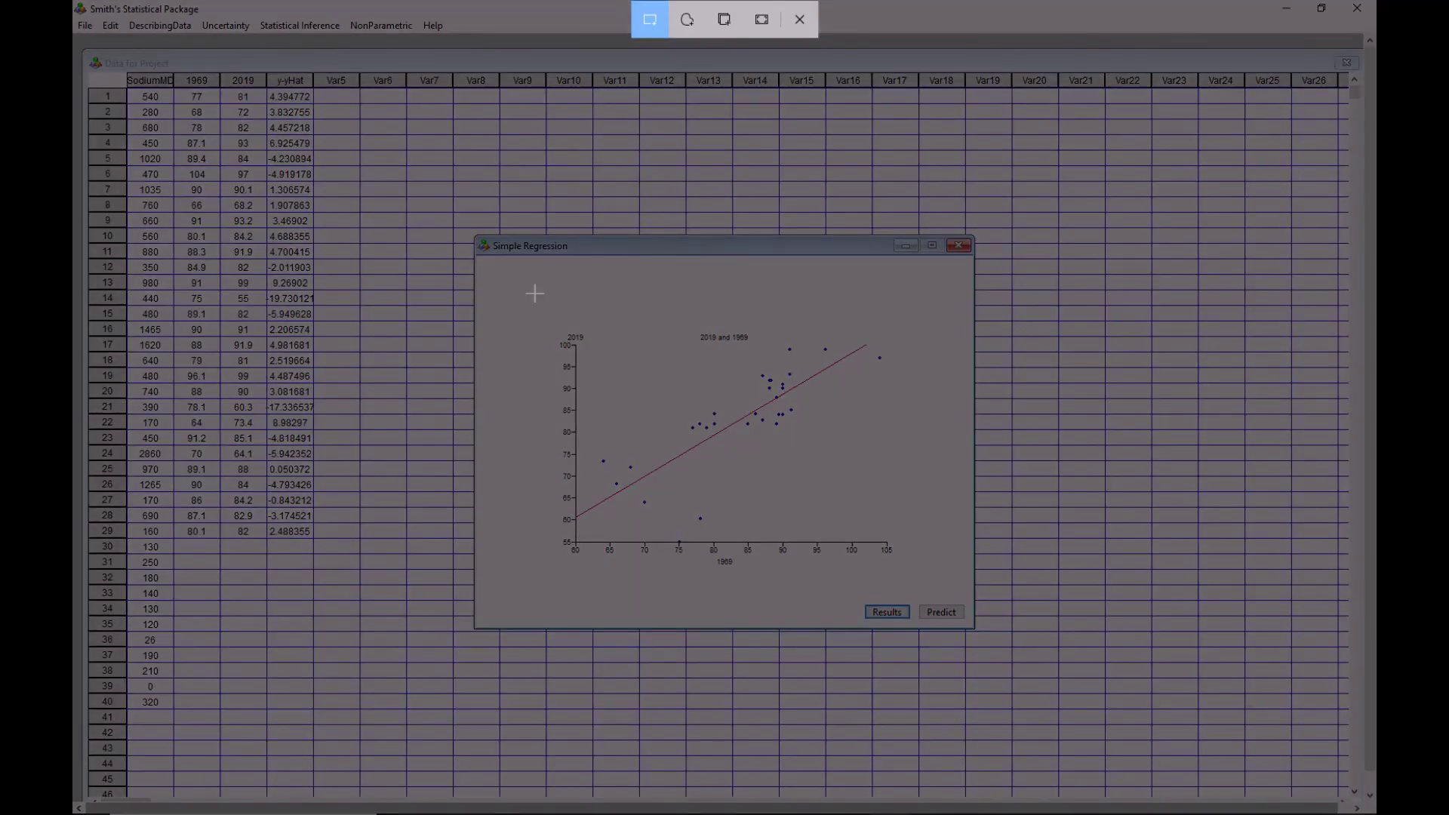
left_click_drag(535, 293, 923, 577)
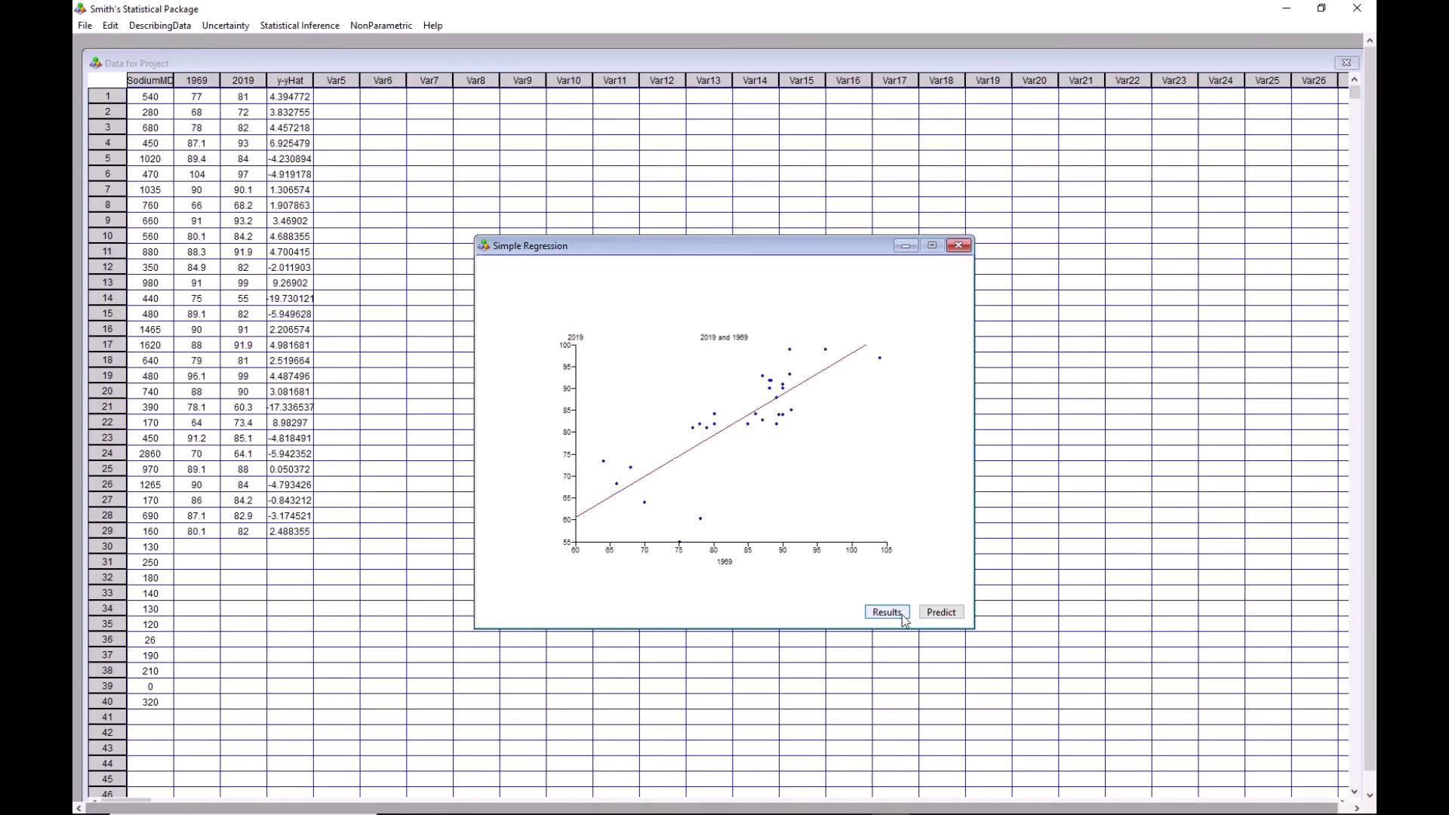
Step: Copy the regression graph snip, paste it on a new line below the box plots in the Word document, and select the picture
left_click(1182, 661)
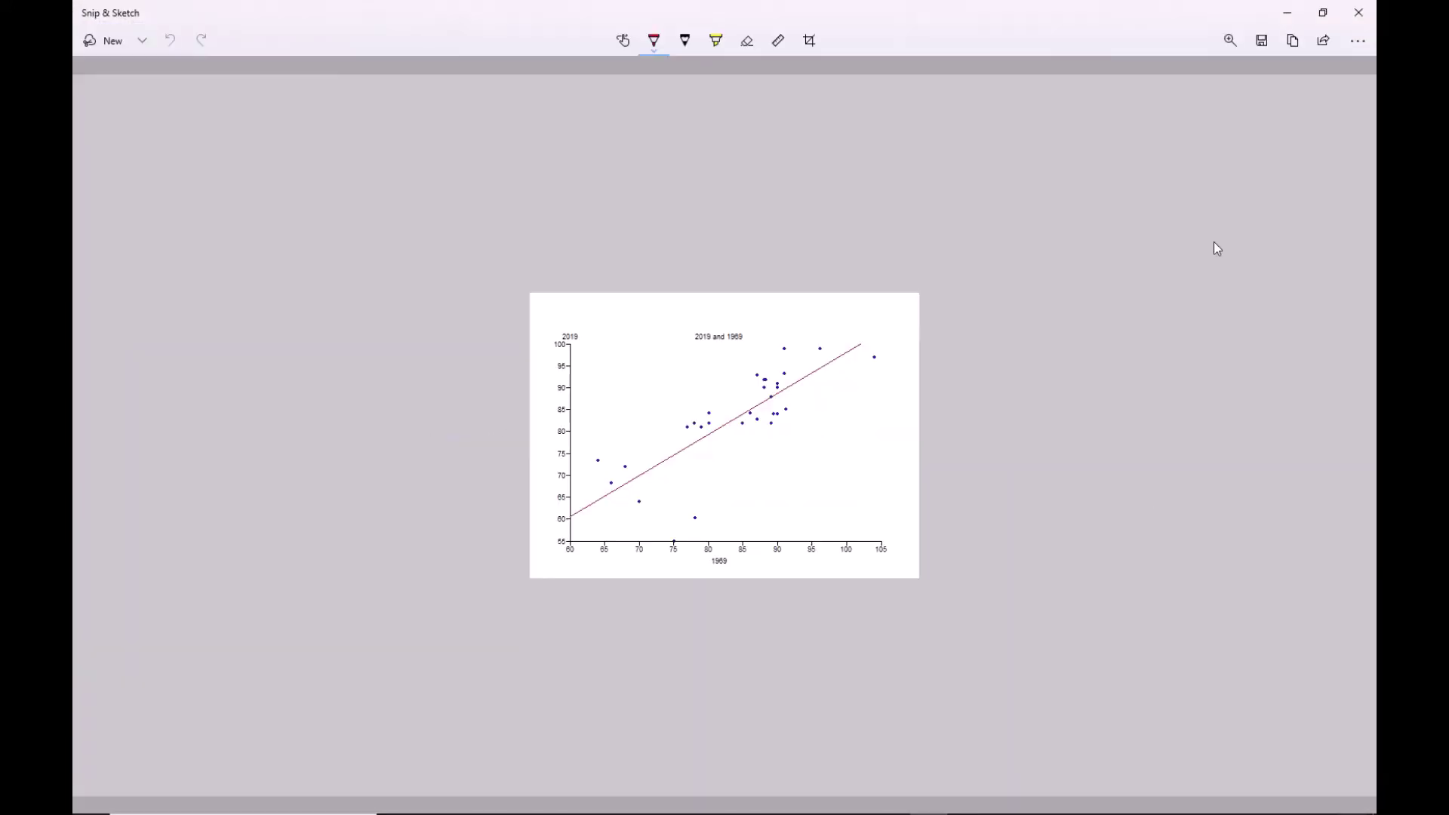
left_click(1292, 40)
left_click(851, 799)
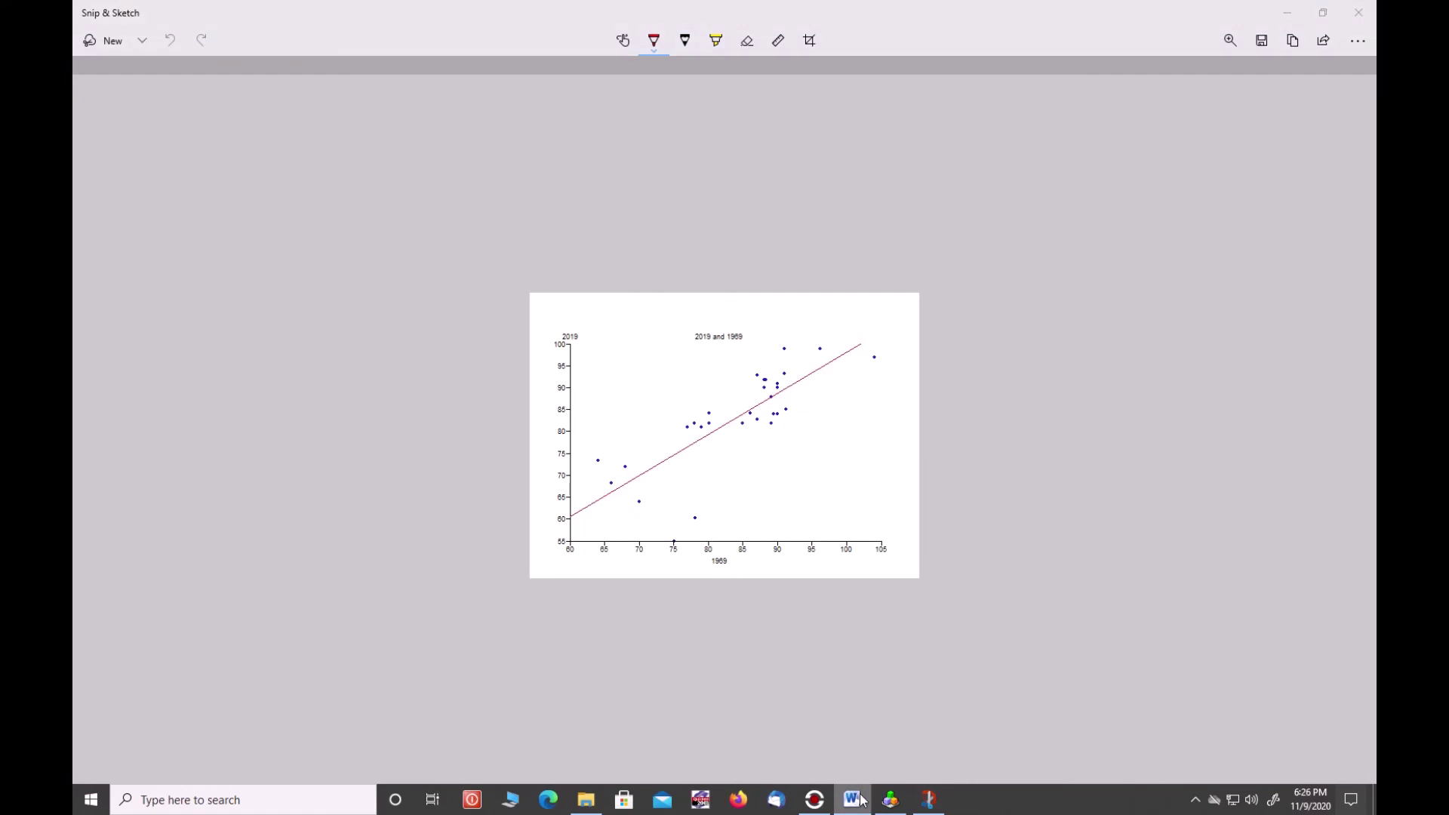
left_click(788, 695)
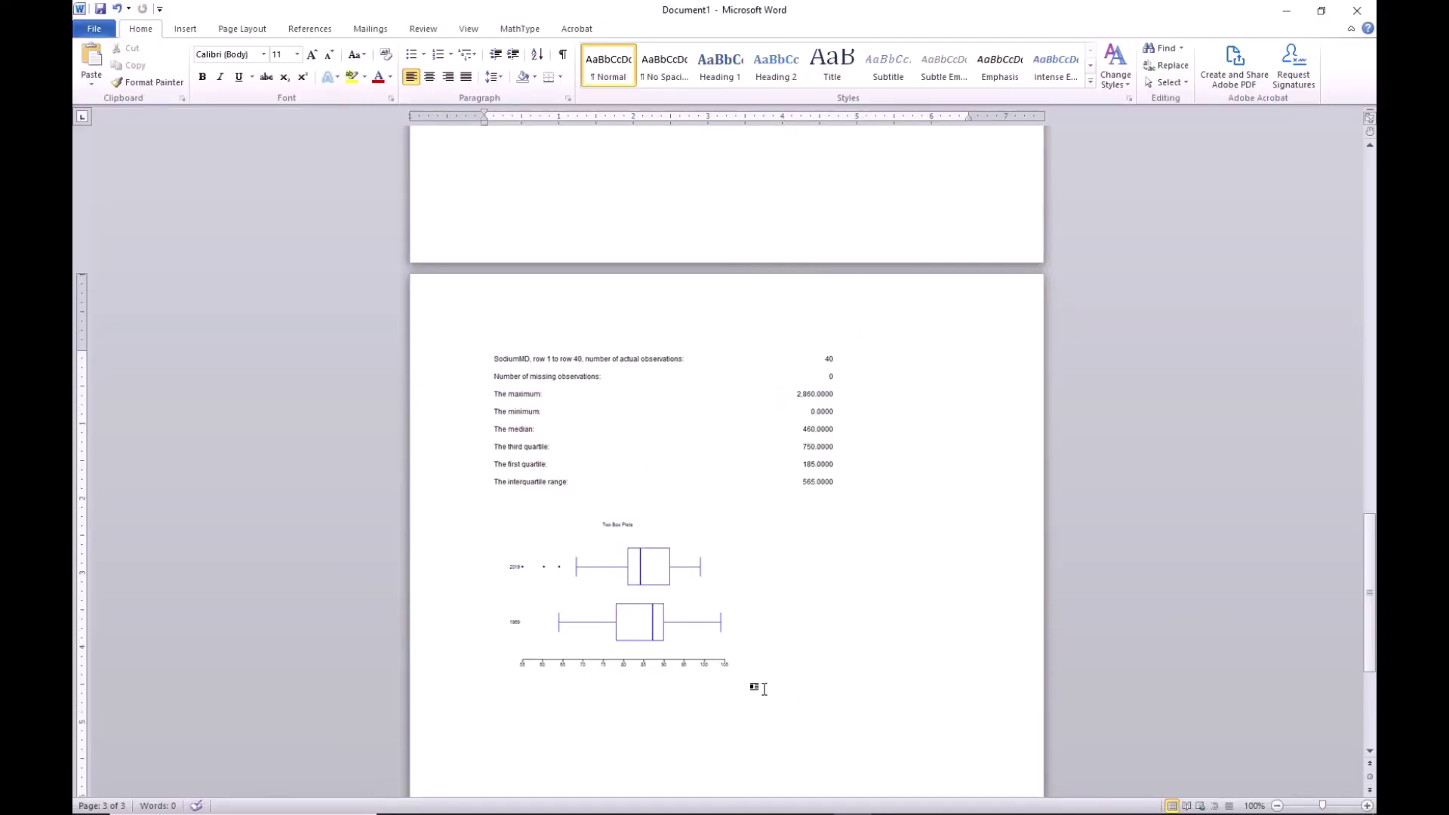
key("Return")
key("ctrl+v")
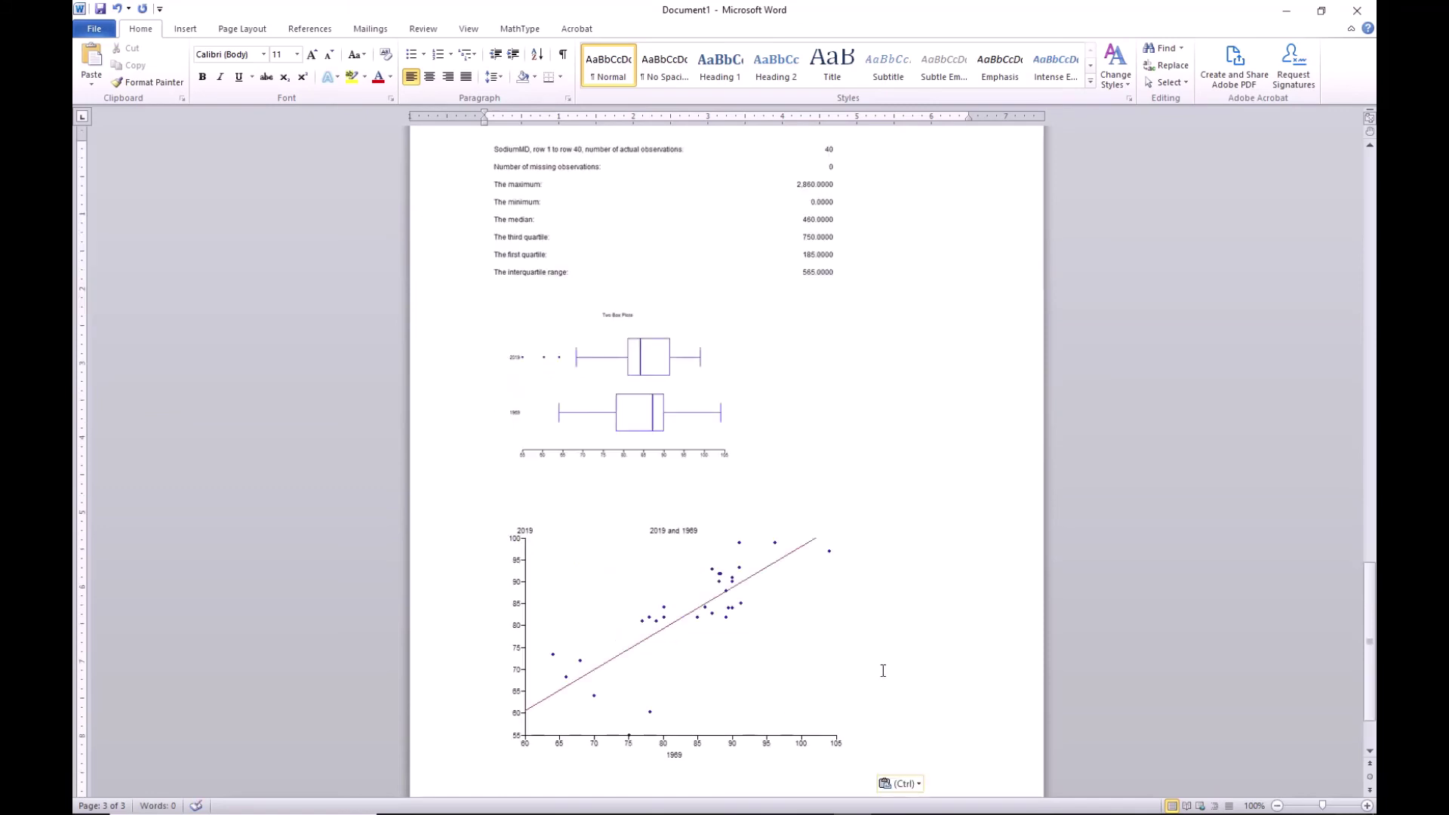
left_click(818, 694)
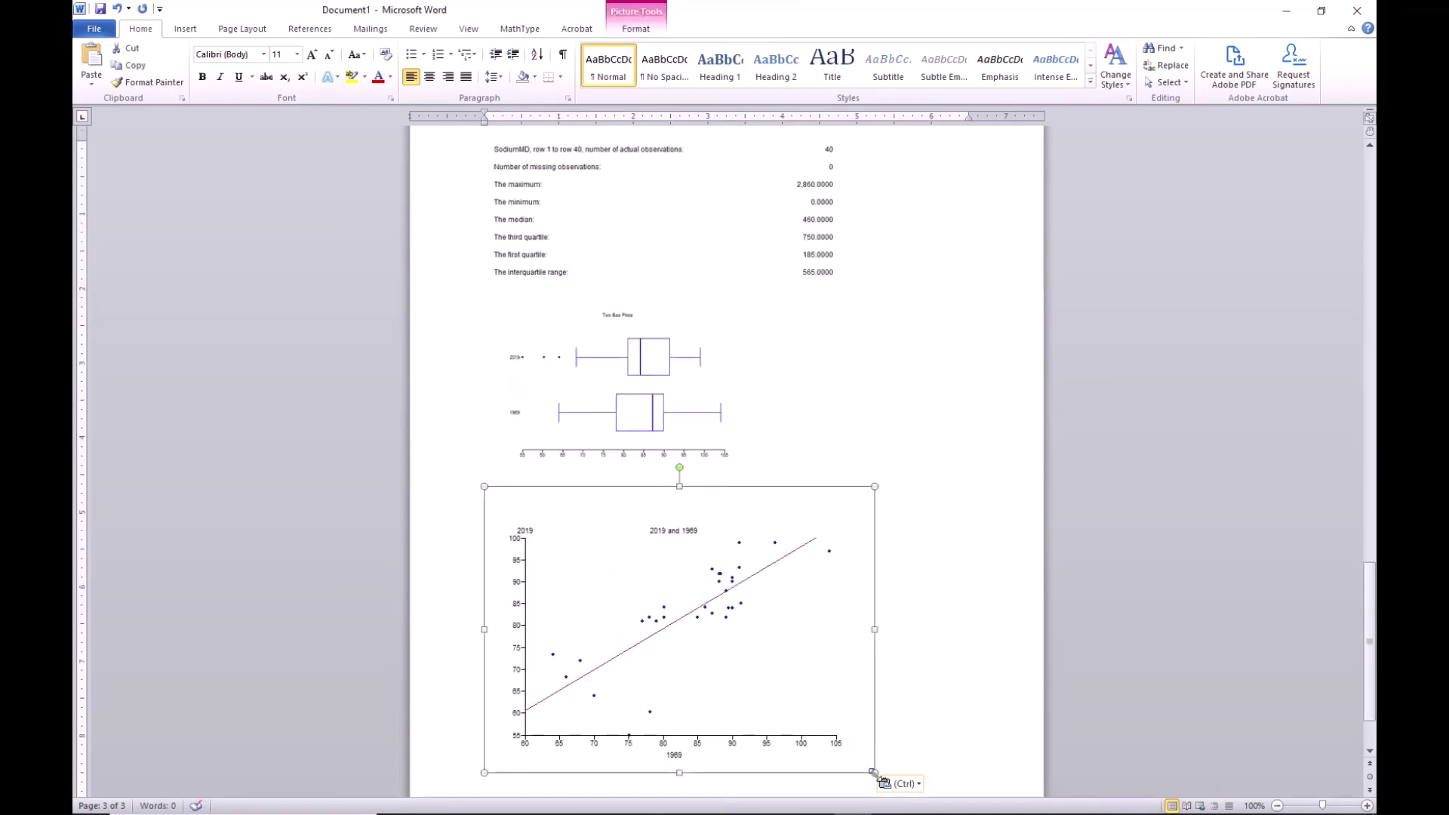
Step: Shrink the pasted regression graph to roughly the width of the box plots, minimise Word, and close the snip and the regression window
left_click_drag(871, 766, 766, 698)
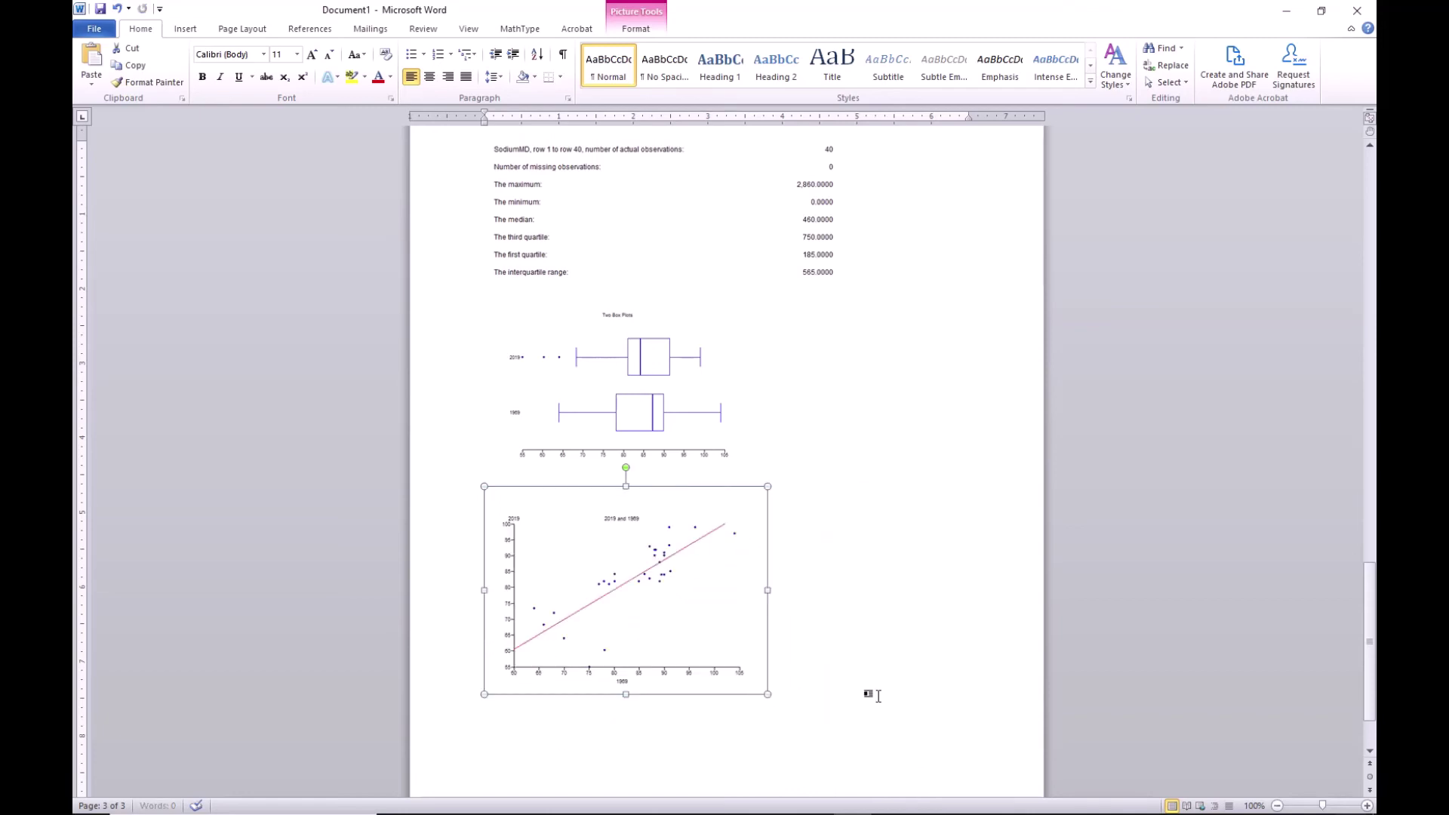
left_click(940, 690)
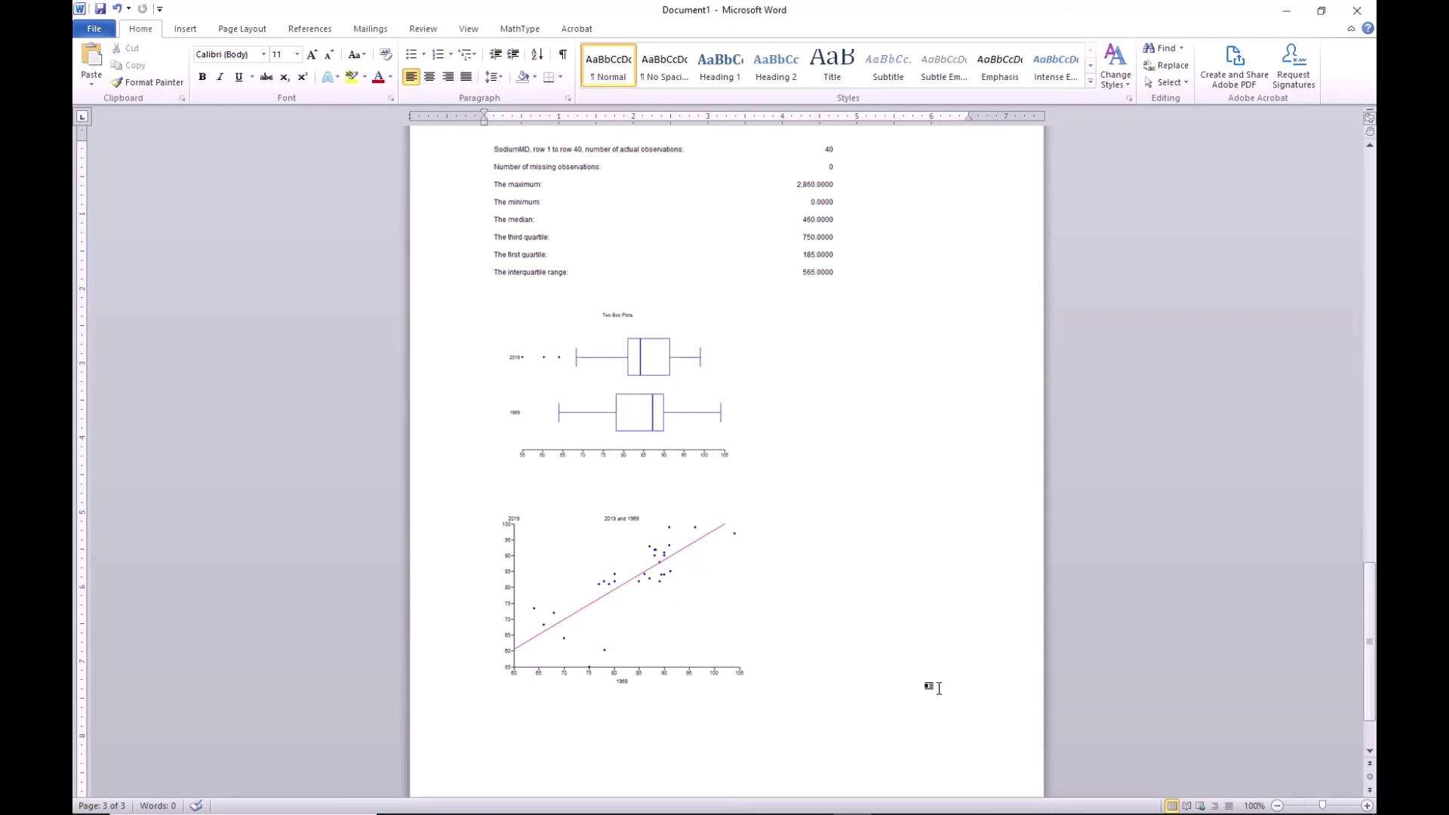
left_click(1291, 14)
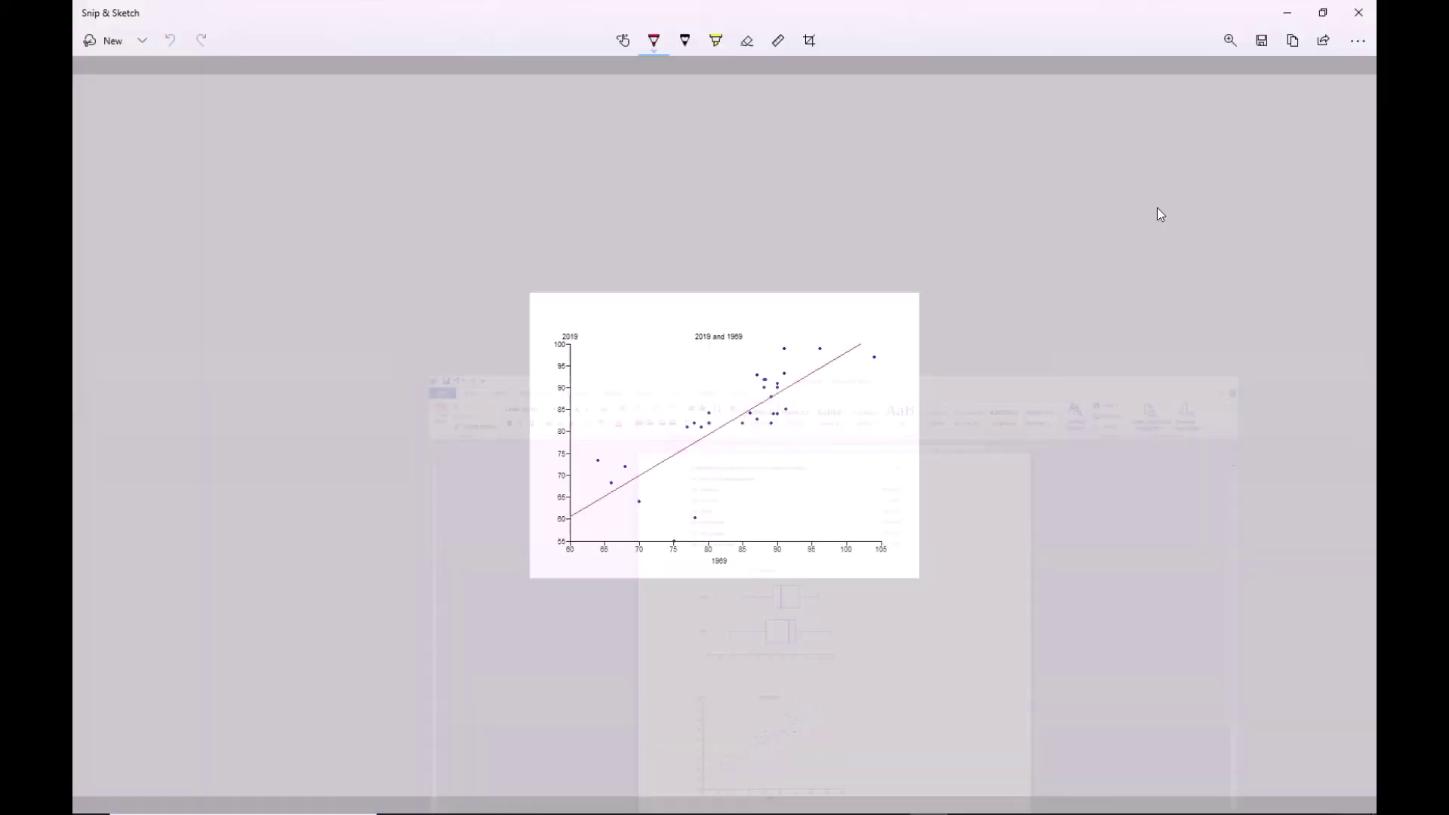
left_click(1358, 13)
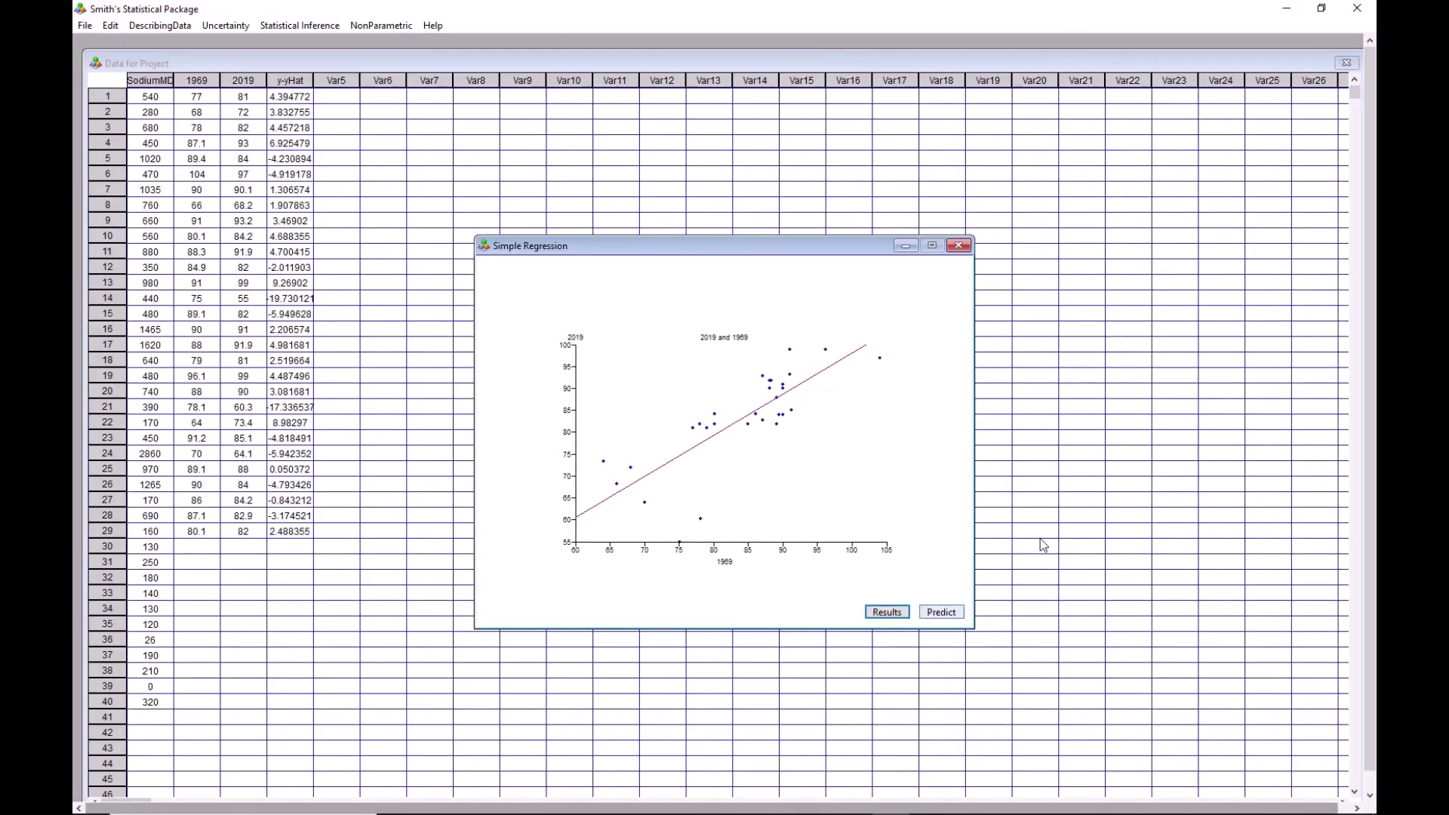
left_click(958, 246)
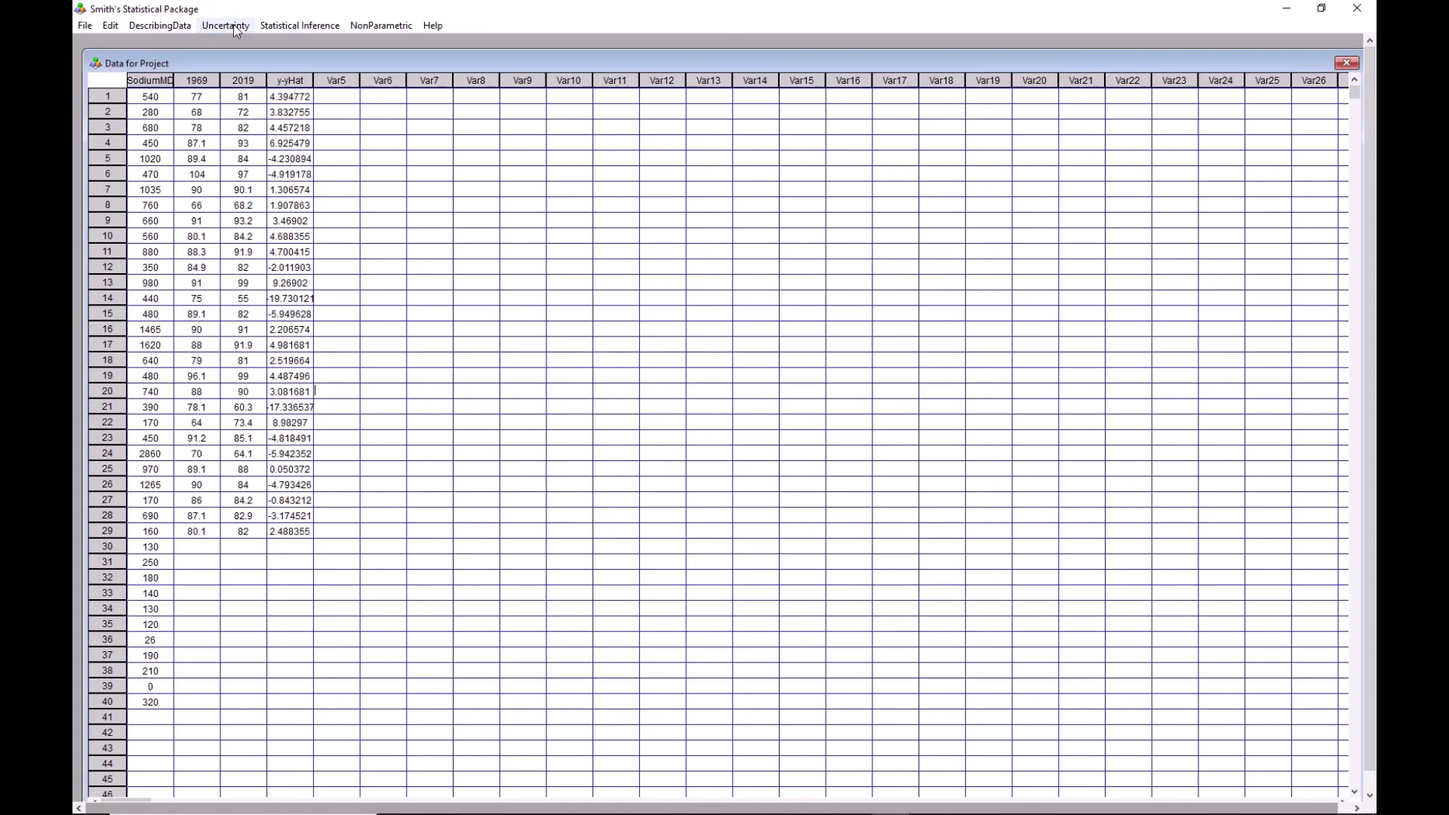
Step: Run a simple regression with 2019 as dependent and y-yHat as explanatory variable over rows 1 to 29, view its graph and close it
left_click(307, 26)
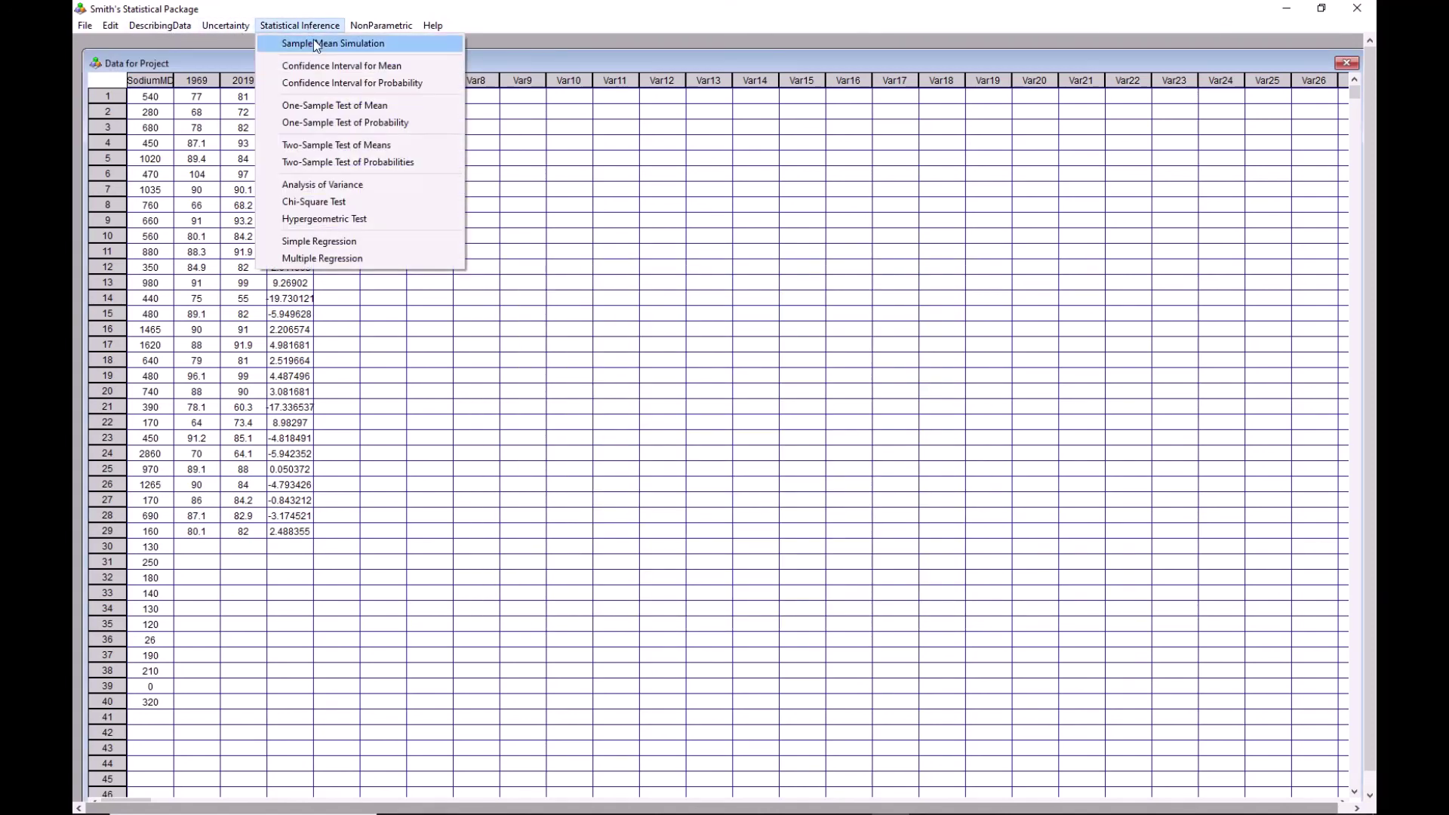
left_click(374, 241)
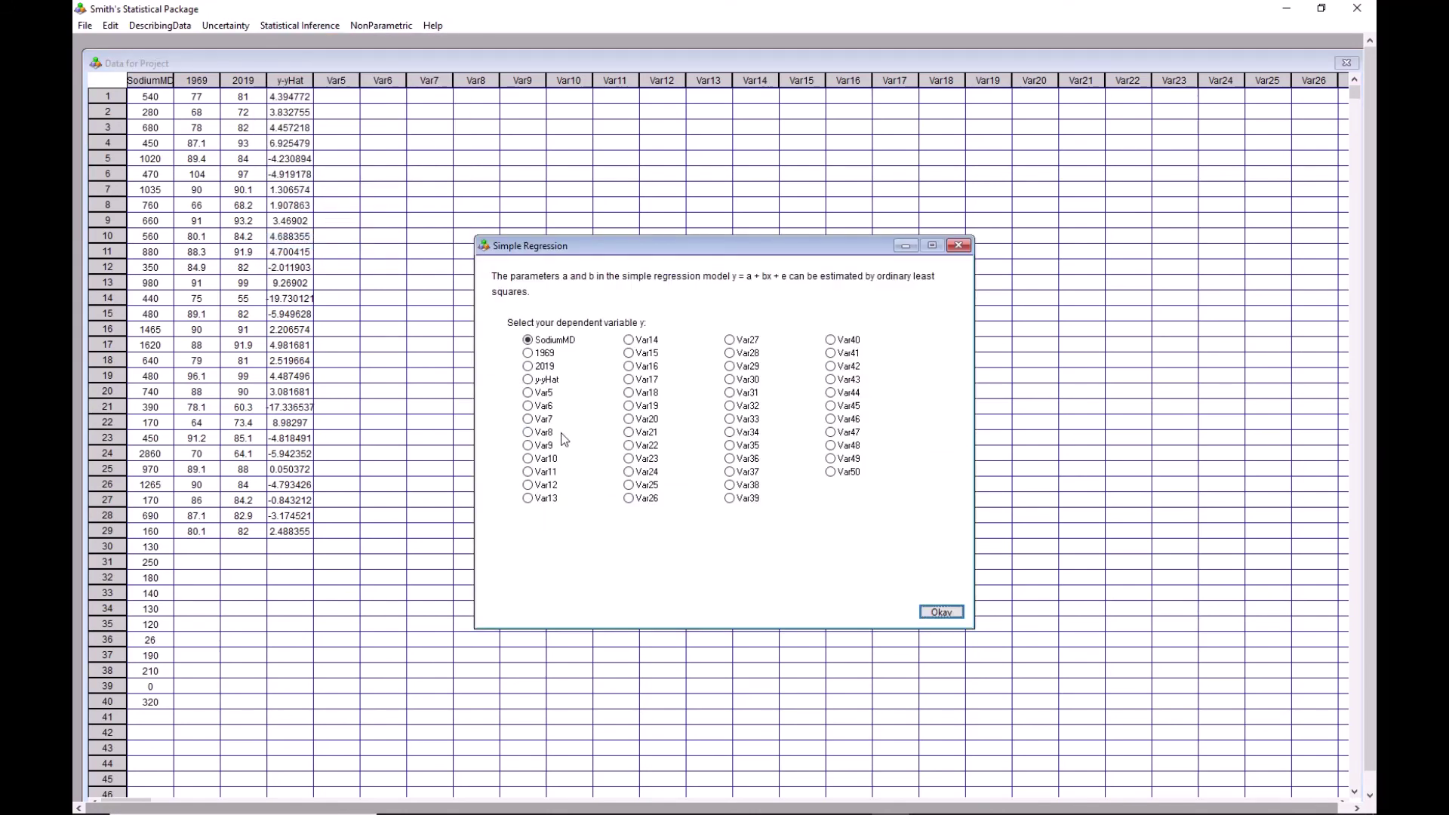
left_click(528, 367)
left_click(952, 615)
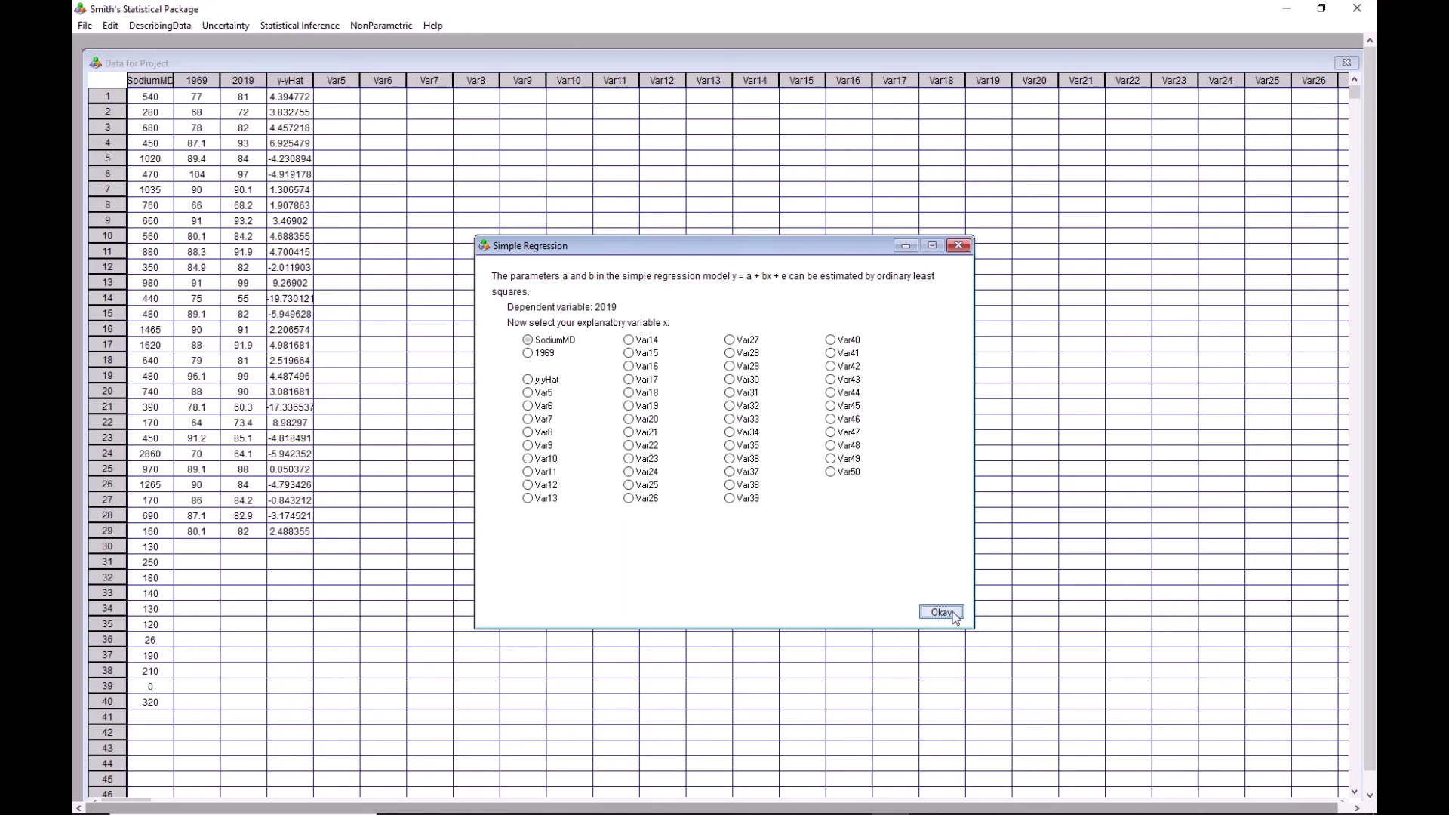
left_click(528, 379)
left_click(945, 613)
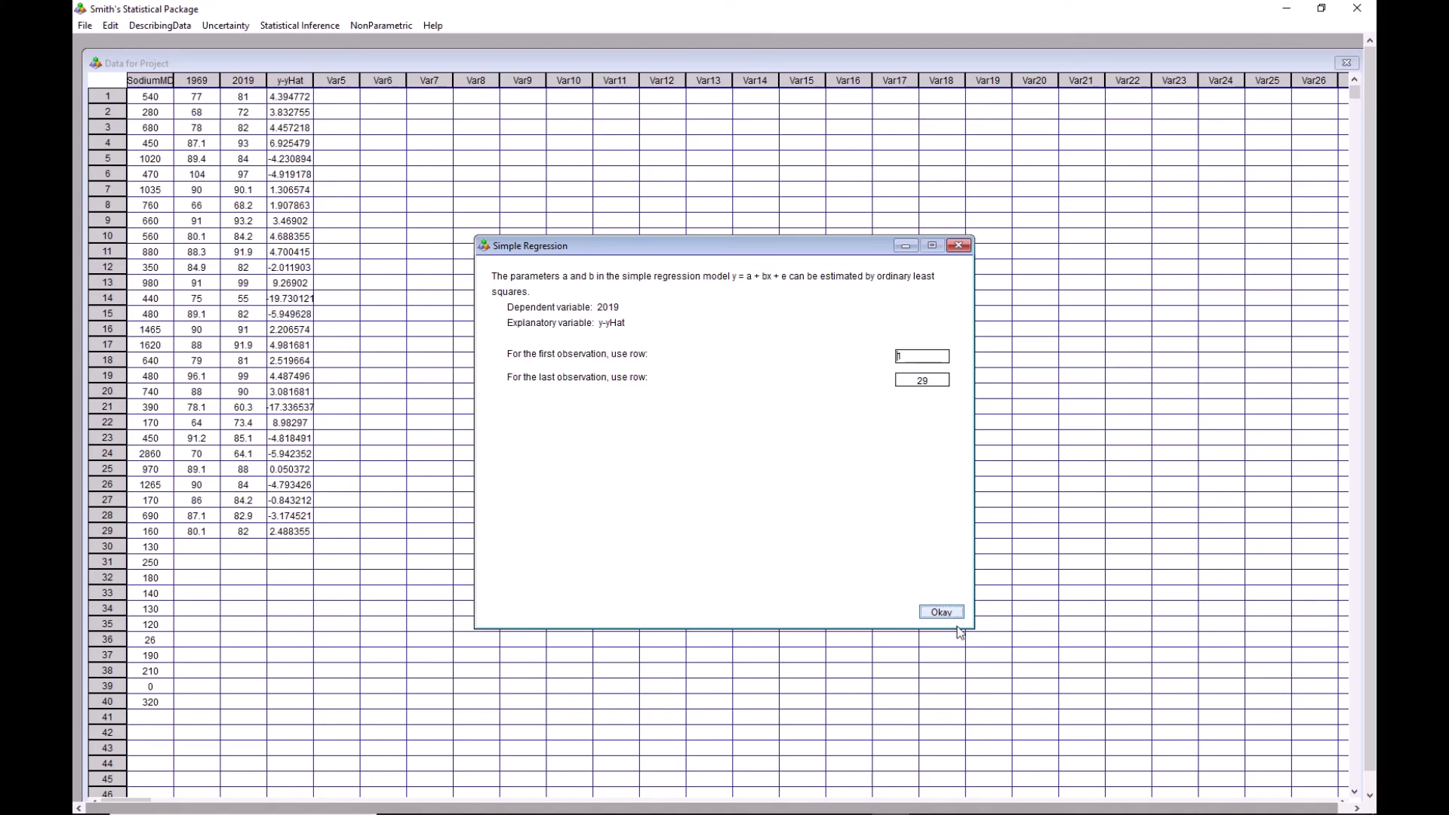
left_click(945, 614)
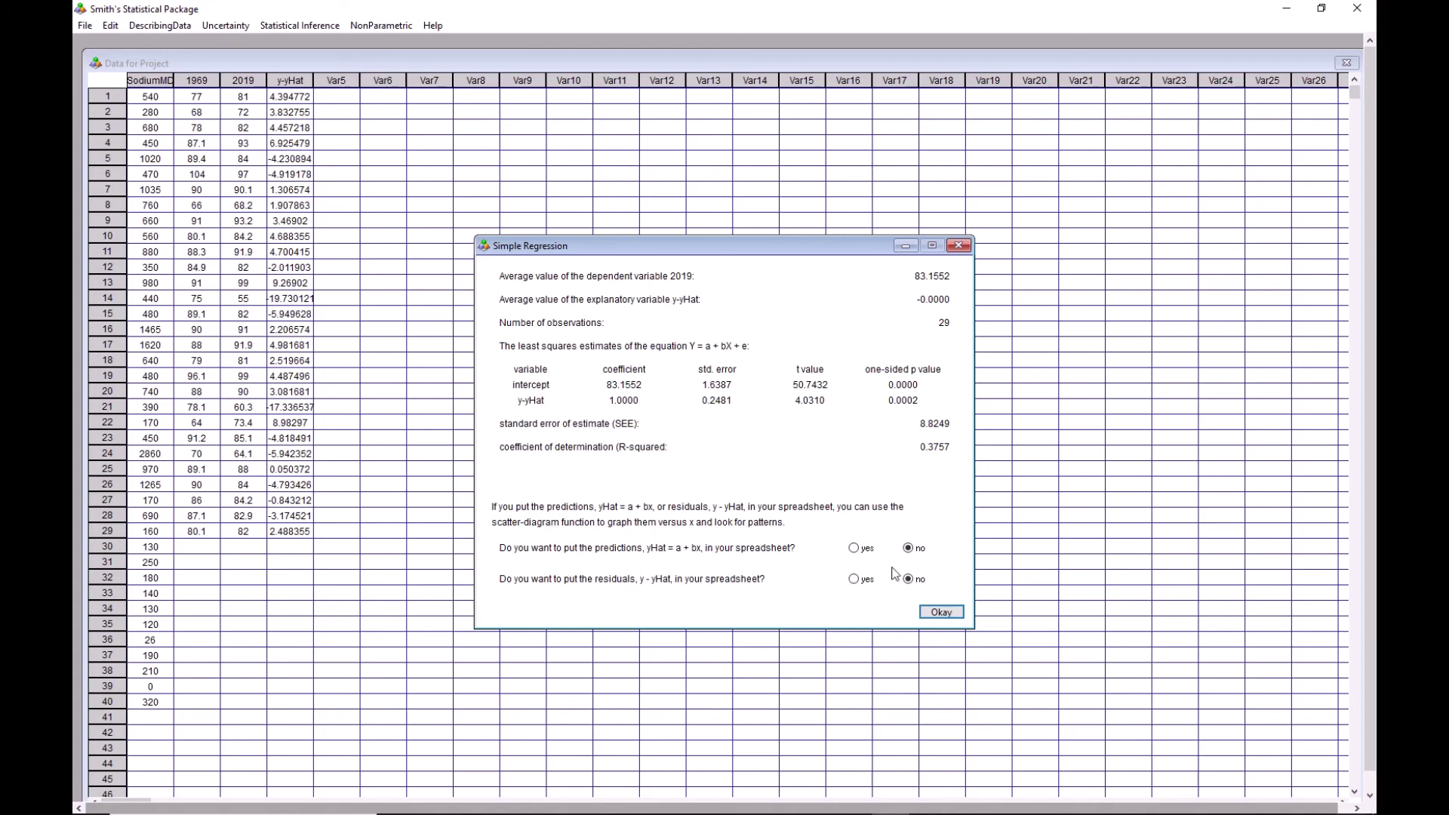
left_click(947, 615)
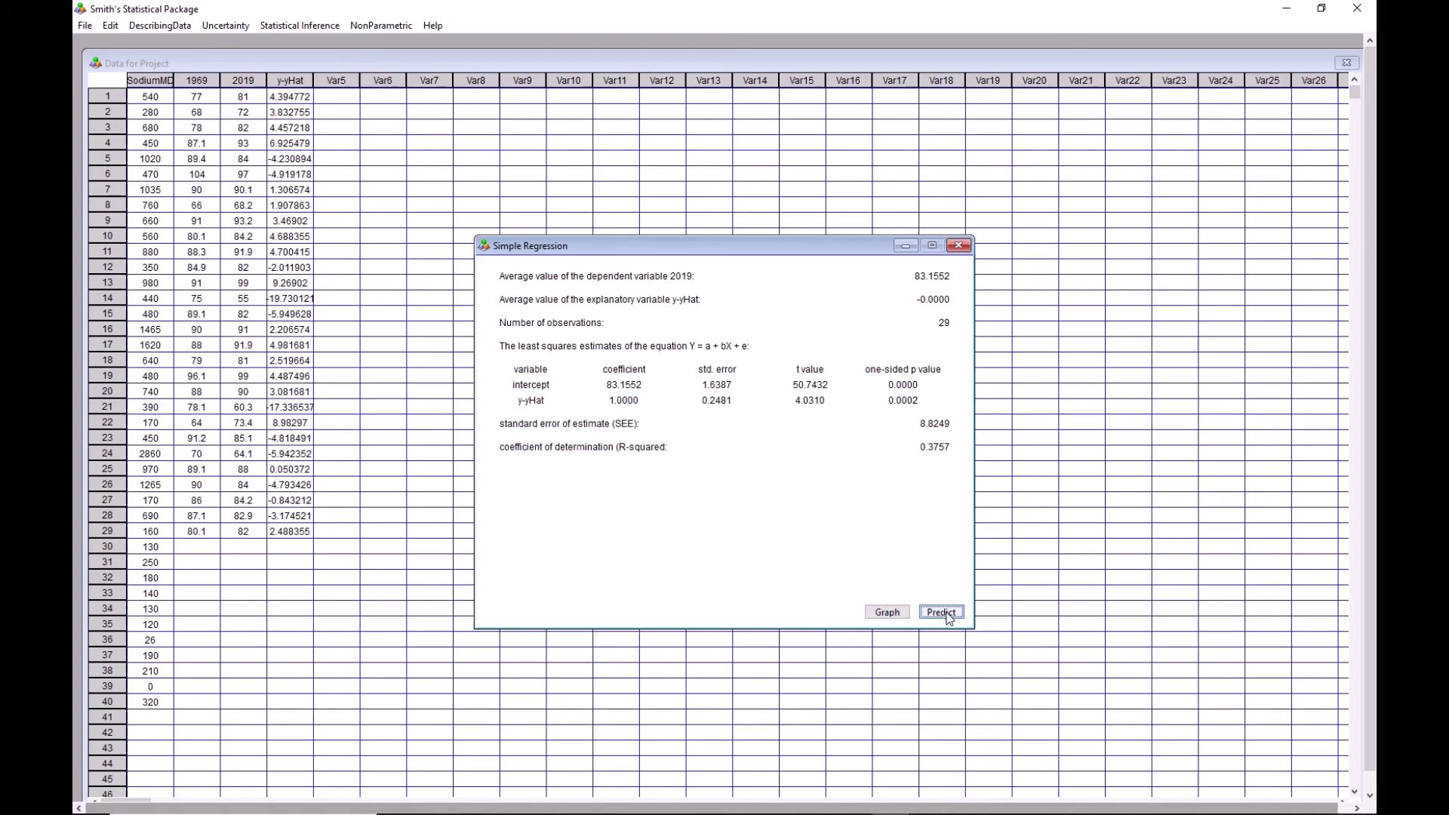
left_click(889, 613)
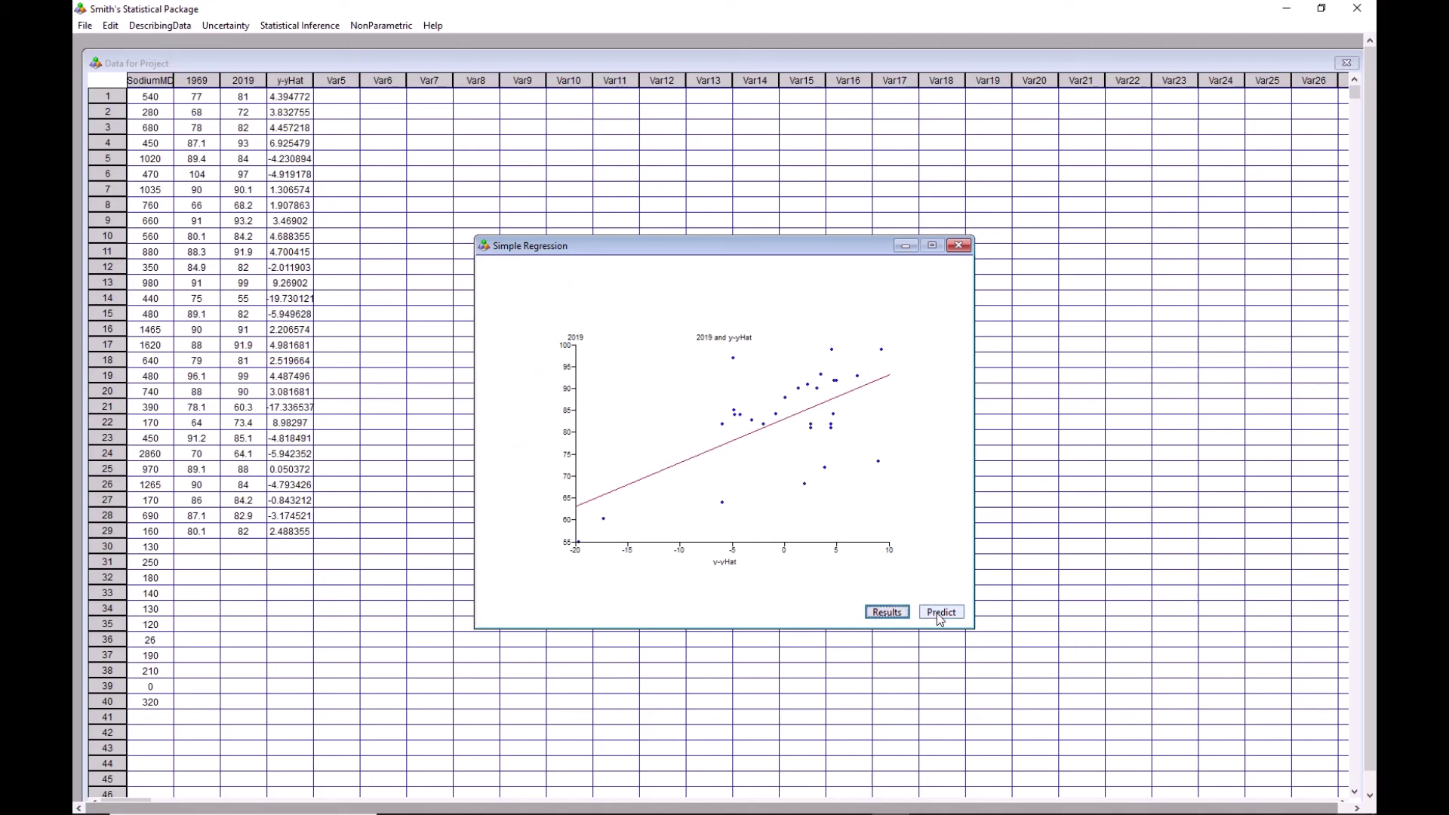
left_click(958, 245)
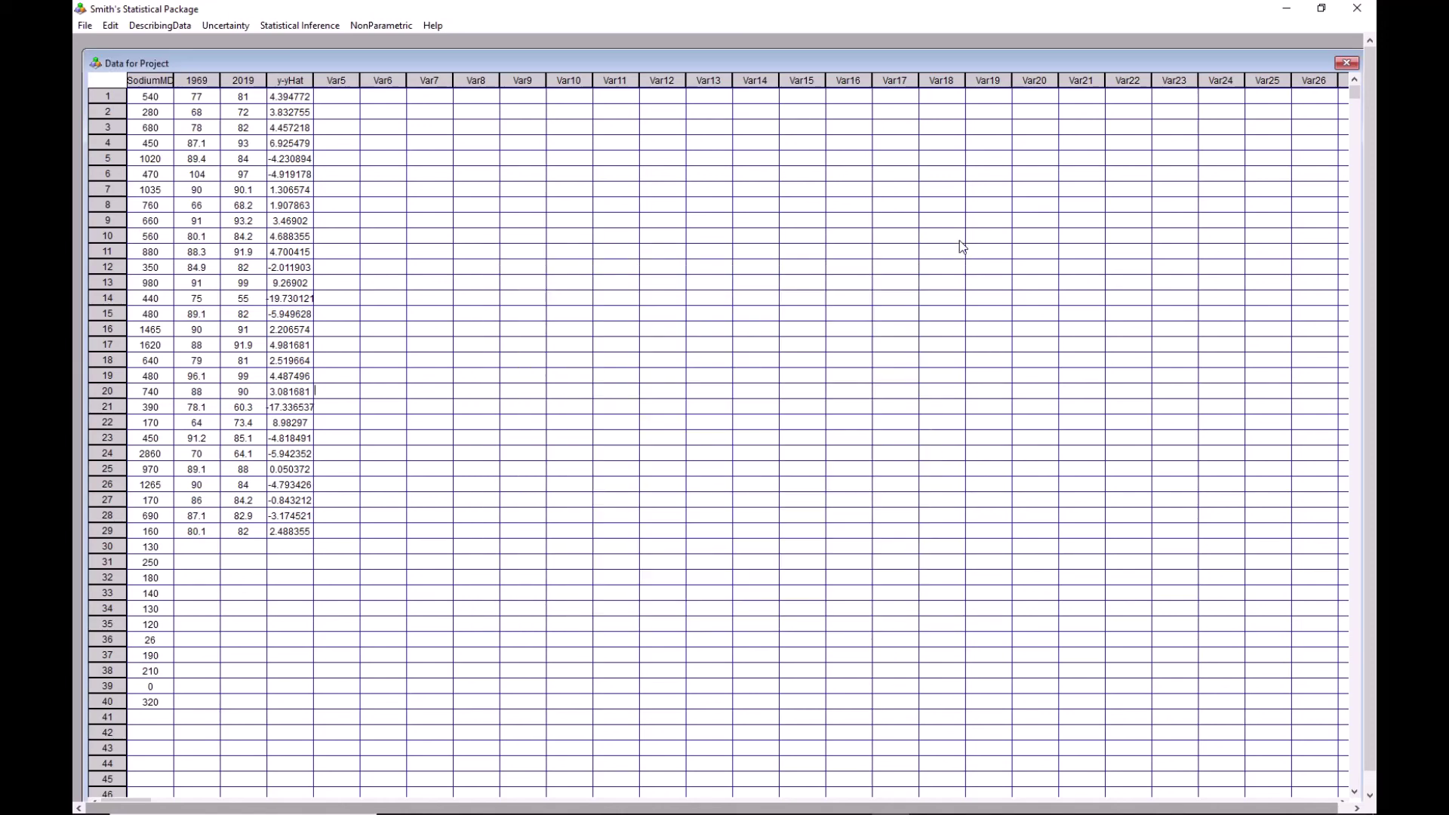
Step: Run a simple regression with y-yHat as the dependent variable and 1969 as the explanatory variable, using rows 1 to 29
left_click(299, 27)
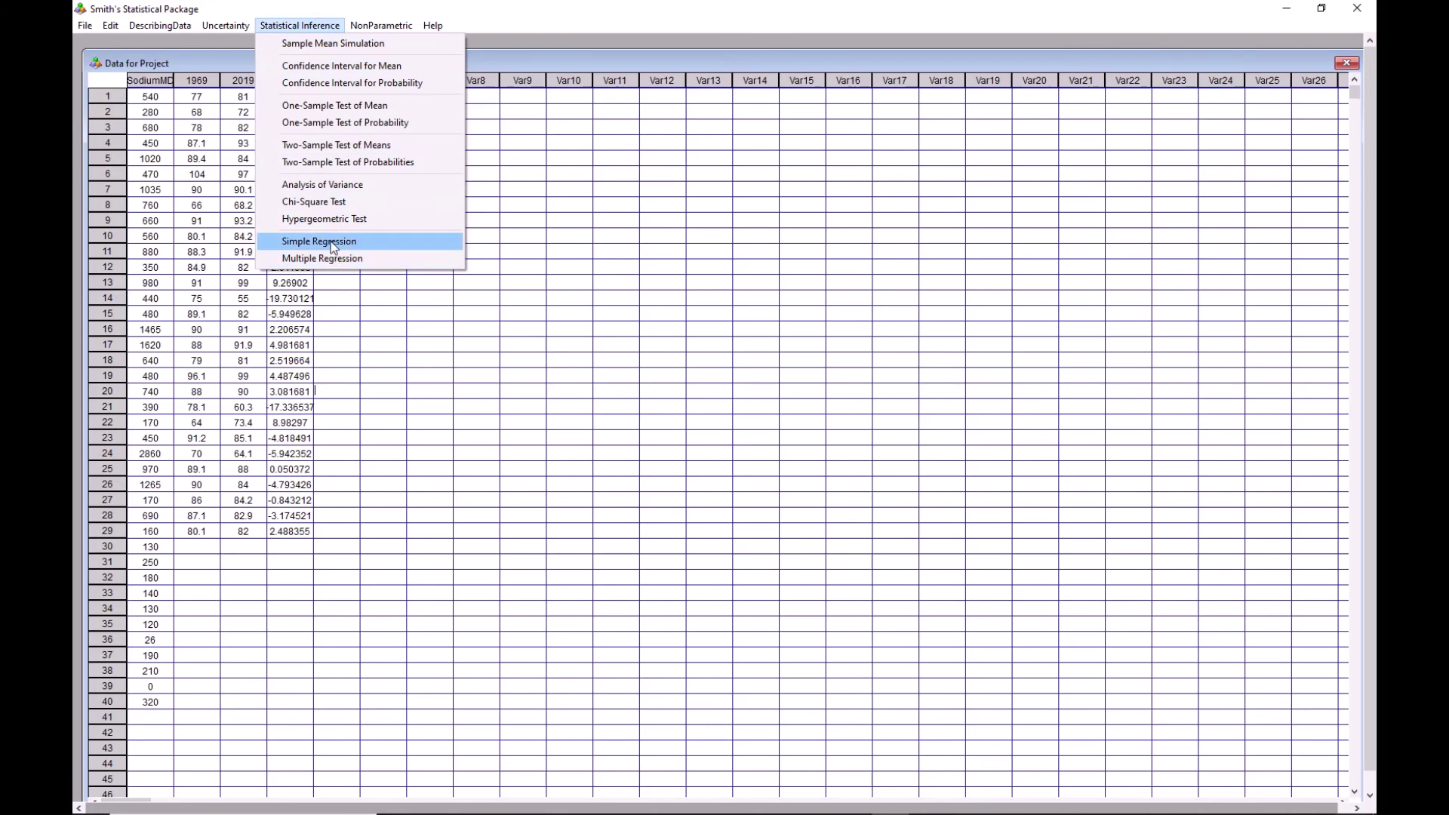
left_click(332, 242)
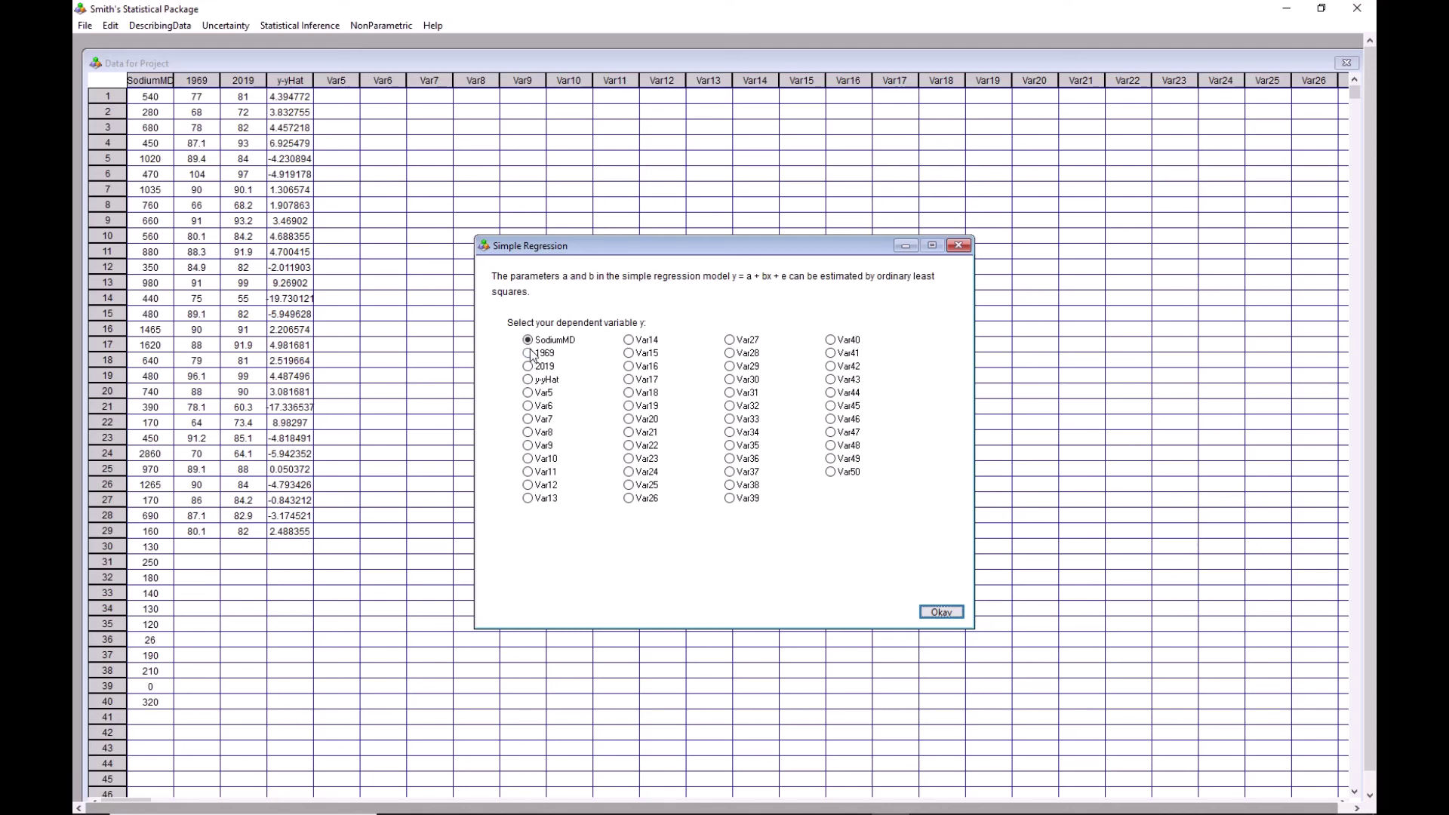
left_click(530, 380)
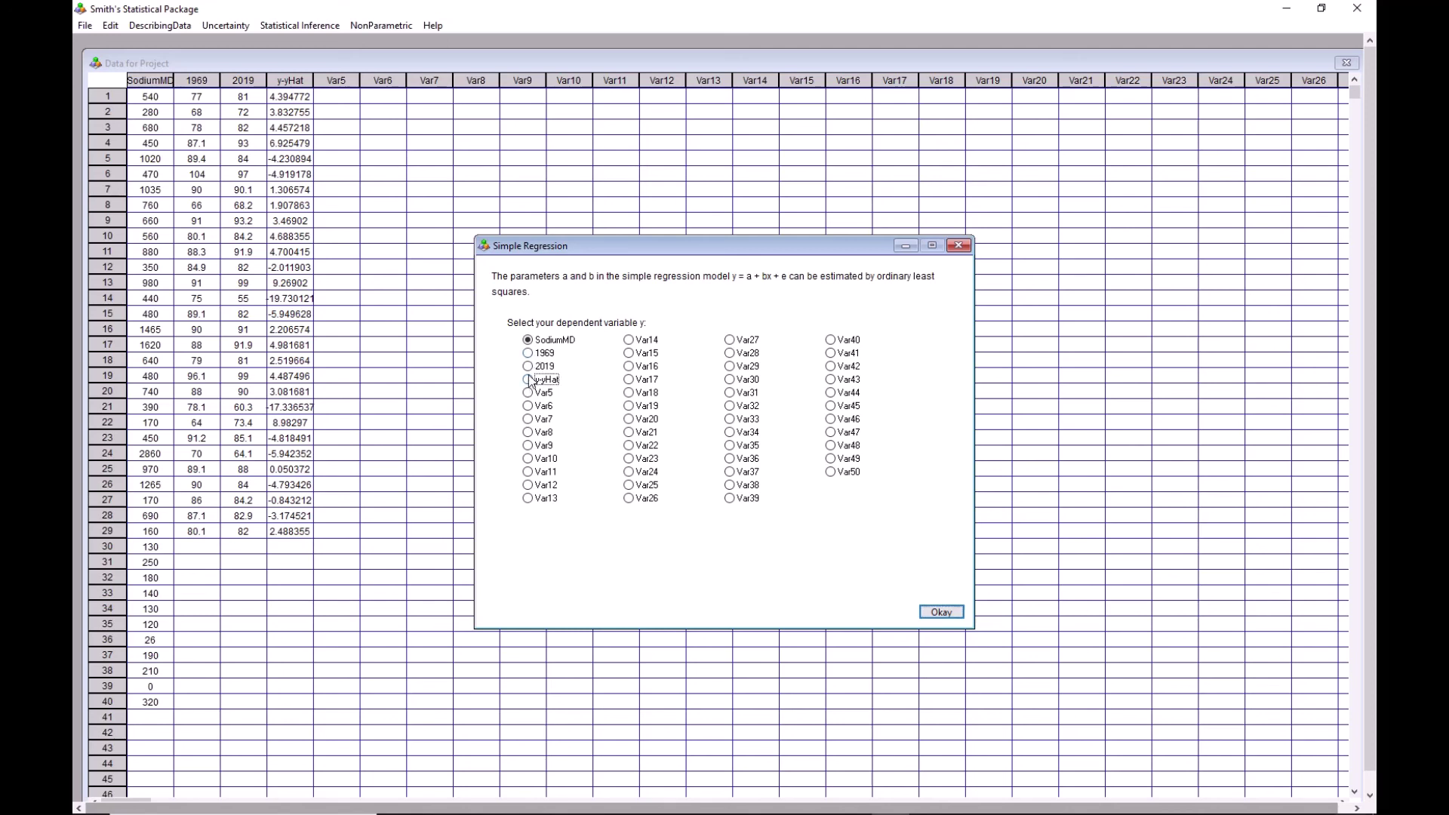
left_click(933, 608)
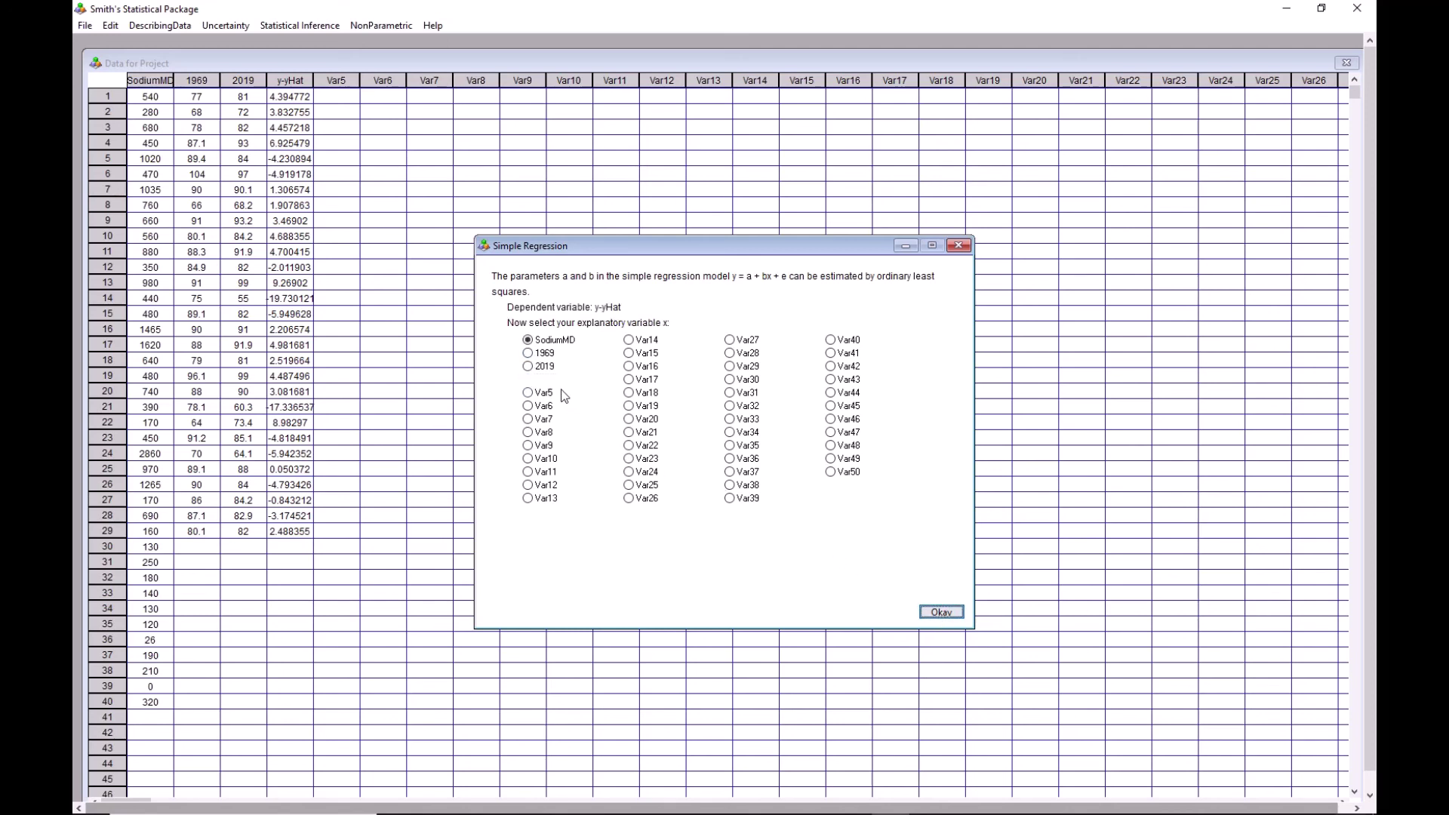
left_click(527, 353)
left_click(942, 613)
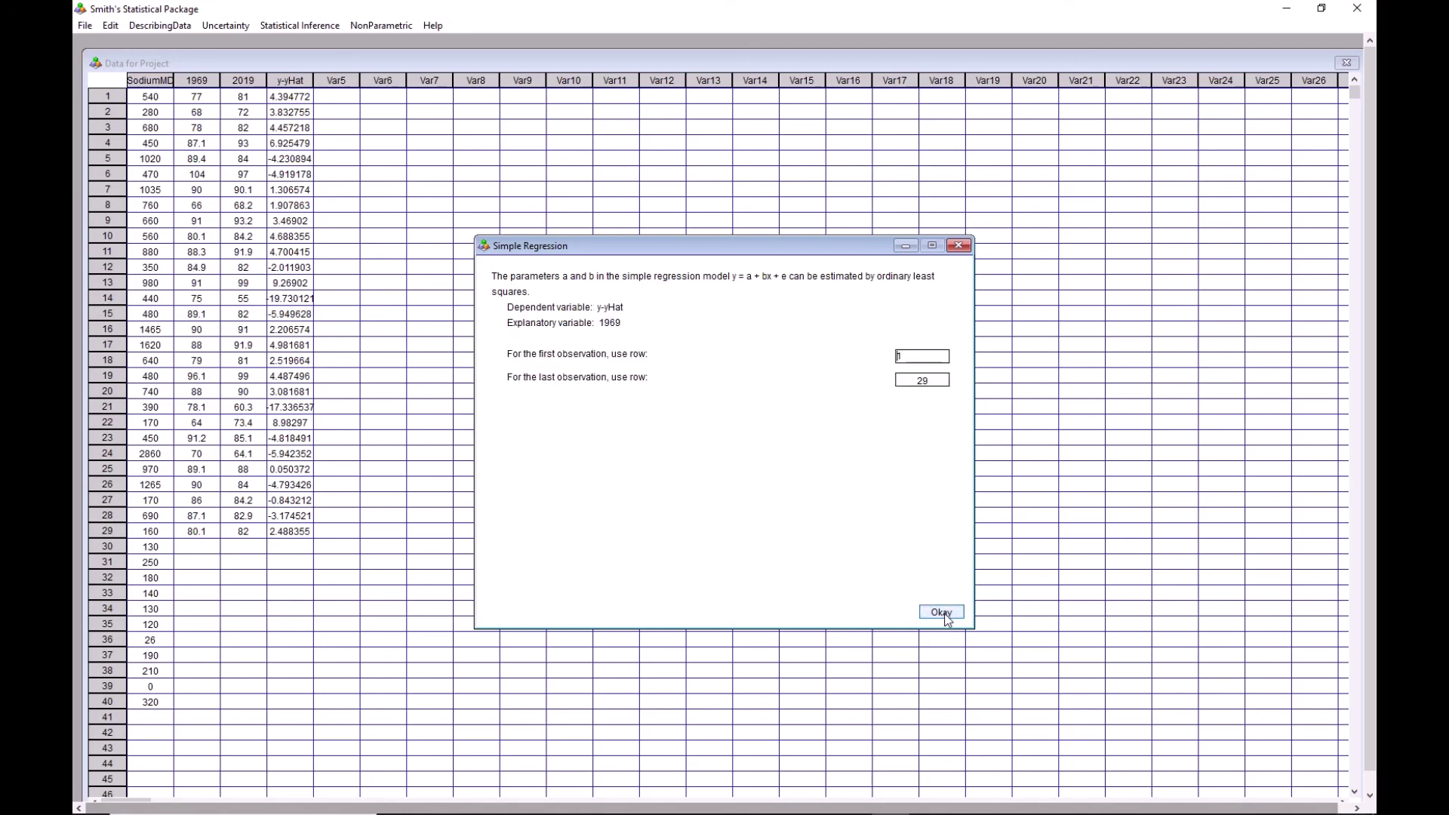
left_click(942, 613)
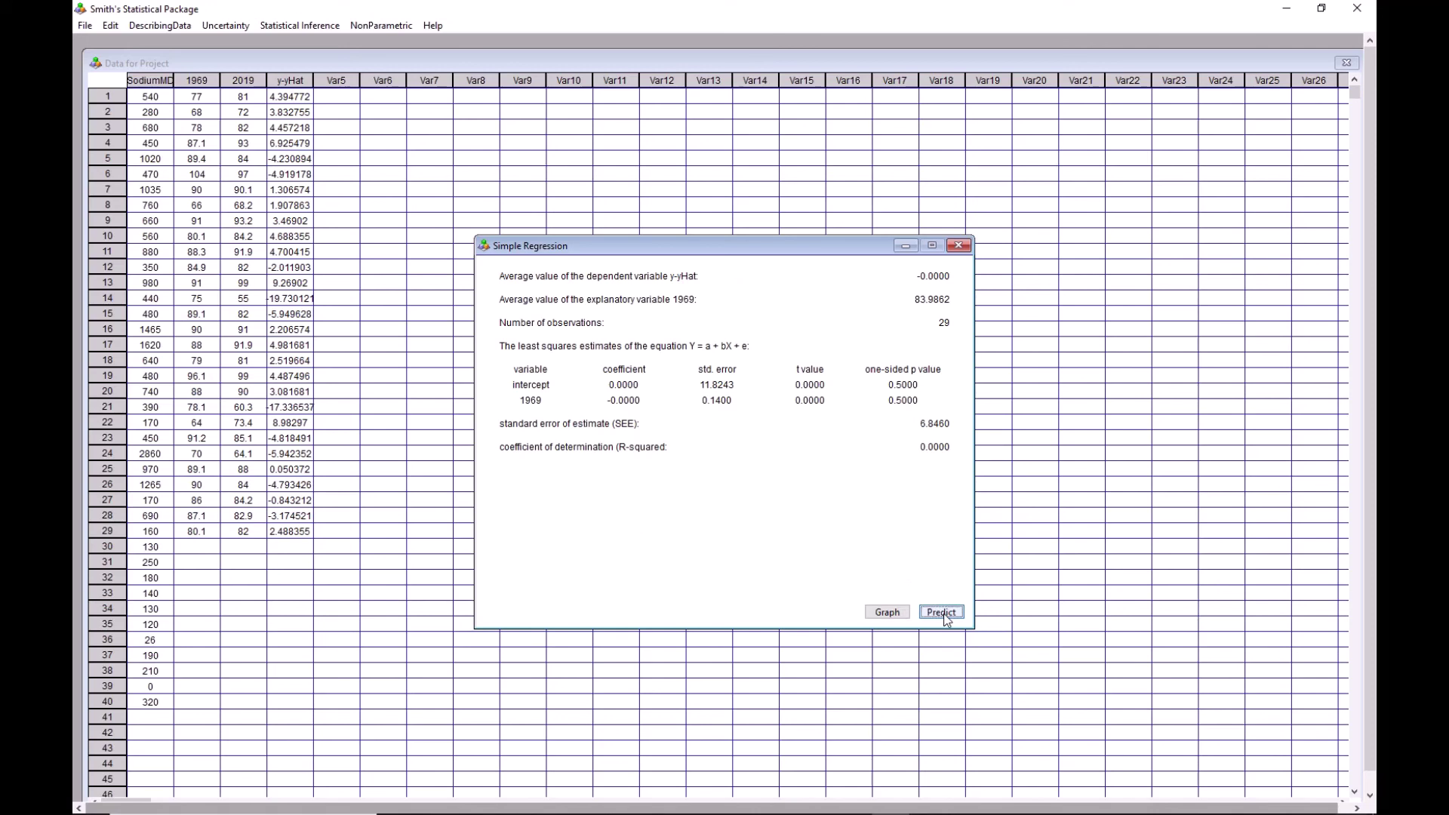
Step: Show the residual graph of y-yHat against 1969, take a rectangular screen snip of it, and close the snip and regression windows
left_click(891, 612)
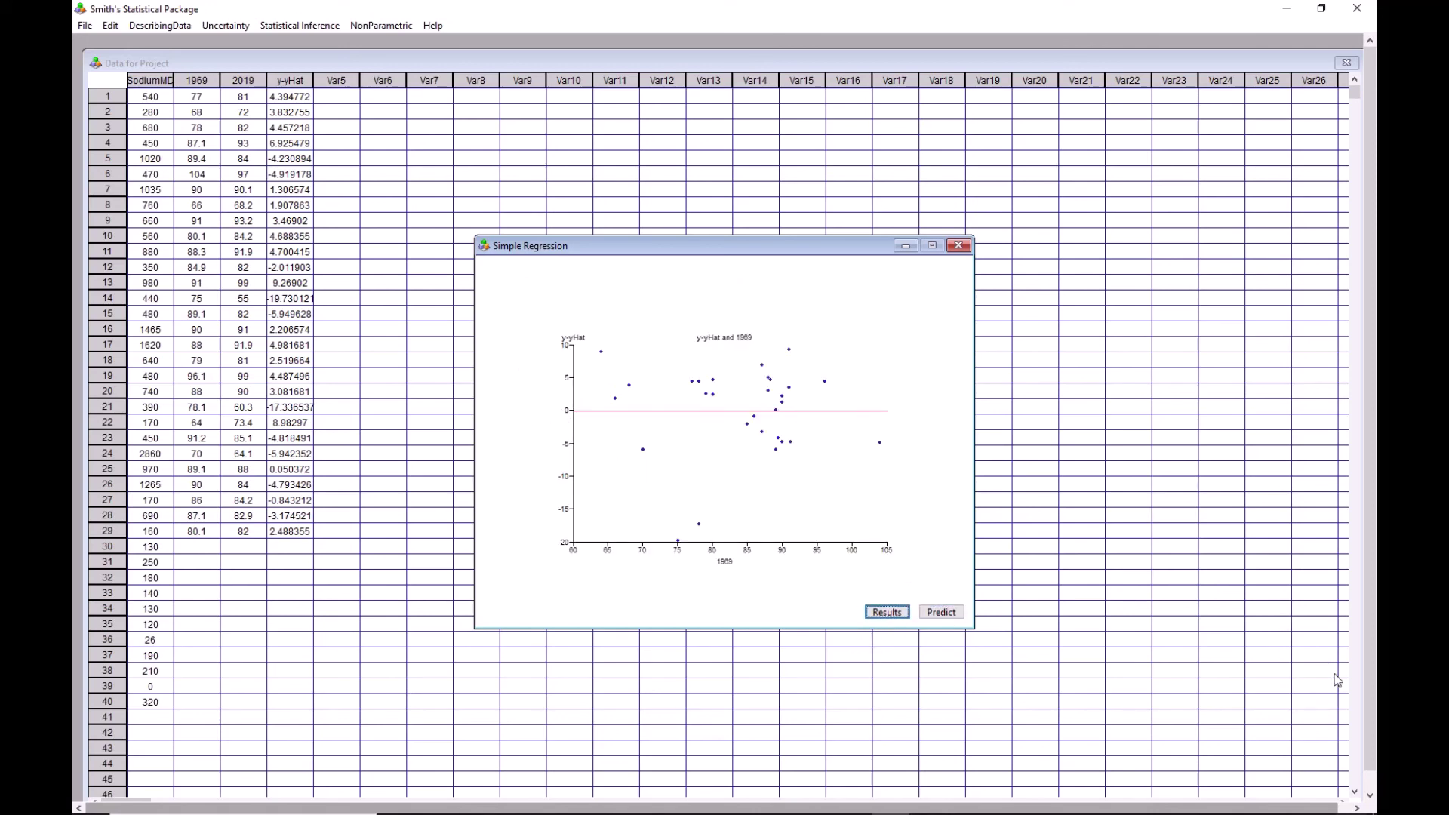
left_click(1360, 804)
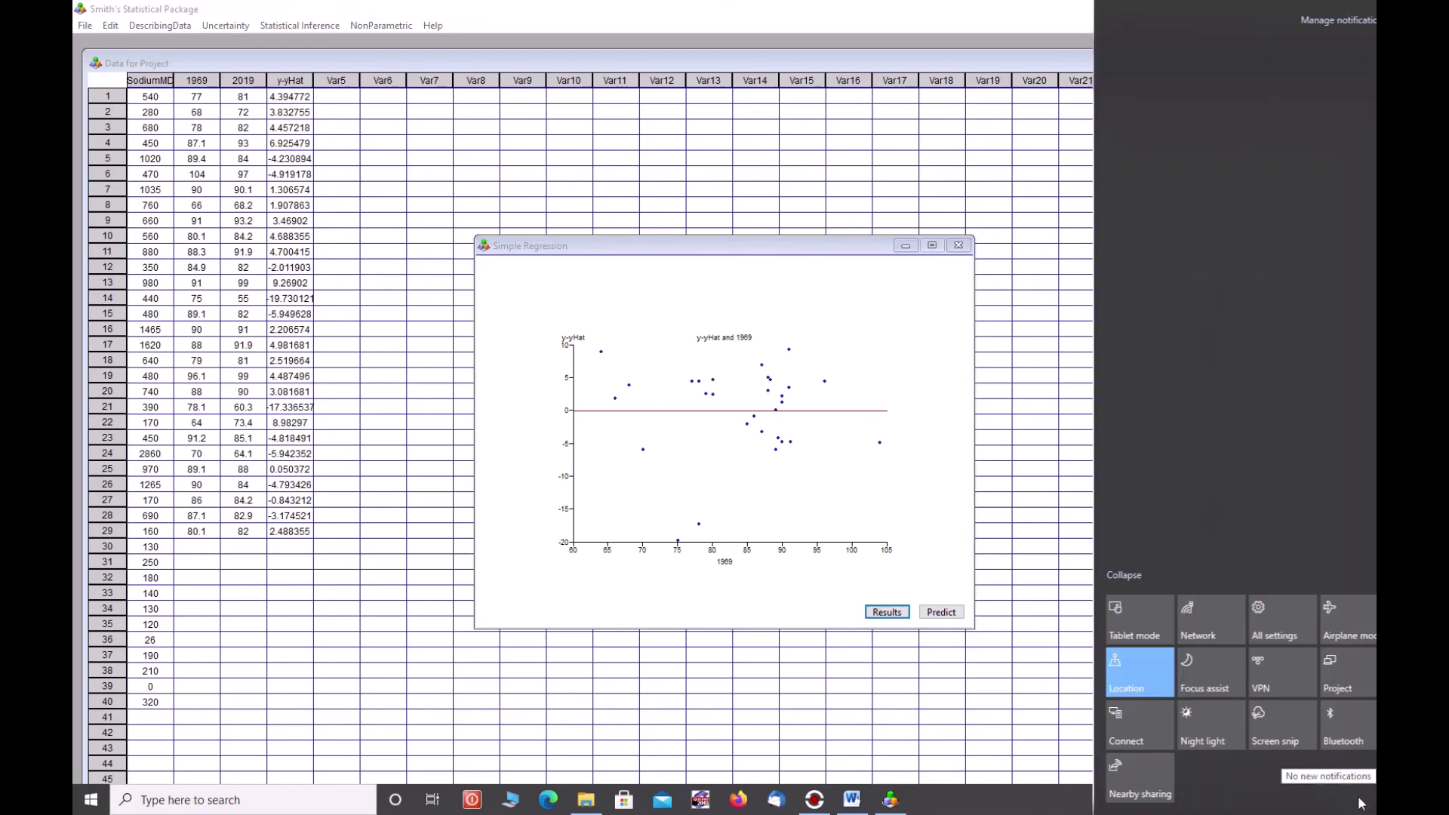
left_click(1295, 750)
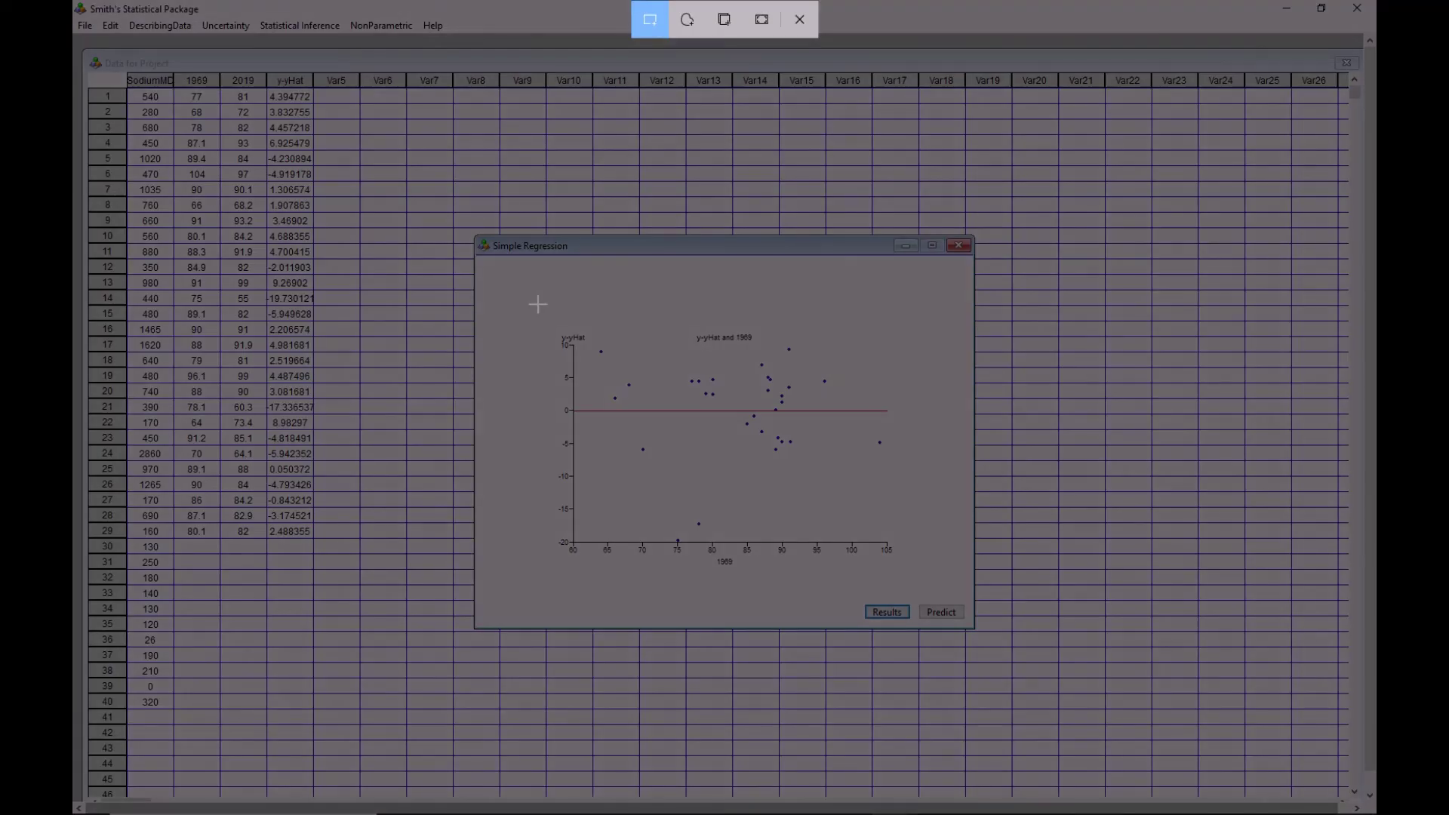
left_click_drag(537, 304, 927, 569)
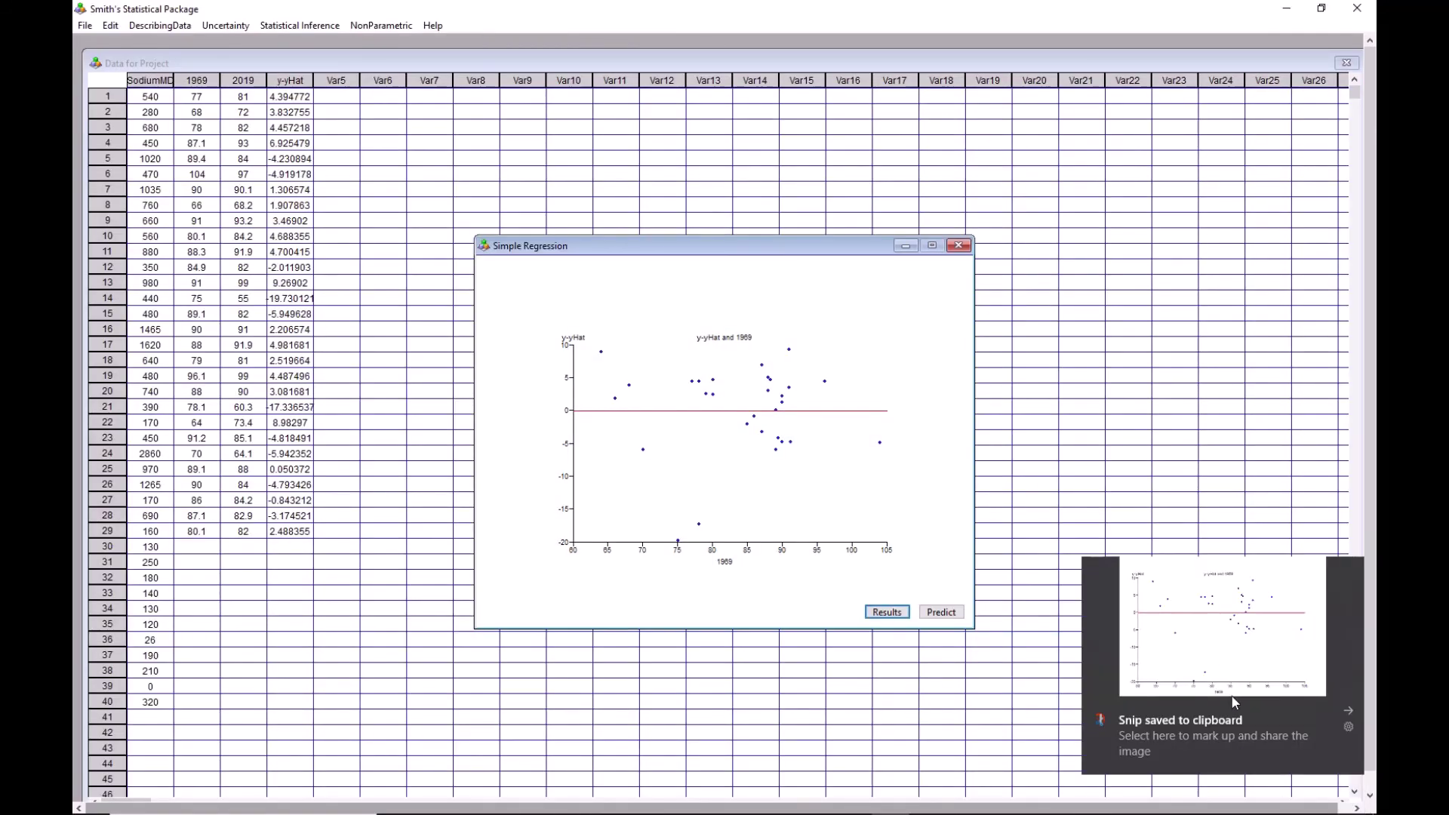
left_click(1230, 694)
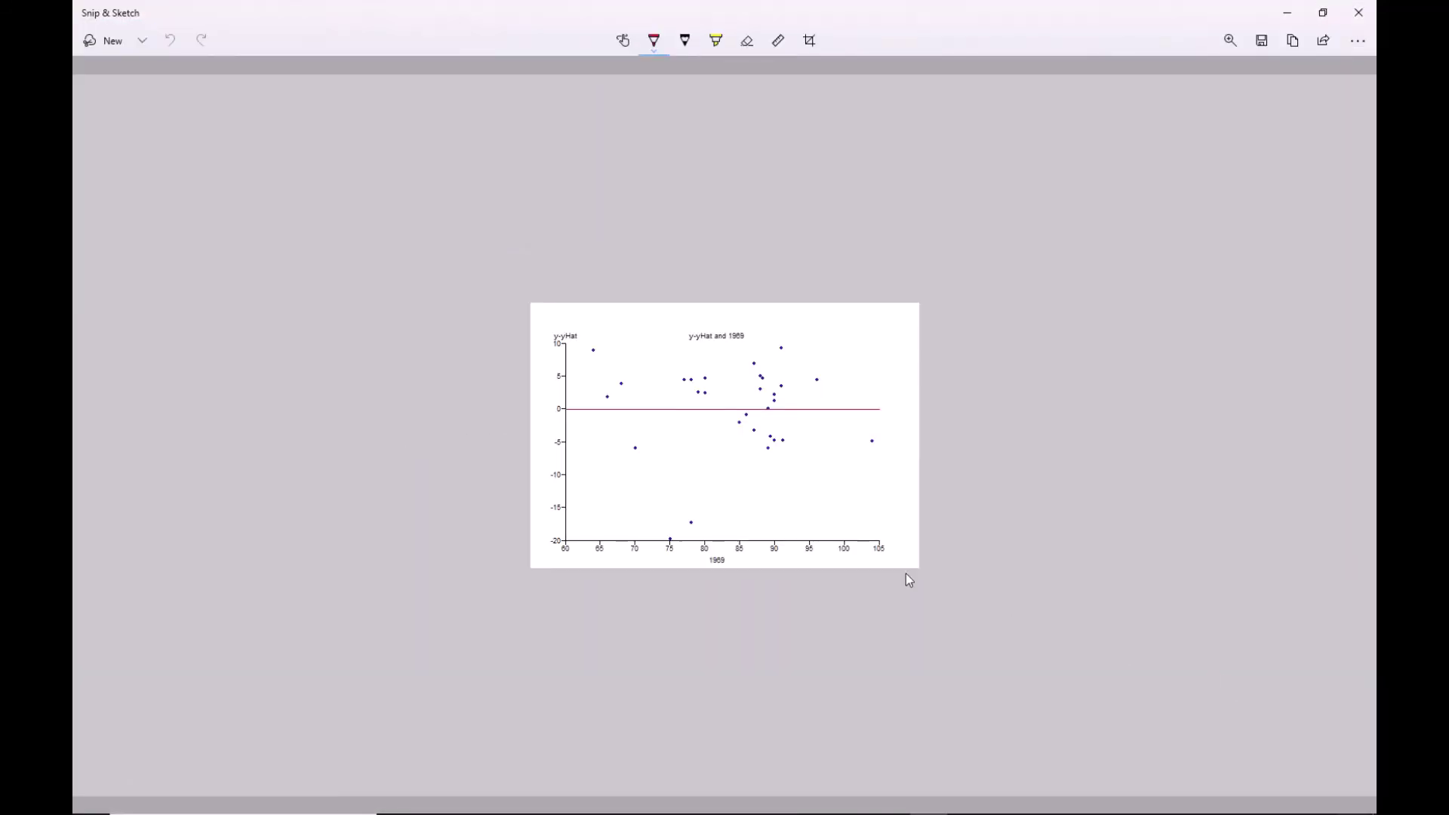
left_click(1358, 12)
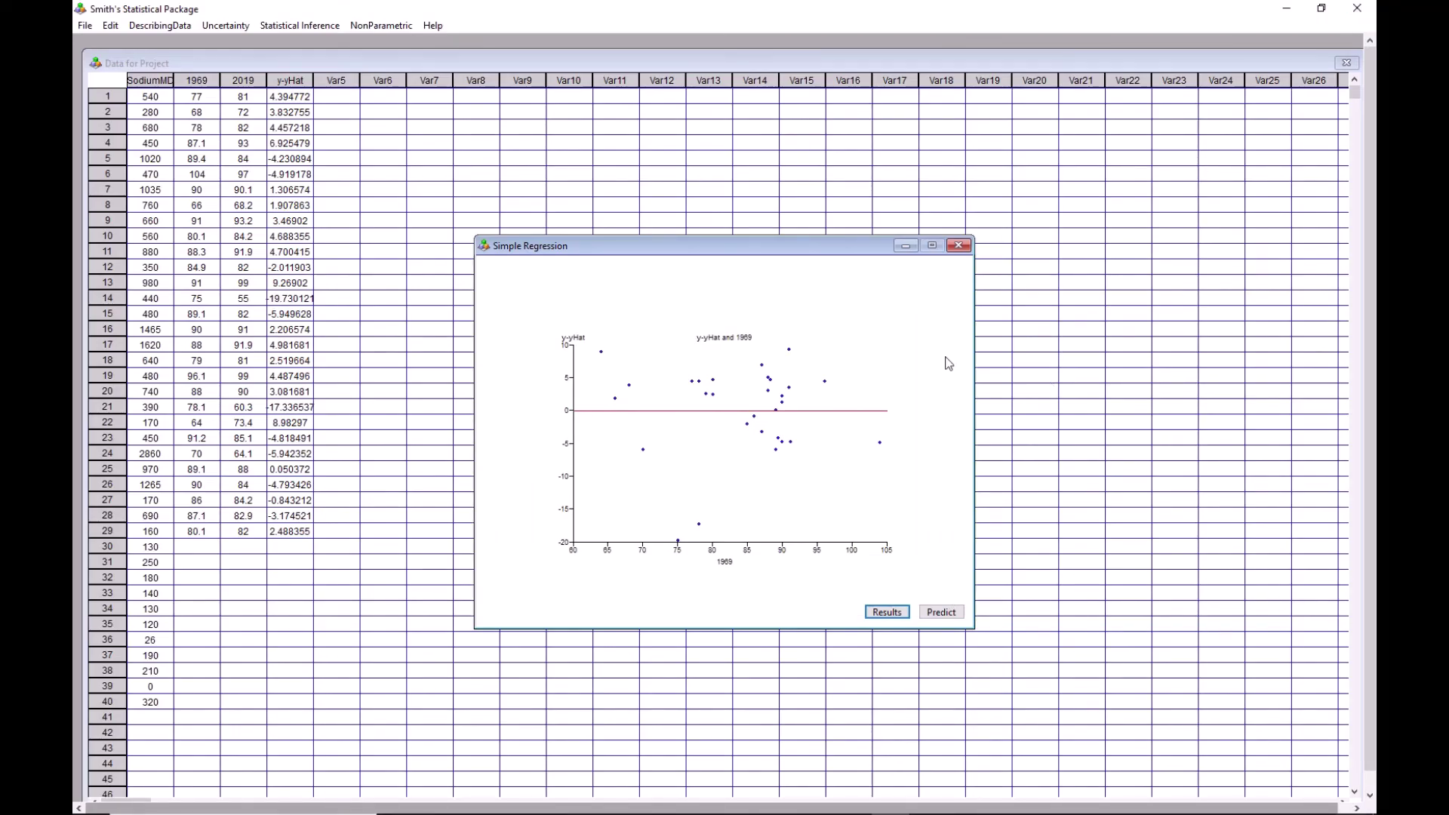
left_click(958, 245)
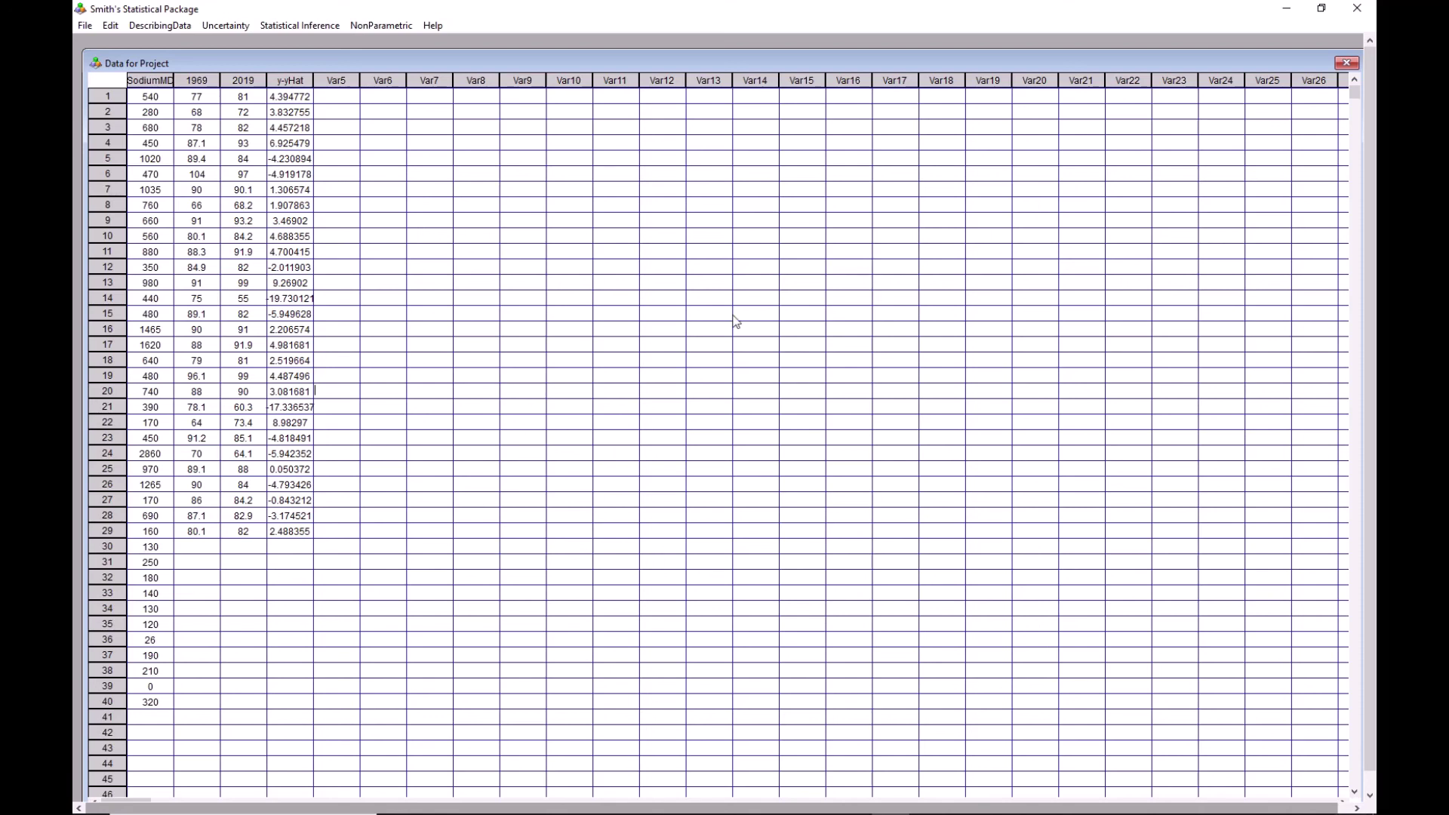
left_click(1355, 9)
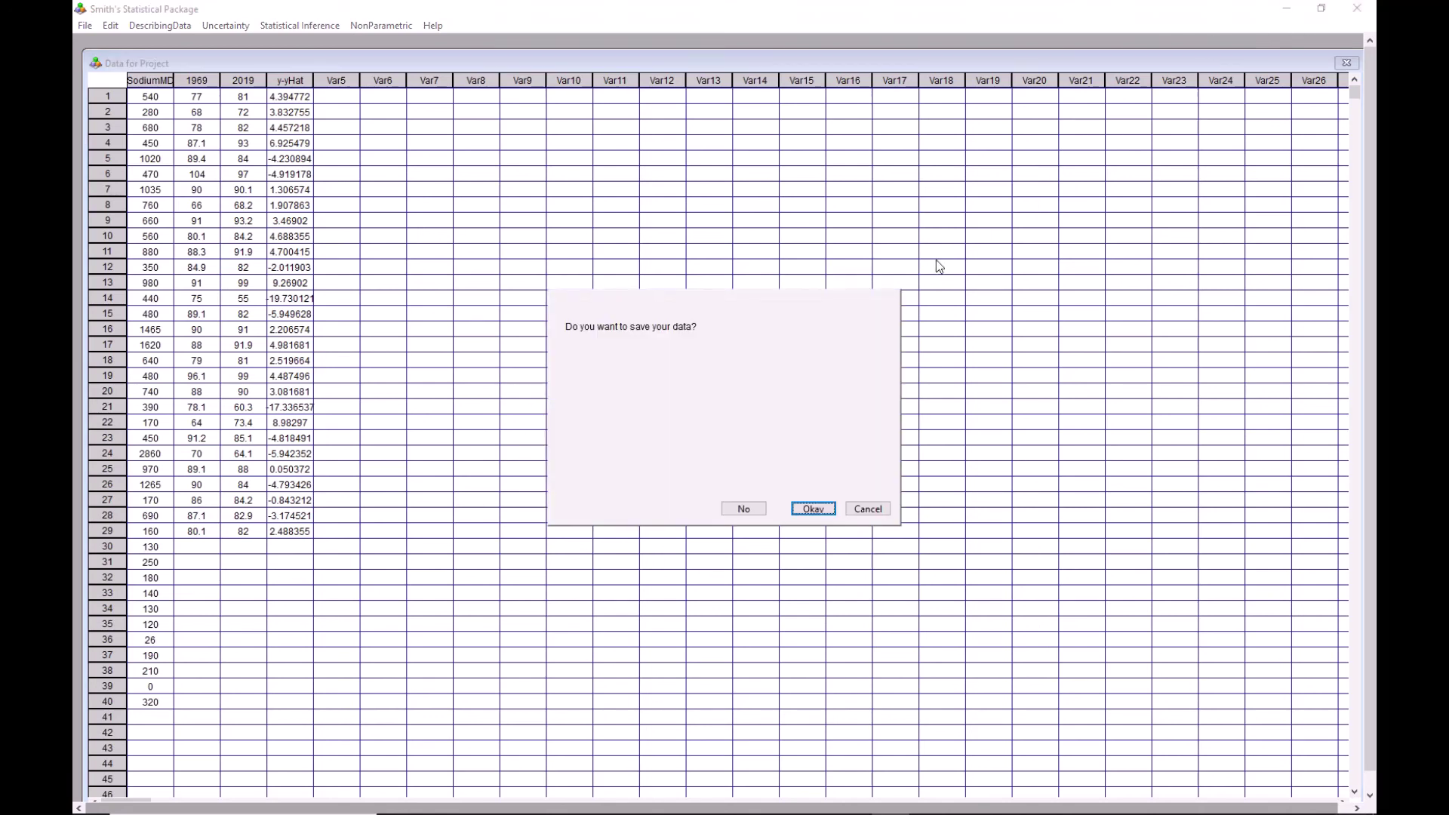
left_click(820, 513)
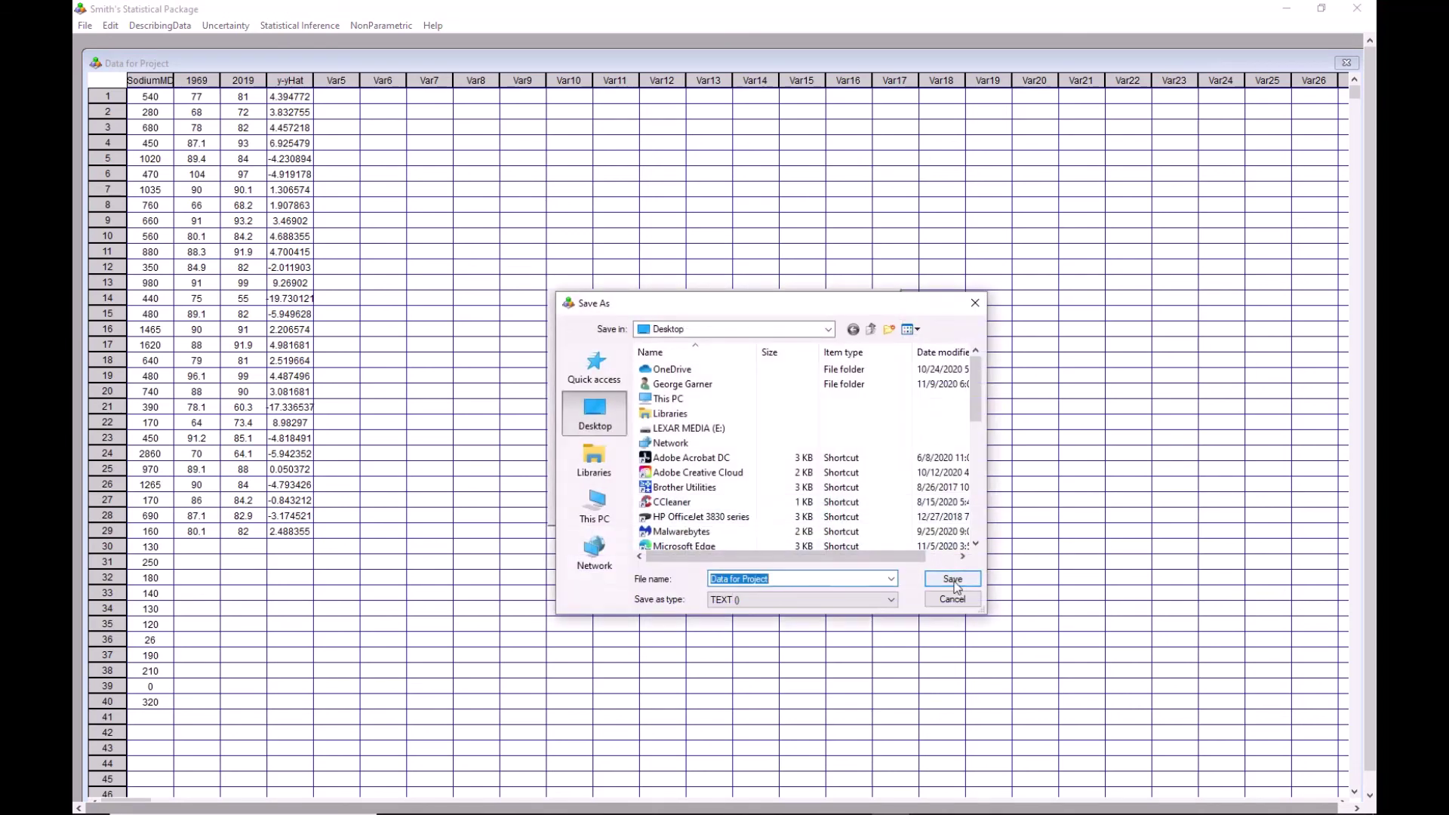
left_click(954, 599)
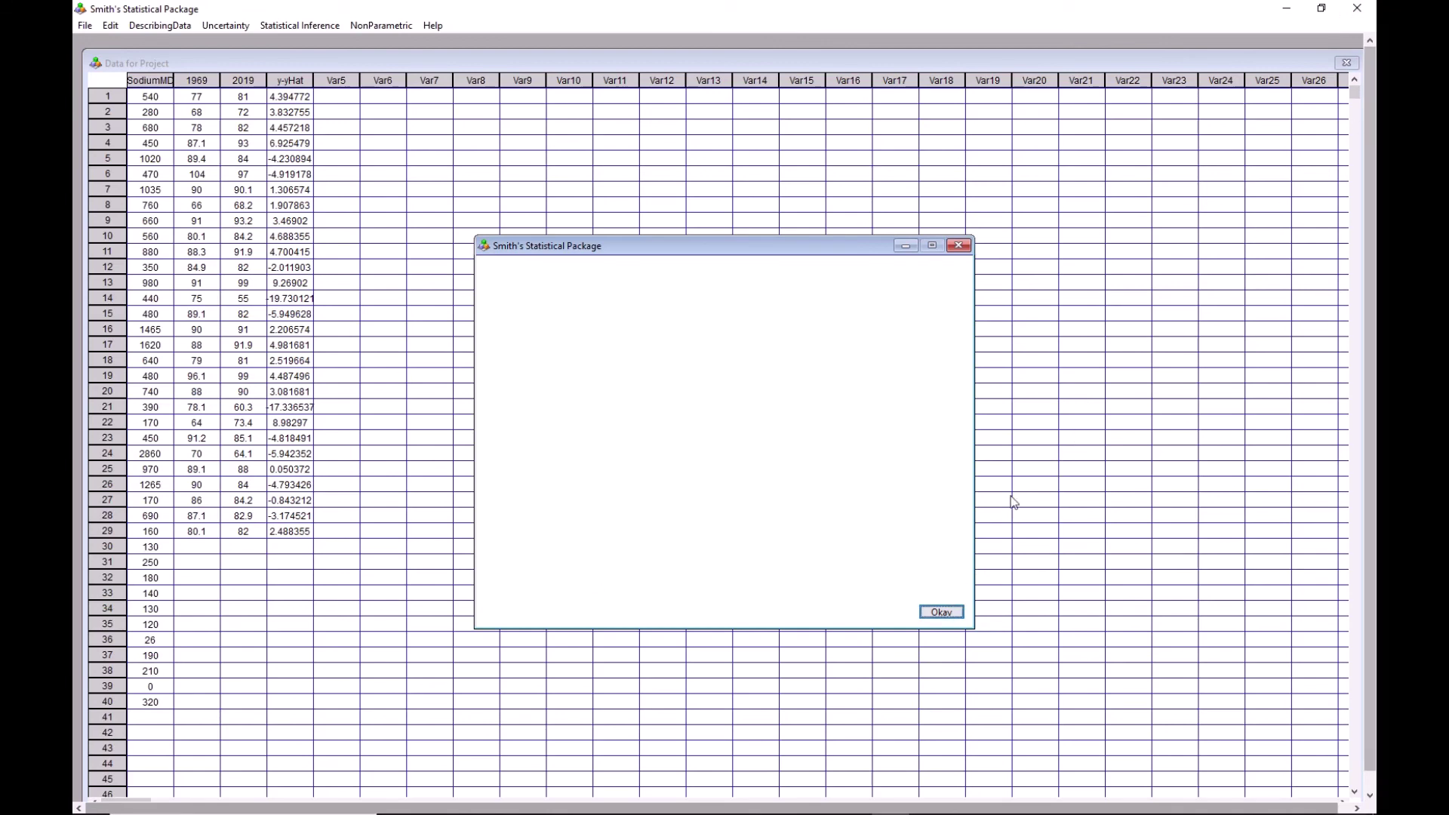
left_click(958, 245)
Step: Exit Smith's Statistical Package without saving the data and close the SSP folder window
left_click(1357, 8)
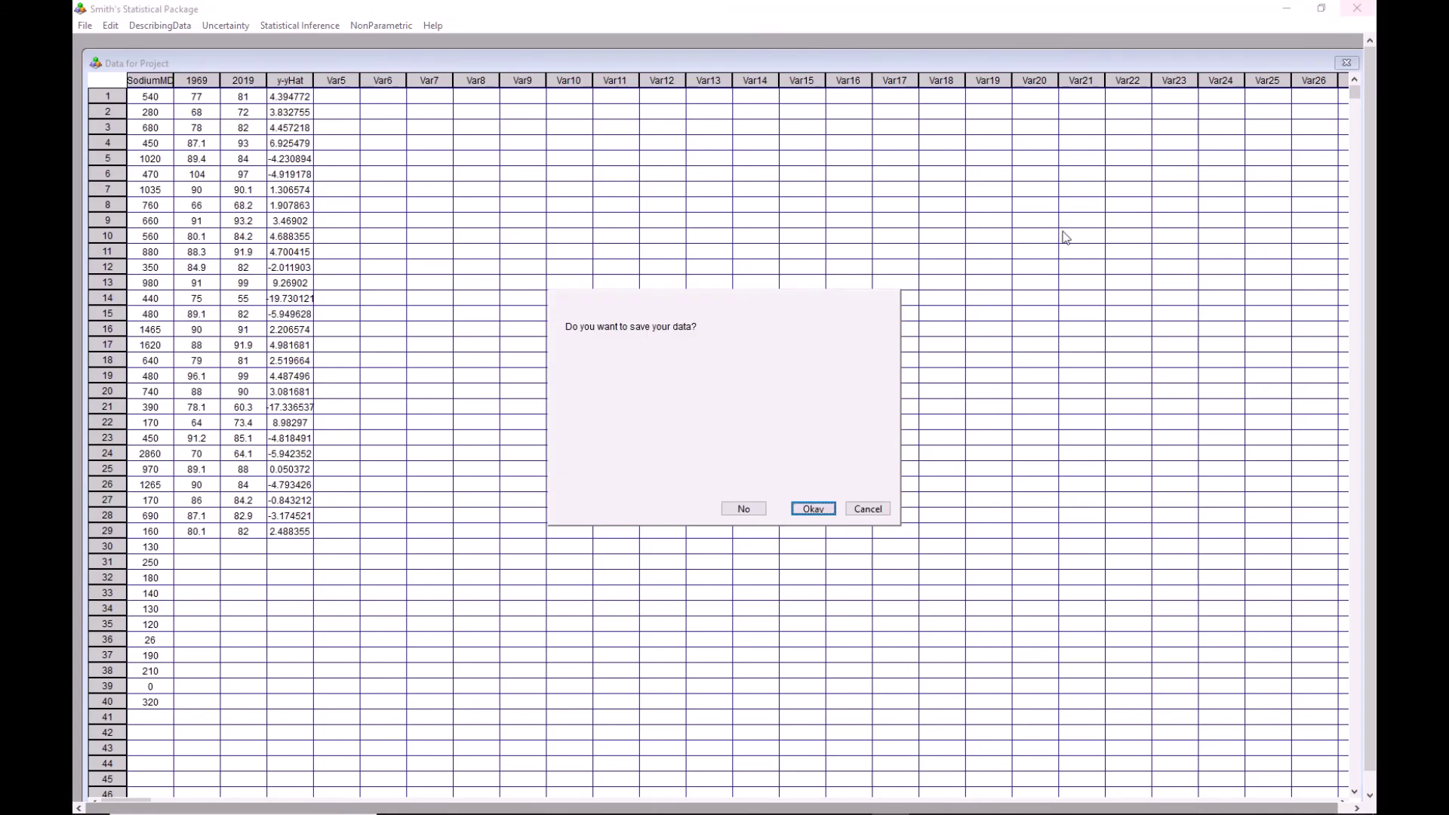
left_click(745, 508)
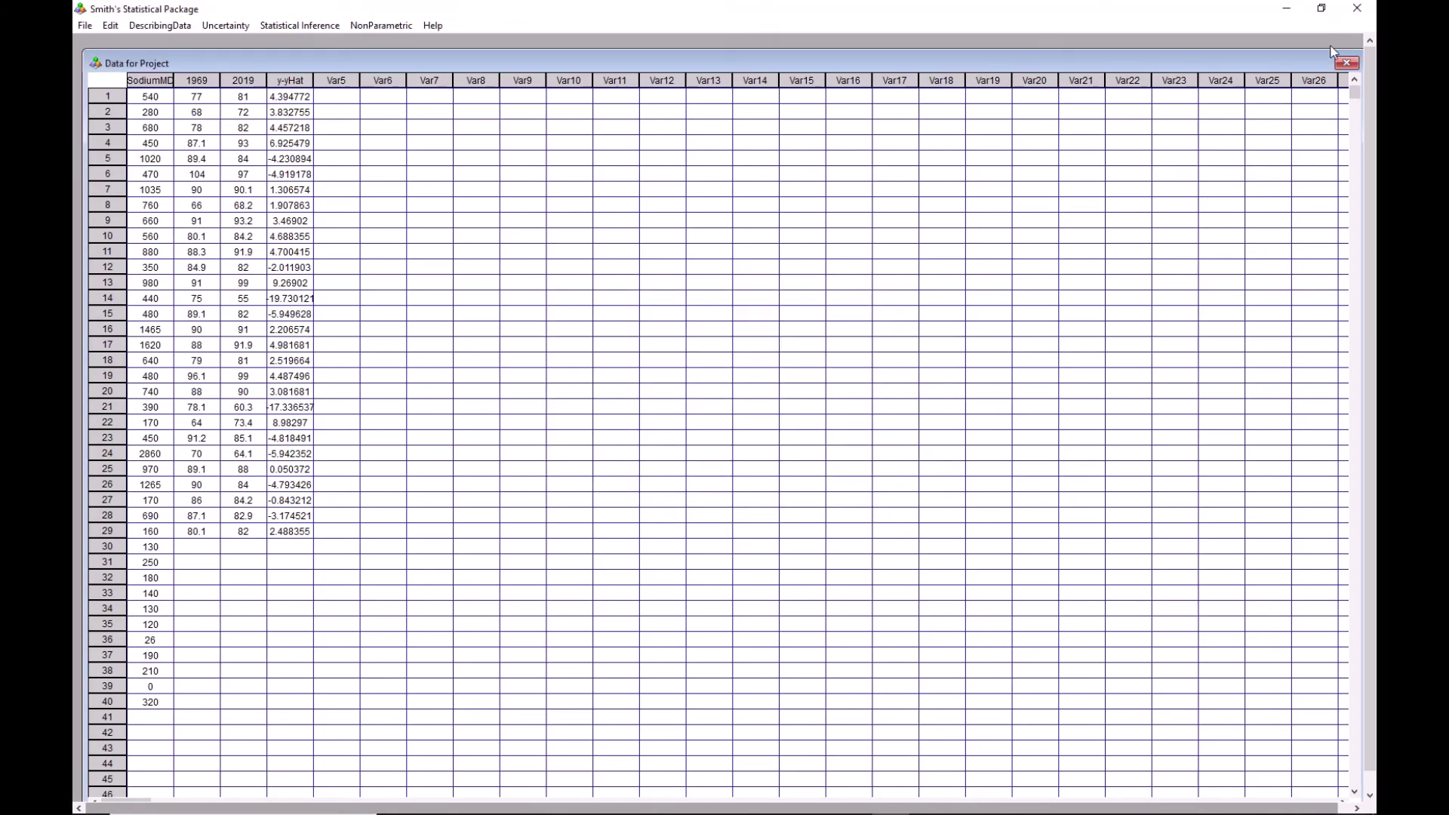
left_click(1351, 9)
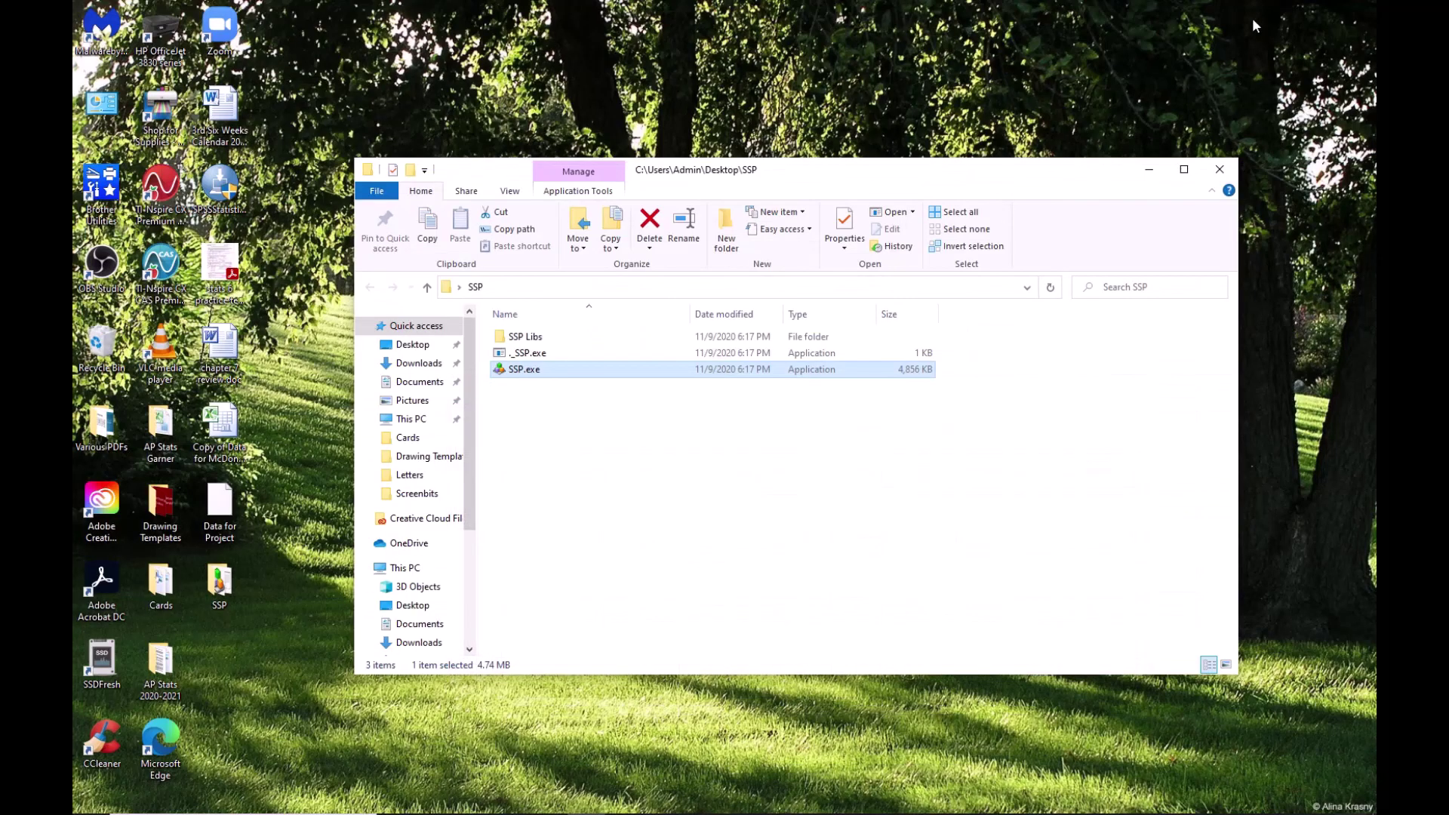
left_click(1219, 169)
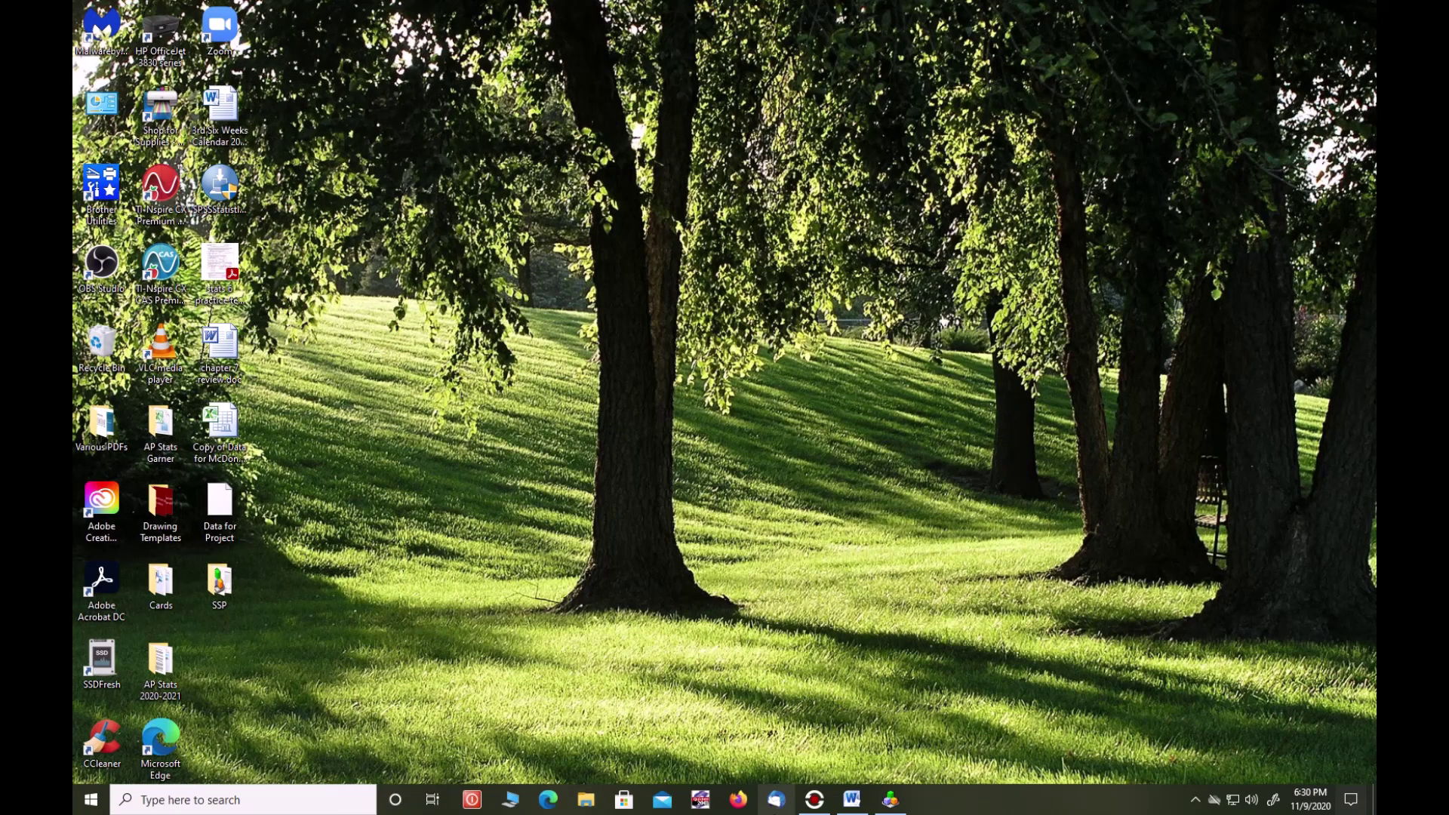
mouse_move(811, 805)
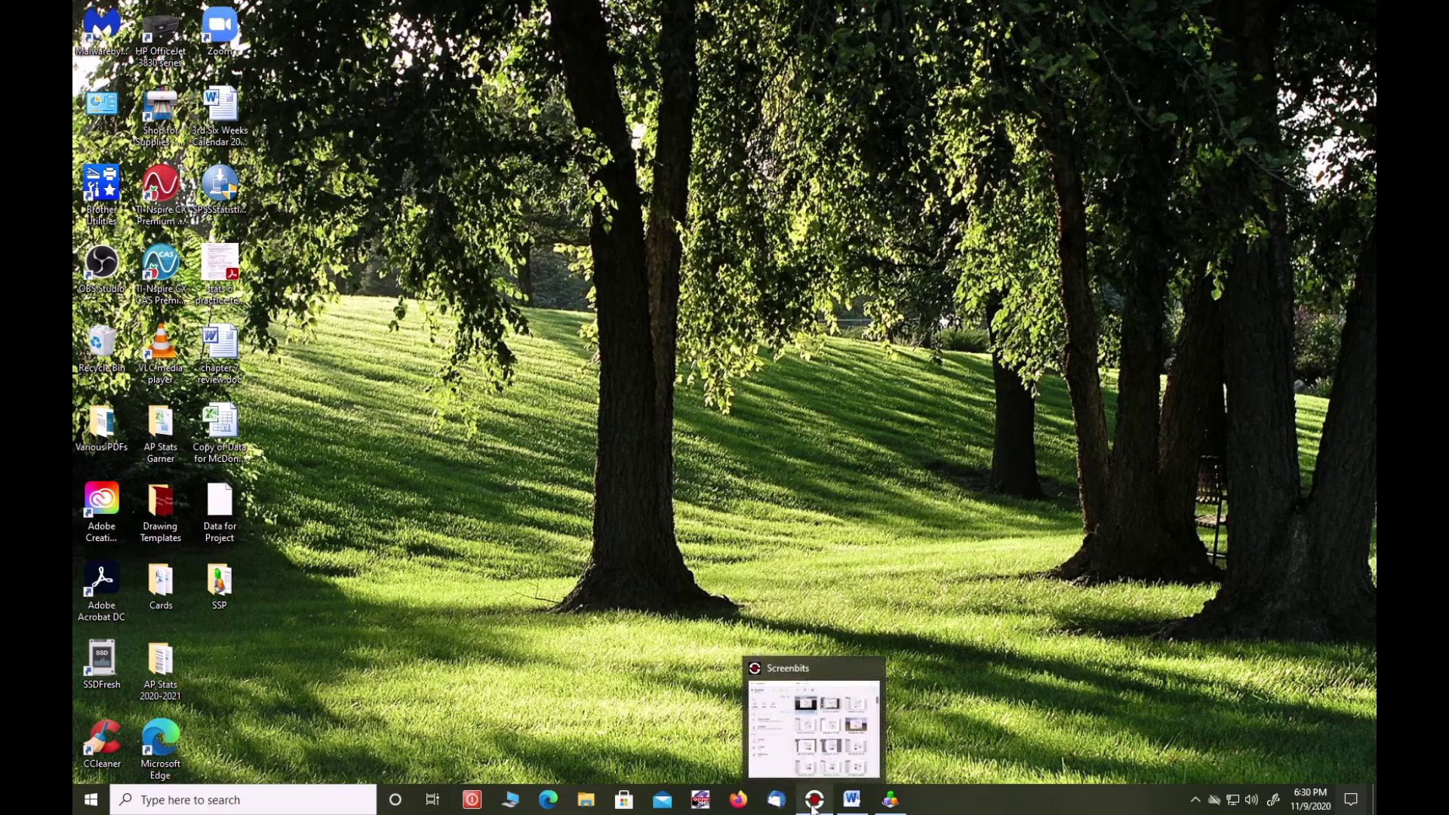
left_click(815, 799)
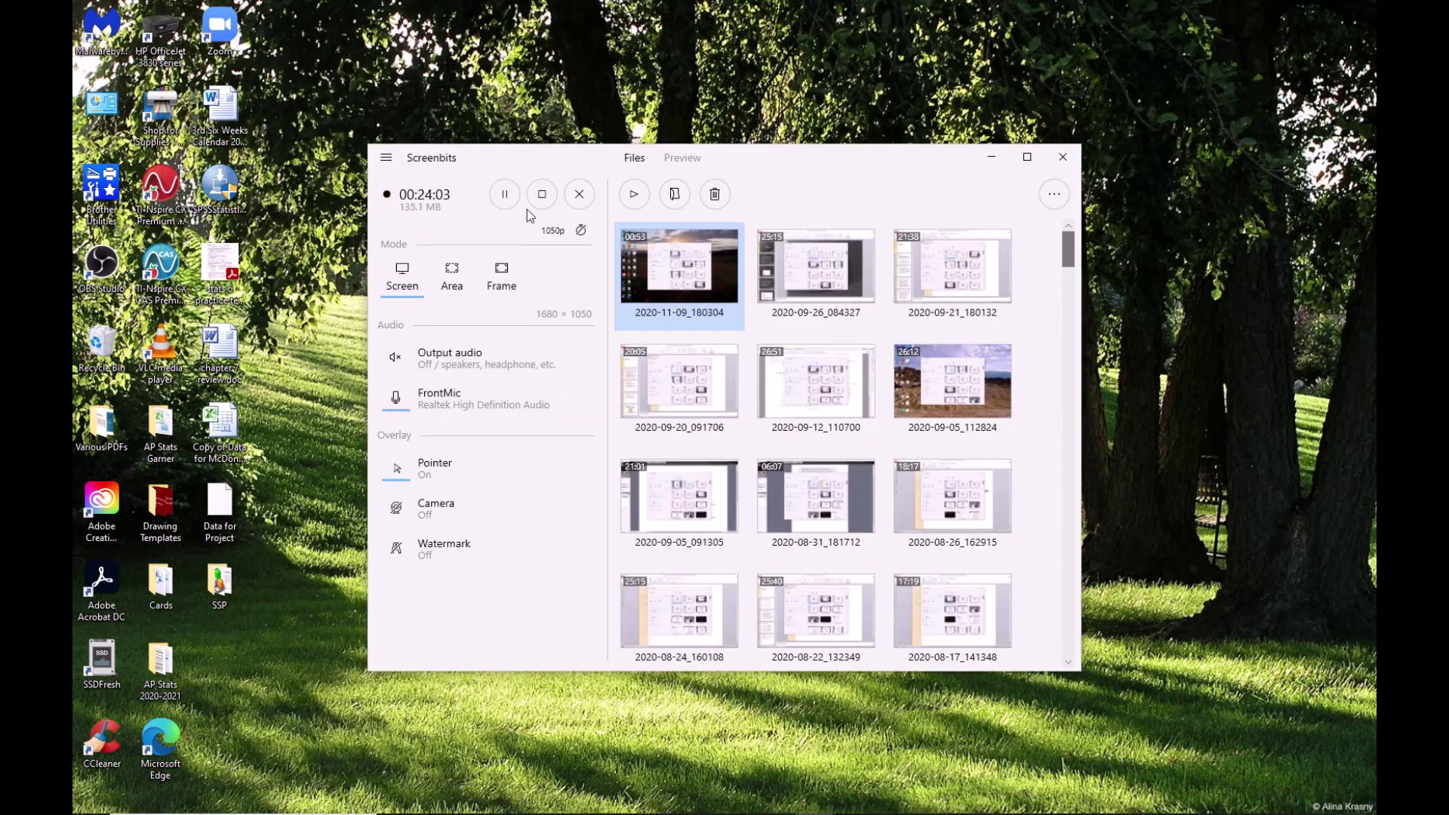